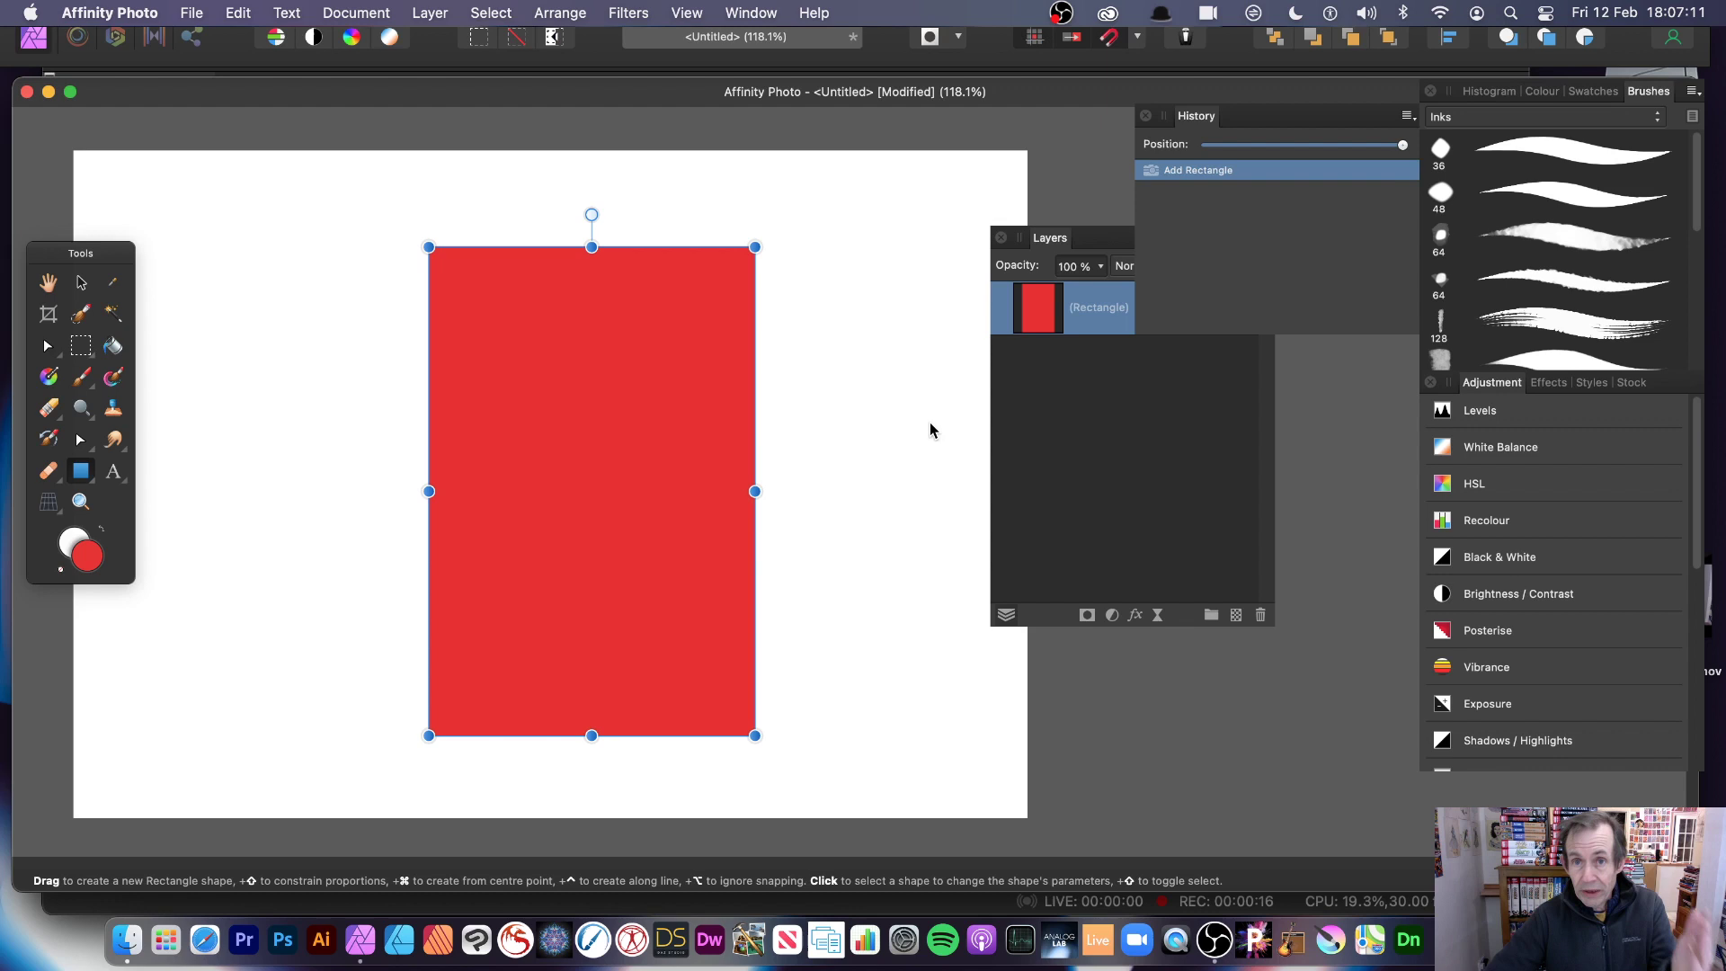
# Step: Draw a rectangular marquee over the red rectangle's right half, extending past its edges
pyautogui.click(78, 349)
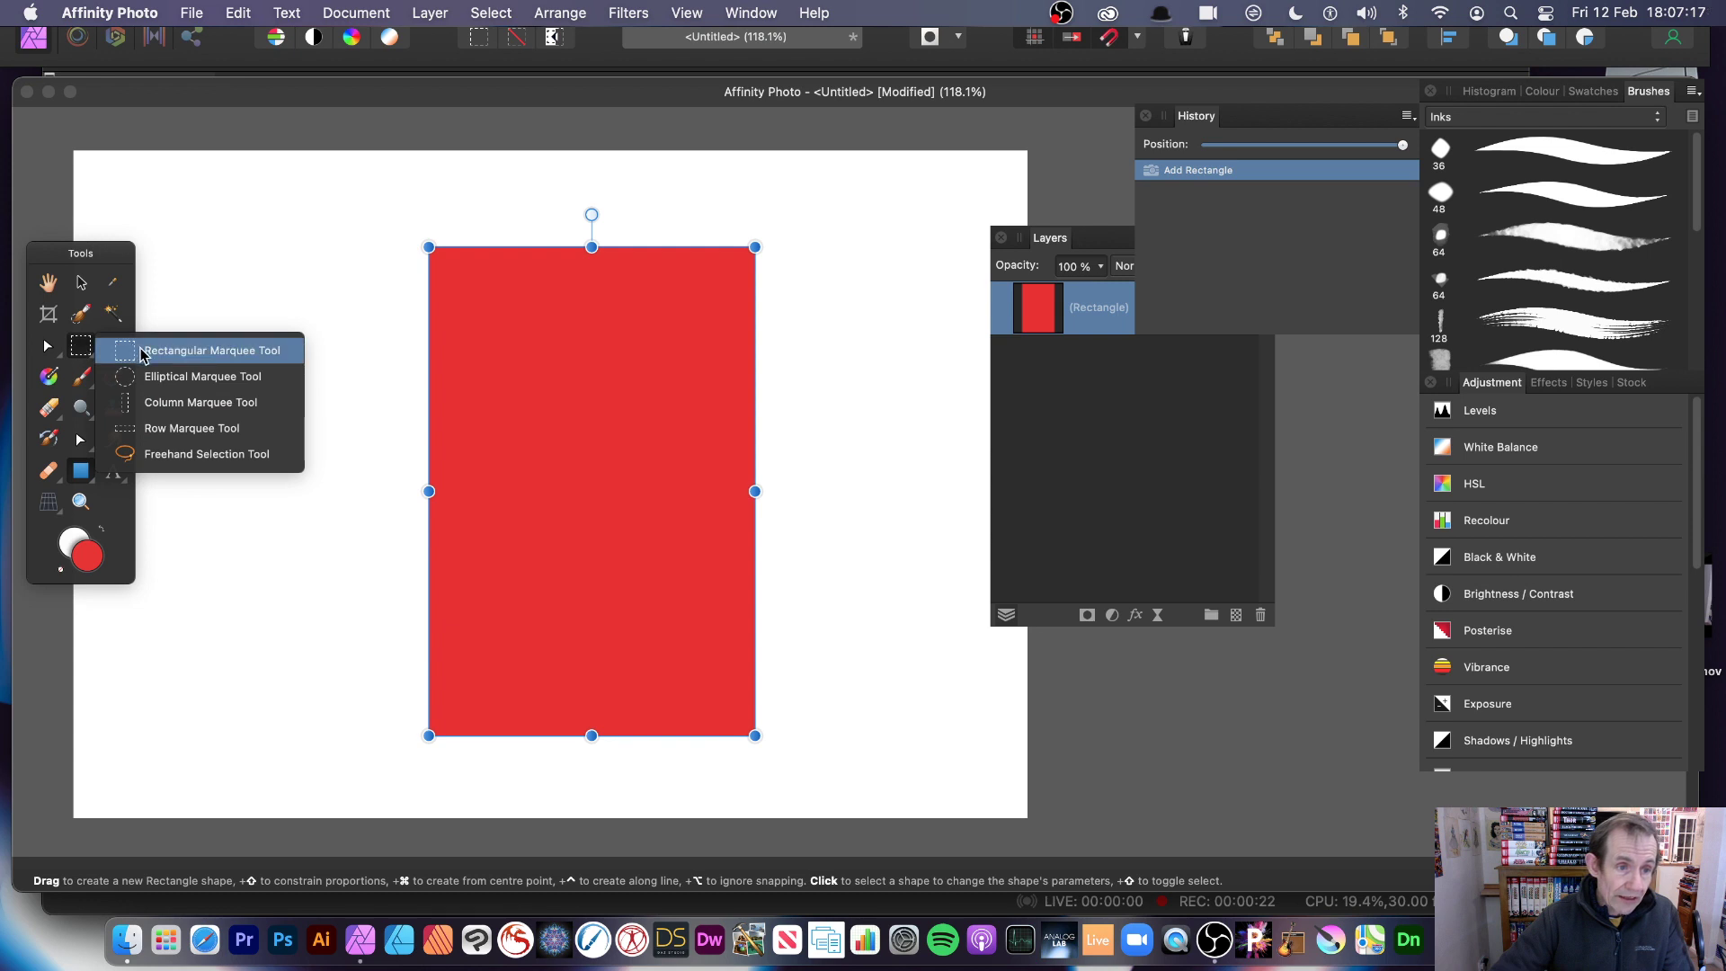
pyautogui.click(232, 361)
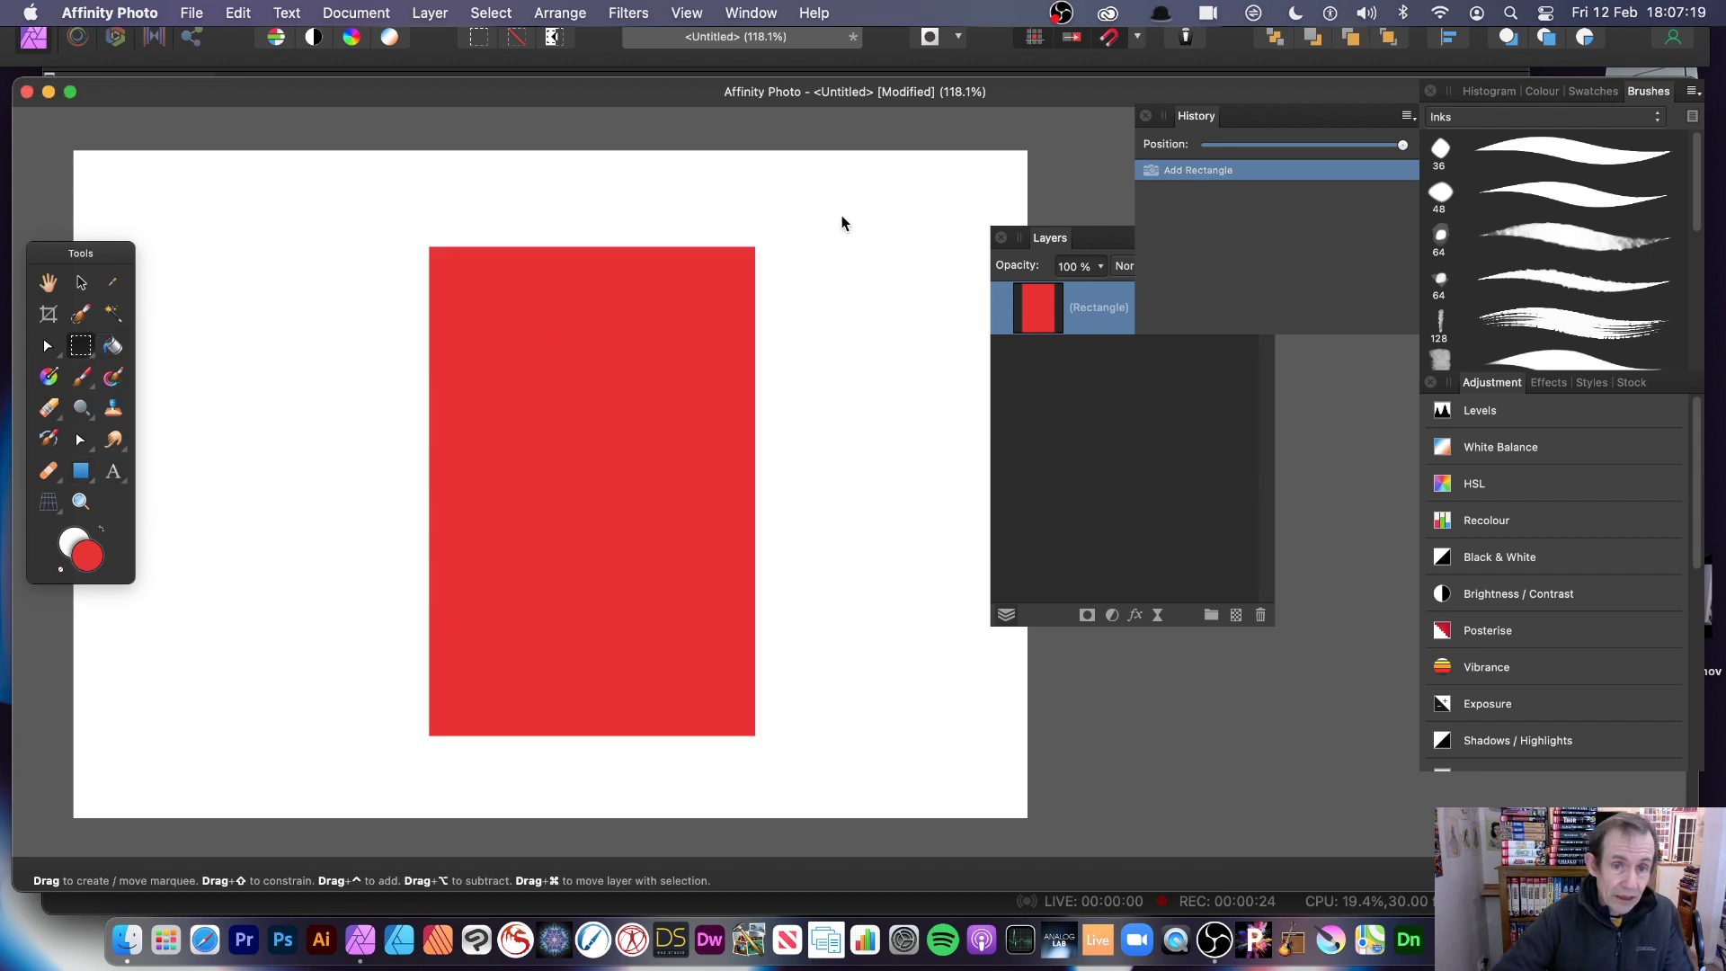
pyautogui.moveTo(573, 190); pyautogui.dragTo(796, 773)
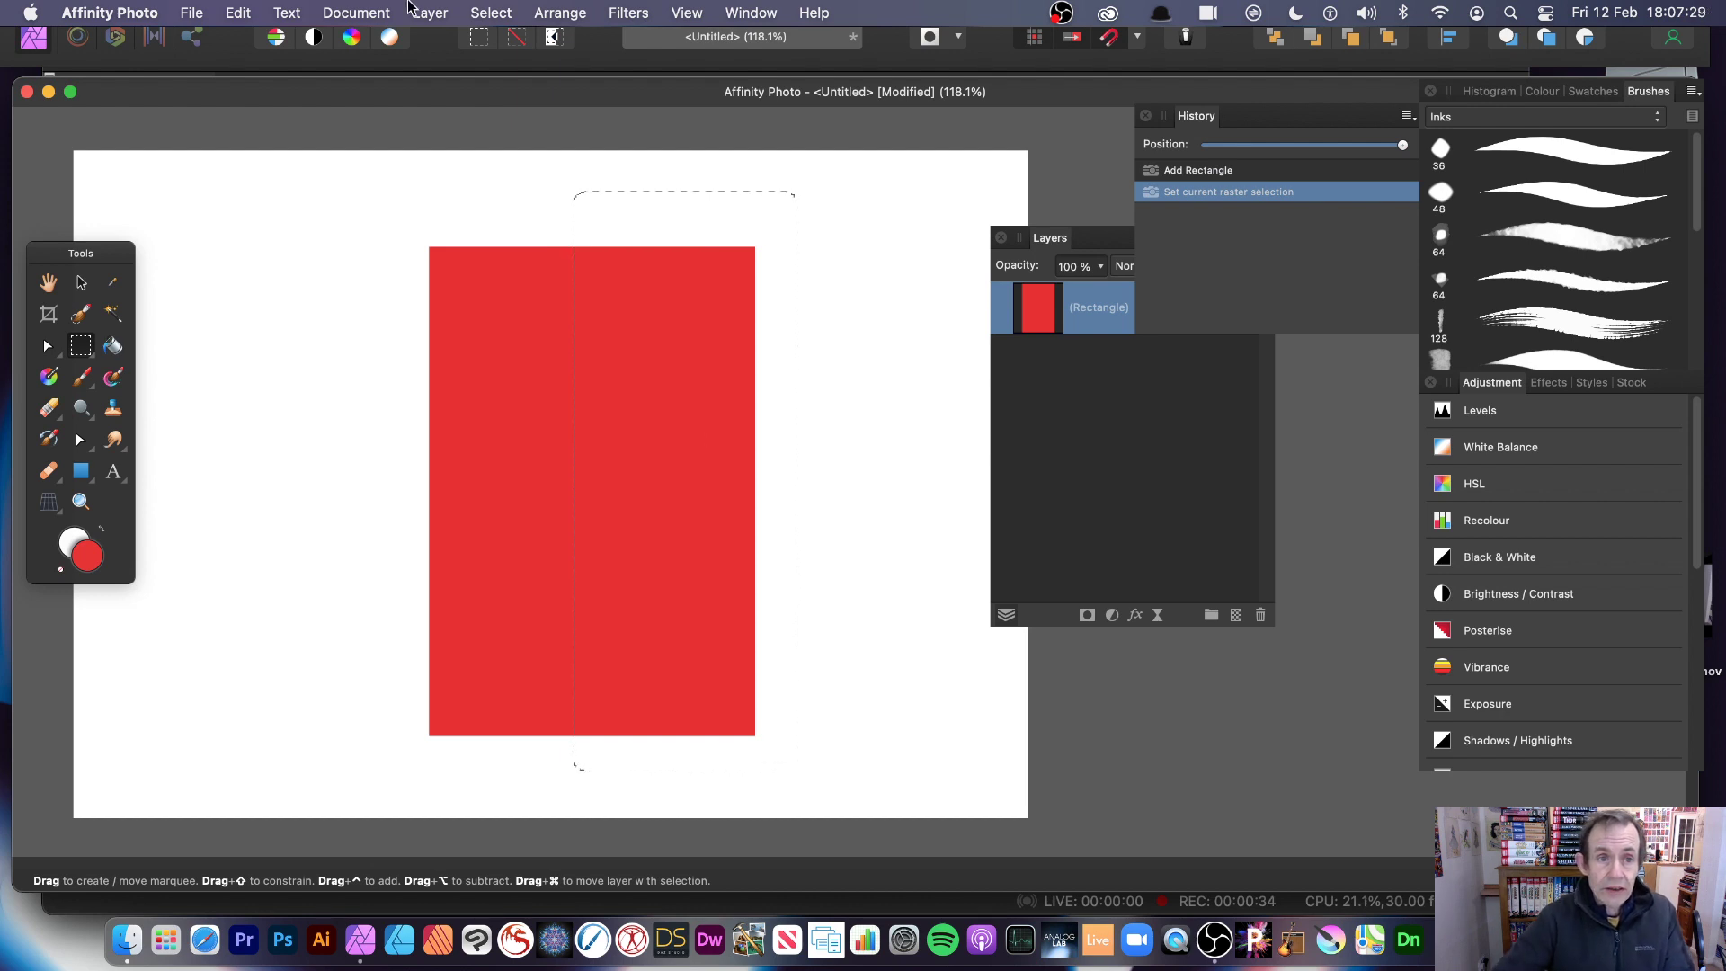
# Step: Feather the right-half selection by about 210 px
pyautogui.click(491, 11)
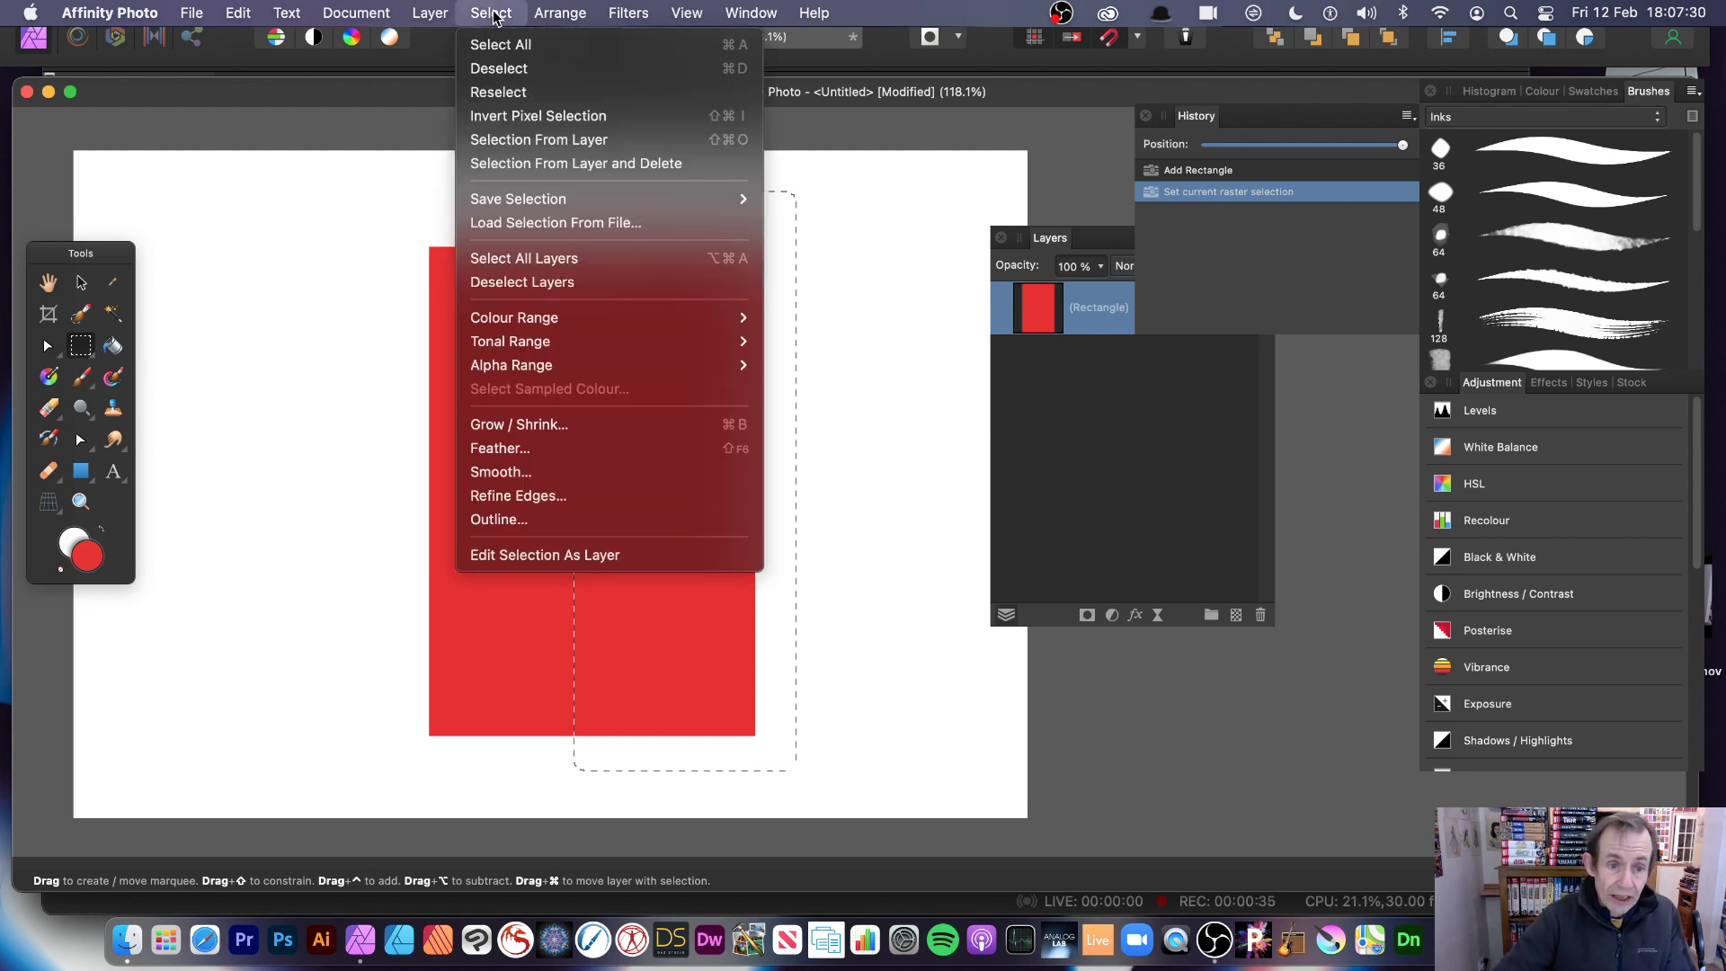
pyautogui.click(537, 452)
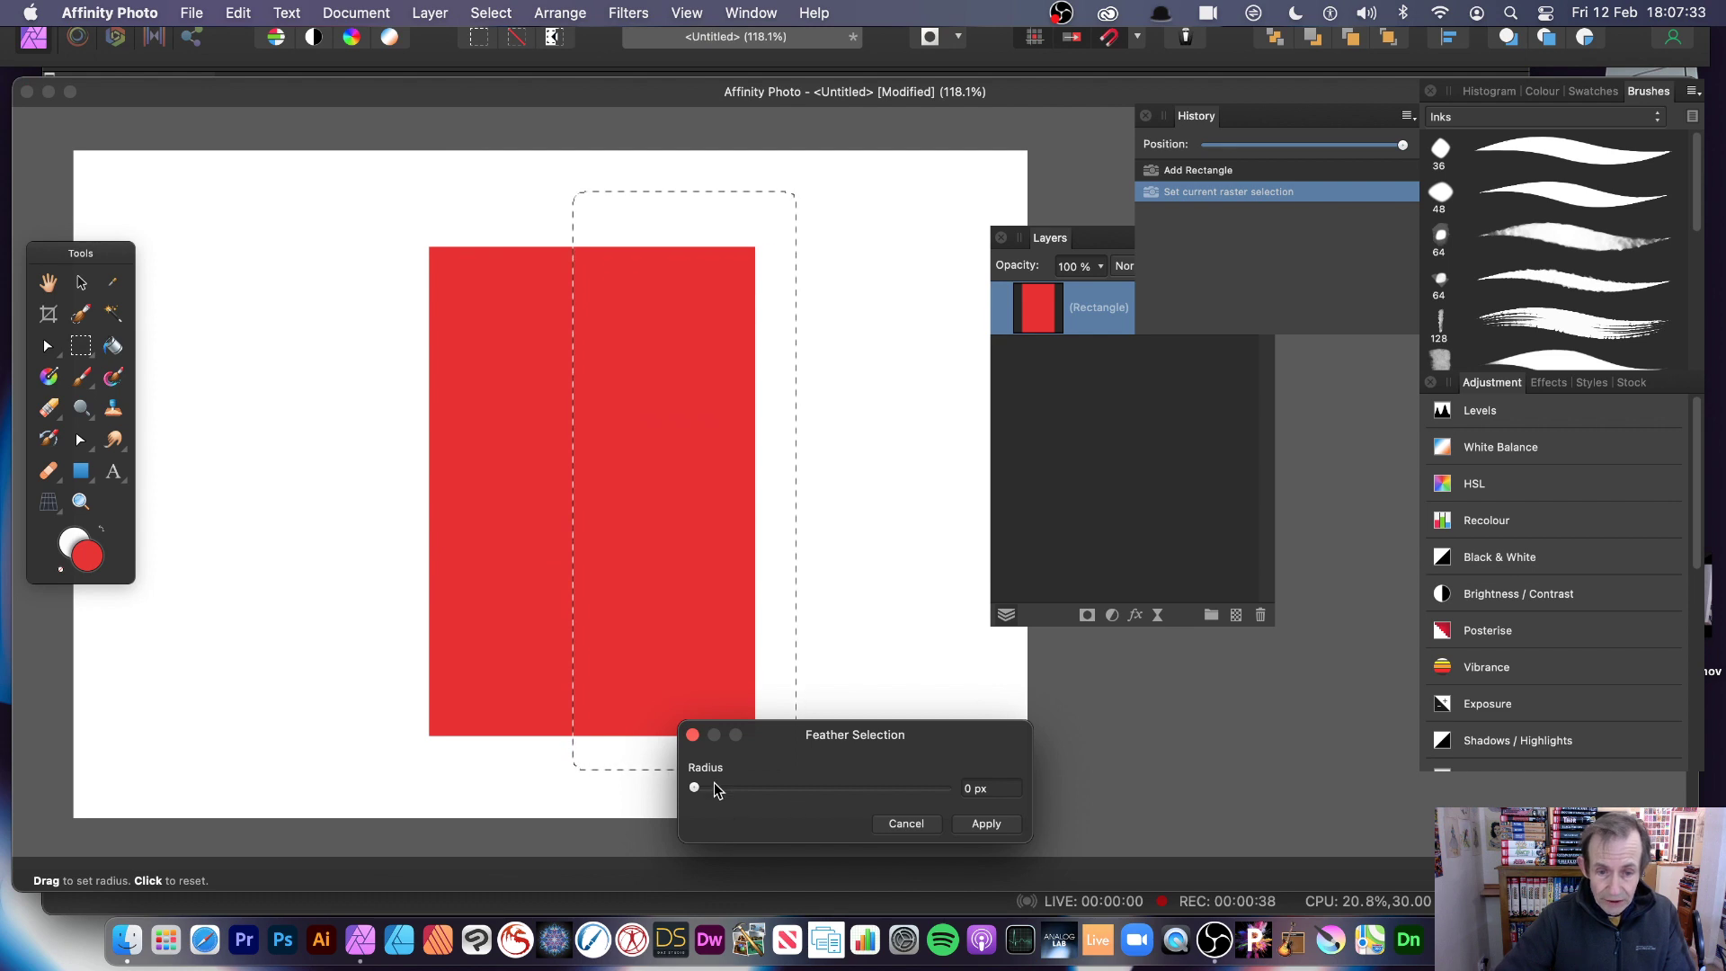
pyautogui.moveTo(718, 790); pyautogui.dragTo(749, 794)
pyautogui.click(987, 824)
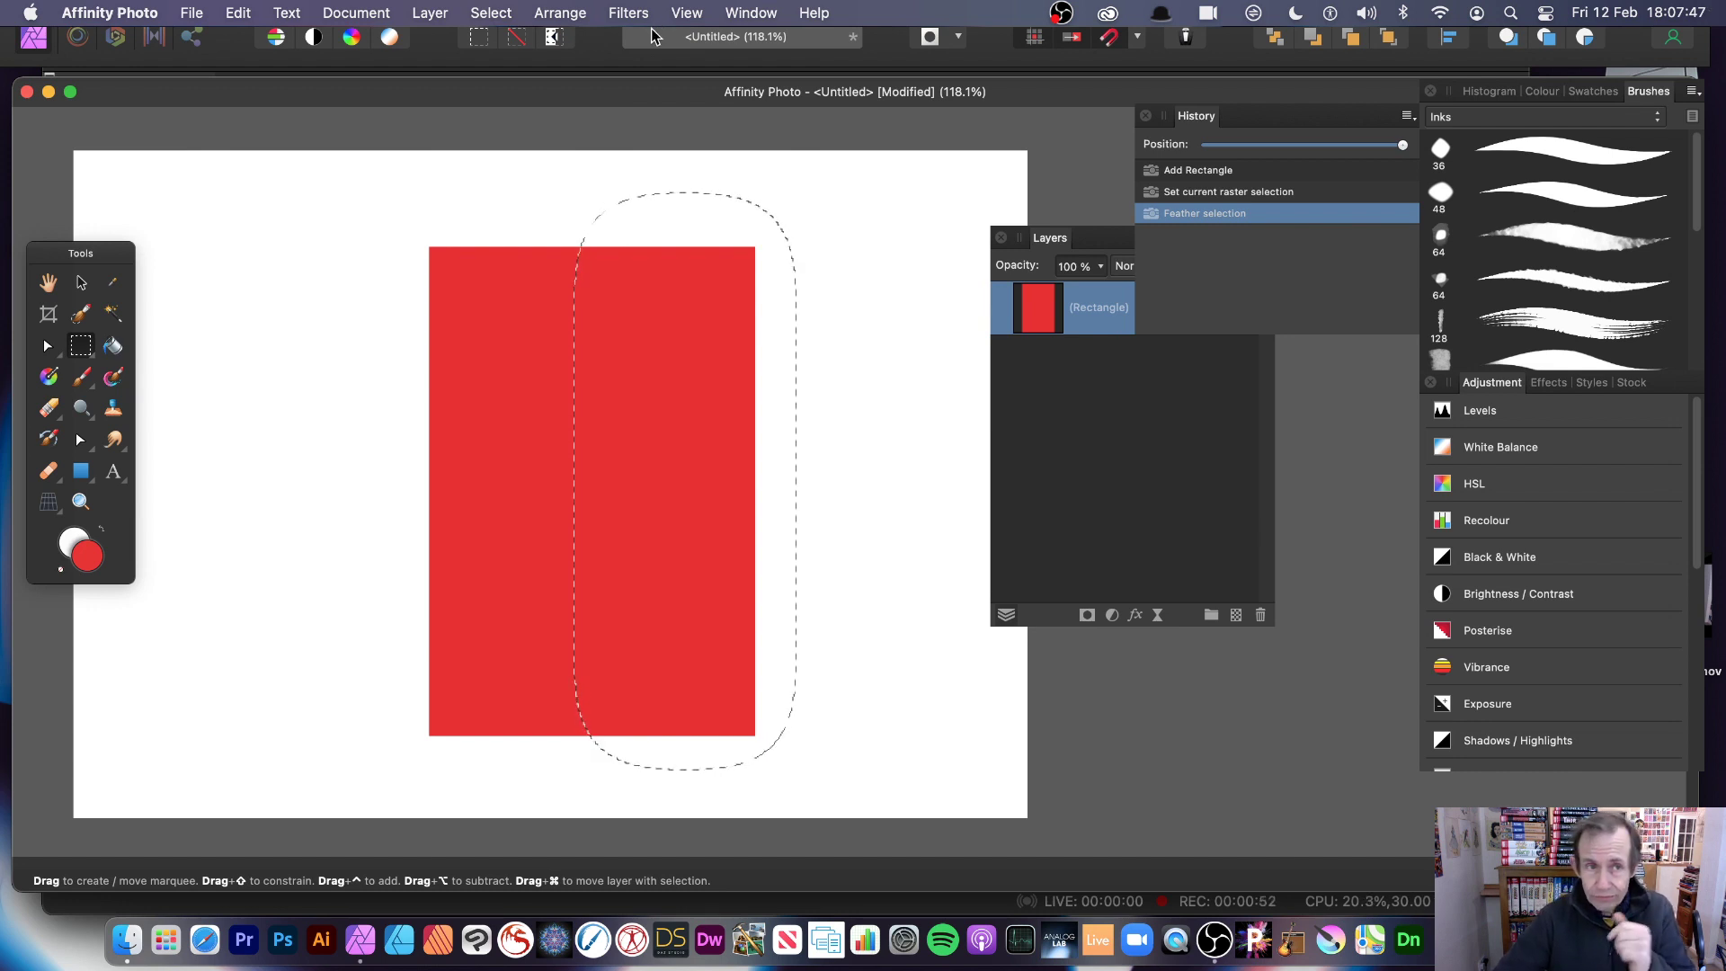
# Step: Add a live Gaussian Blur filter layer with a radius of about 37 px
pyautogui.click(432, 14)
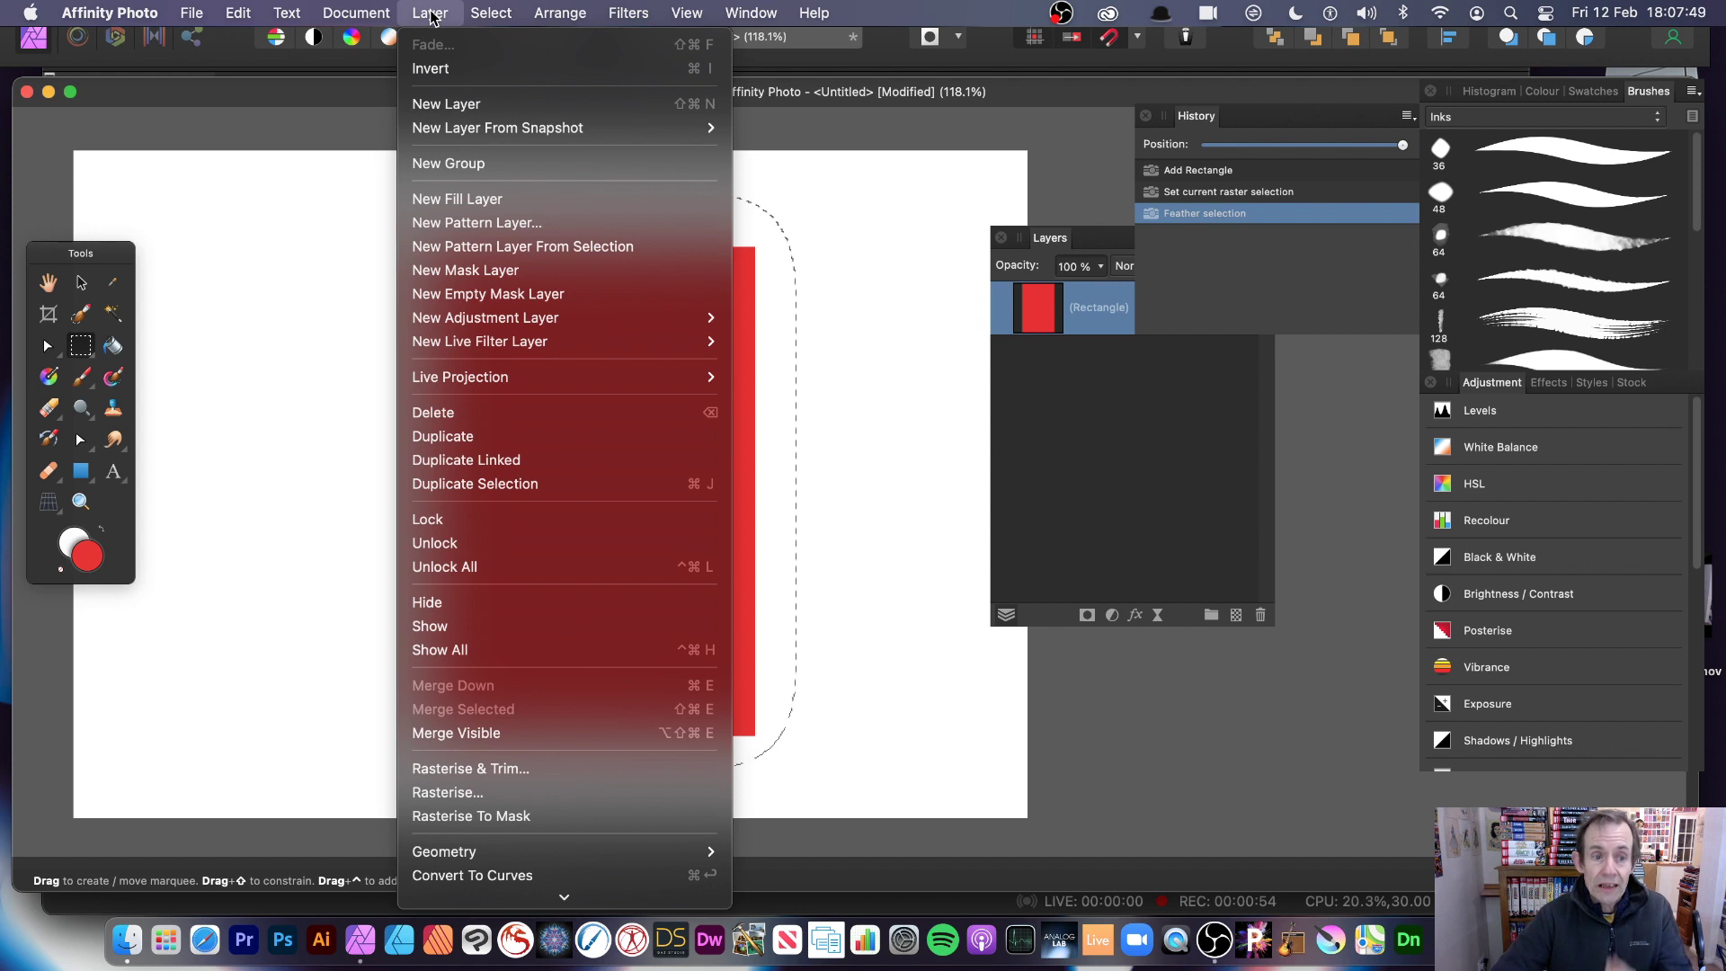
pyautogui.moveTo(756, 341)
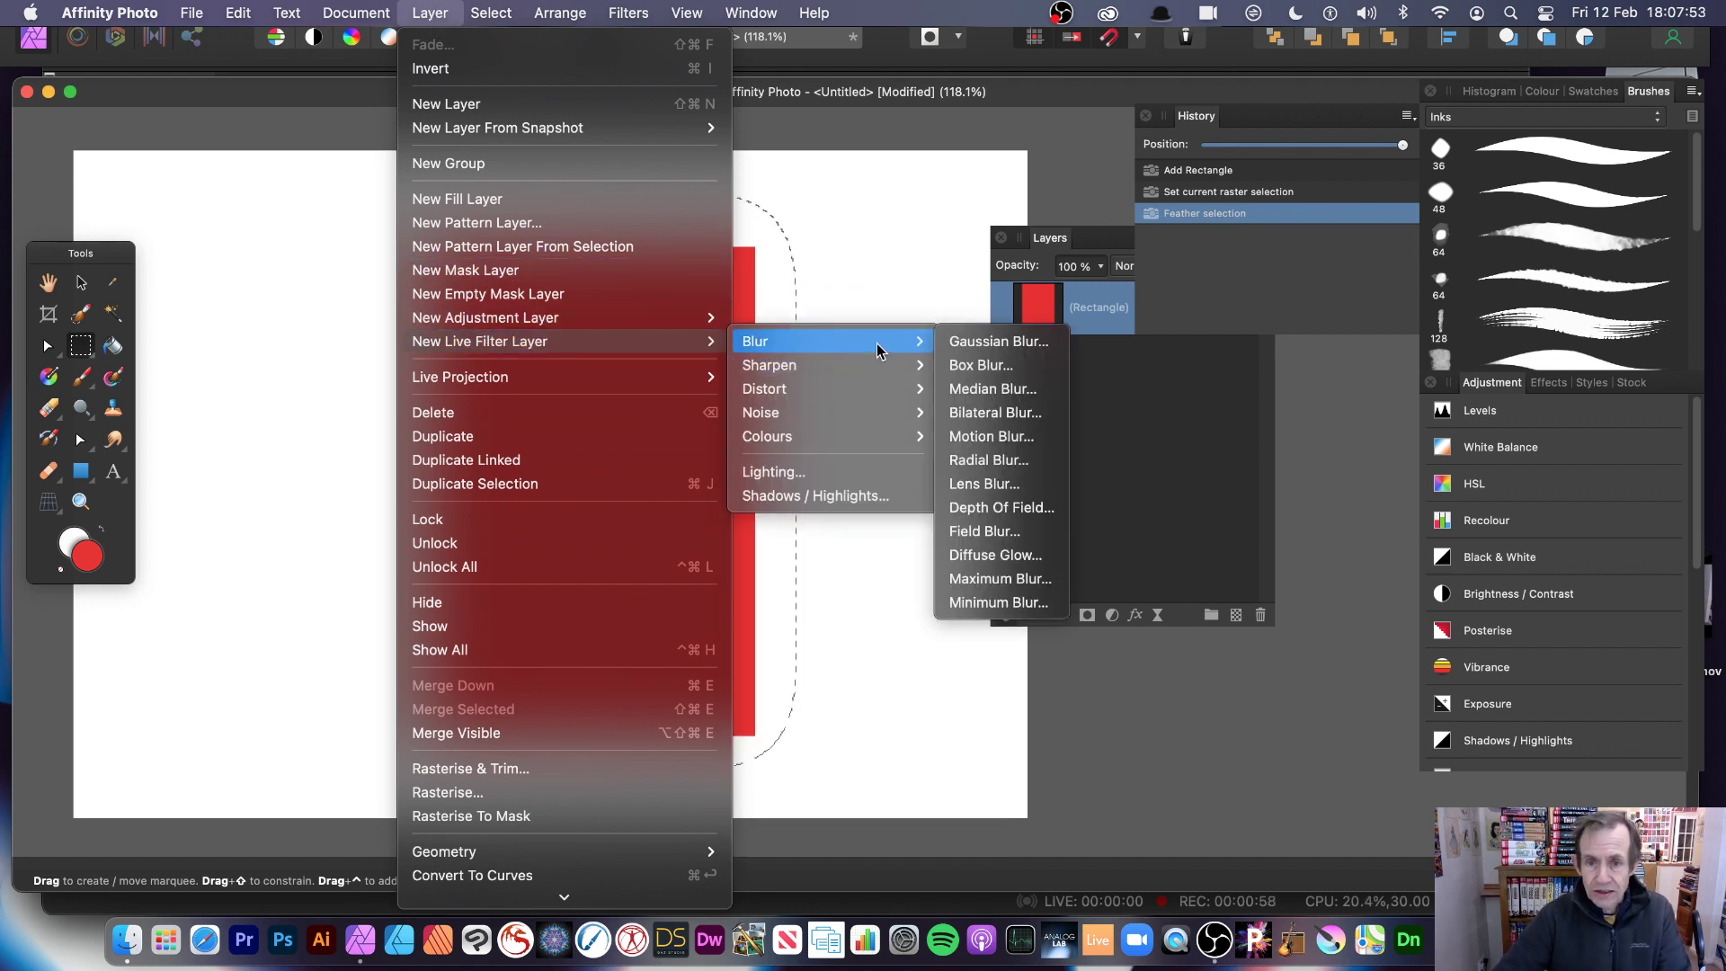
pyautogui.click(975, 345)
pyautogui.moveTo(745, 781); pyautogui.dragTo(881, 787)
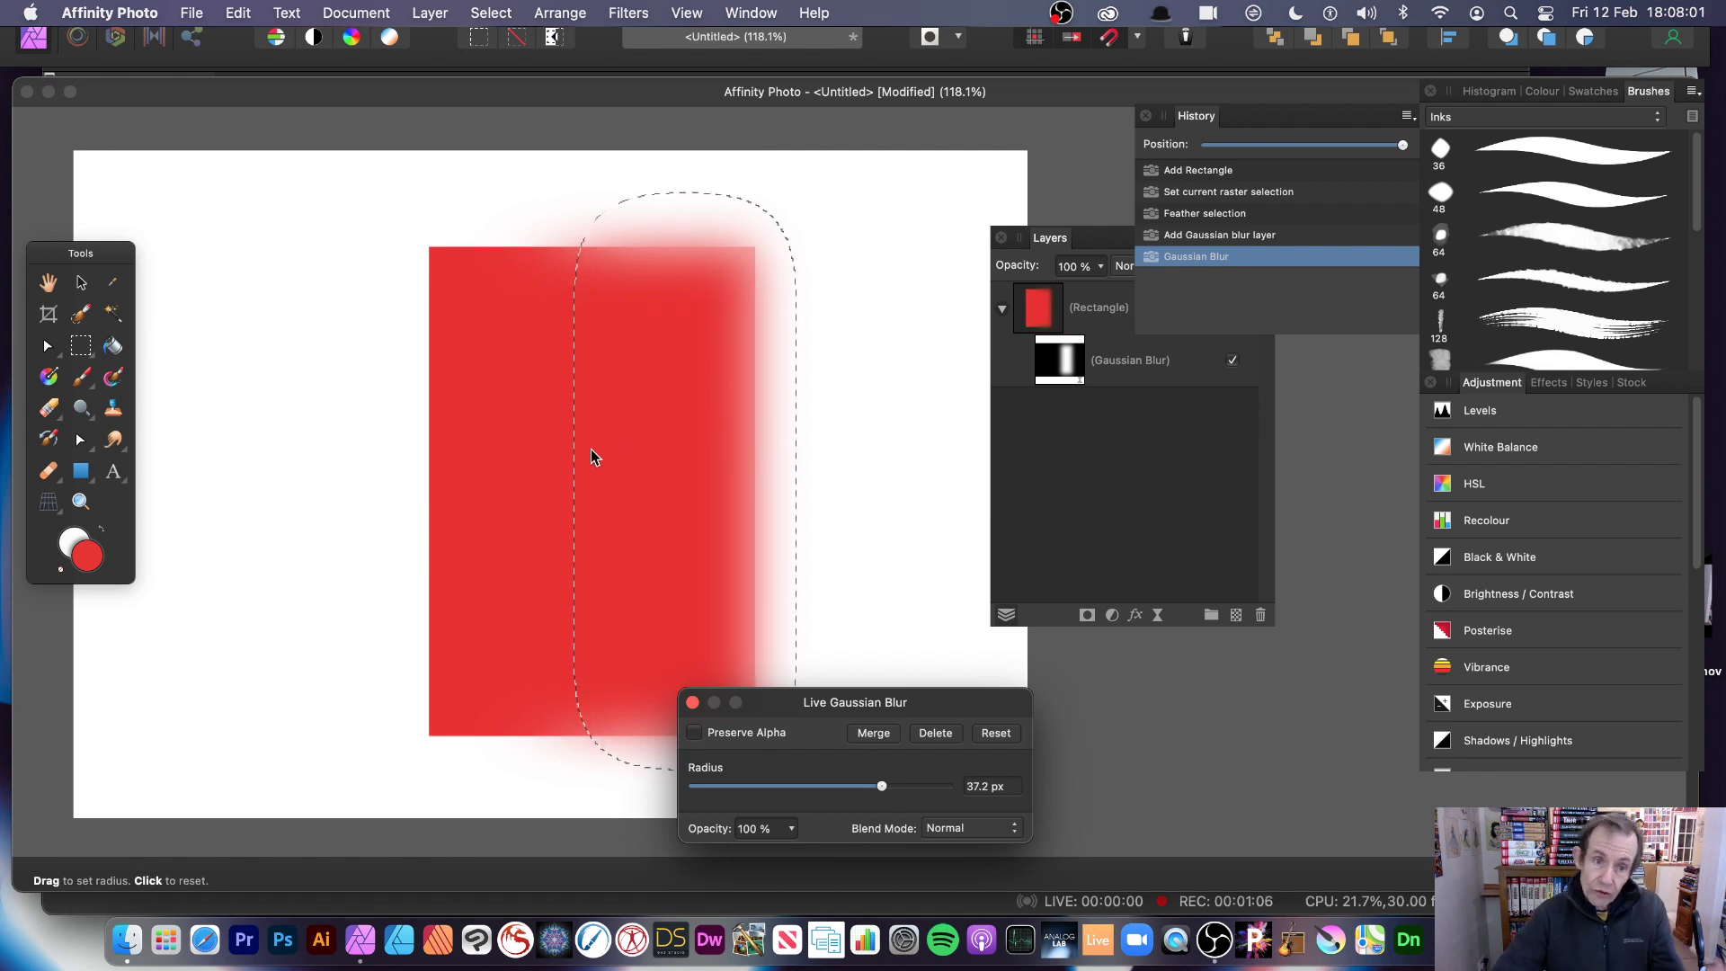
pyautogui.click(692, 702)
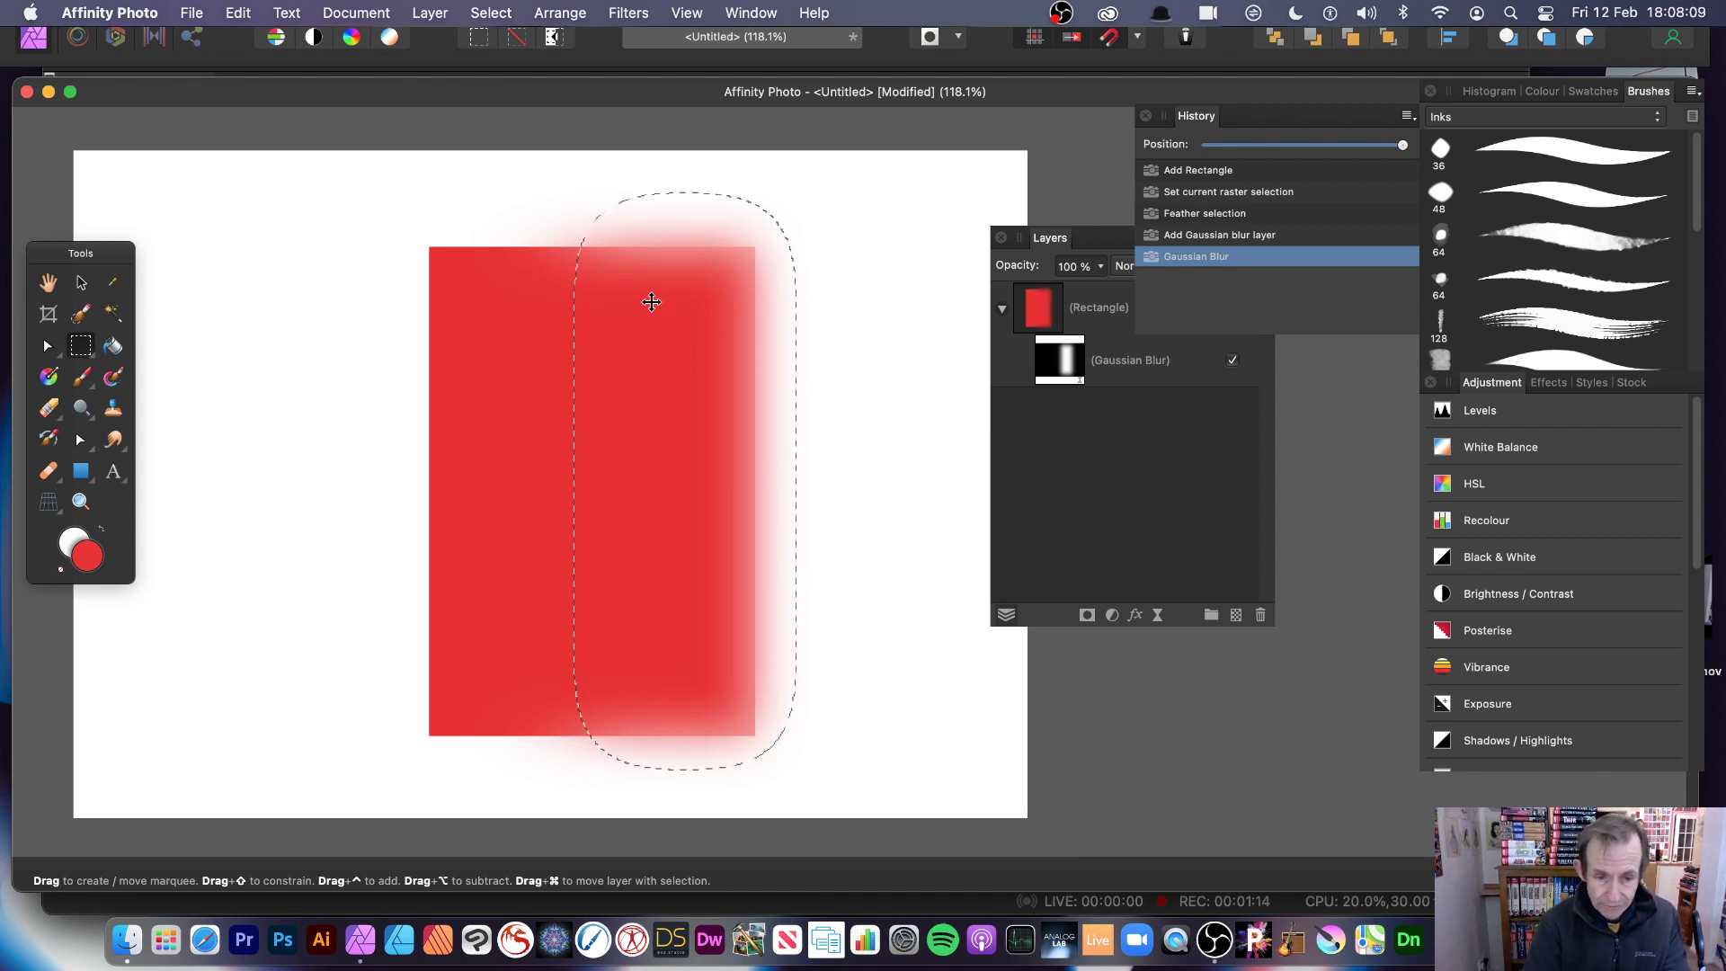
# Step: Deselect the marquee and switch to the Move Tool
pyautogui.click(491, 13)
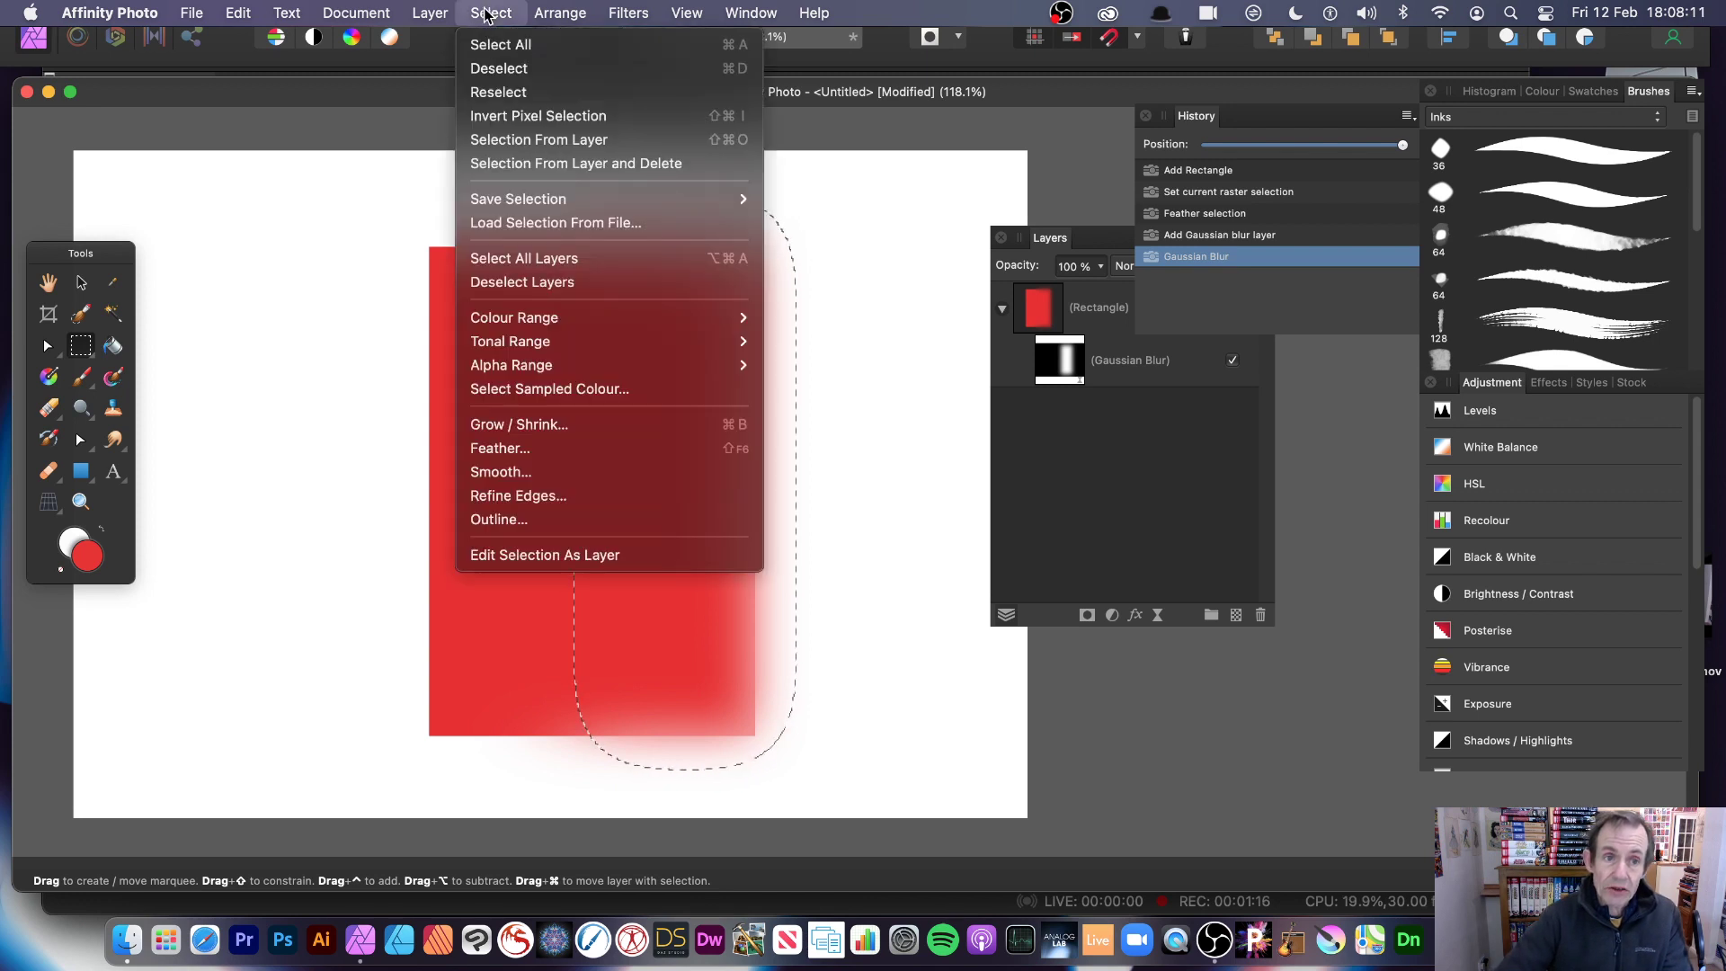
pyautogui.click(501, 68)
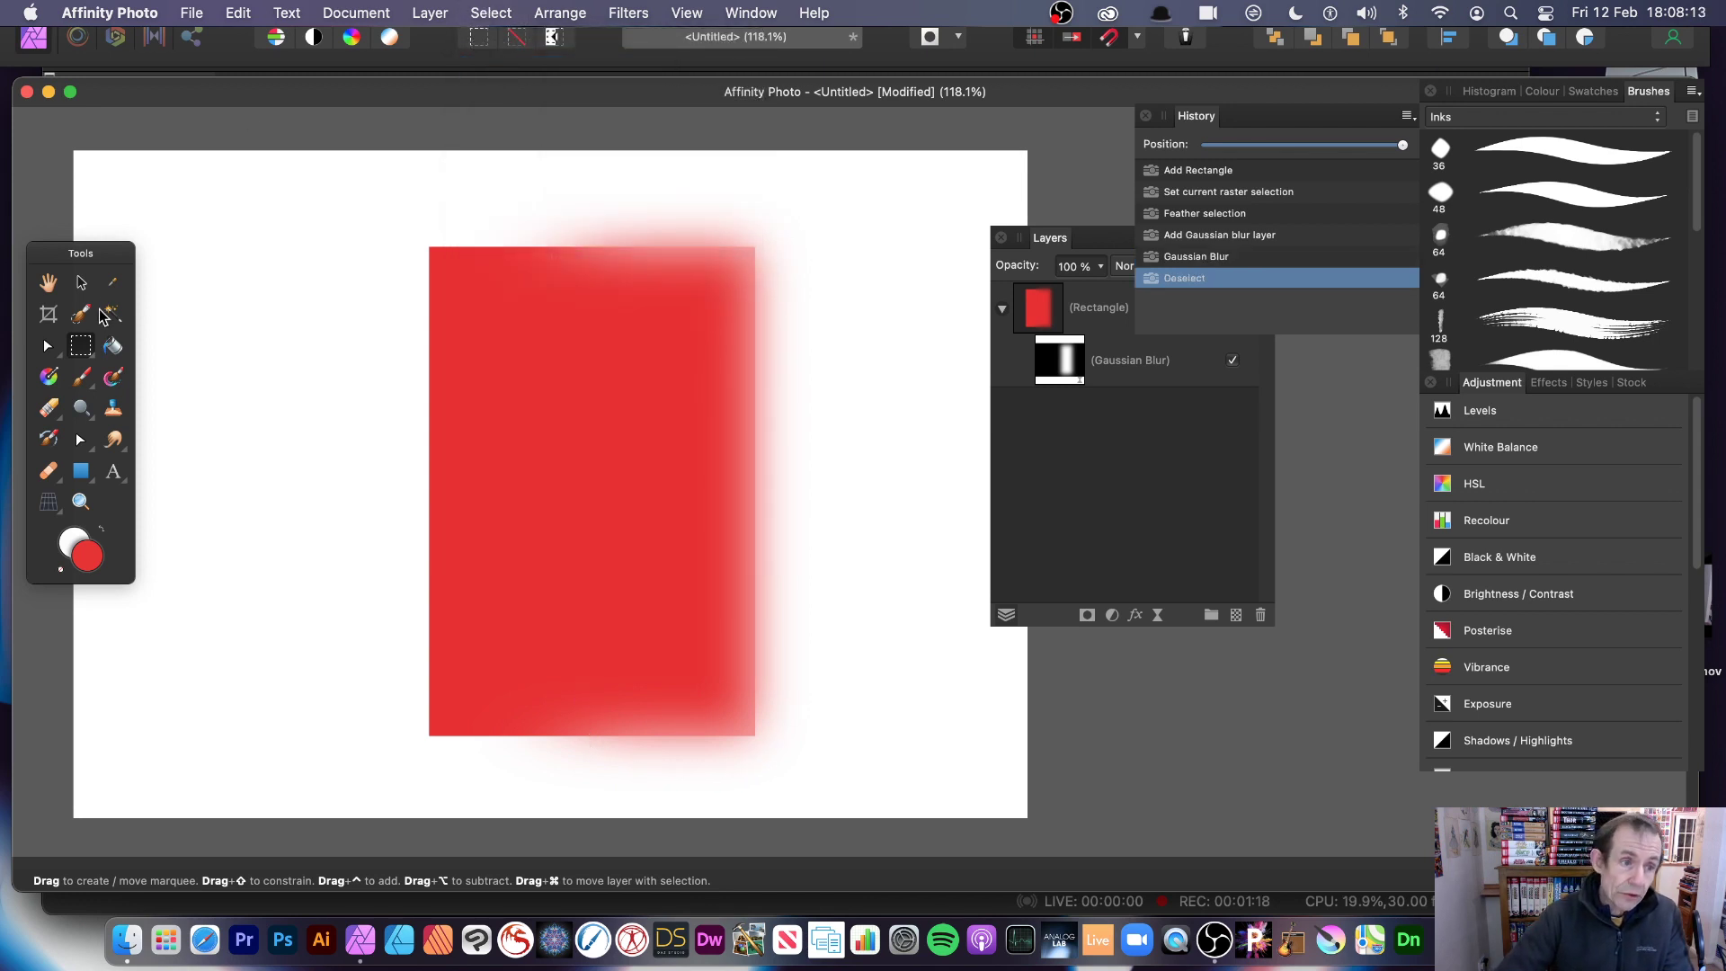
pyautogui.click(82, 284)
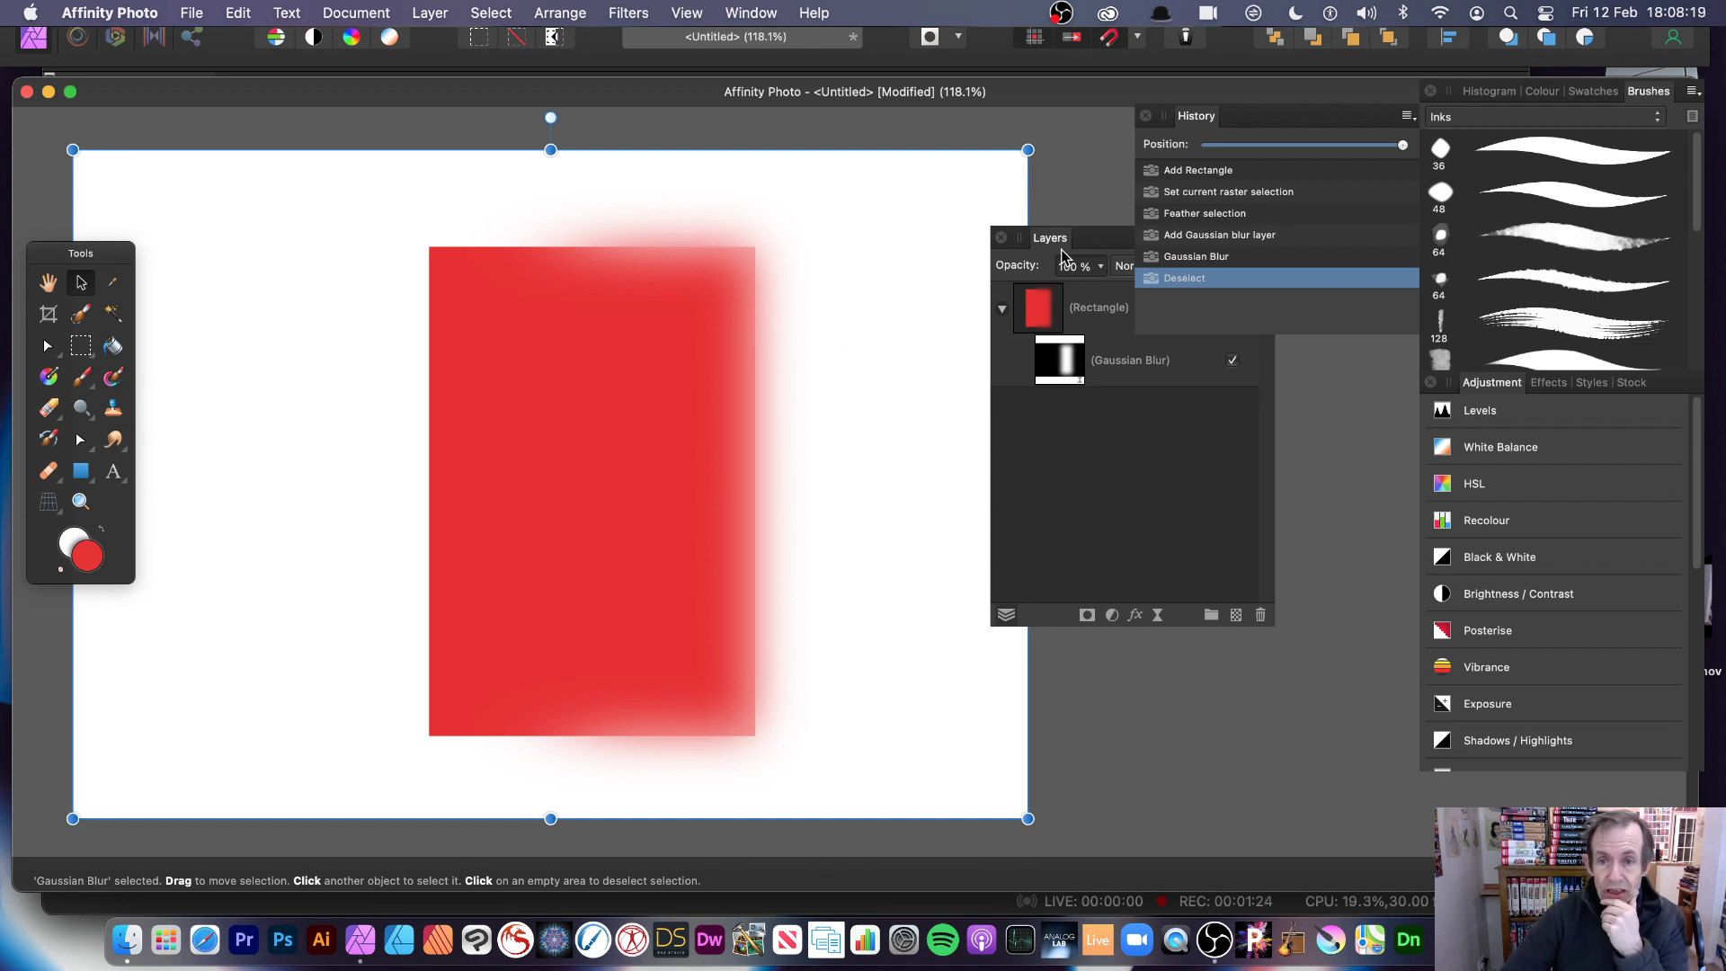
# Step: Shift the Layers panel left and select the Gaussian Blur layer
pyautogui.moveTo(1063, 252); pyautogui.dragTo(972, 248)
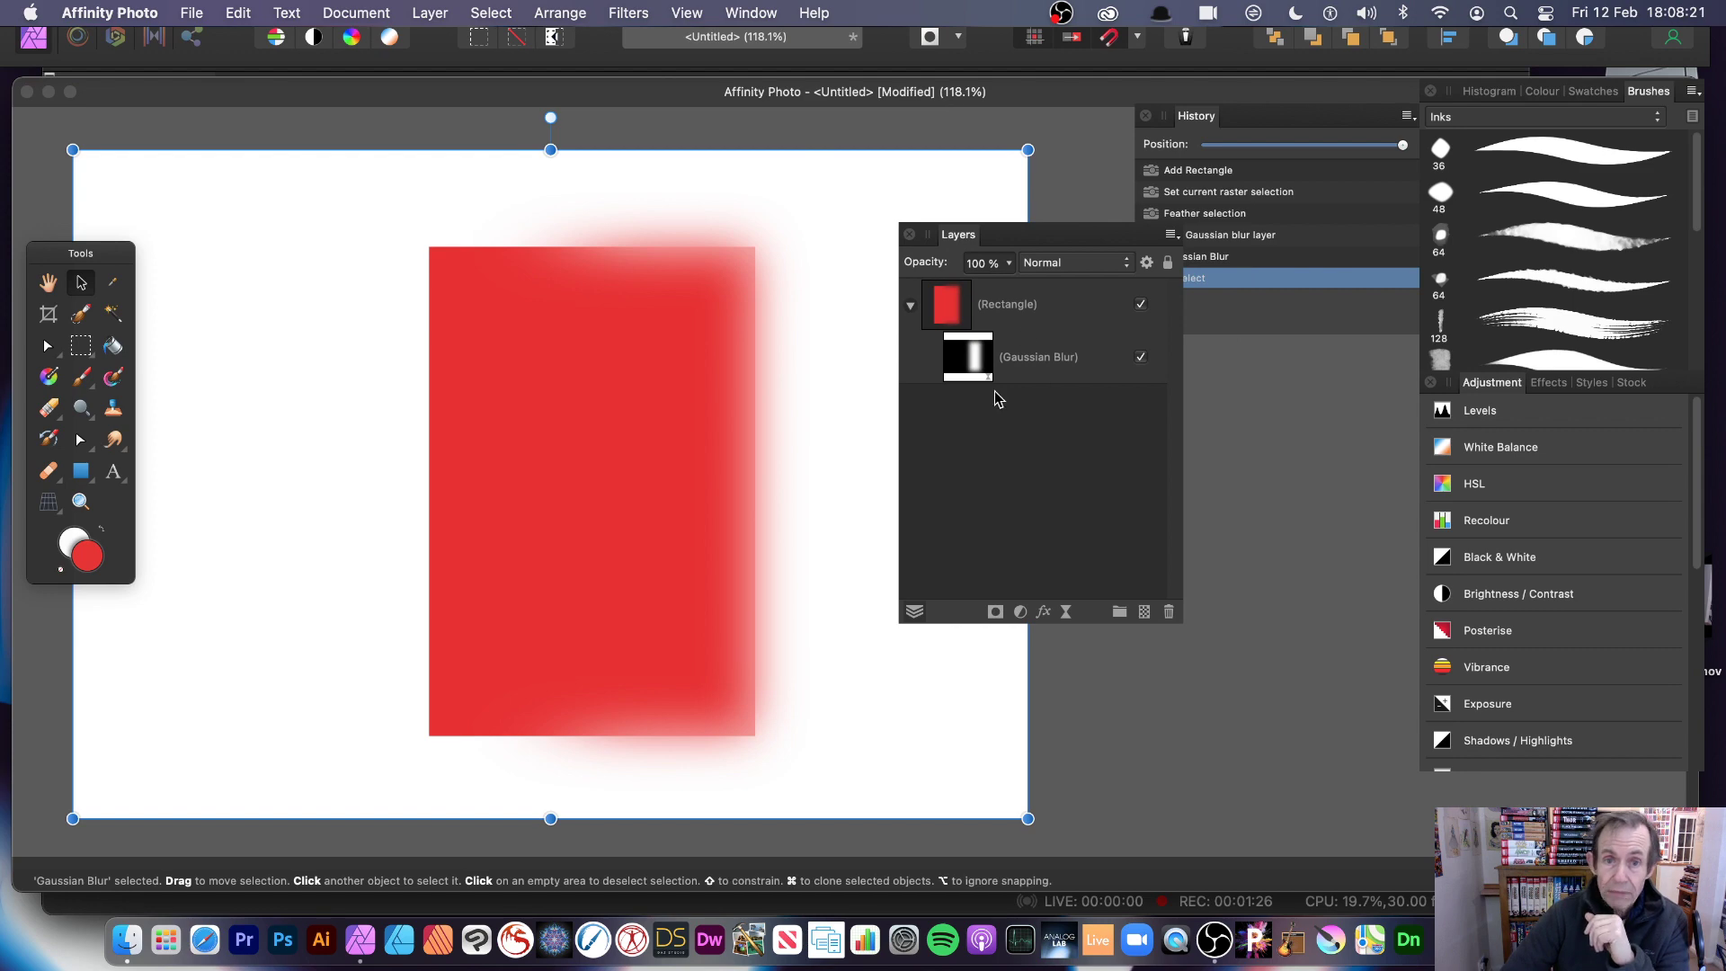
pyautogui.click(686, 16)
pyautogui.moveTo(692, 507)
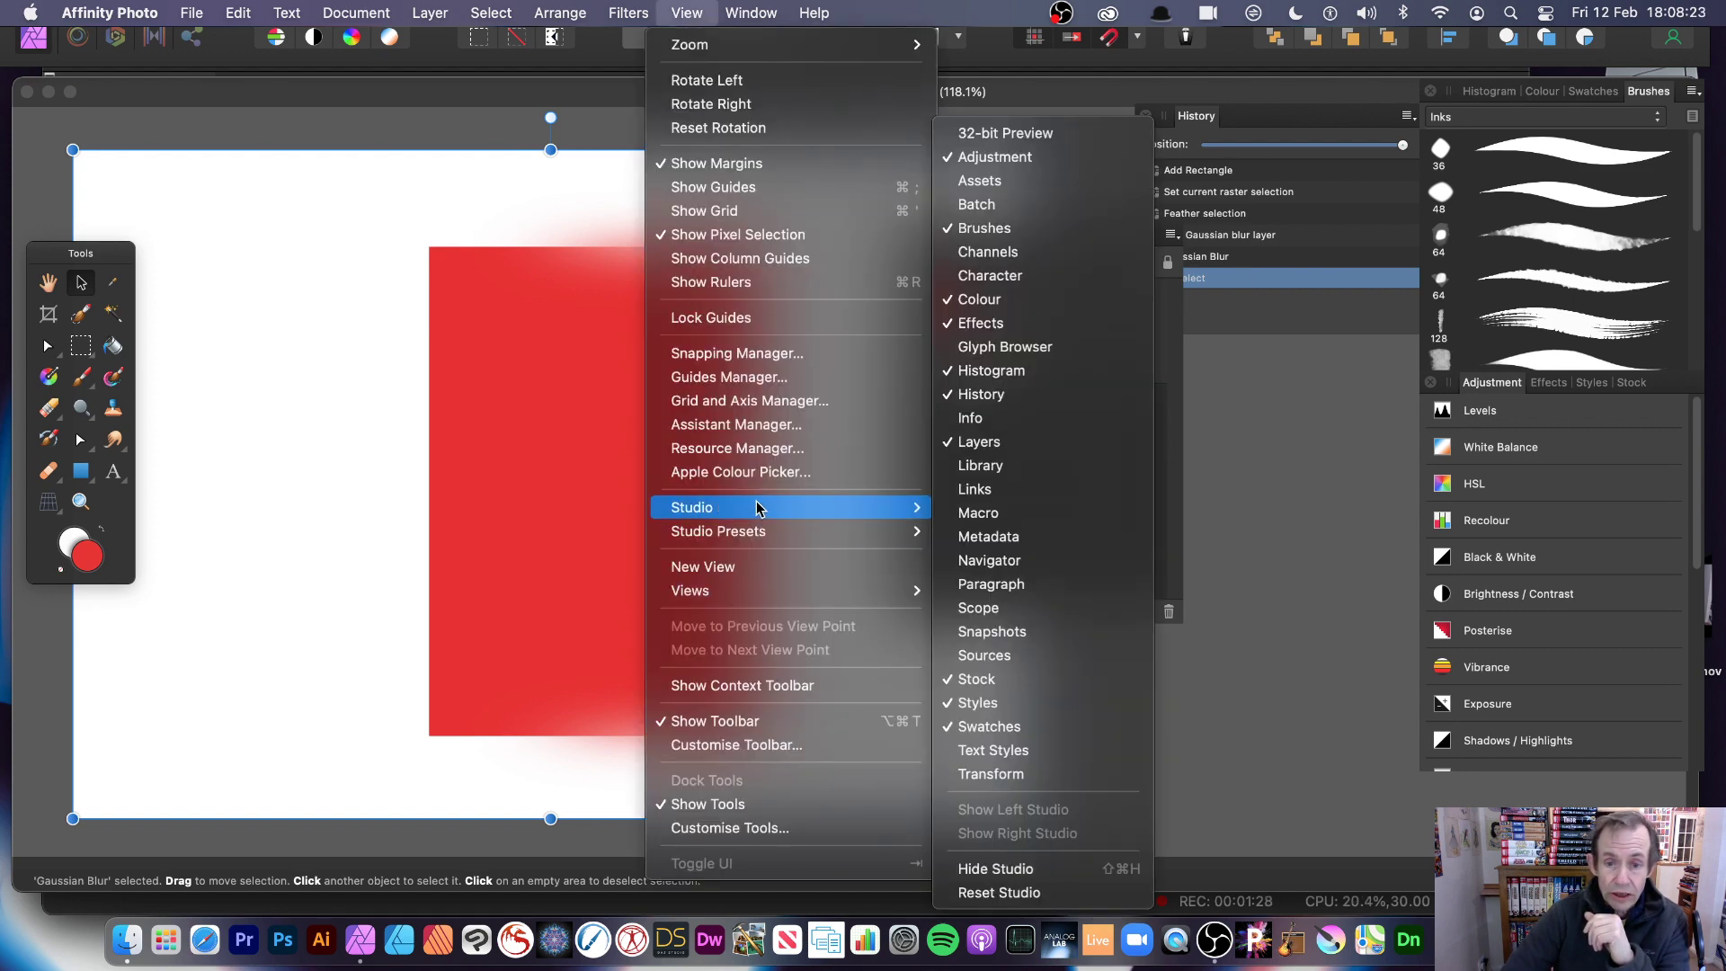
pyautogui.click(1239, 450)
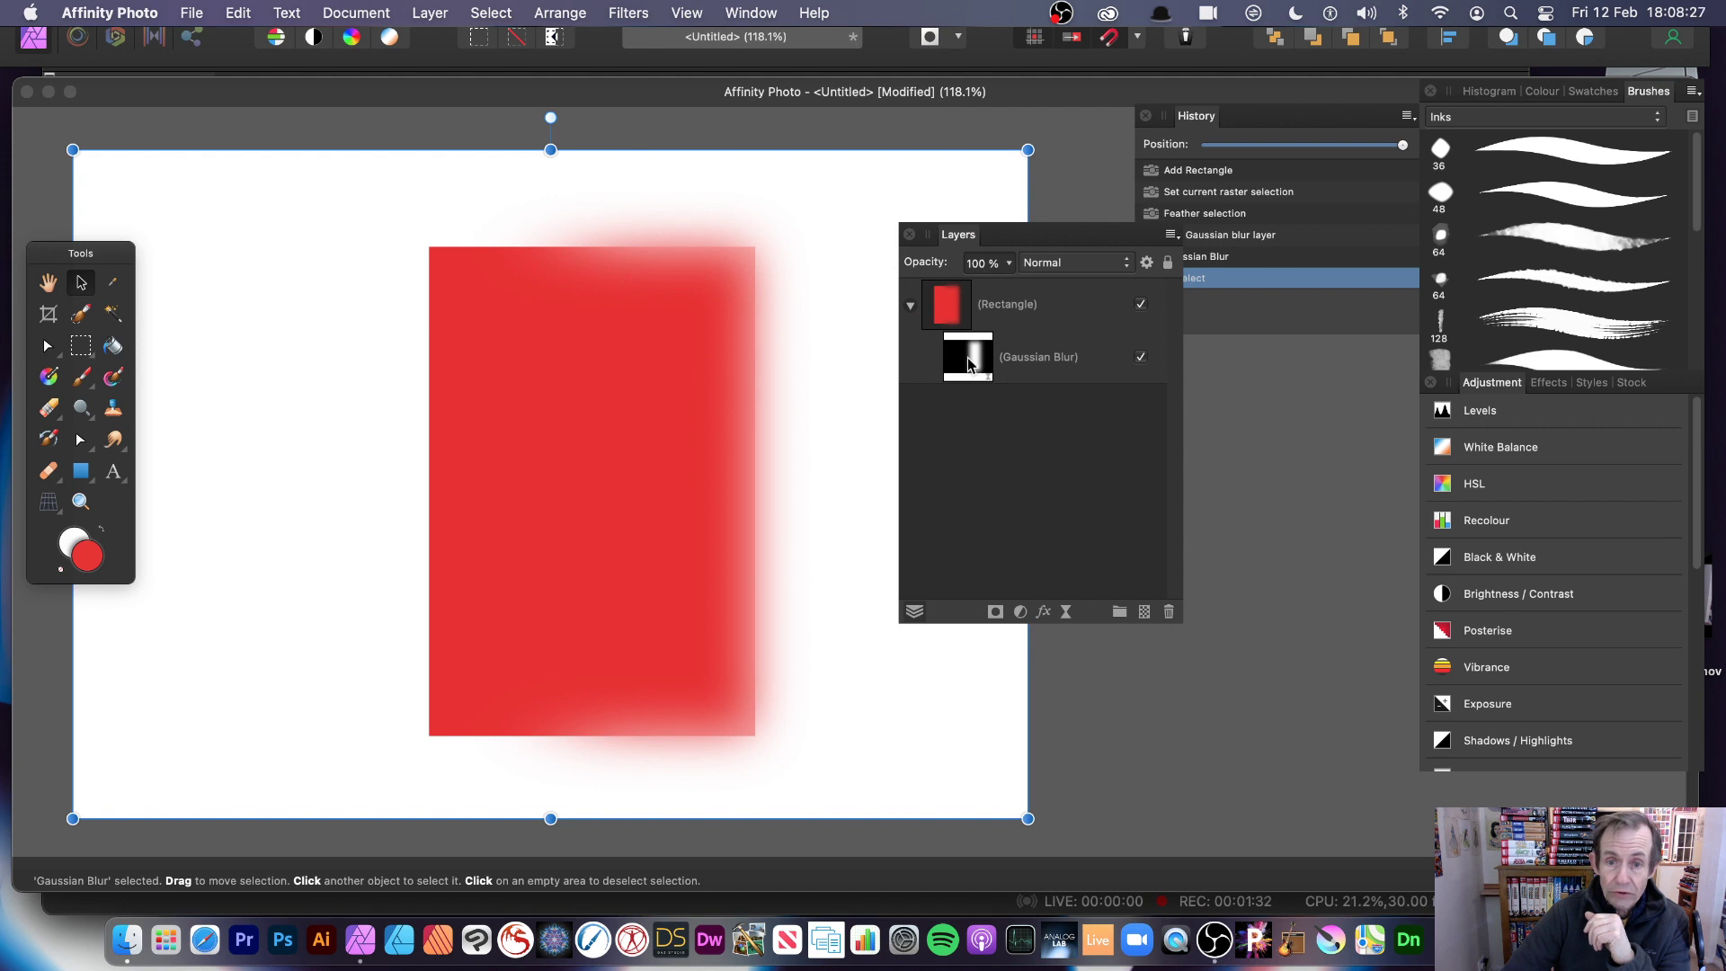
pyautogui.click(969, 364)
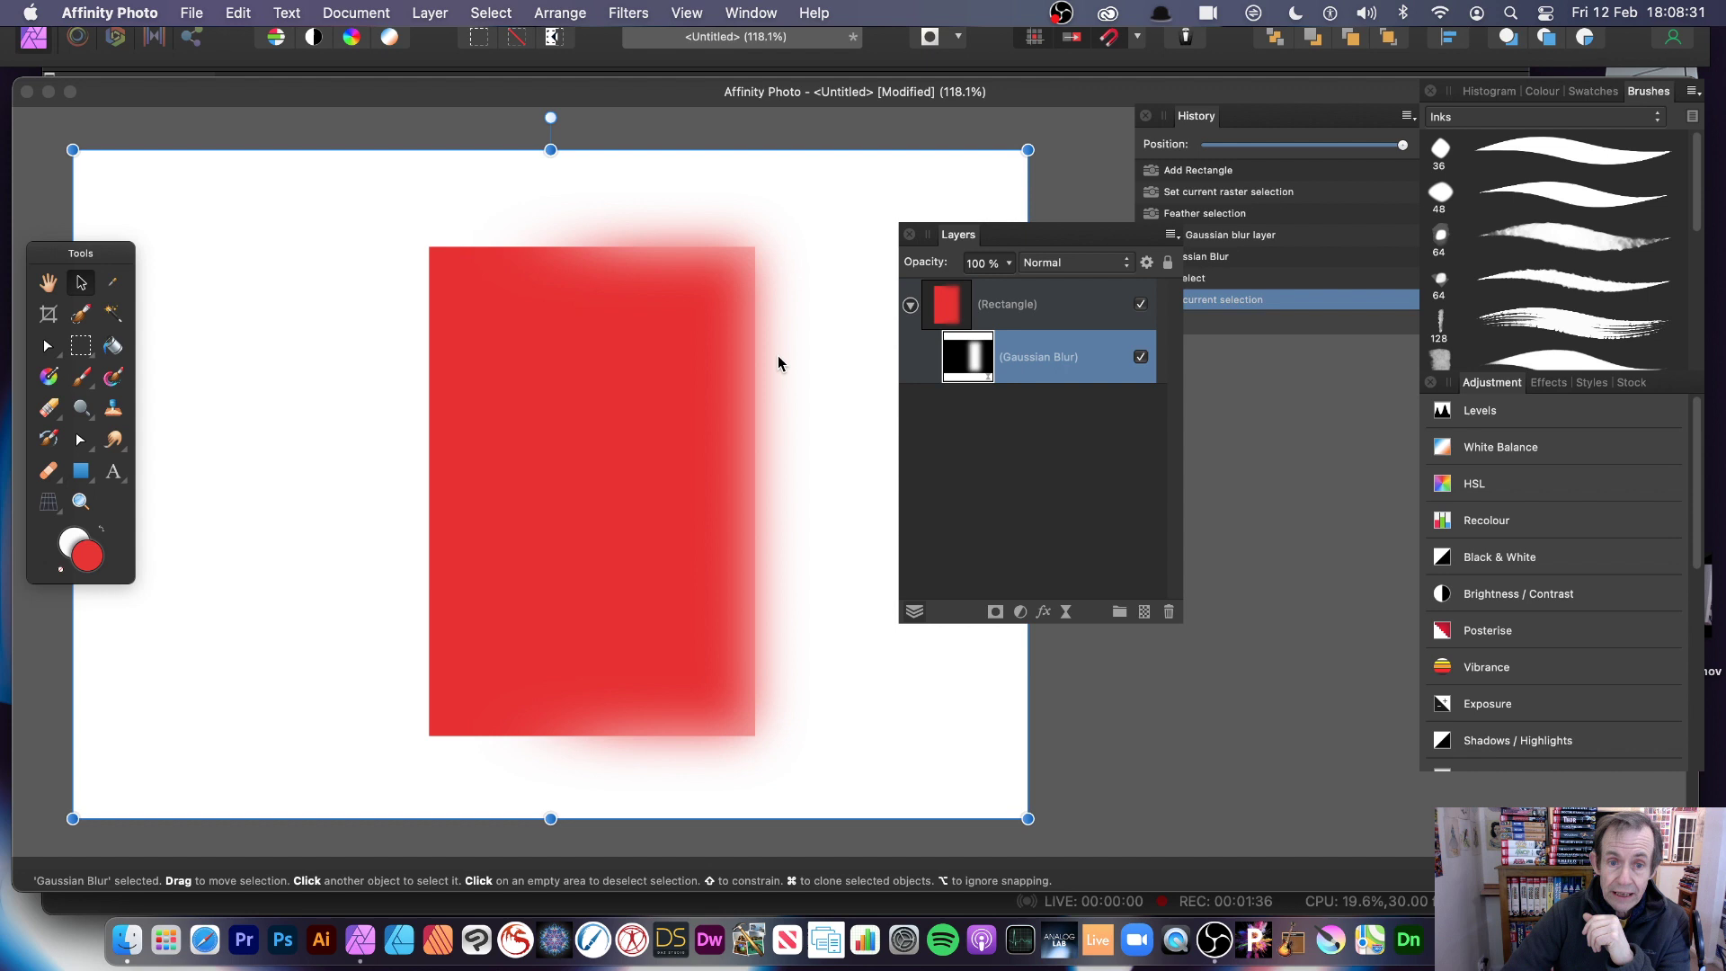
# Step: Drag the Gaussian Blur layer toward the rectangle's left and top edges
pyautogui.moveTo(738, 353); pyautogui.dragTo(487, 346)
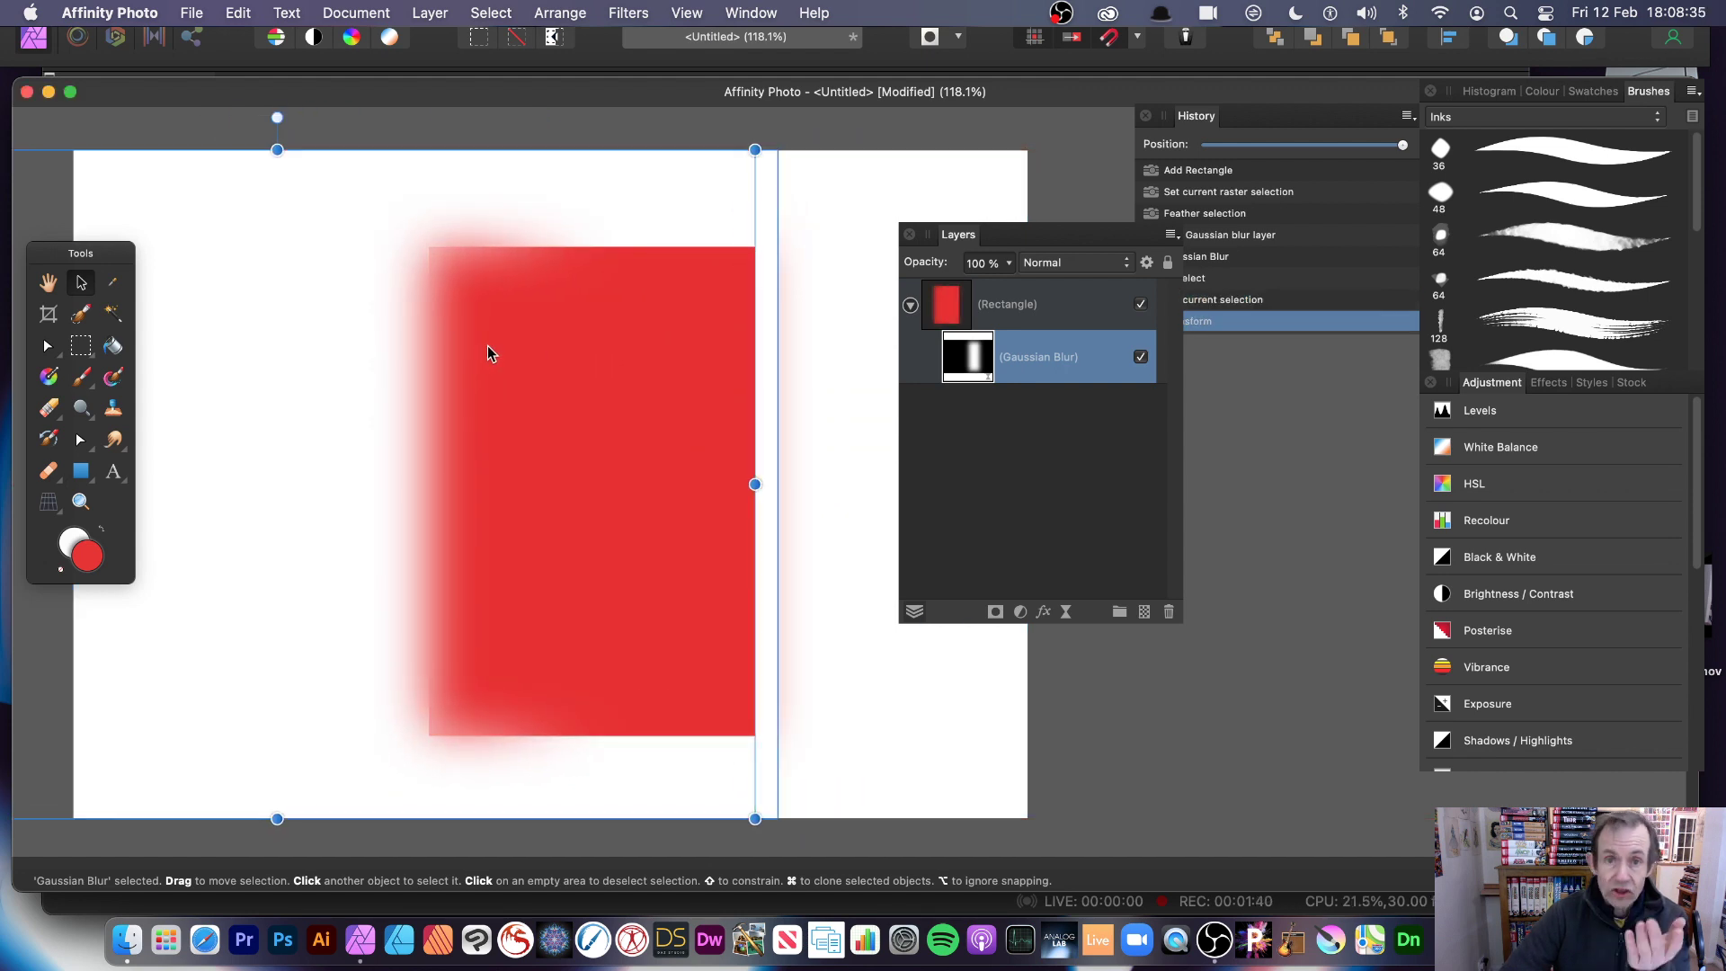
pyautogui.moveTo(430, 363); pyautogui.dragTo(671, 117)
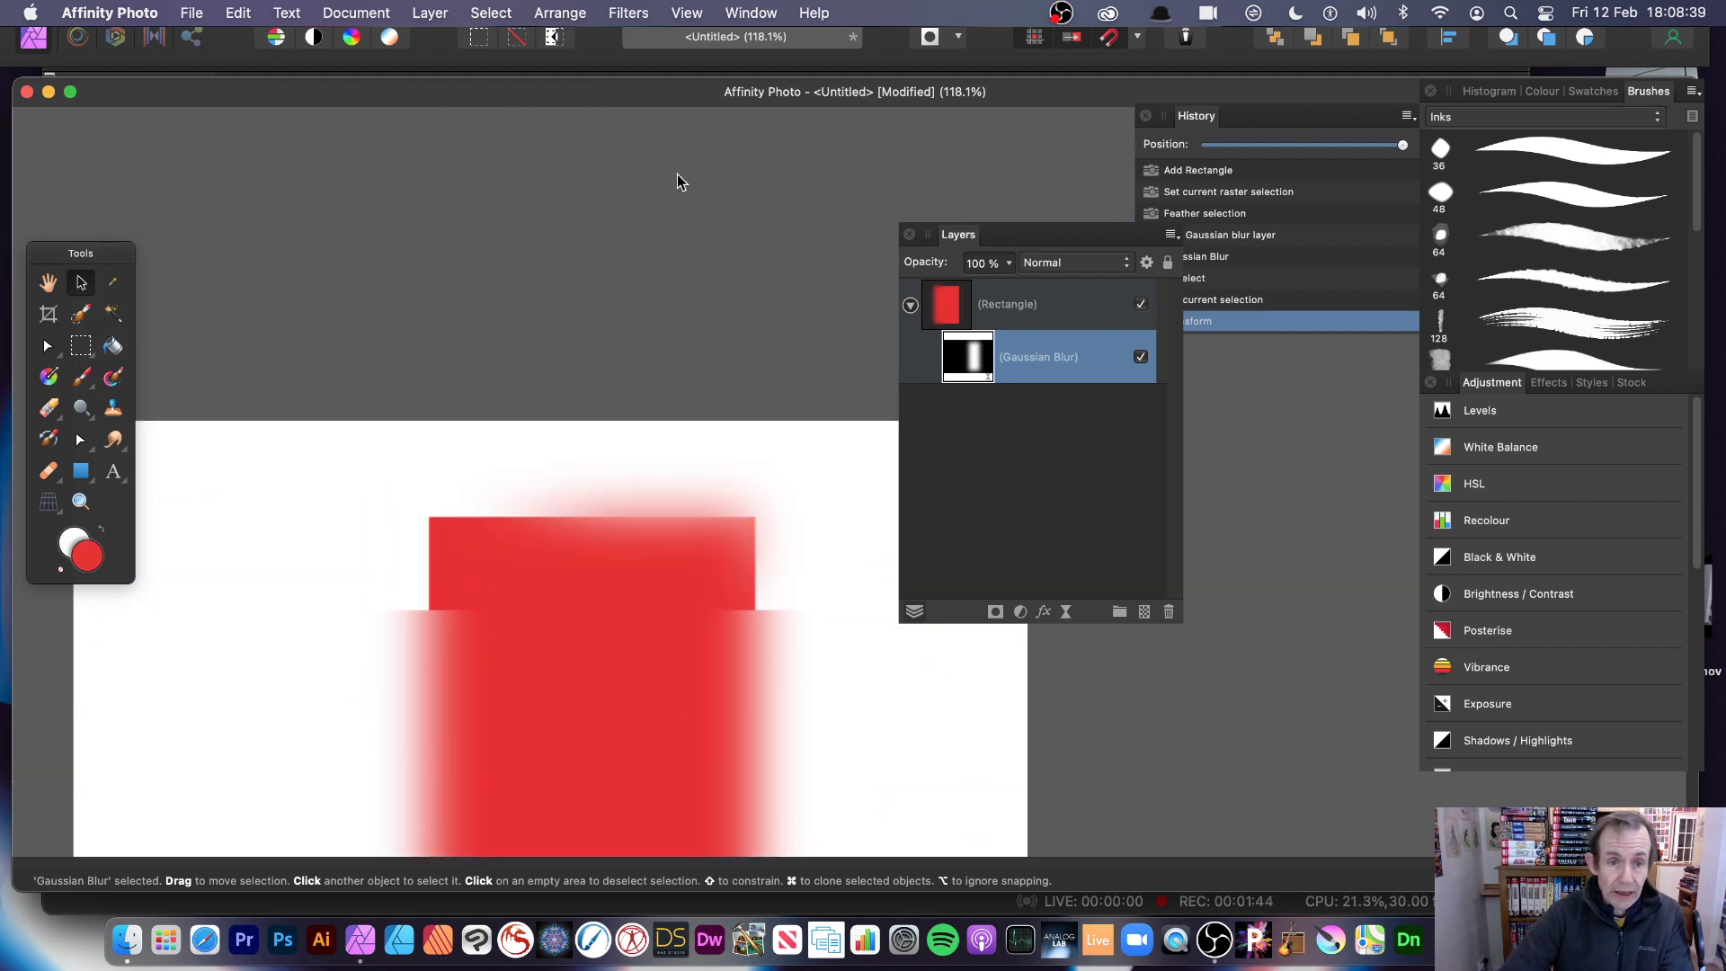
pyautogui.moveTo(671, 116); pyautogui.dragTo(635, 653)
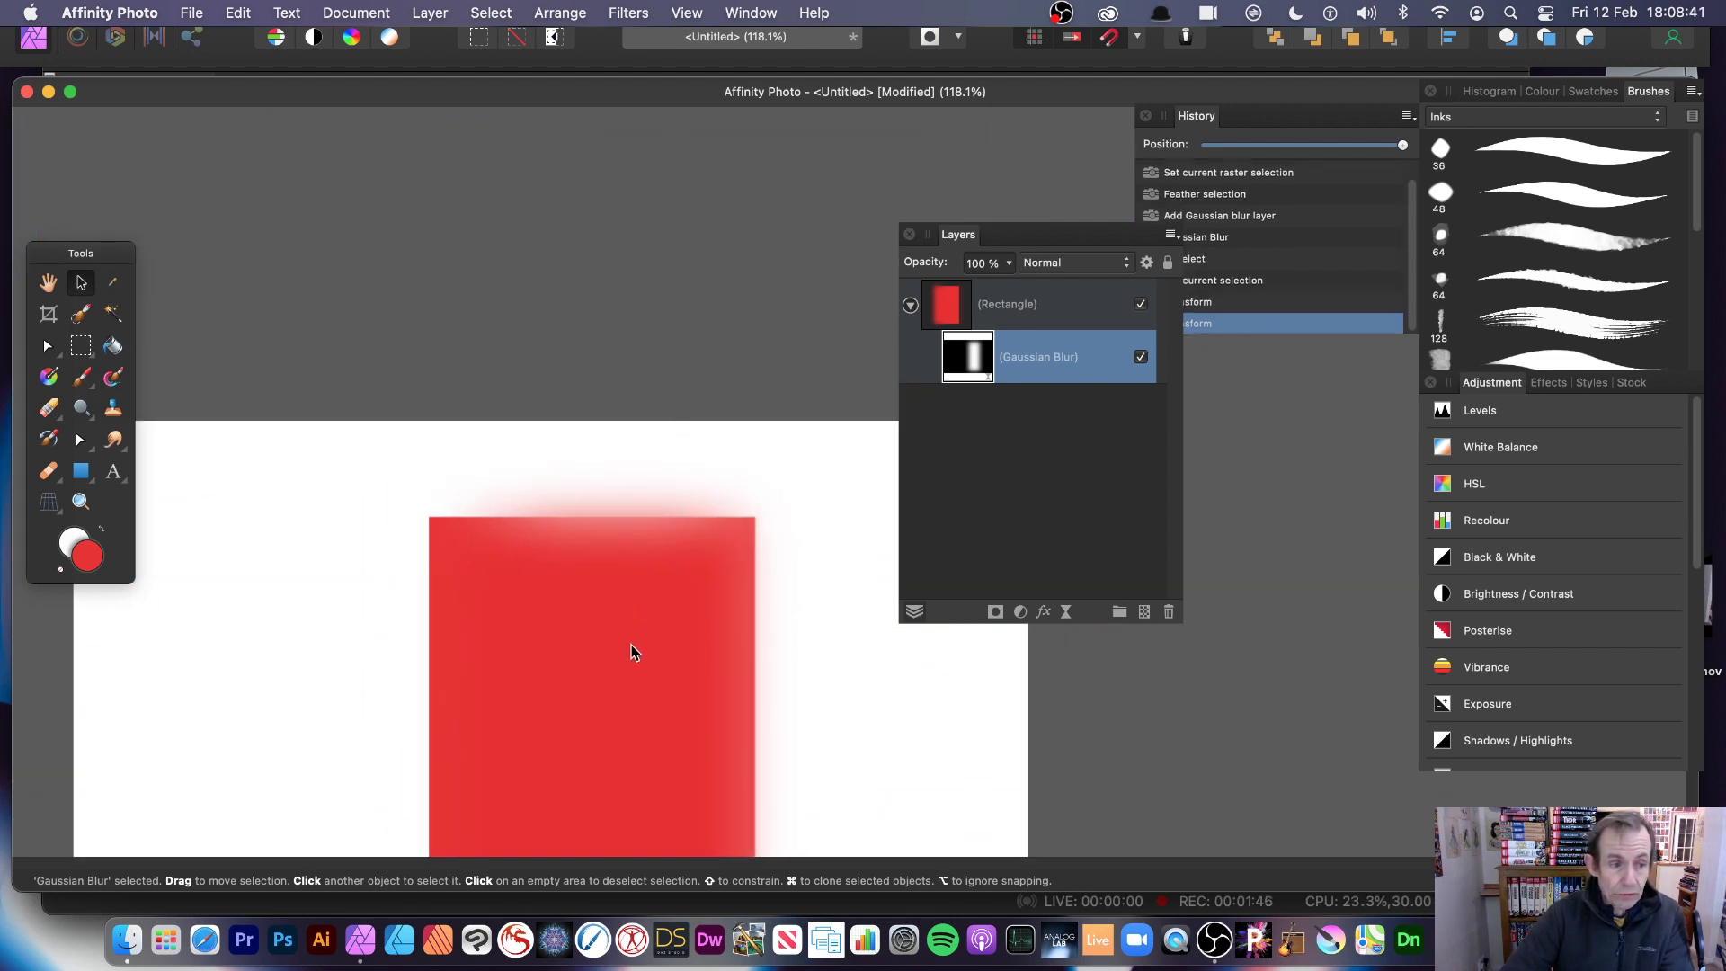
pyautogui.click(47, 281)
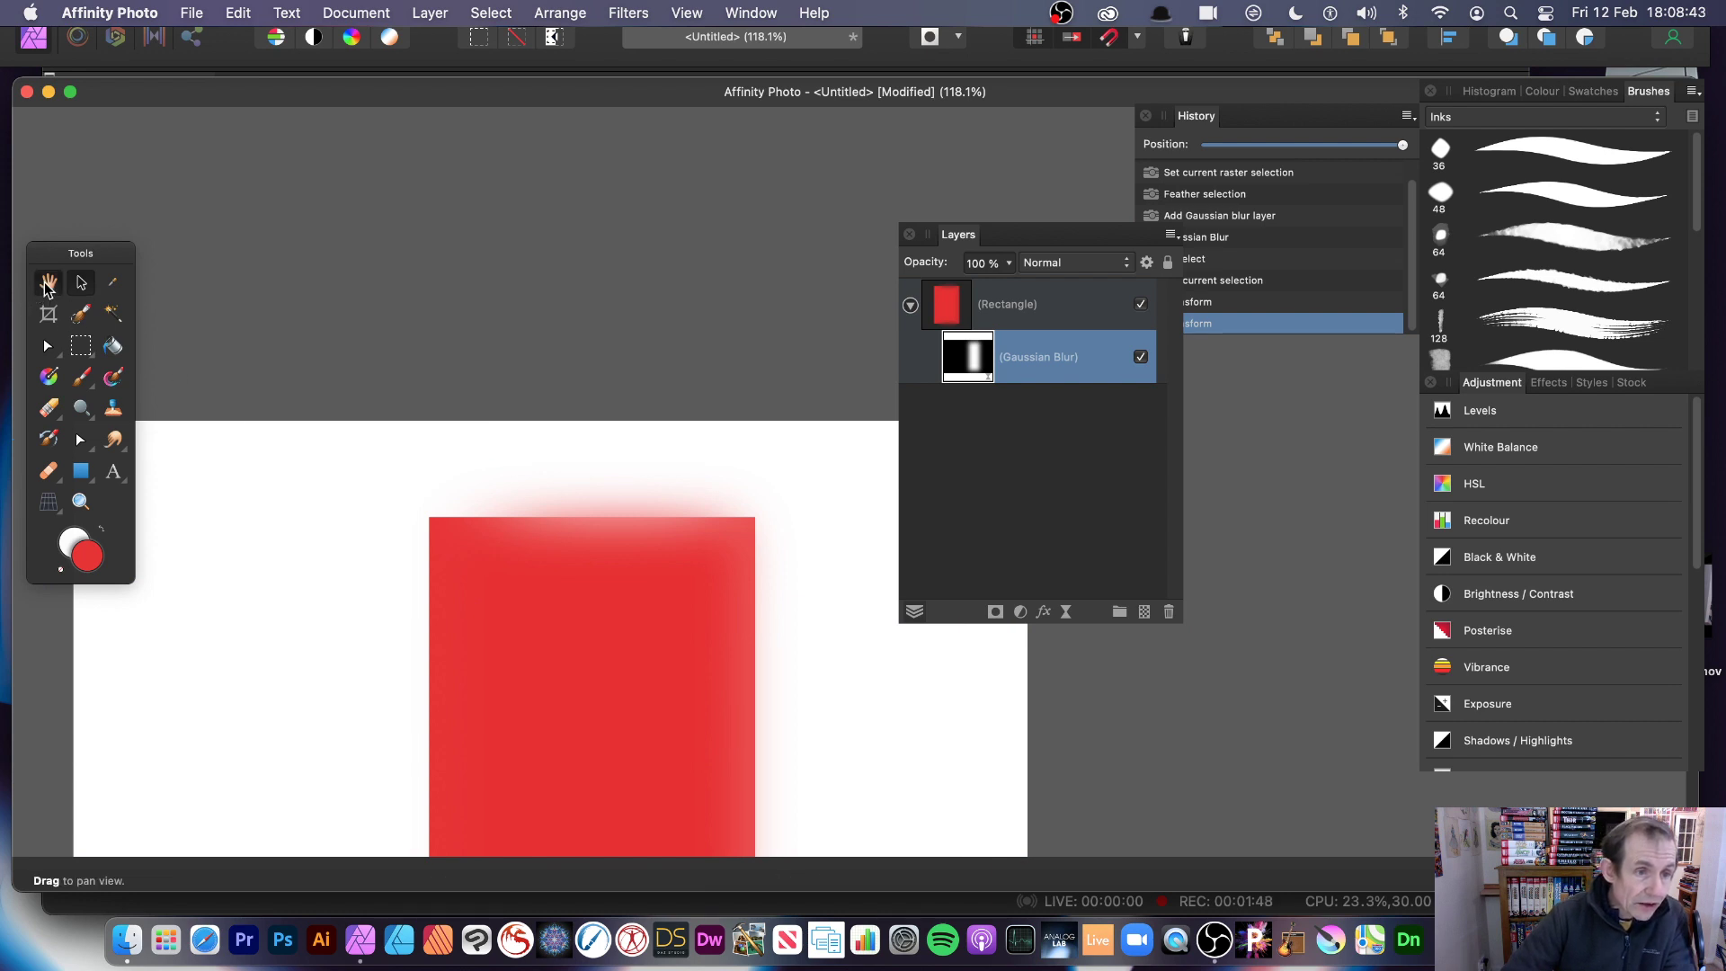
pyautogui.moveTo(365, 493); pyautogui.dragTo(382, 235)
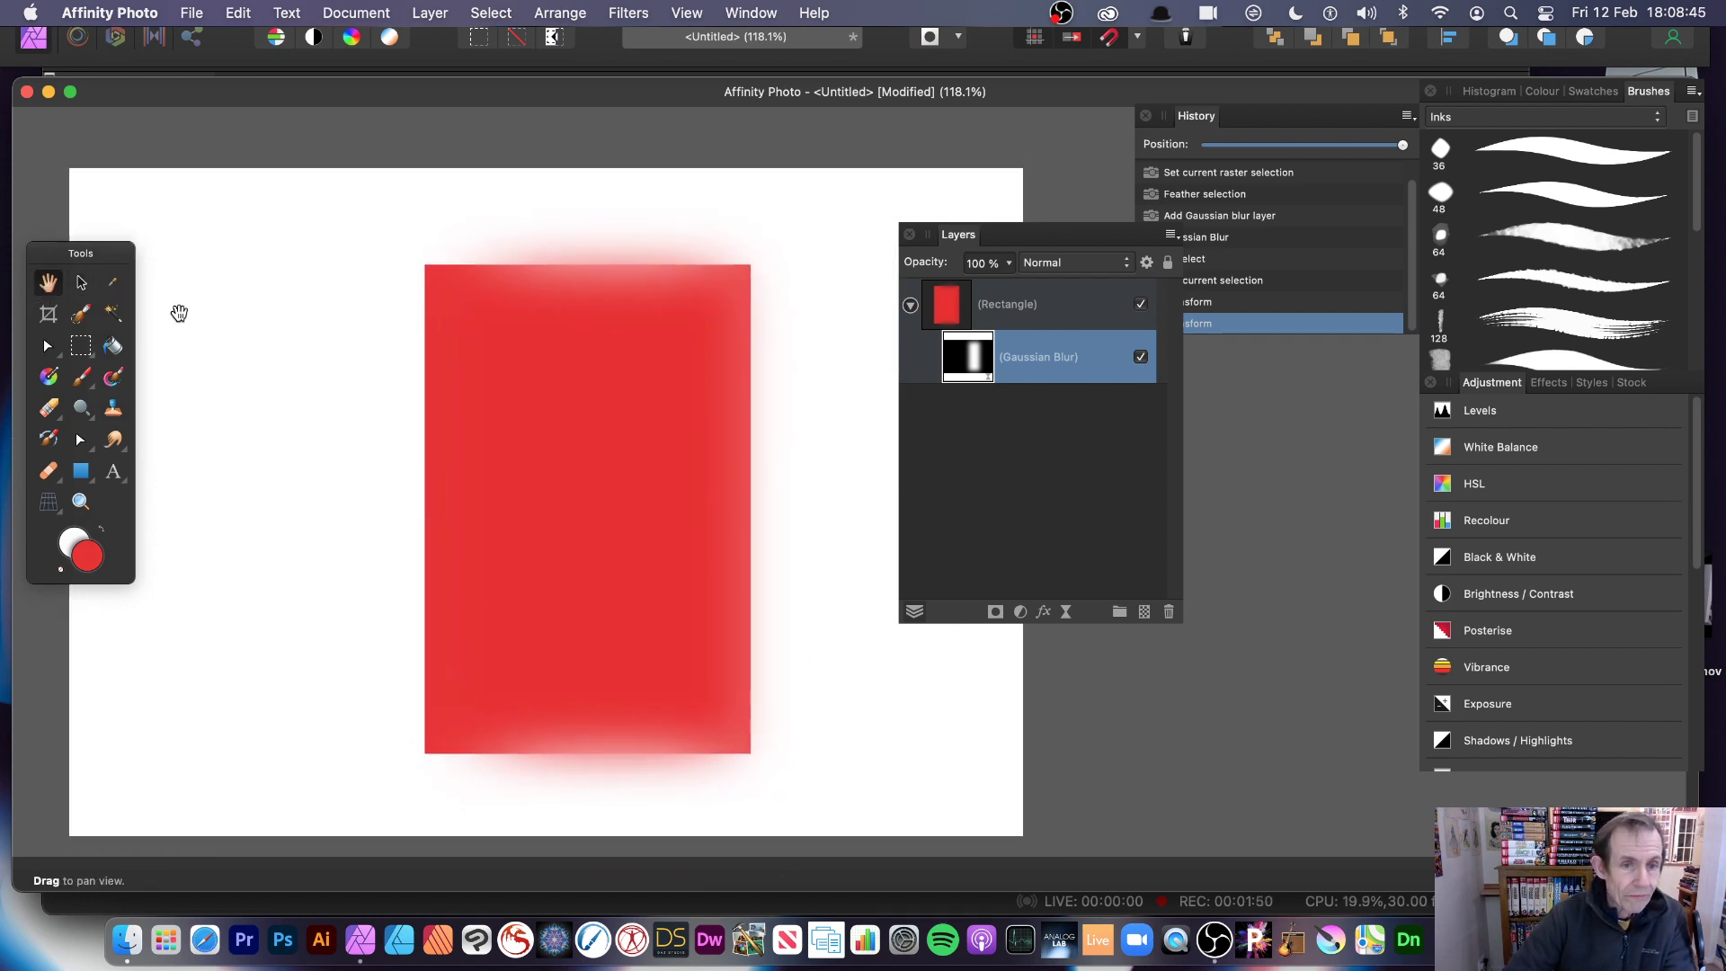
# Step: Shift the Gaussian Blur layer about 80 px left, rotate it clockwise, and nudge it up-right
pyautogui.click(968, 362)
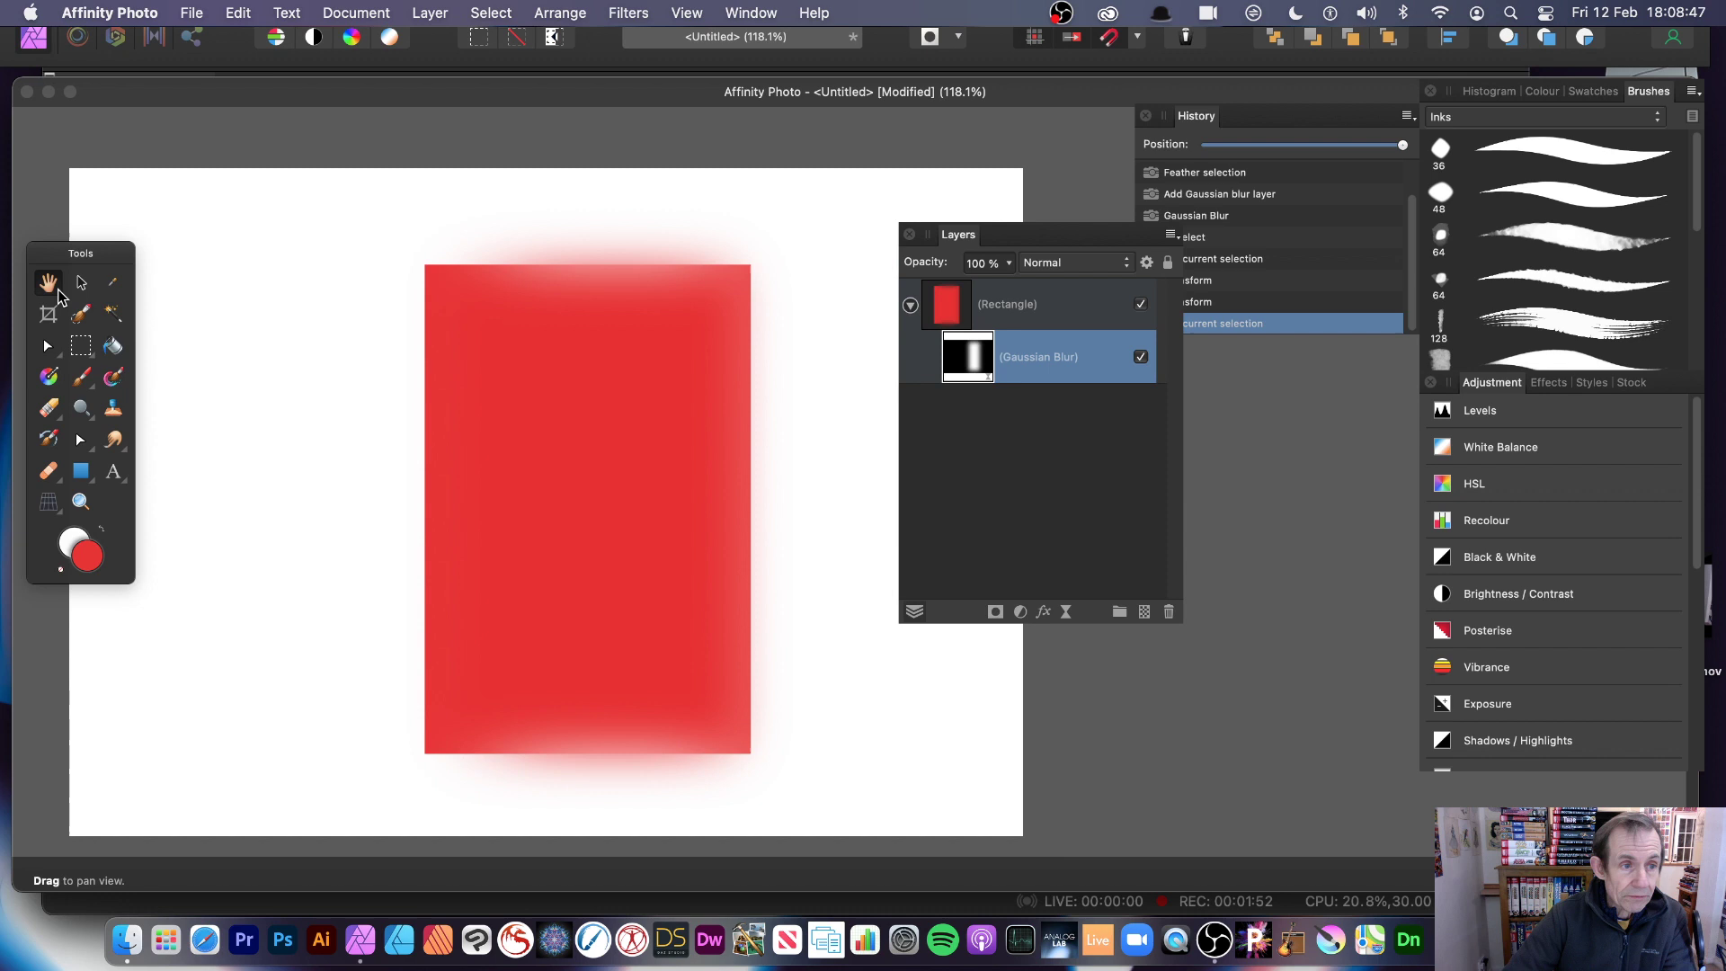
pyautogui.click(81, 282)
pyautogui.moveTo(735, 418); pyautogui.dragTo(622, 398)
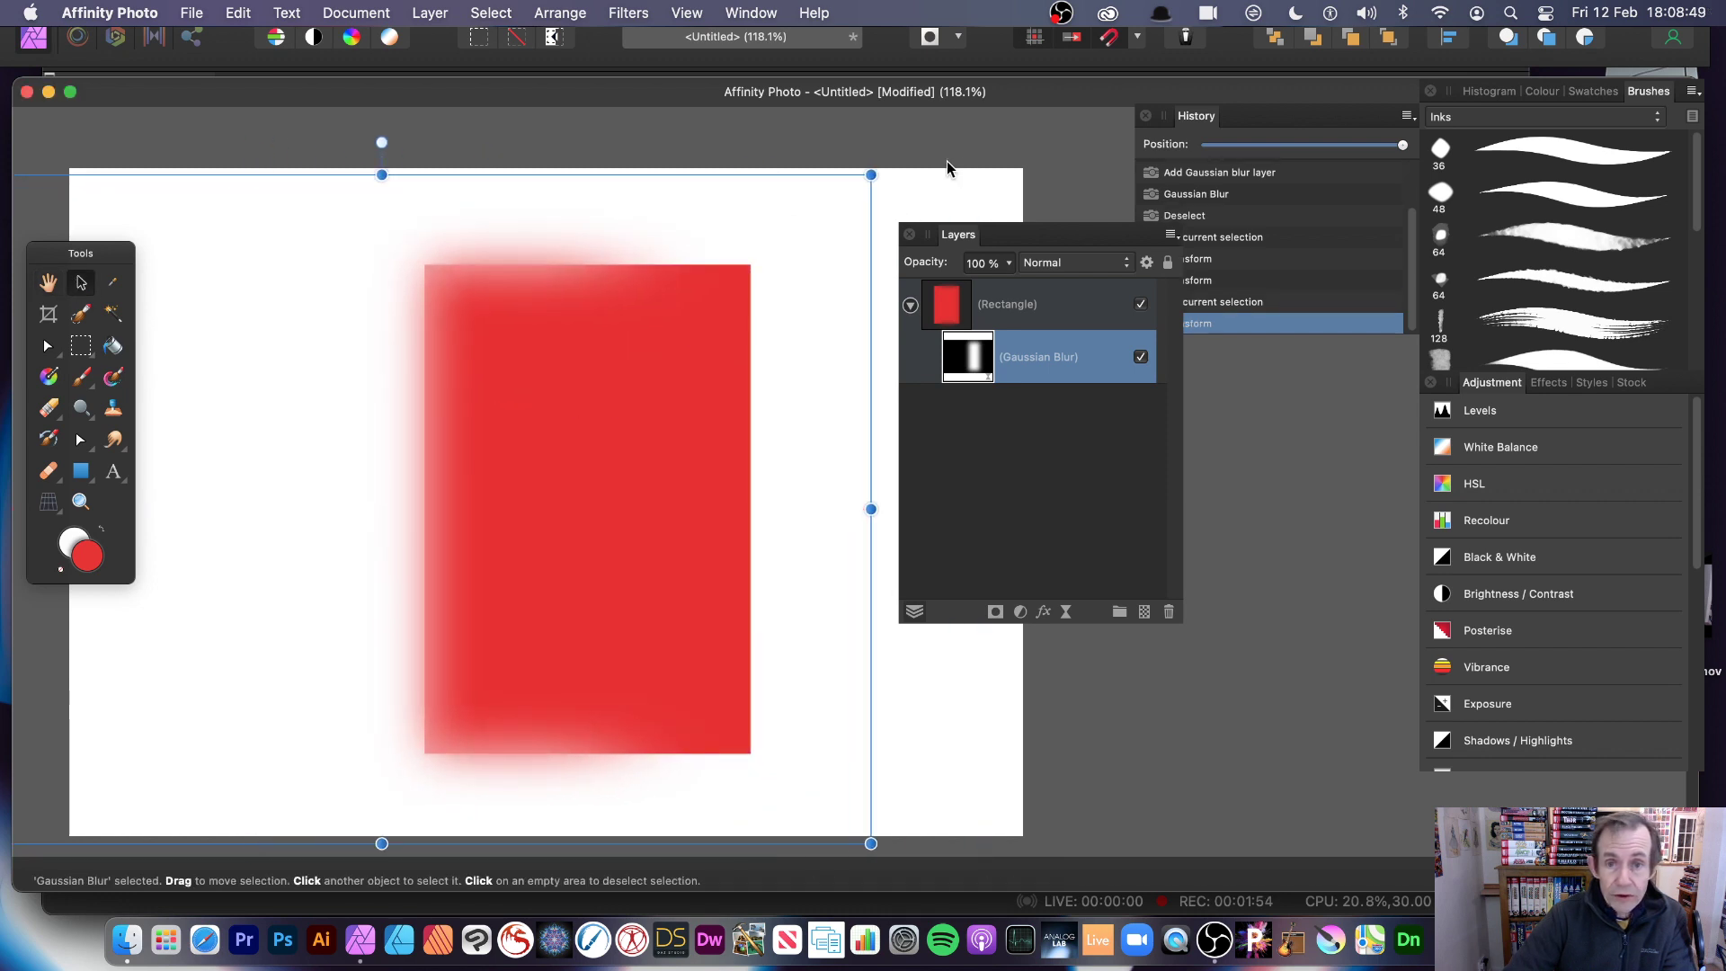
pyautogui.moveTo(874, 172); pyautogui.dragTo(920, 573)
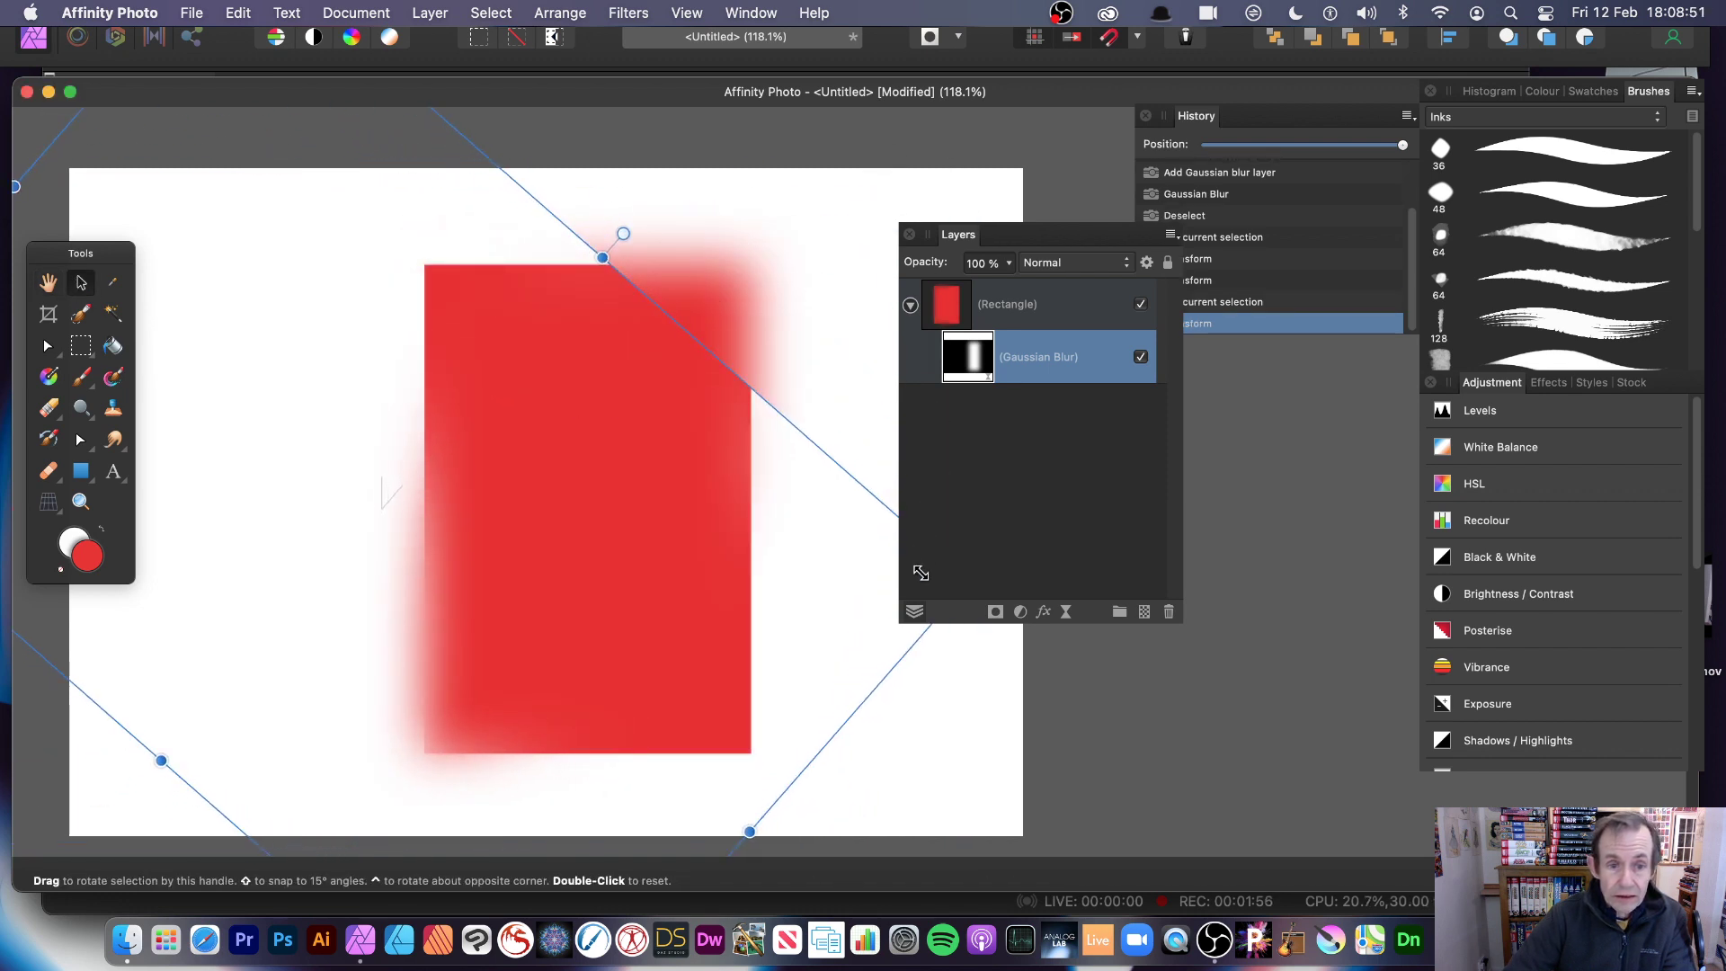
pyautogui.moveTo(525, 517); pyautogui.dragTo(602, 434)
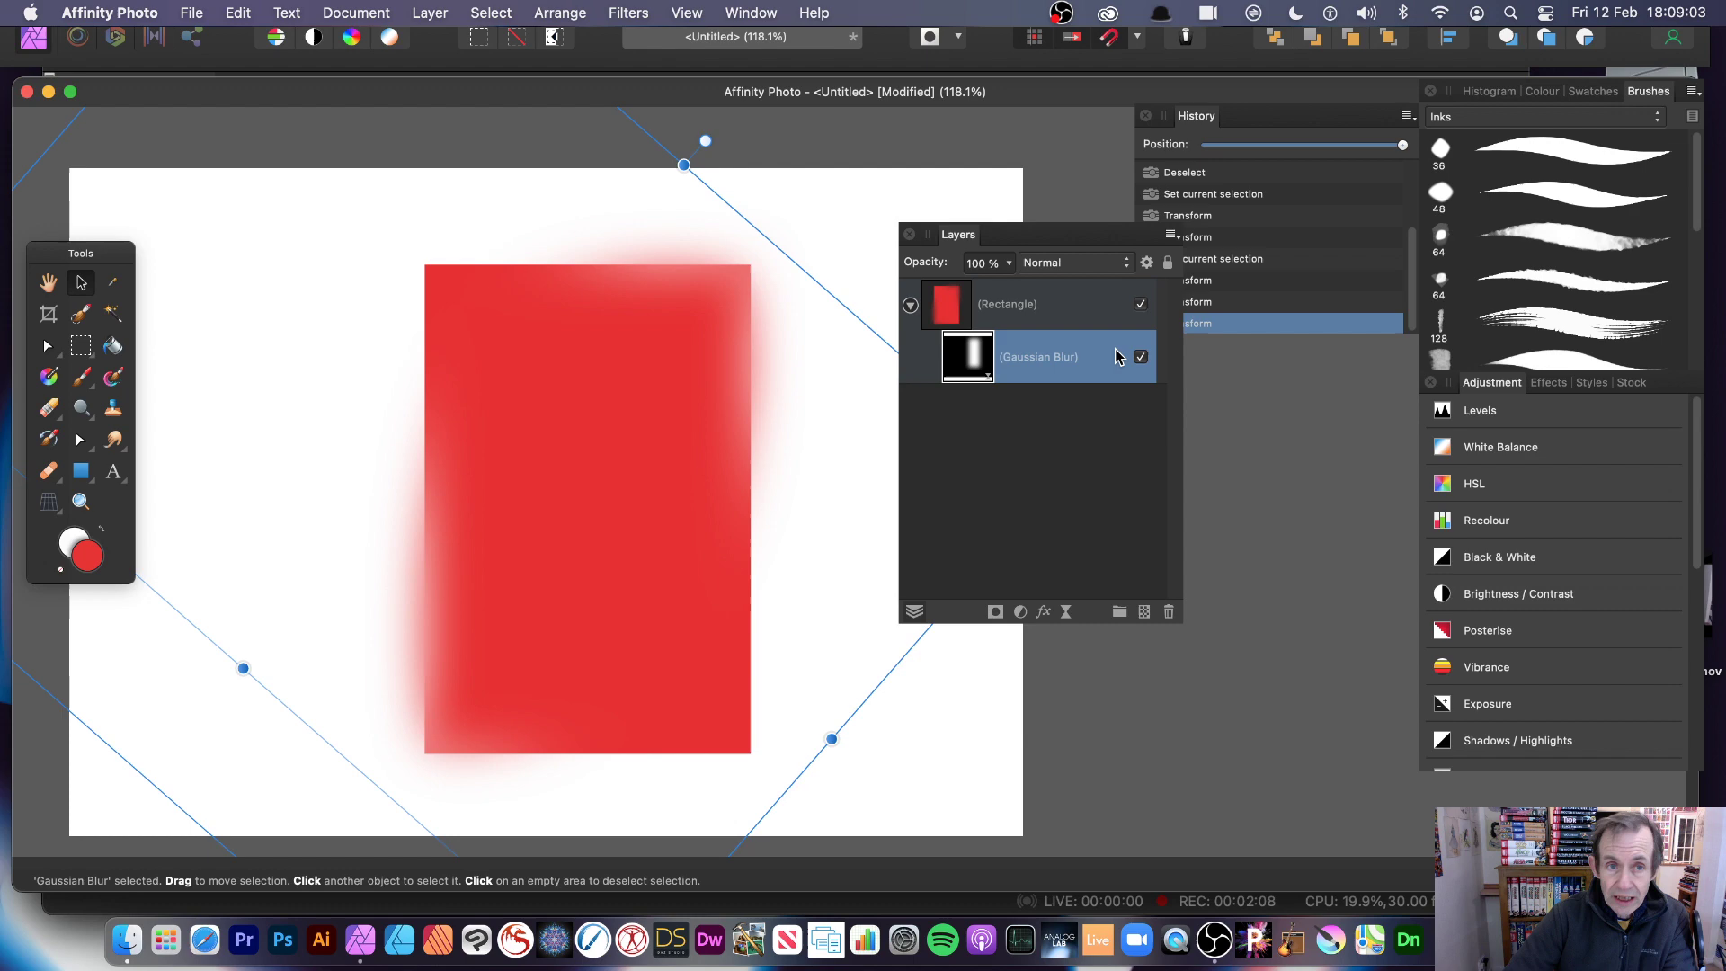
# Step: Twirl the blur mask with a radius of about 465 px and a repositioned centre
pyautogui.click(628, 13)
pyautogui.moveTo(631, 129)
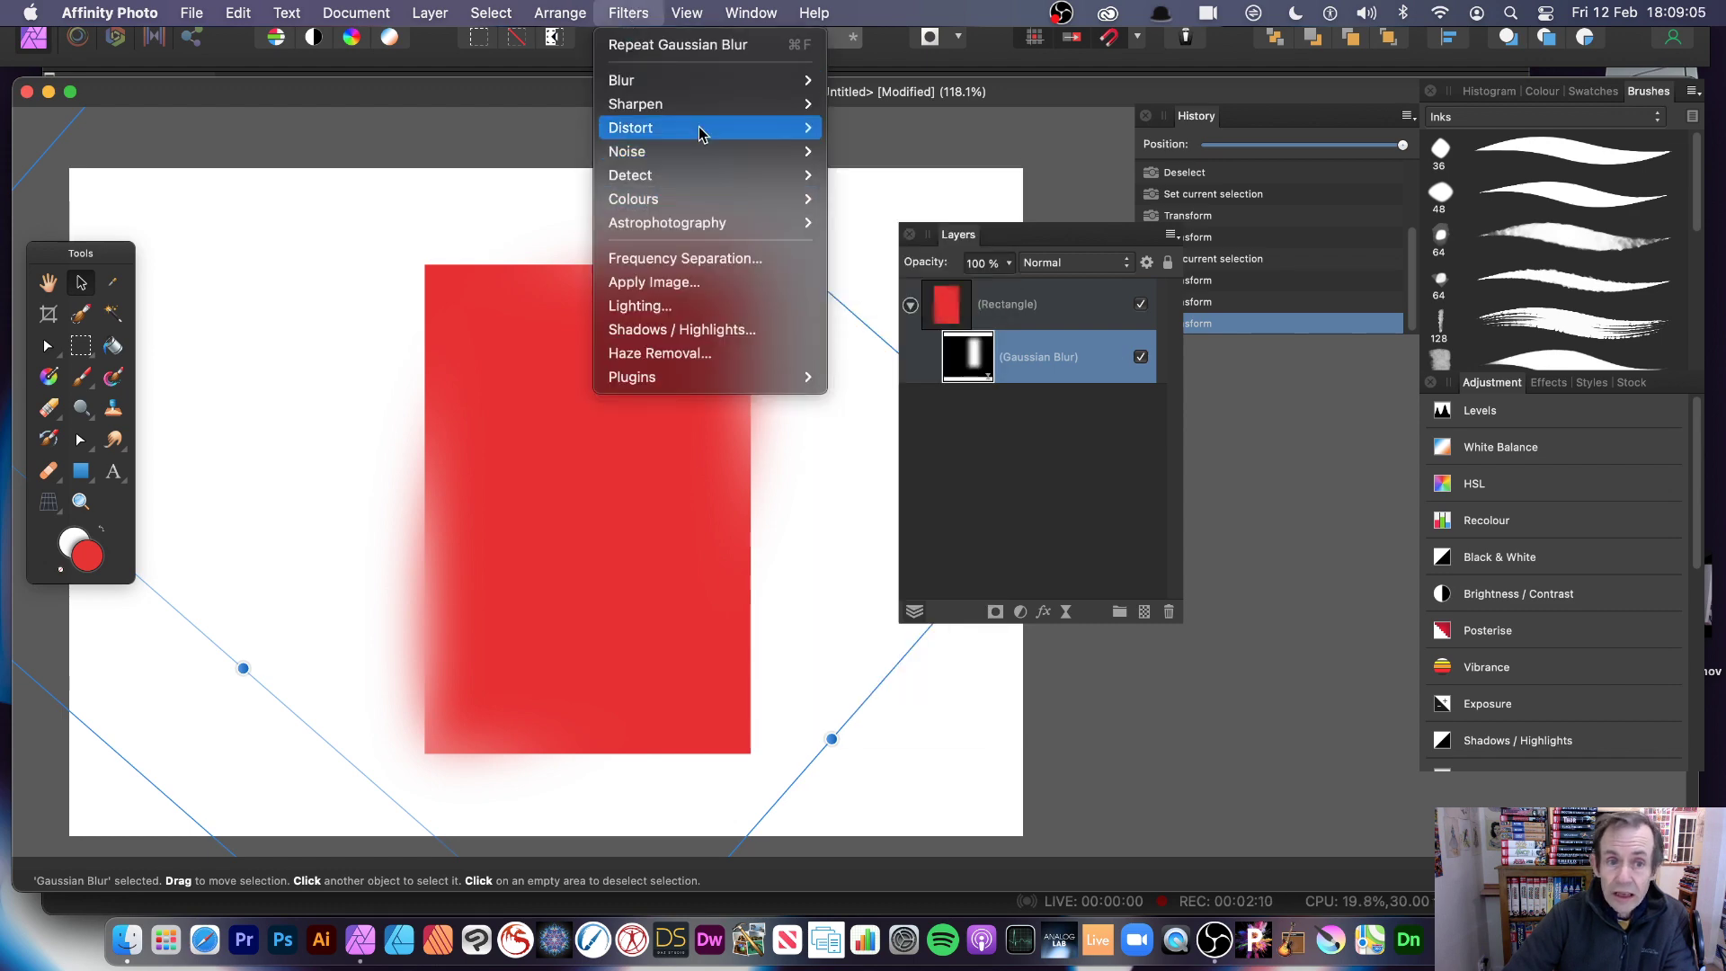
pyautogui.click(872, 190)
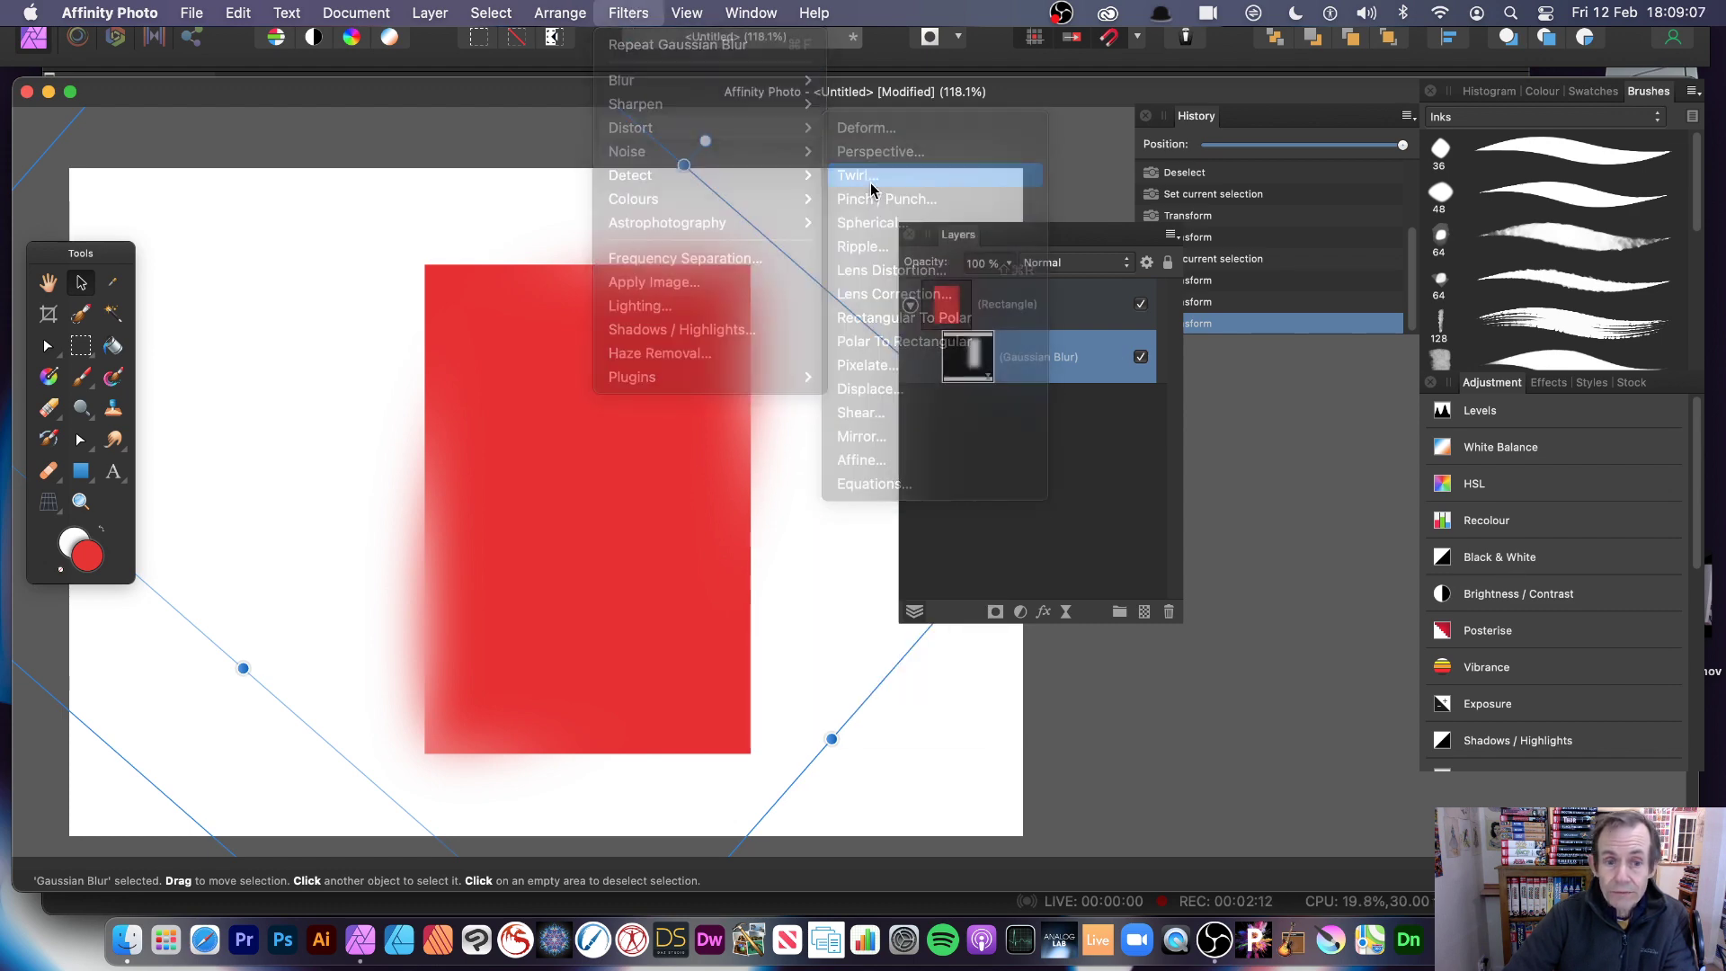
pyautogui.moveTo(844, 788); pyautogui.dragTo(938, 787)
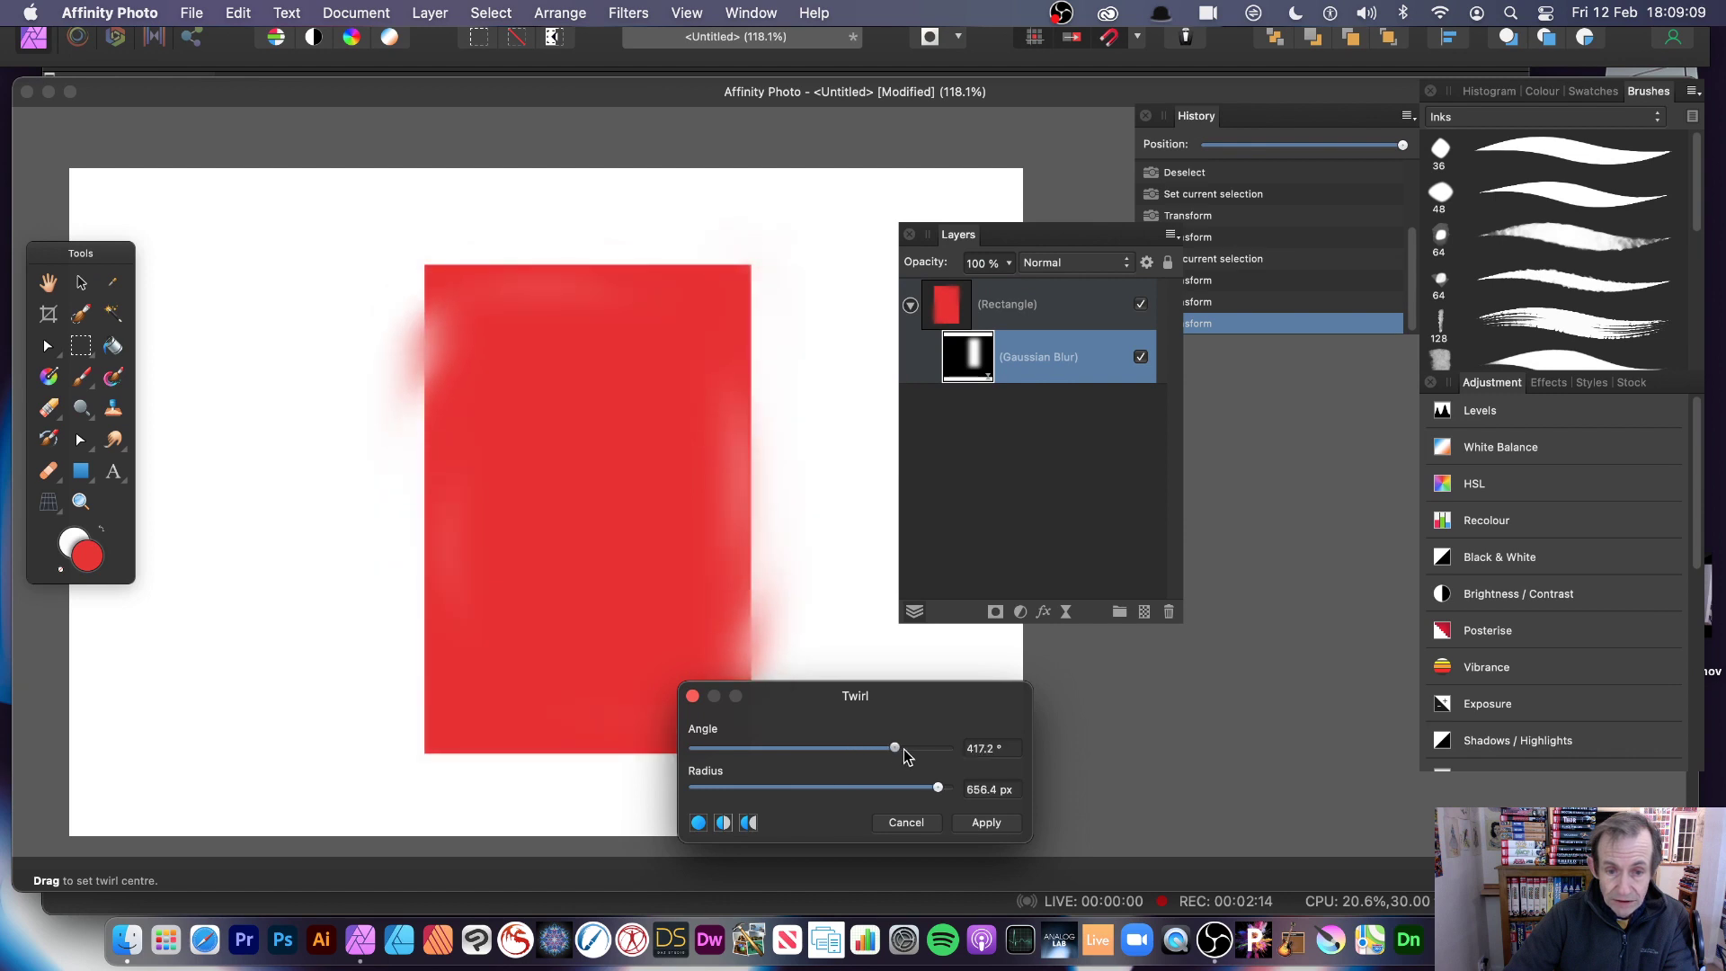
pyautogui.moveTo(822, 748); pyautogui.dragTo(863, 748)
pyautogui.moveTo(938, 788); pyautogui.dragTo(924, 788)
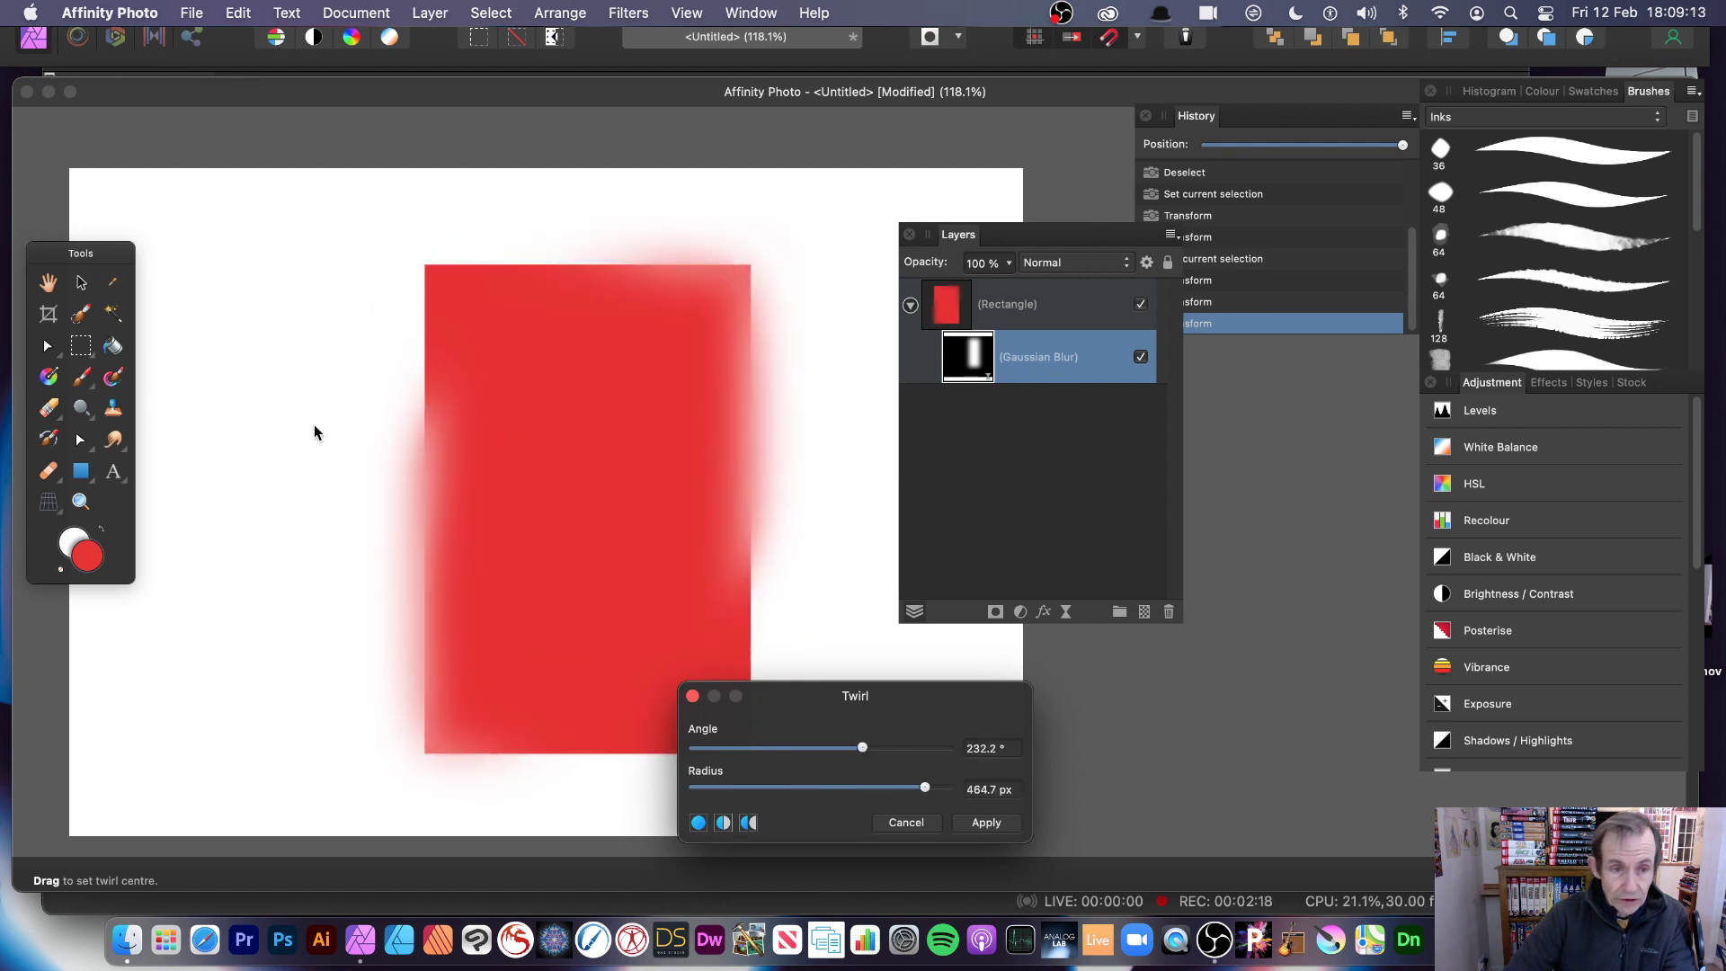
pyautogui.moveTo(315, 432)
pyautogui.mouseDown()
pyautogui.moveTo(517, 409)
pyautogui.moveTo(752, 522)
pyautogui.moveTo(690, 370)
pyautogui.moveTo(716, 372)
pyautogui.moveTo(747, 267)
pyautogui.moveTo(601, 437)
pyautogui.moveTo(710, 336)
pyautogui.mouseUp()
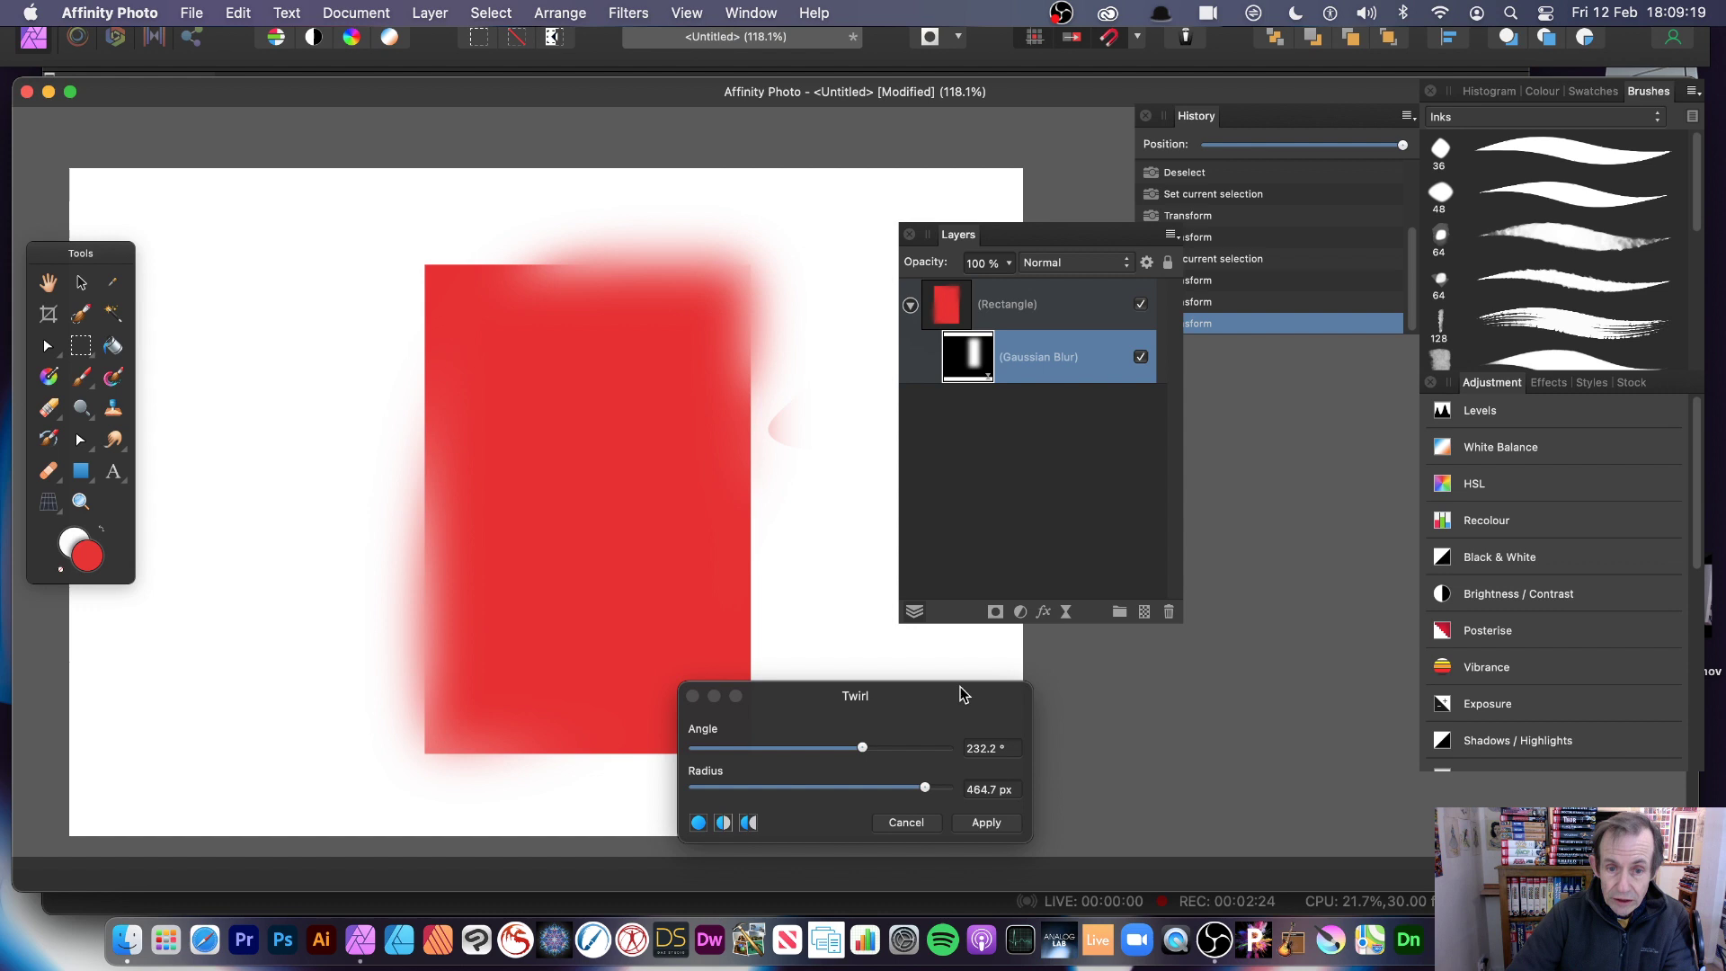
pyautogui.click(986, 821)
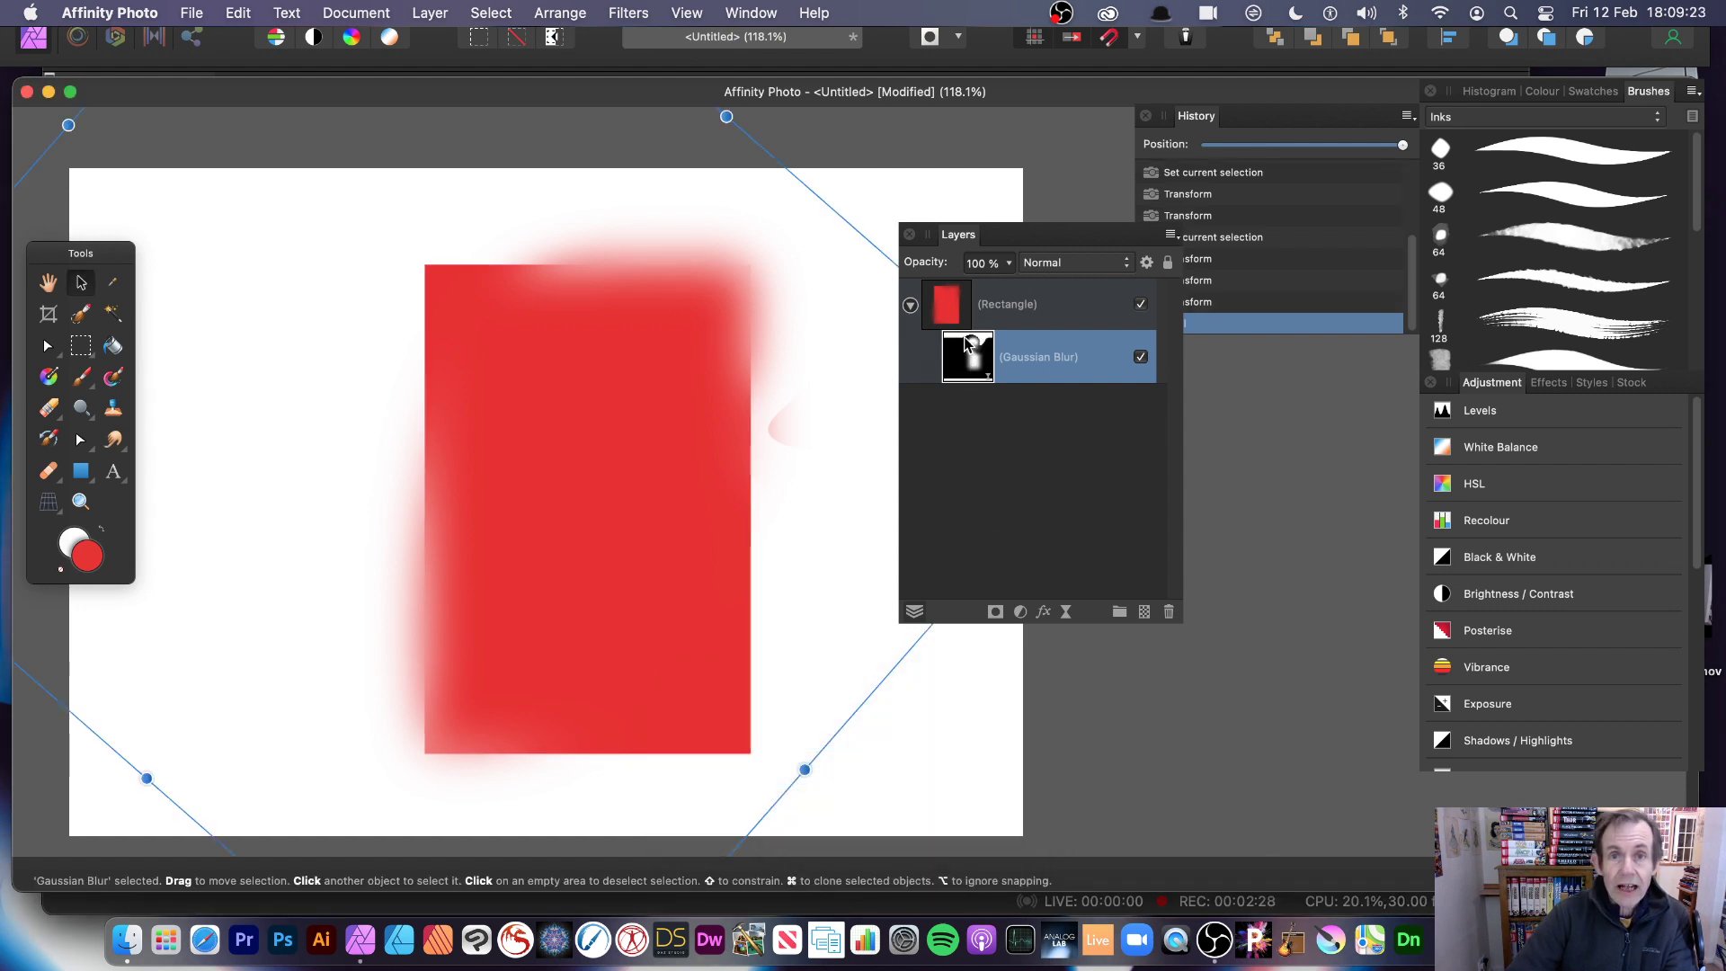
# Step: Move the twirled blur mask right and resize it diagonally across the rectangle
pyautogui.moveTo(722, 339)
pyautogui.mouseDown()
pyautogui.moveTo(633, 410)
pyautogui.moveTo(679, 239)
pyautogui.moveTo(480, 426)
pyautogui.moveTo(504, 564)
pyautogui.moveTo(726, 449)
pyautogui.moveTo(644, 468)
pyautogui.moveTo(624, 433)
pyautogui.mouseUp()
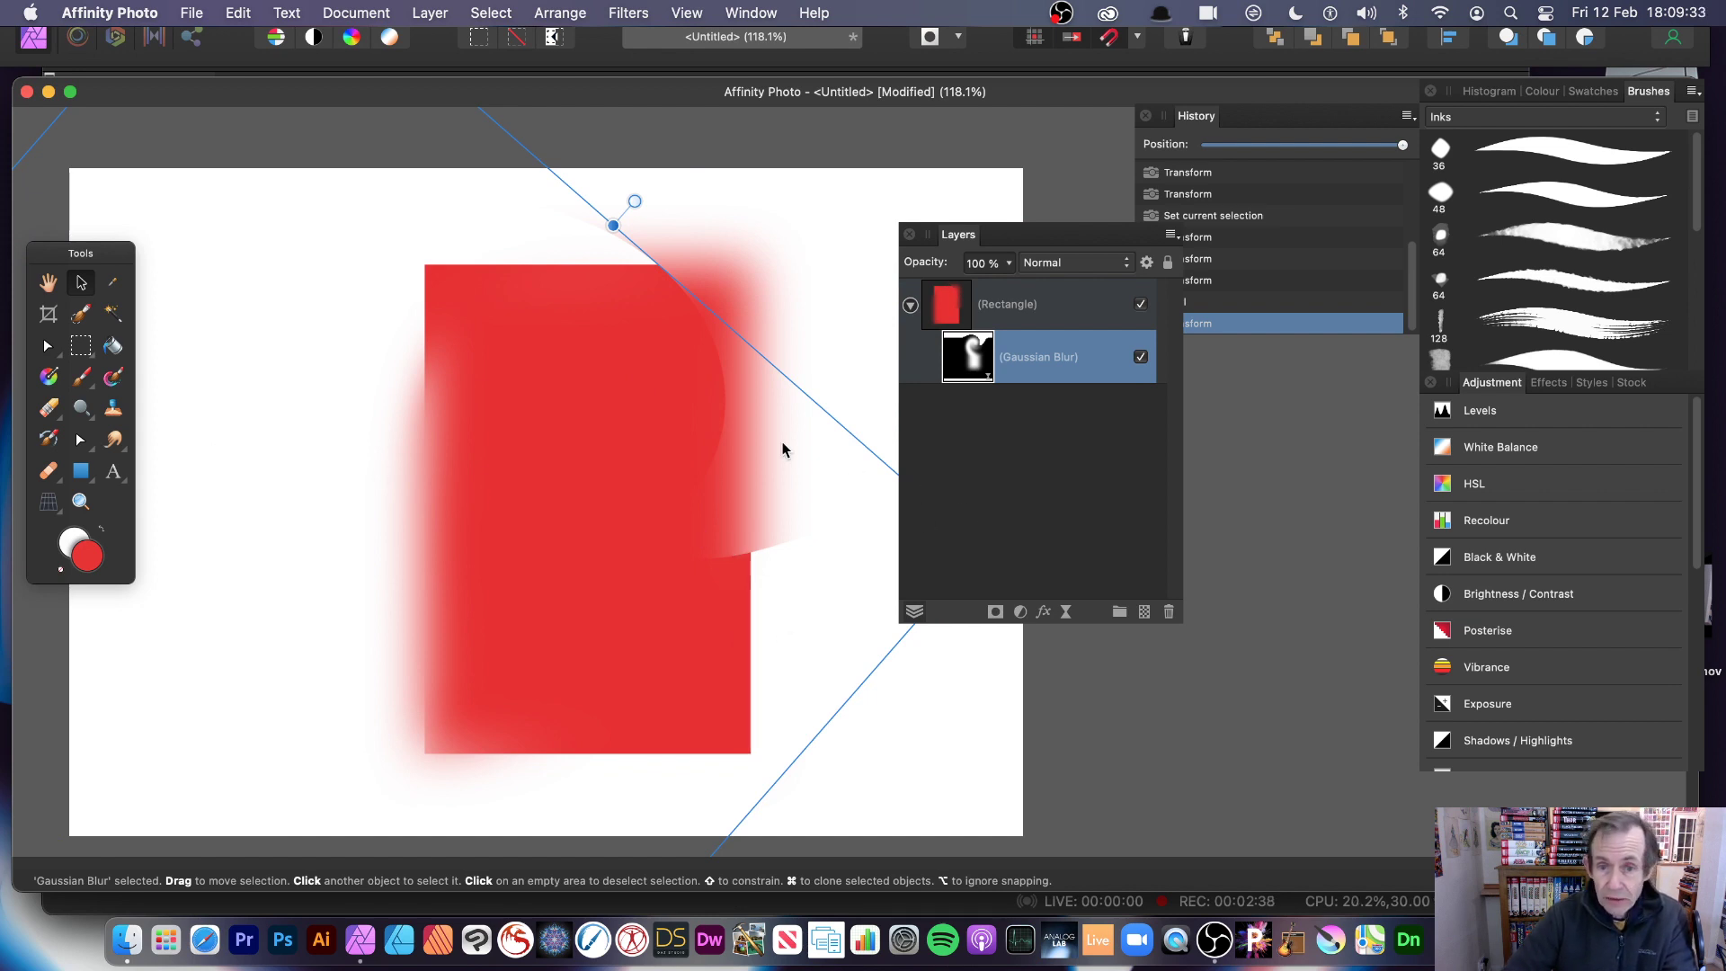
pyautogui.moveTo(768, 468); pyautogui.dragTo(871, 455)
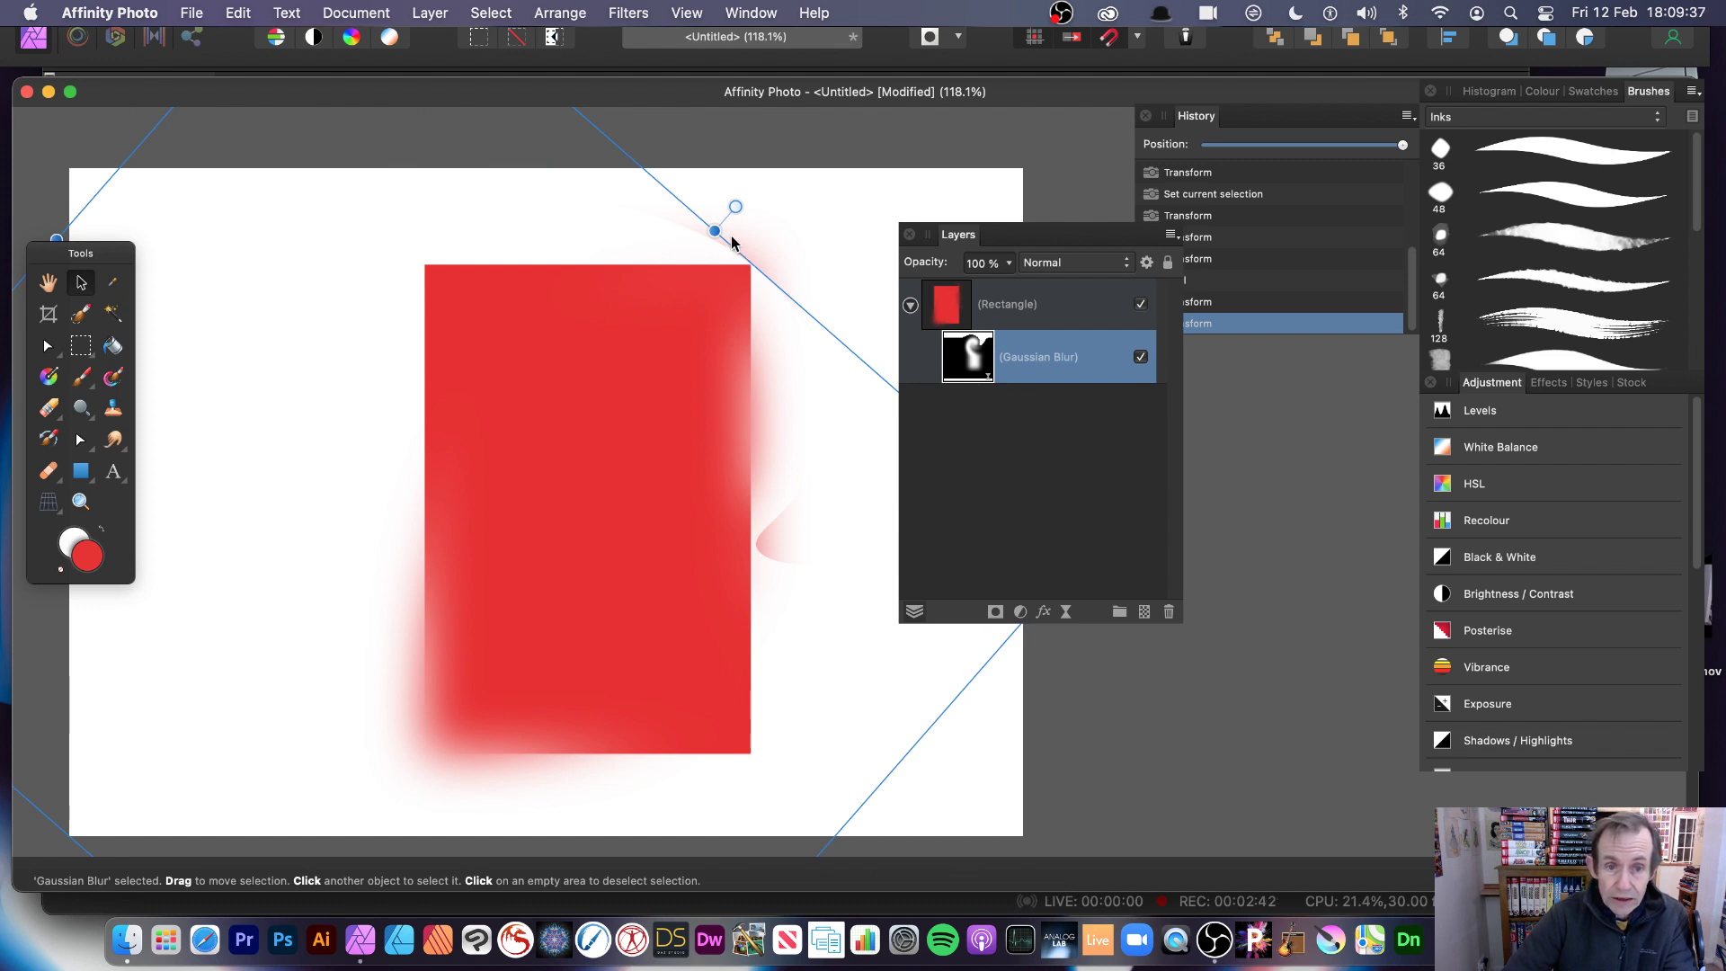
pyautogui.moveTo(715, 229)
pyautogui.mouseDown()
pyautogui.moveTo(514, 378)
pyautogui.moveTo(451, 451)
pyautogui.mouseUp()
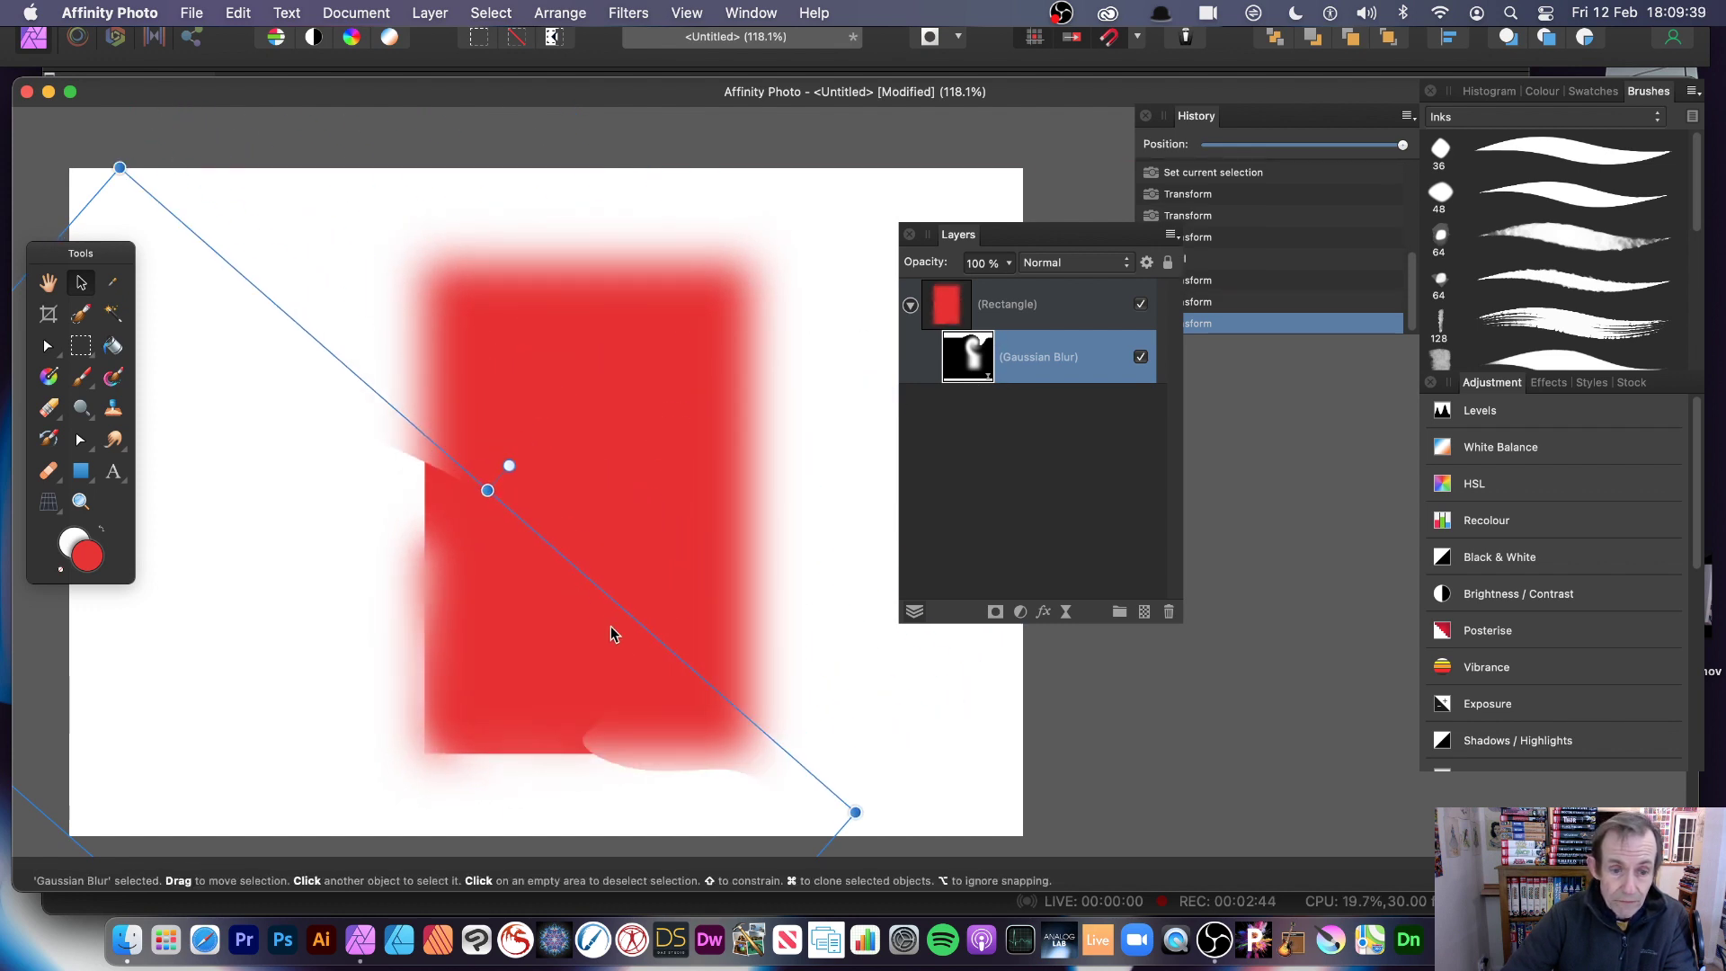
pyautogui.moveTo(609, 629); pyautogui.dragTo(841, 348)
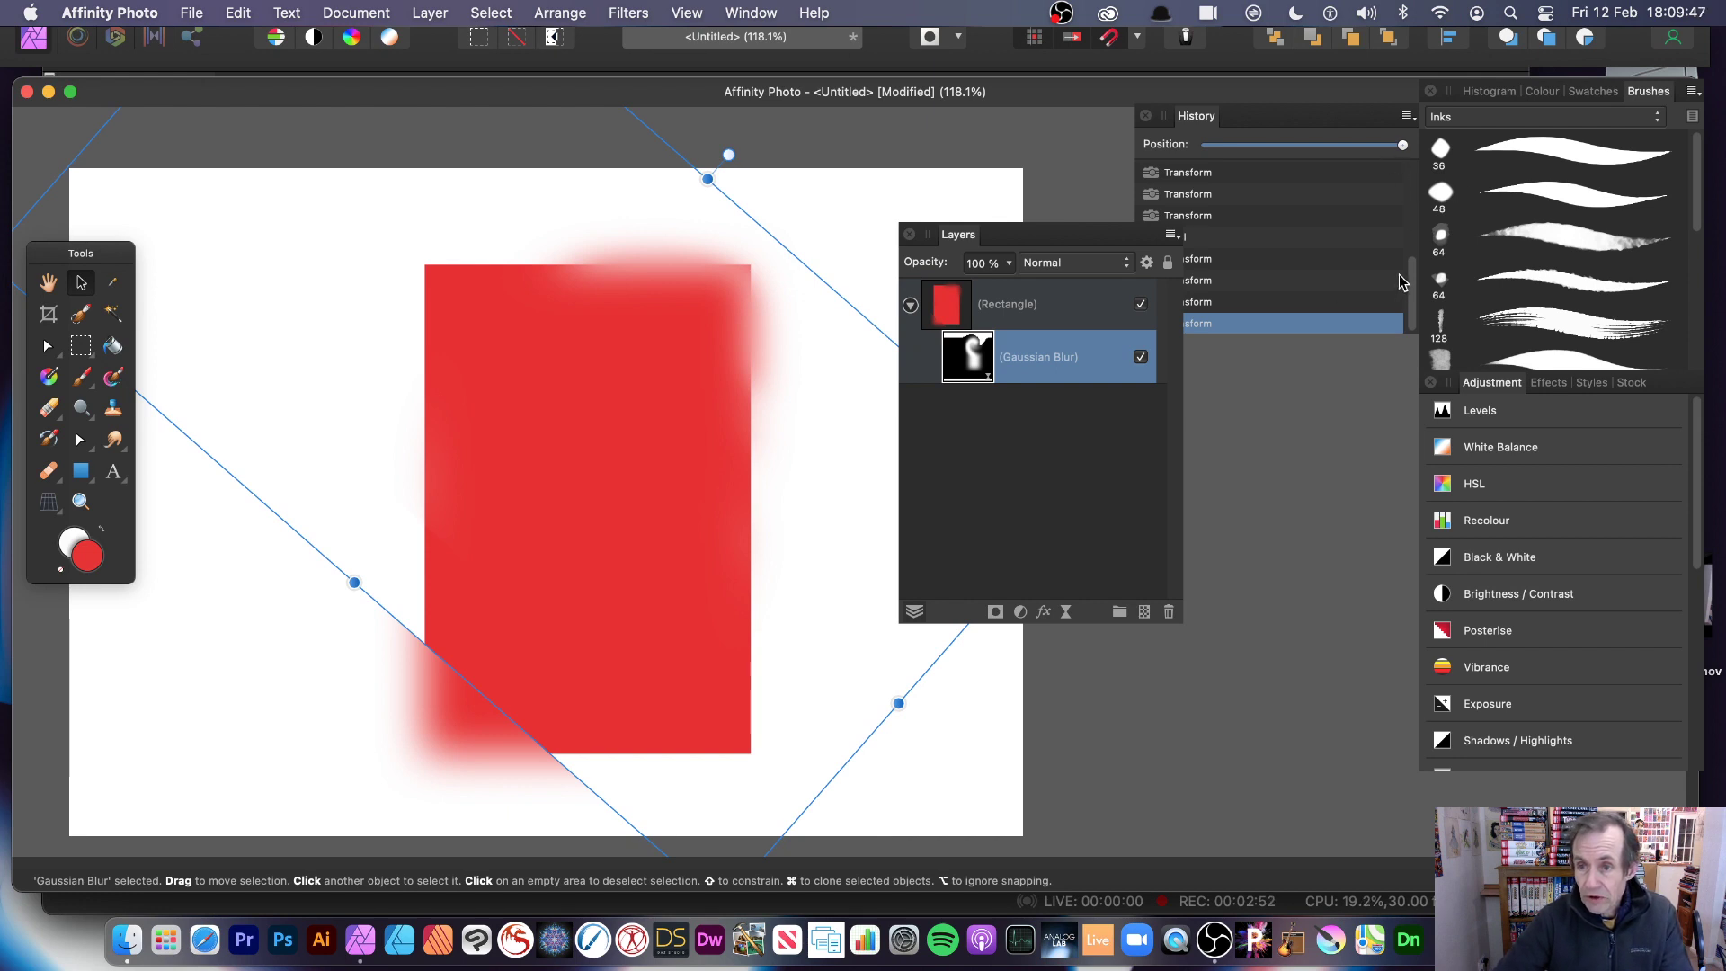
# Step: Step the History back to 'Add Rectangle', leaving only the plain red rectangle
pyautogui.moveTo(1411, 287); pyautogui.dragTo(1430, 152)
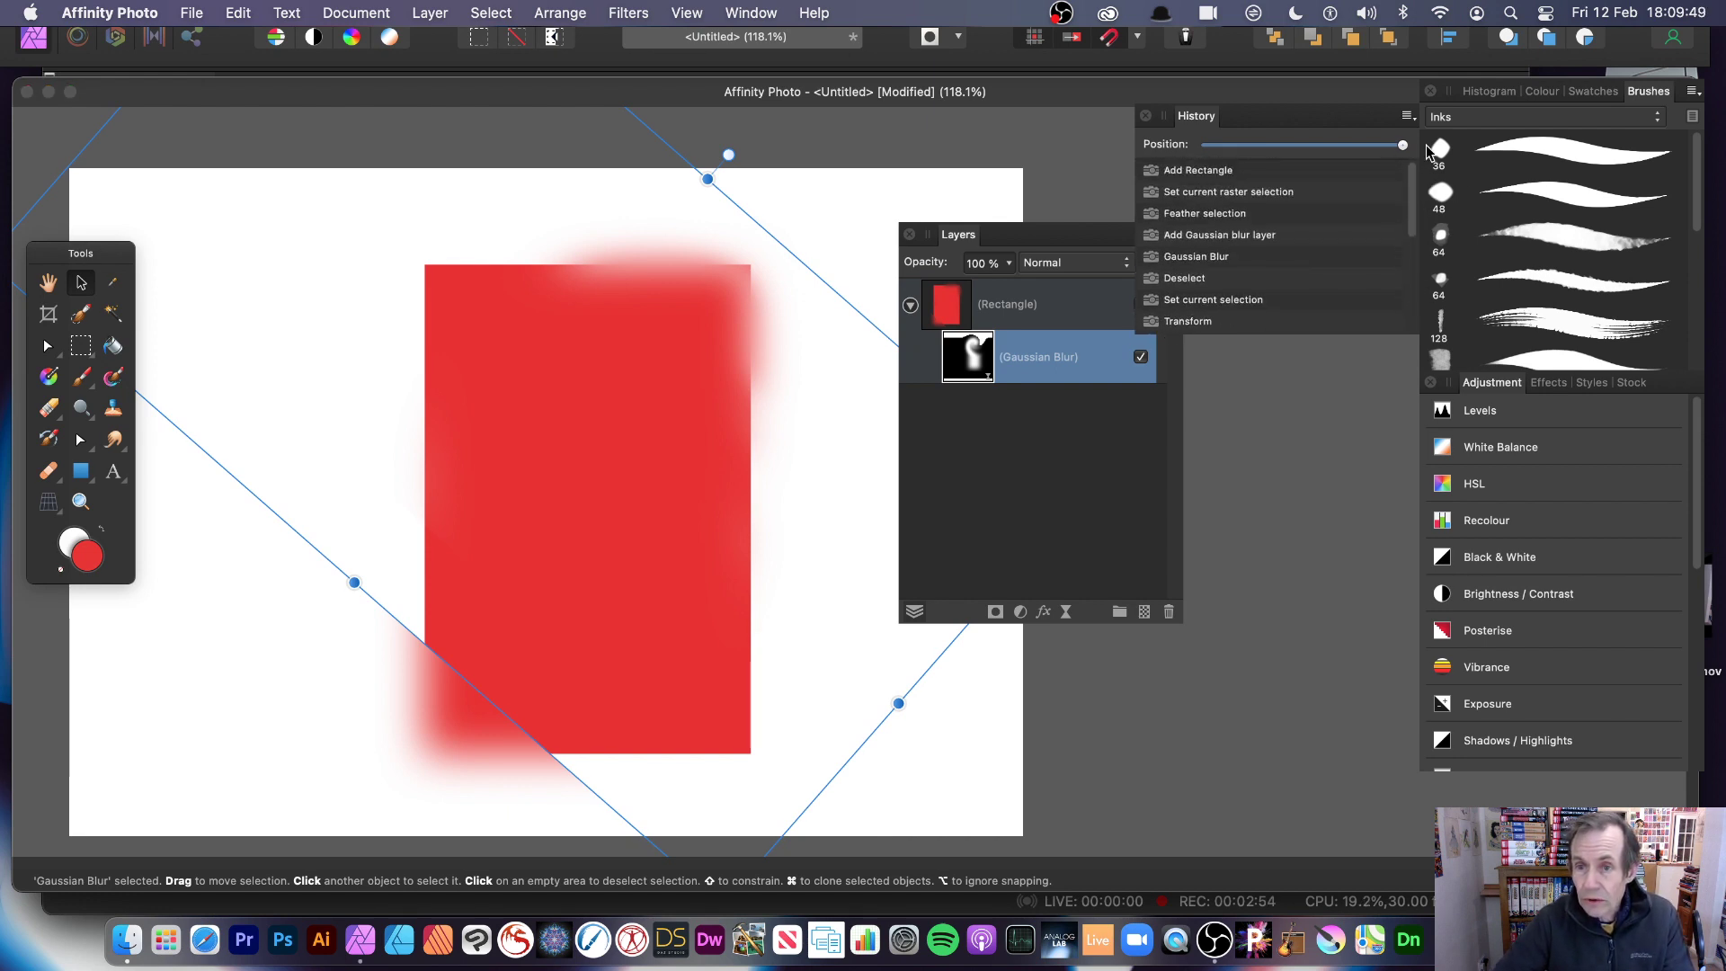
pyautogui.click(1173, 176)
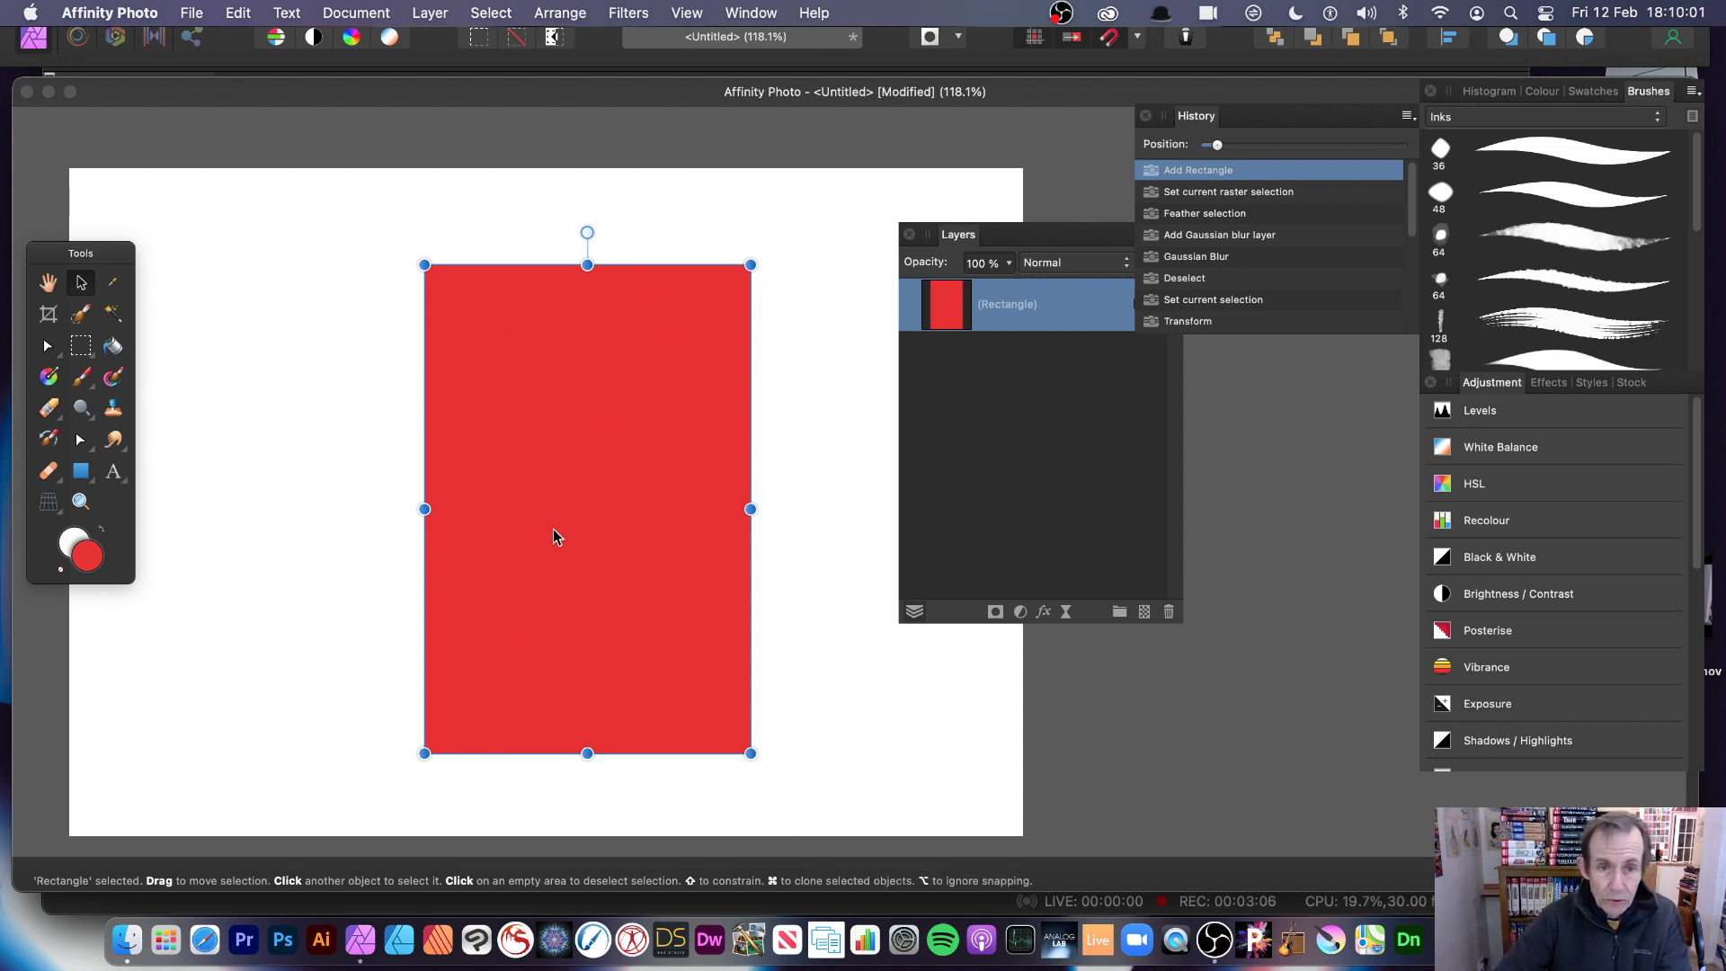
# Step: Draw a new rectangular marquee over the rectangle's right half
pyautogui.click(86, 353)
pyautogui.click(162, 346)
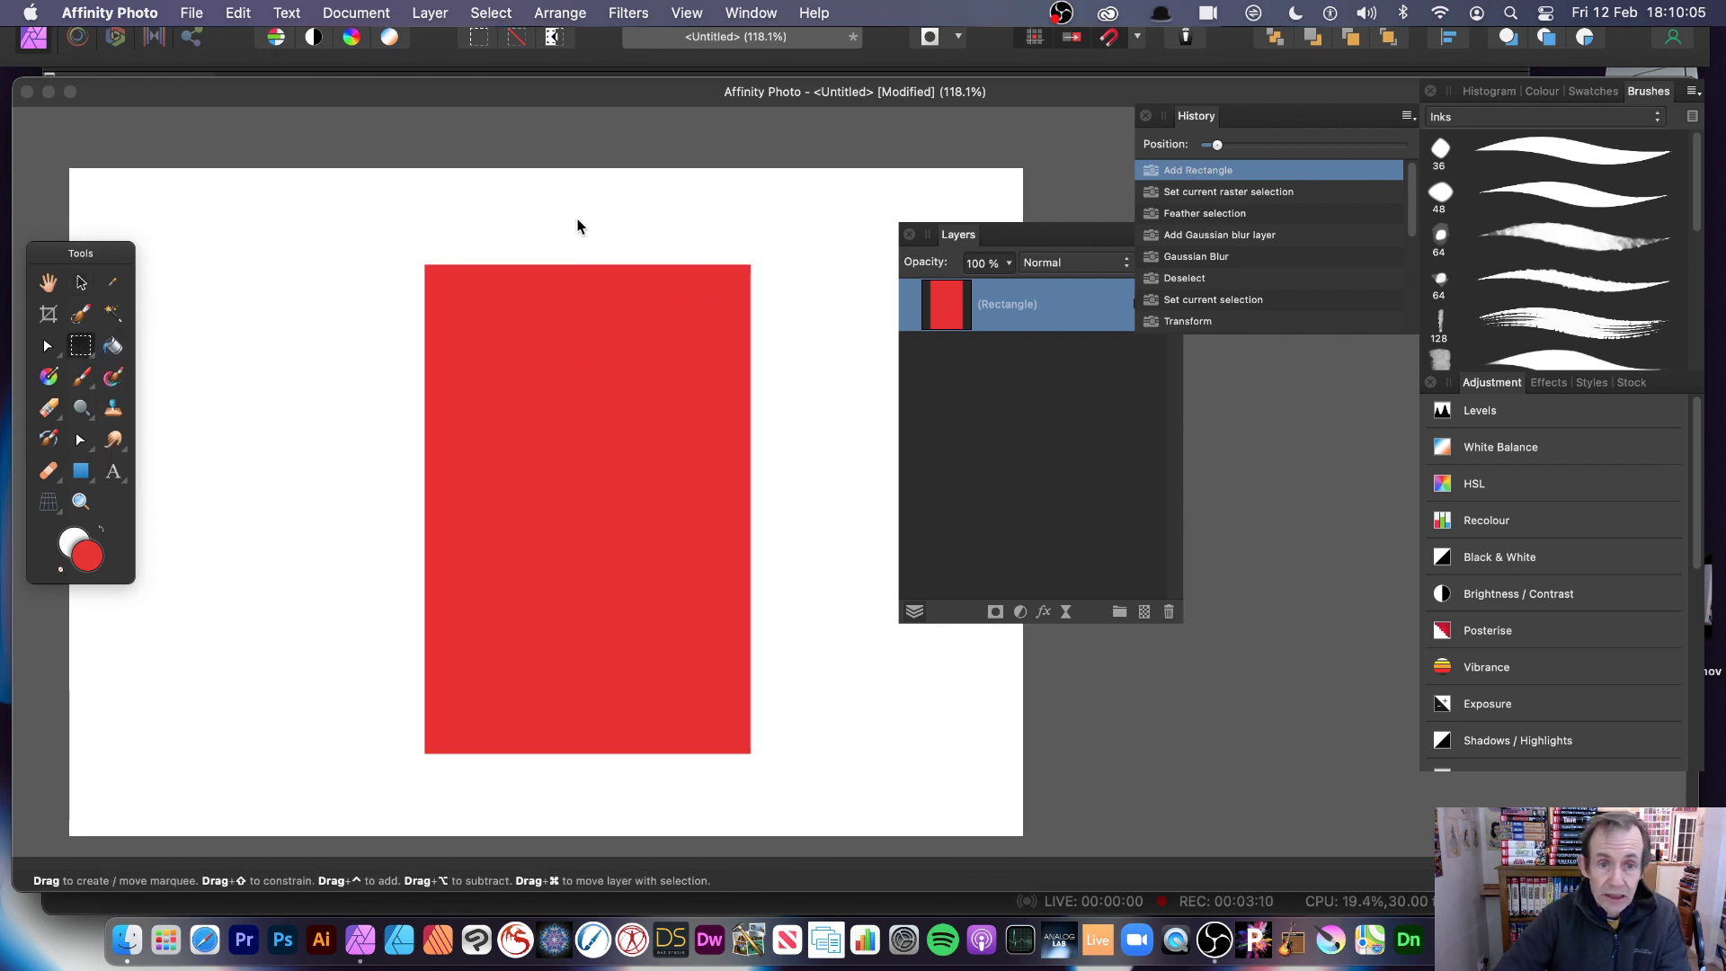
pyautogui.moveTo(759, 659); pyautogui.dragTo(818, 791)
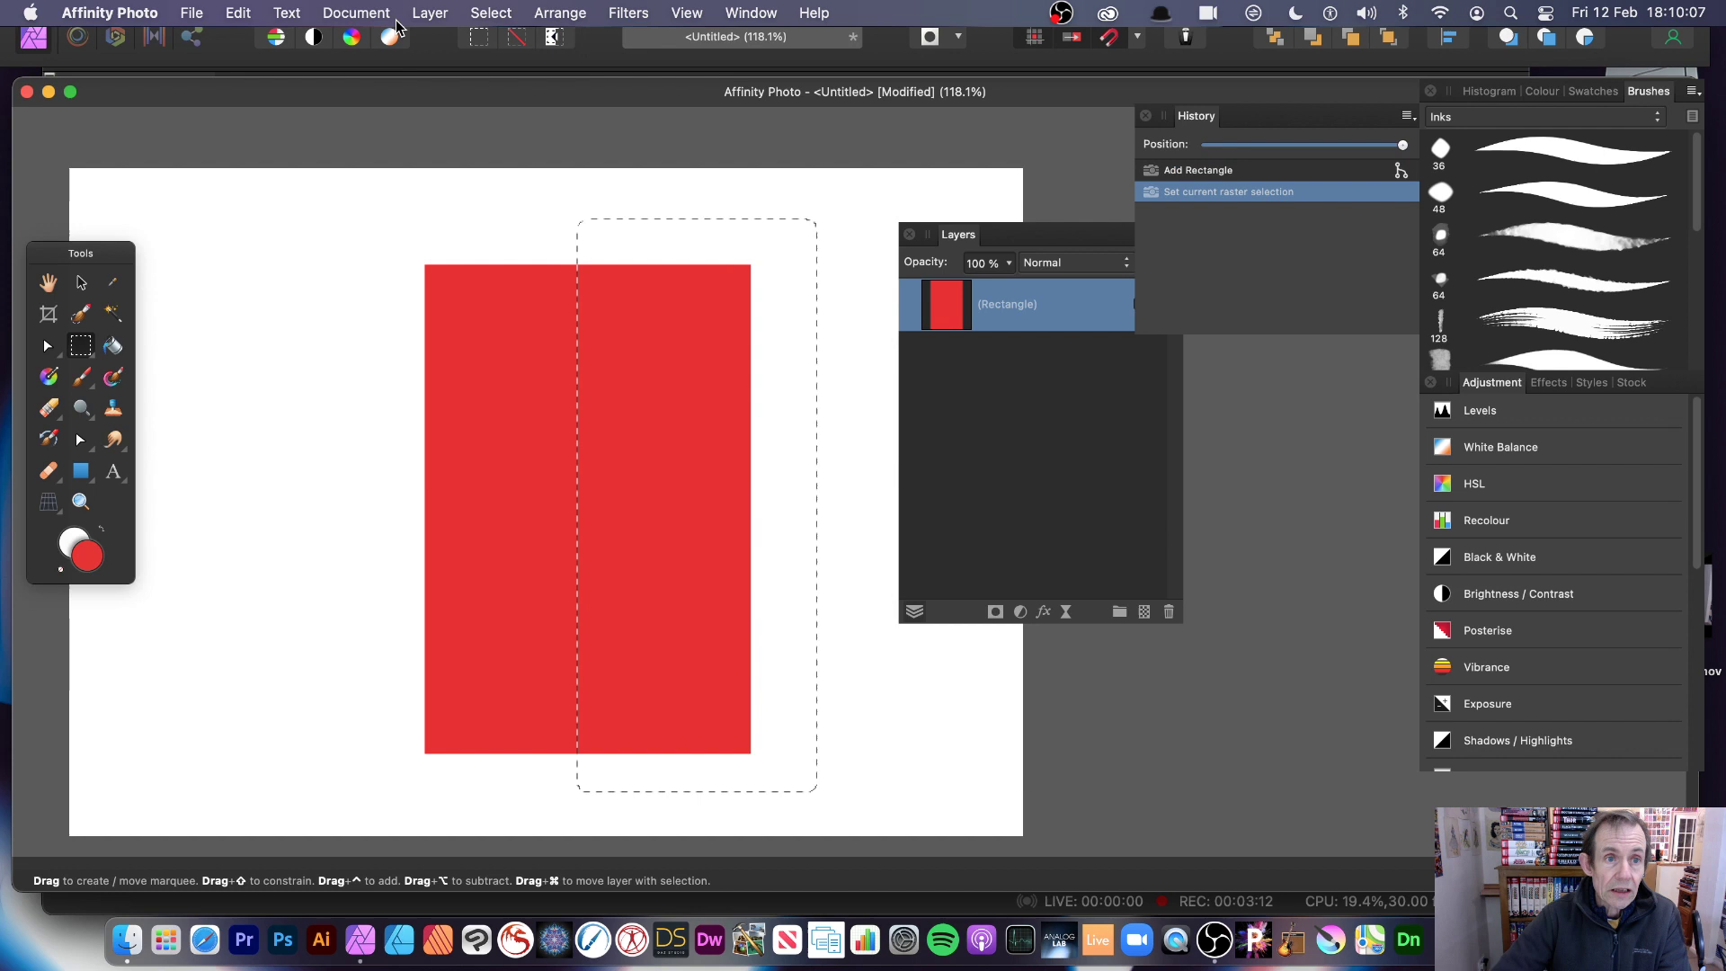
# Step: Feather the new selection by about 263 px
pyautogui.click(494, 13)
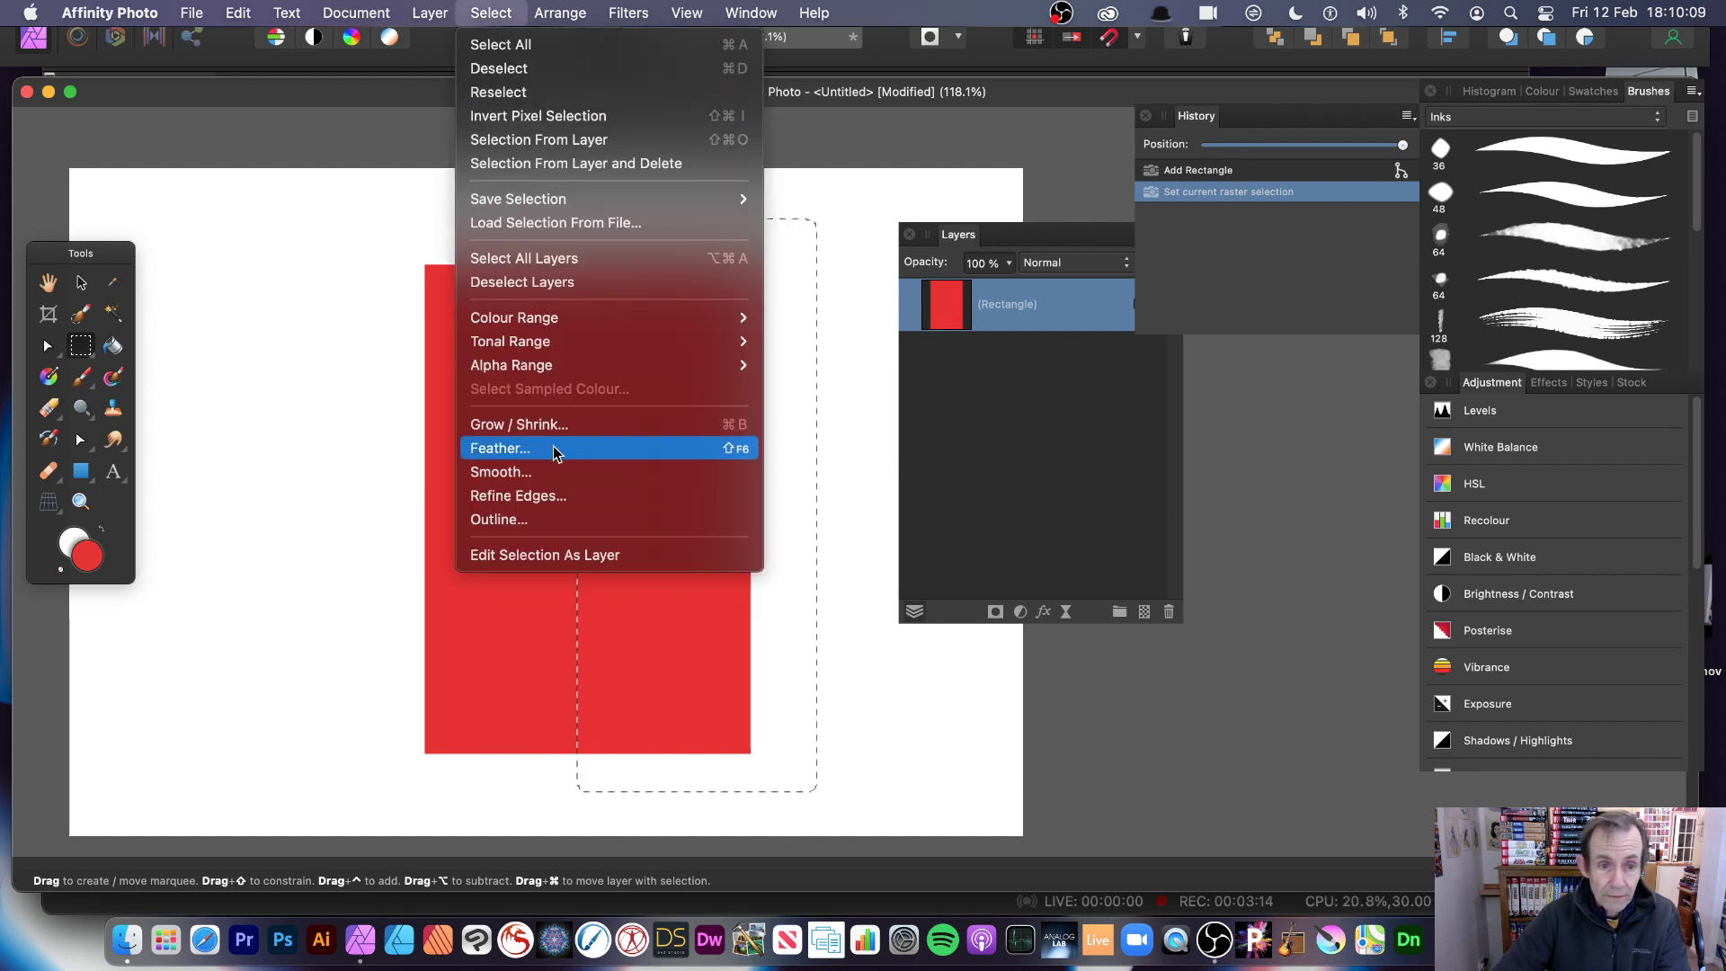
pyautogui.click(519, 448)
pyautogui.moveTo(693, 787); pyautogui.dragTo(748, 789)
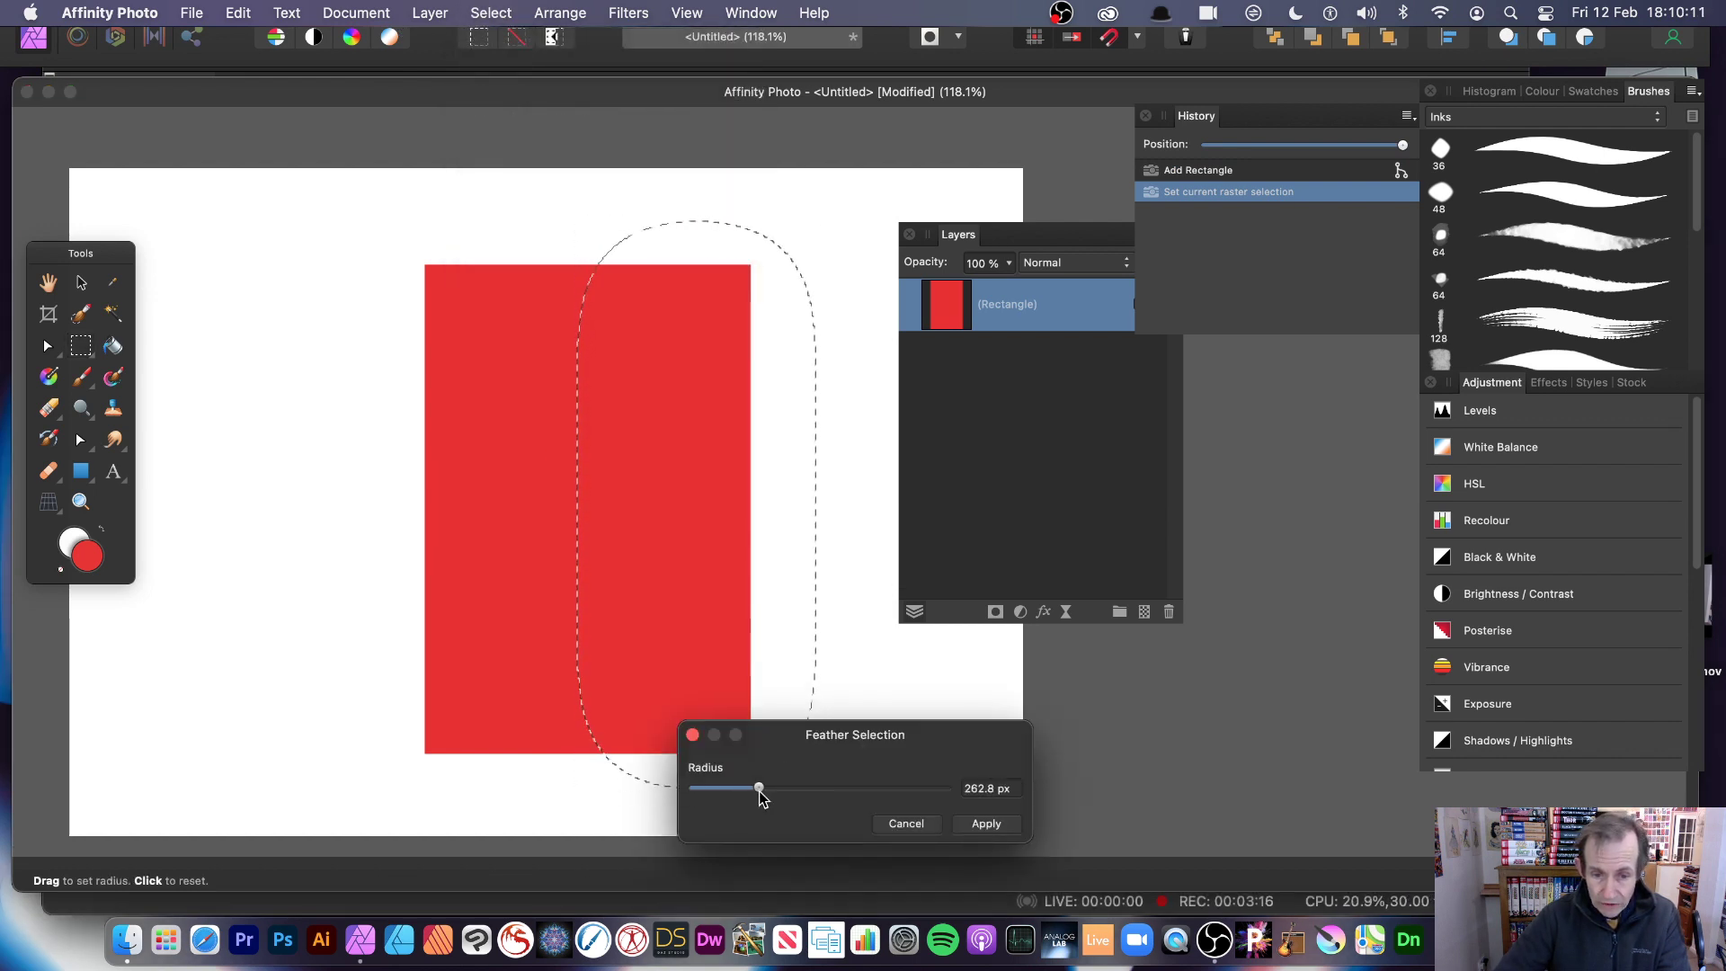
pyautogui.click(990, 822)
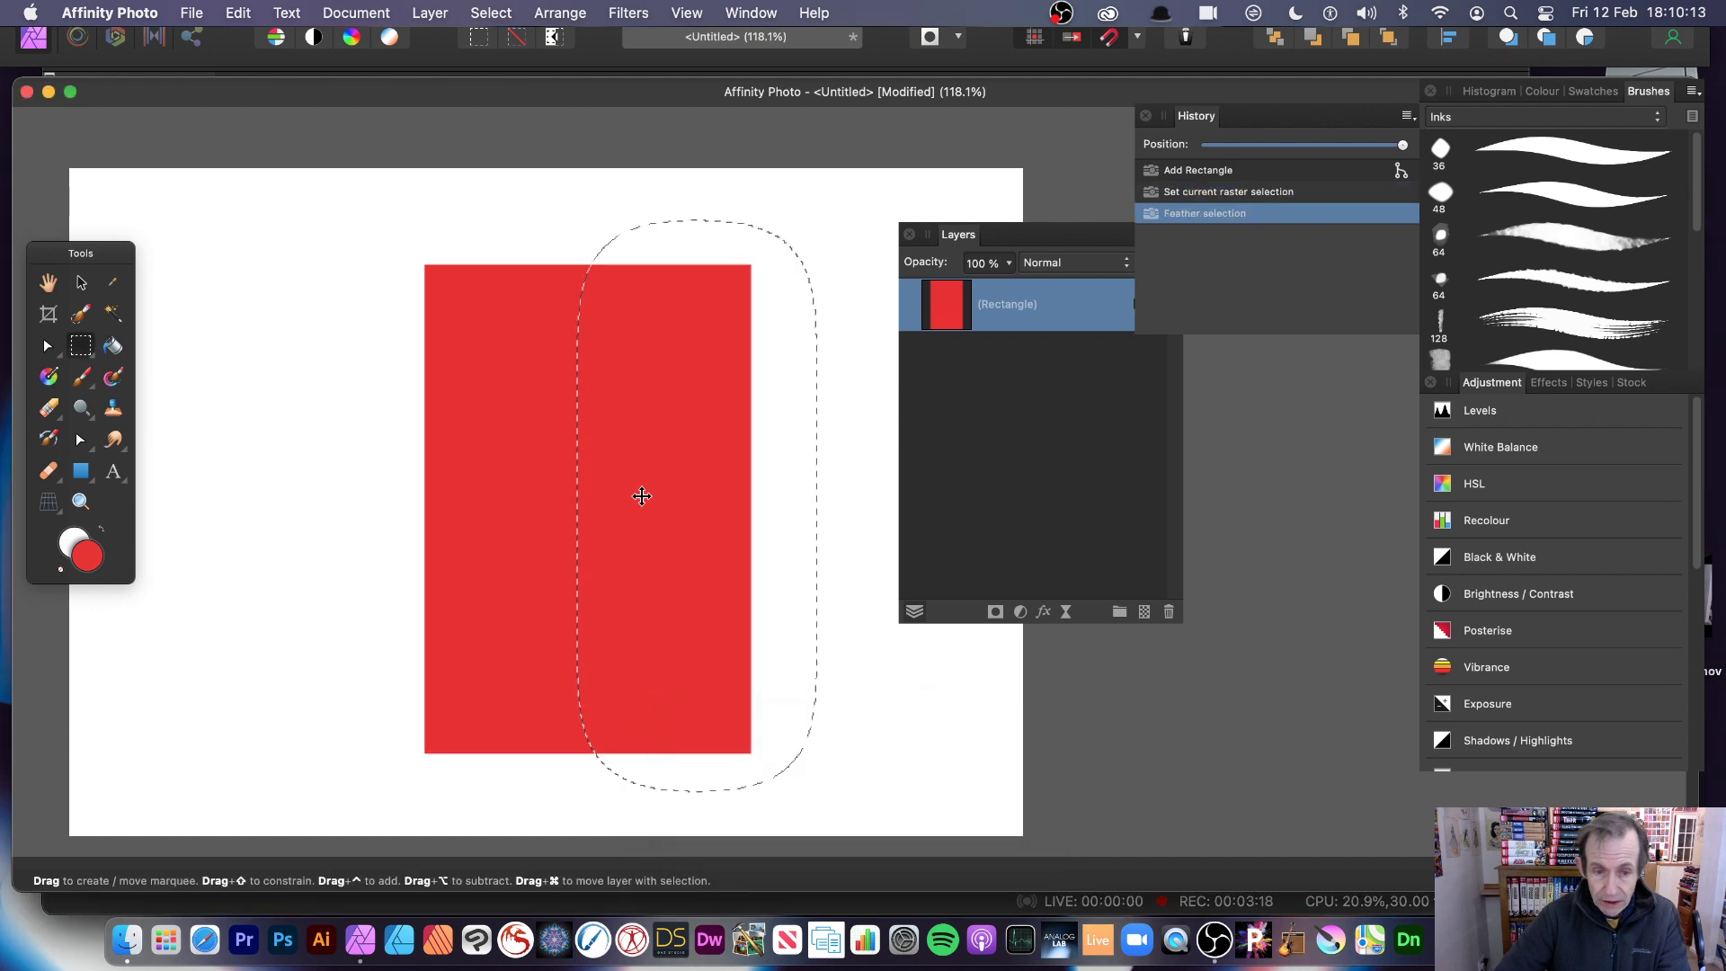
# Step: Add a live Twirl filter layer with 323.5° angle and 1024 px radius
pyautogui.click(432, 13)
pyautogui.moveTo(481, 341)
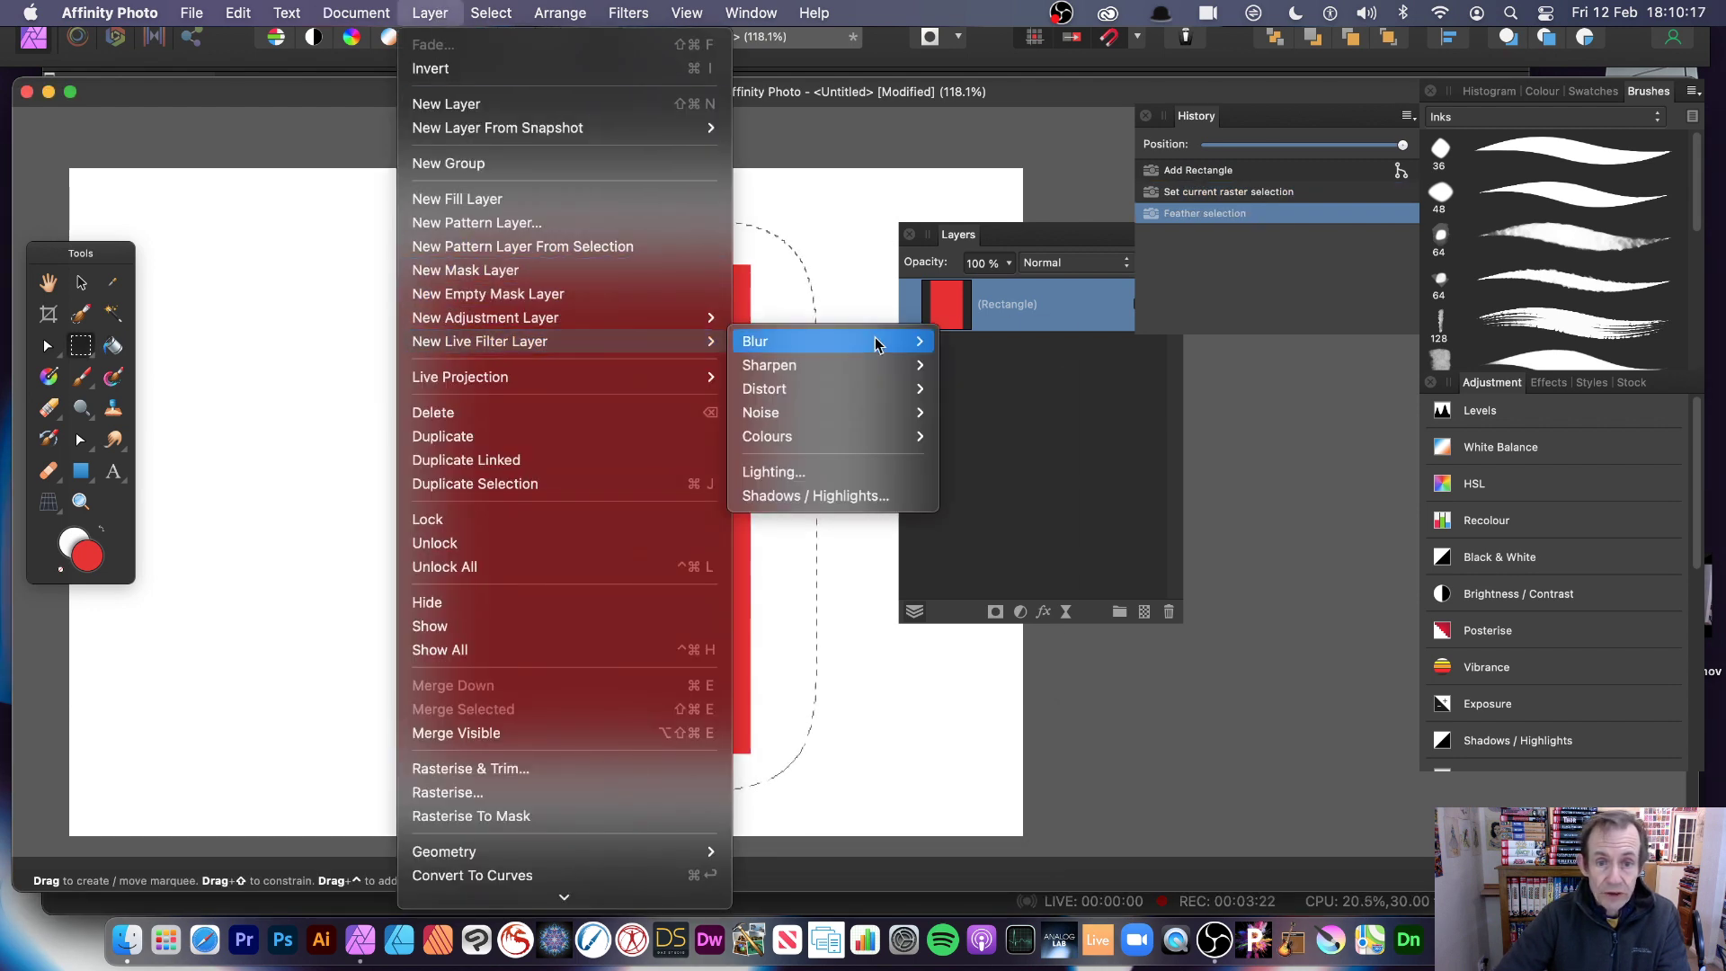
pyautogui.moveTo(763, 388)
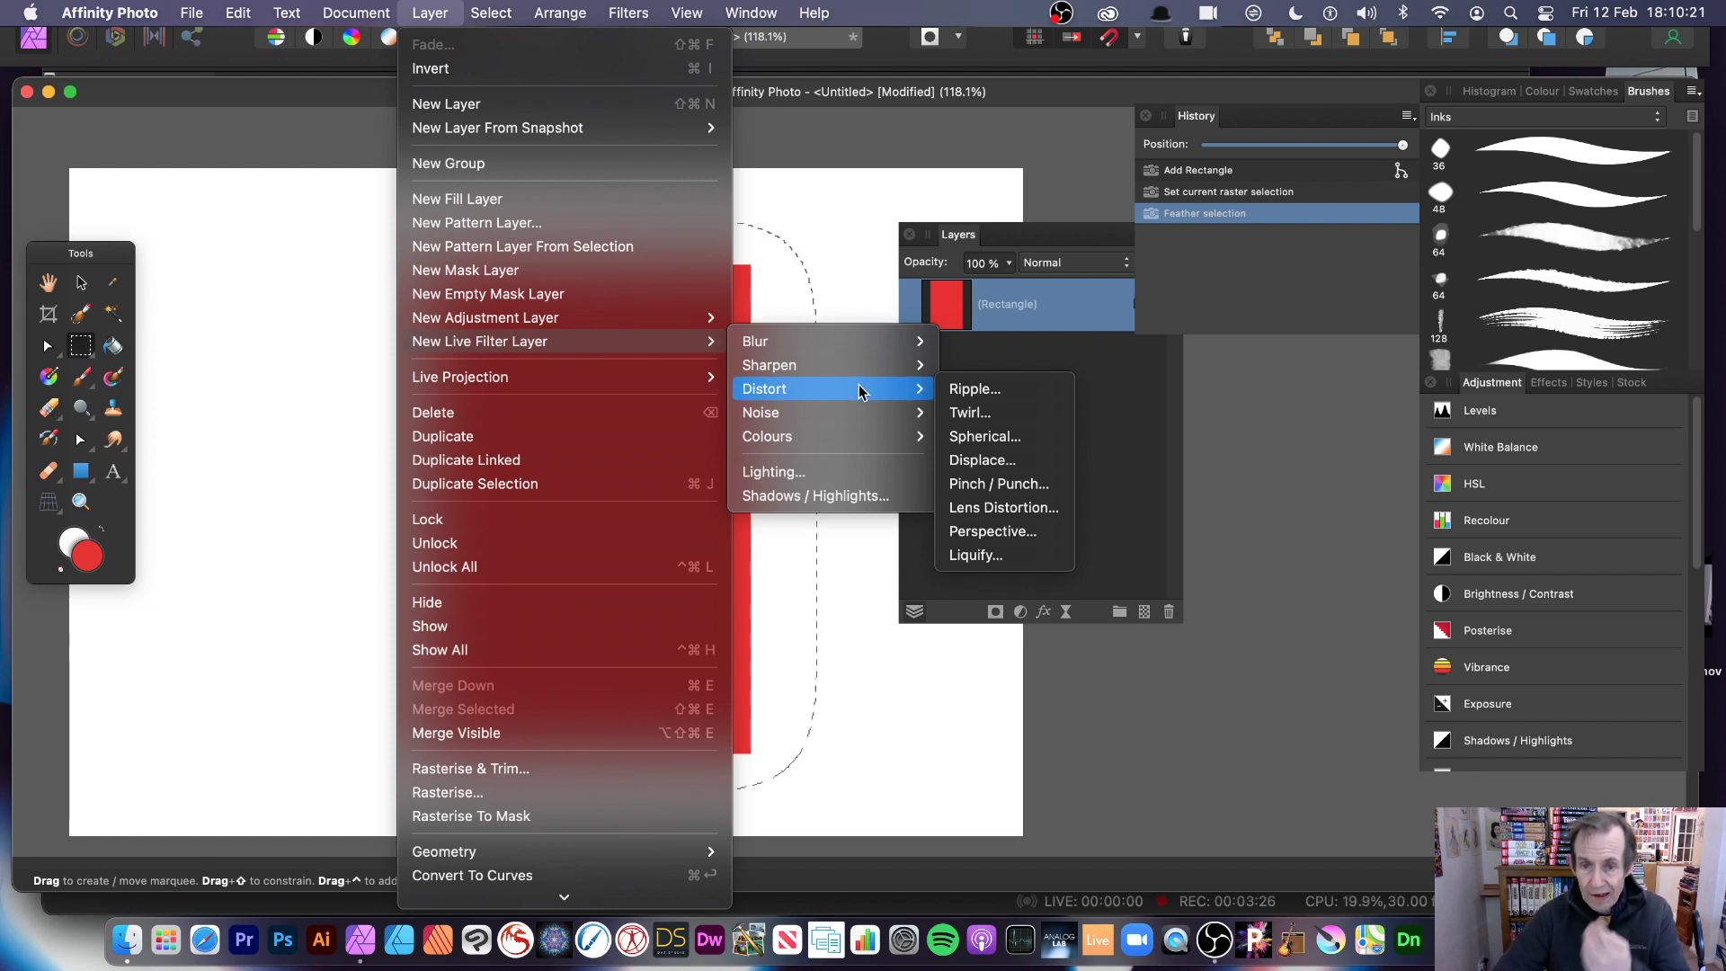
pyautogui.click(984, 414)
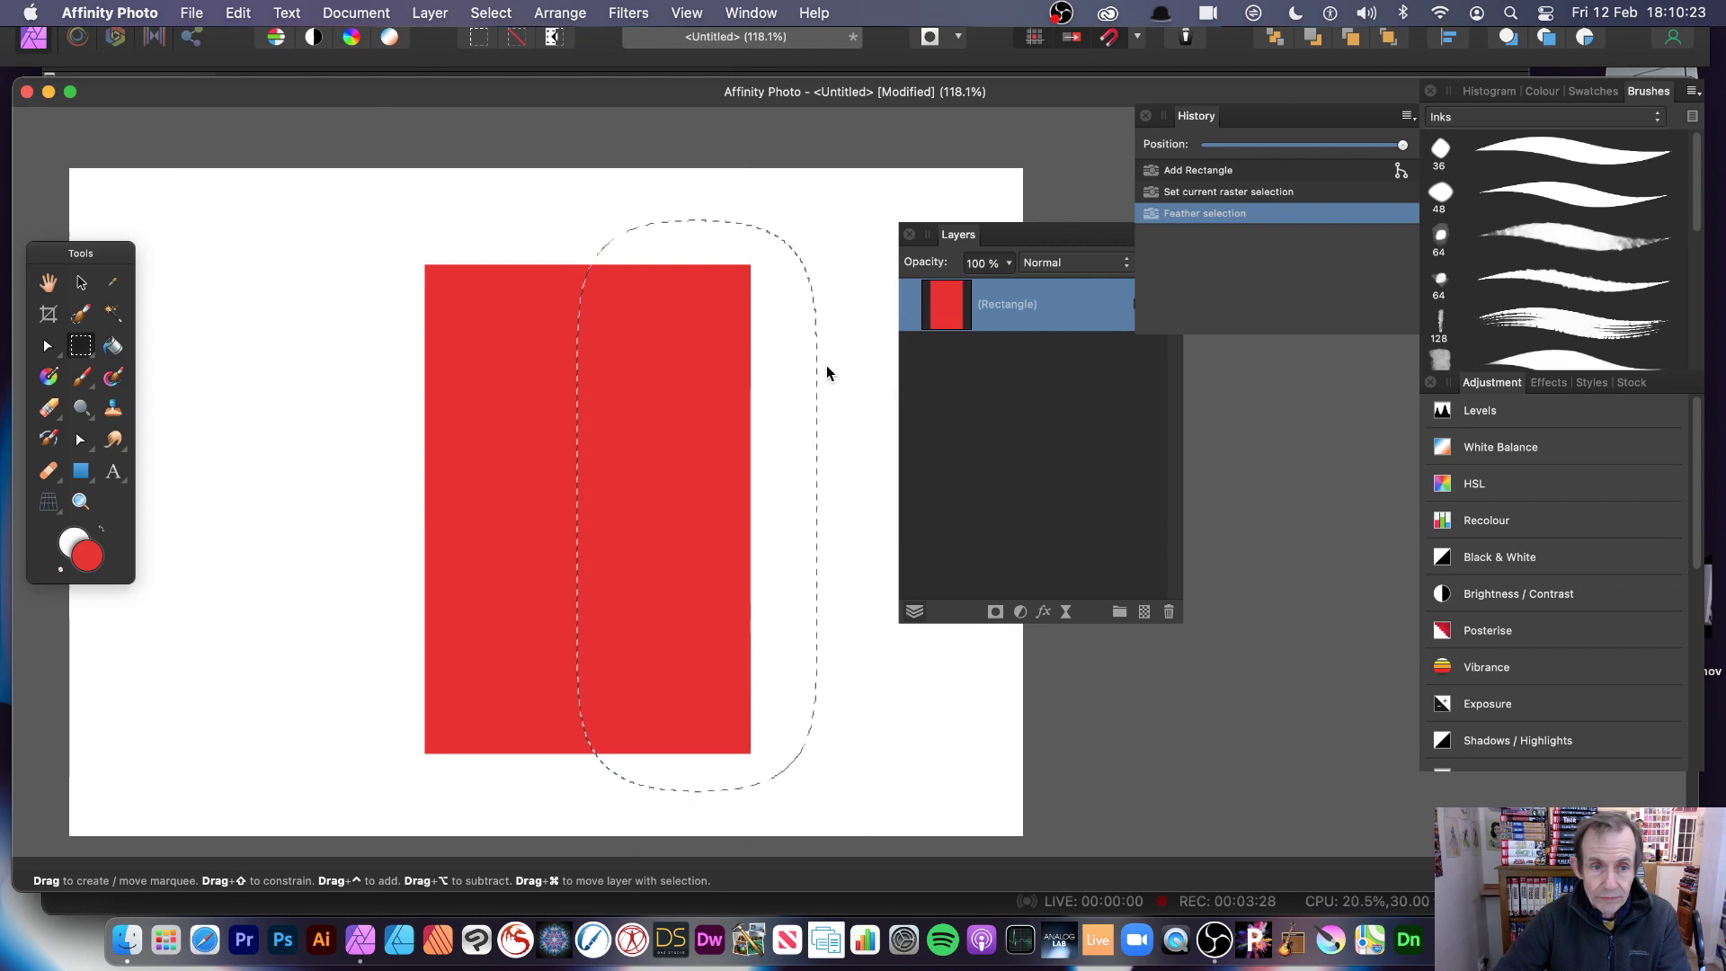
pyautogui.moveTo(847, 750); pyautogui.dragTo(952, 789)
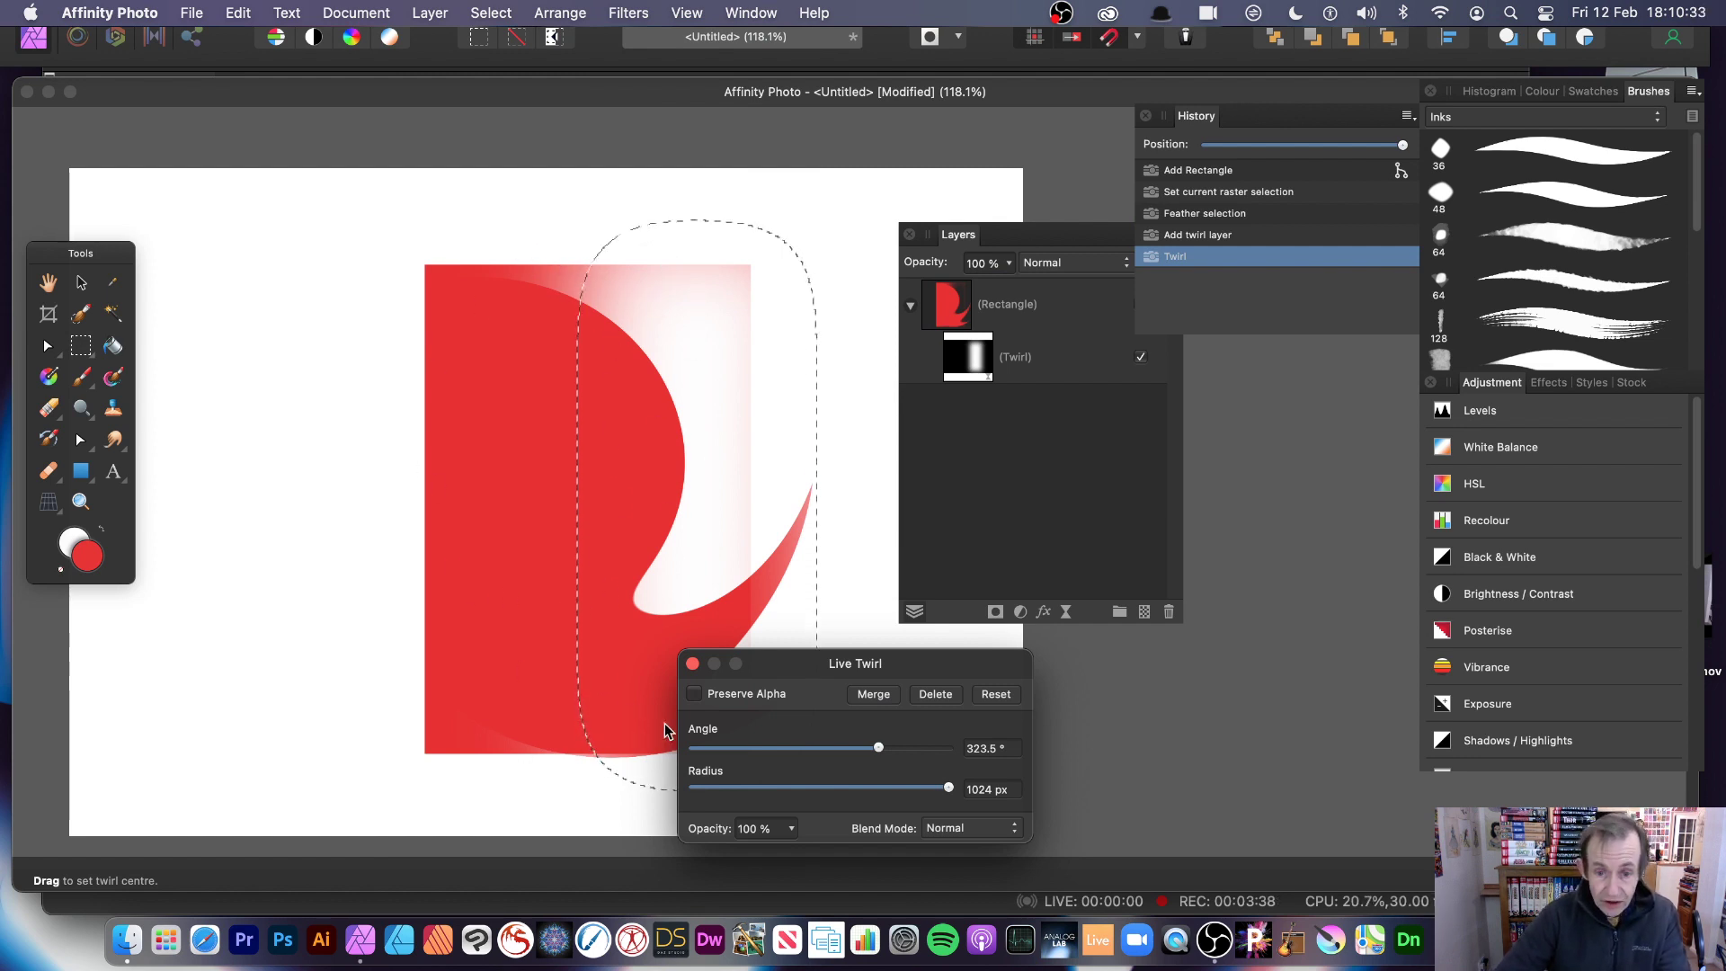
# Step: Set the Twirl layer's blend mode to Difference
pyautogui.click(967, 828)
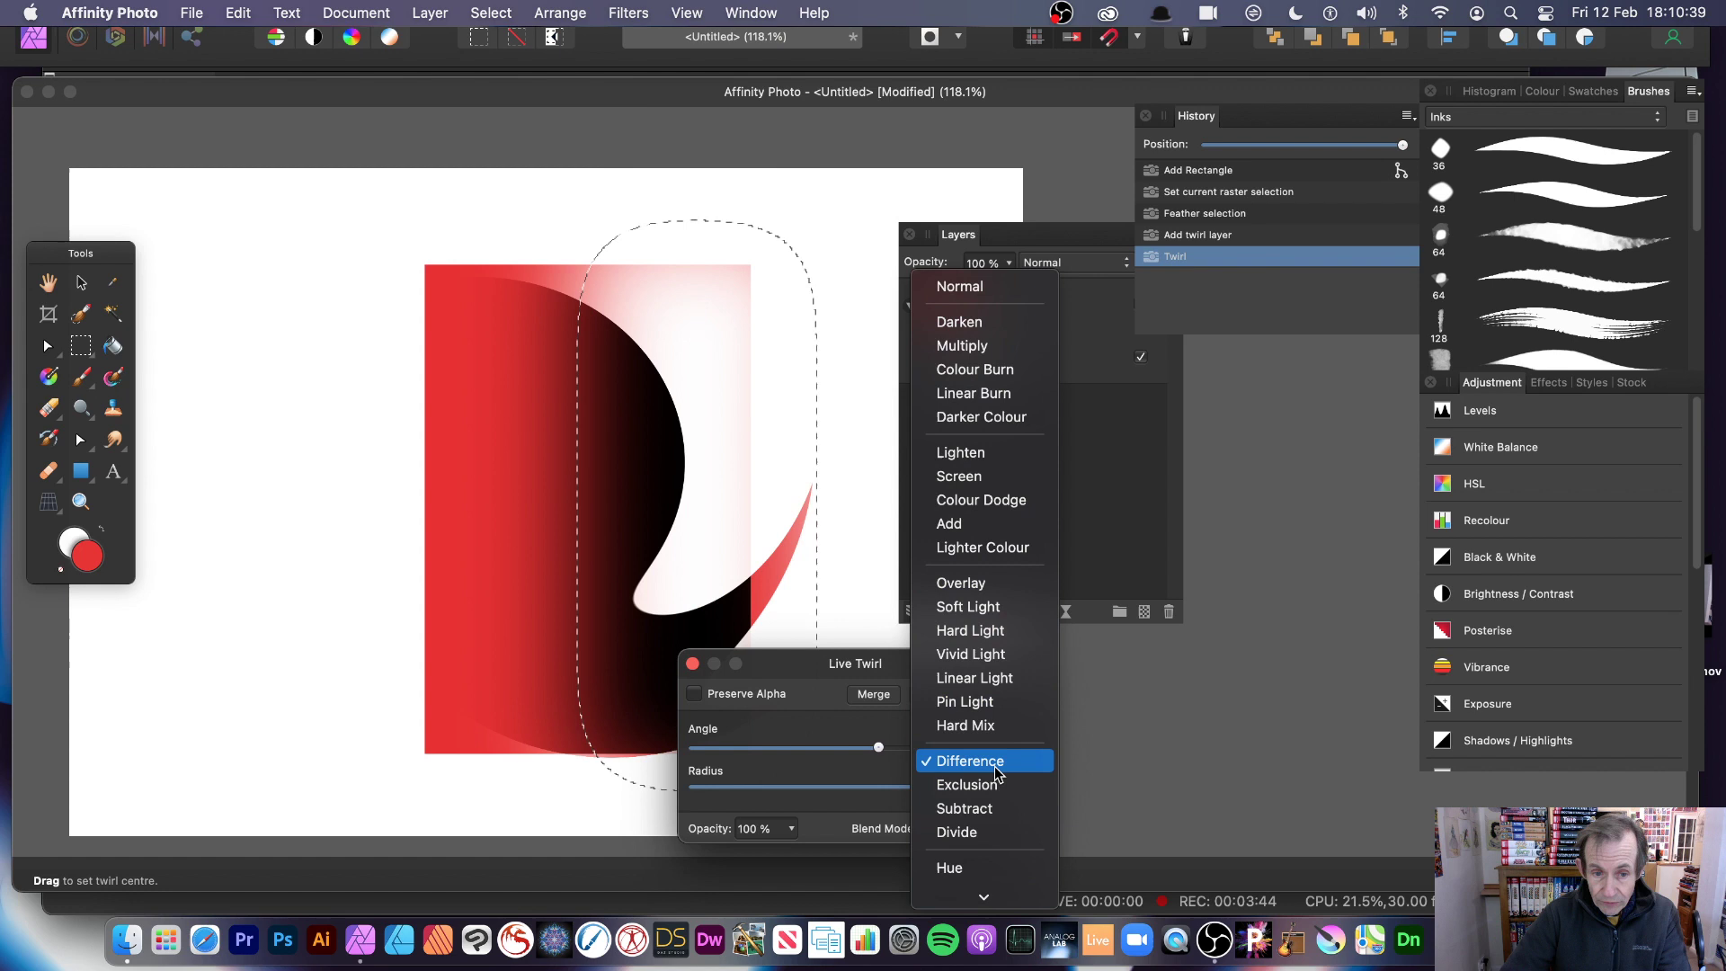
pyautogui.click(997, 762)
pyautogui.moveTo(880, 672); pyautogui.dragTo(1133, 466)
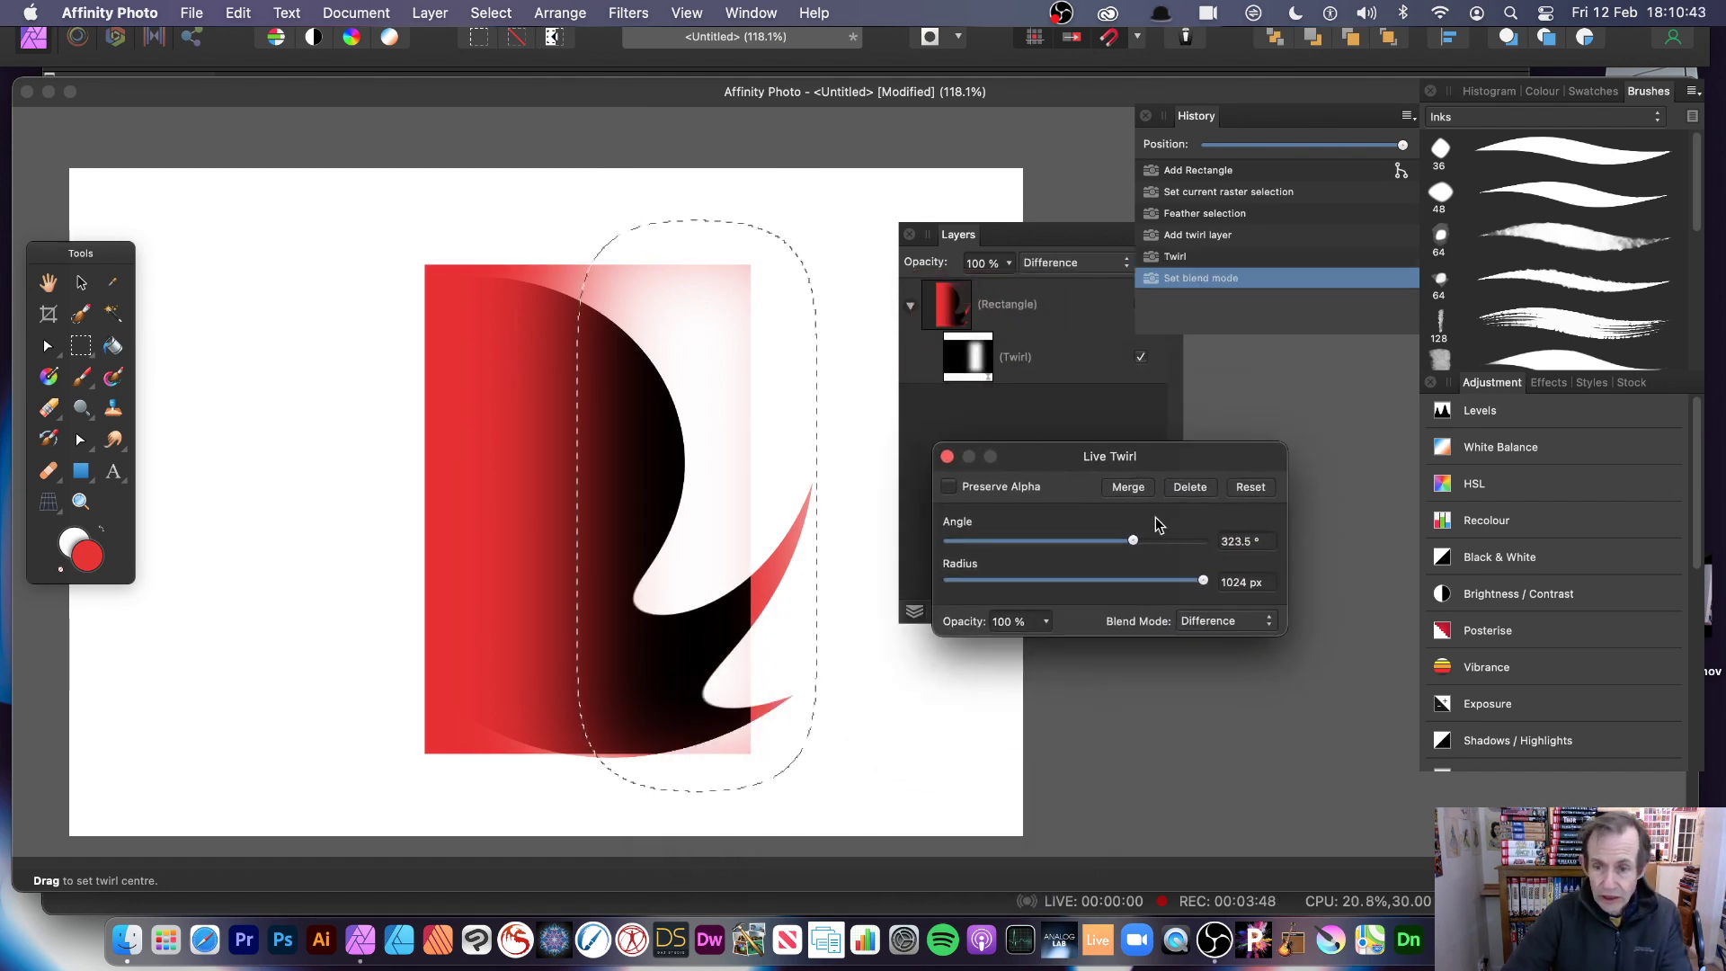
pyautogui.click(948, 460)
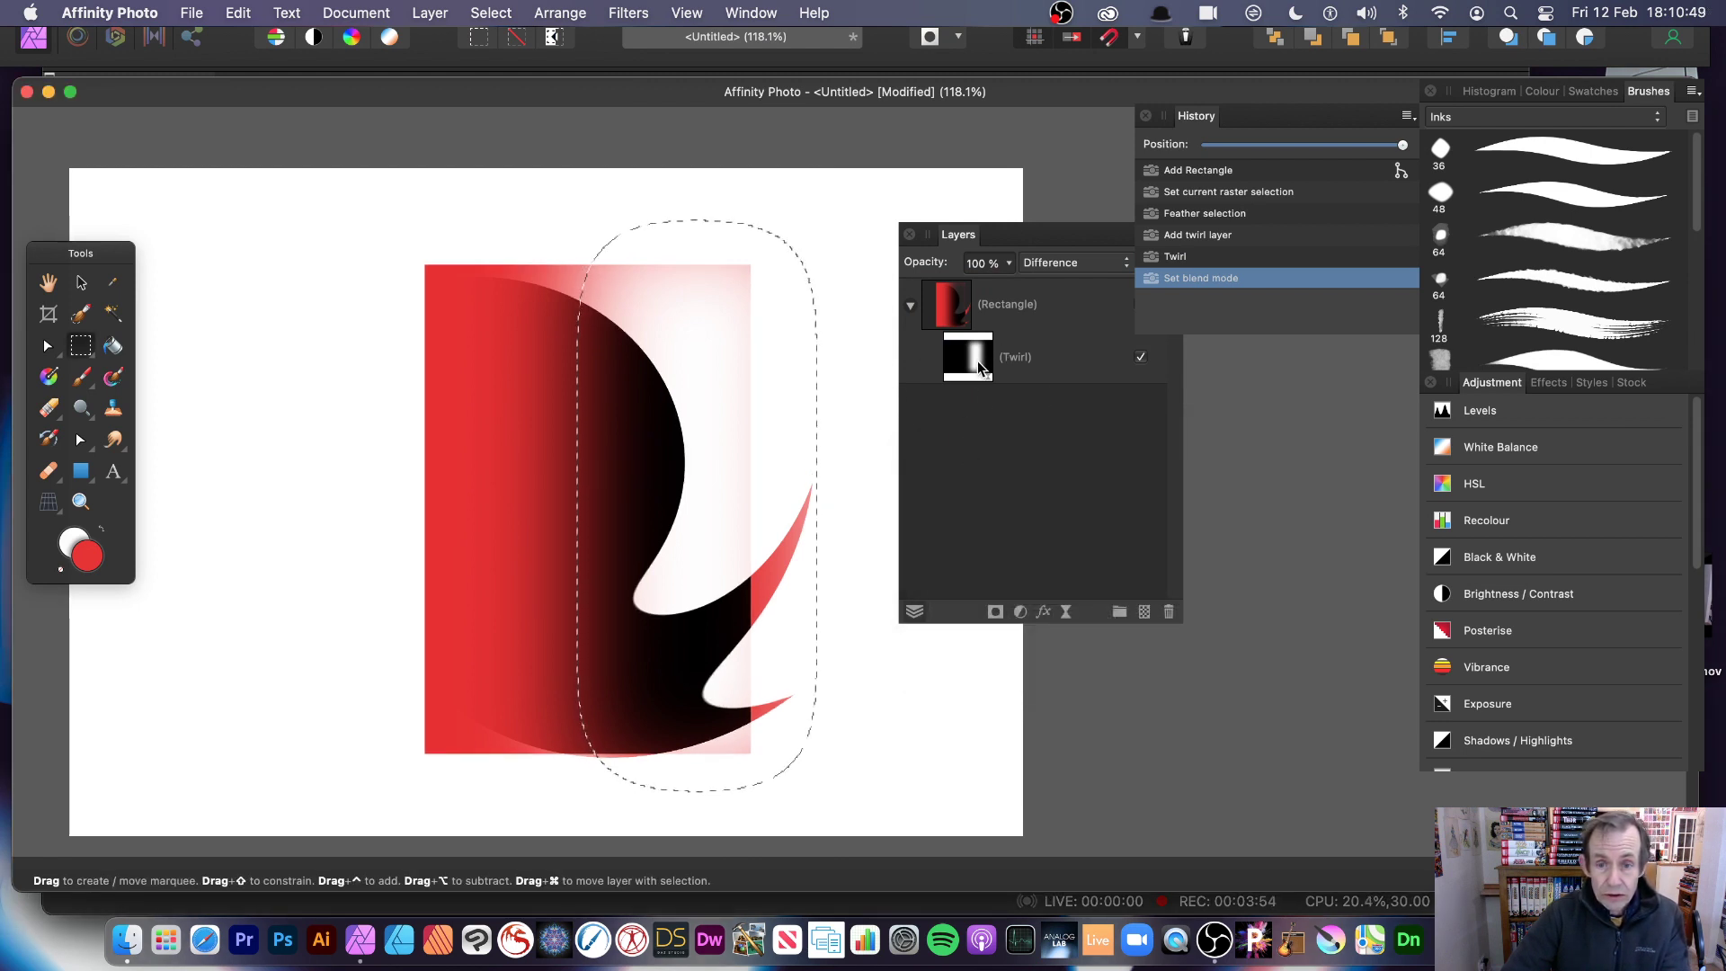
# Step: Select the Twirl layer and reopen its settings
pyautogui.click(971, 360)
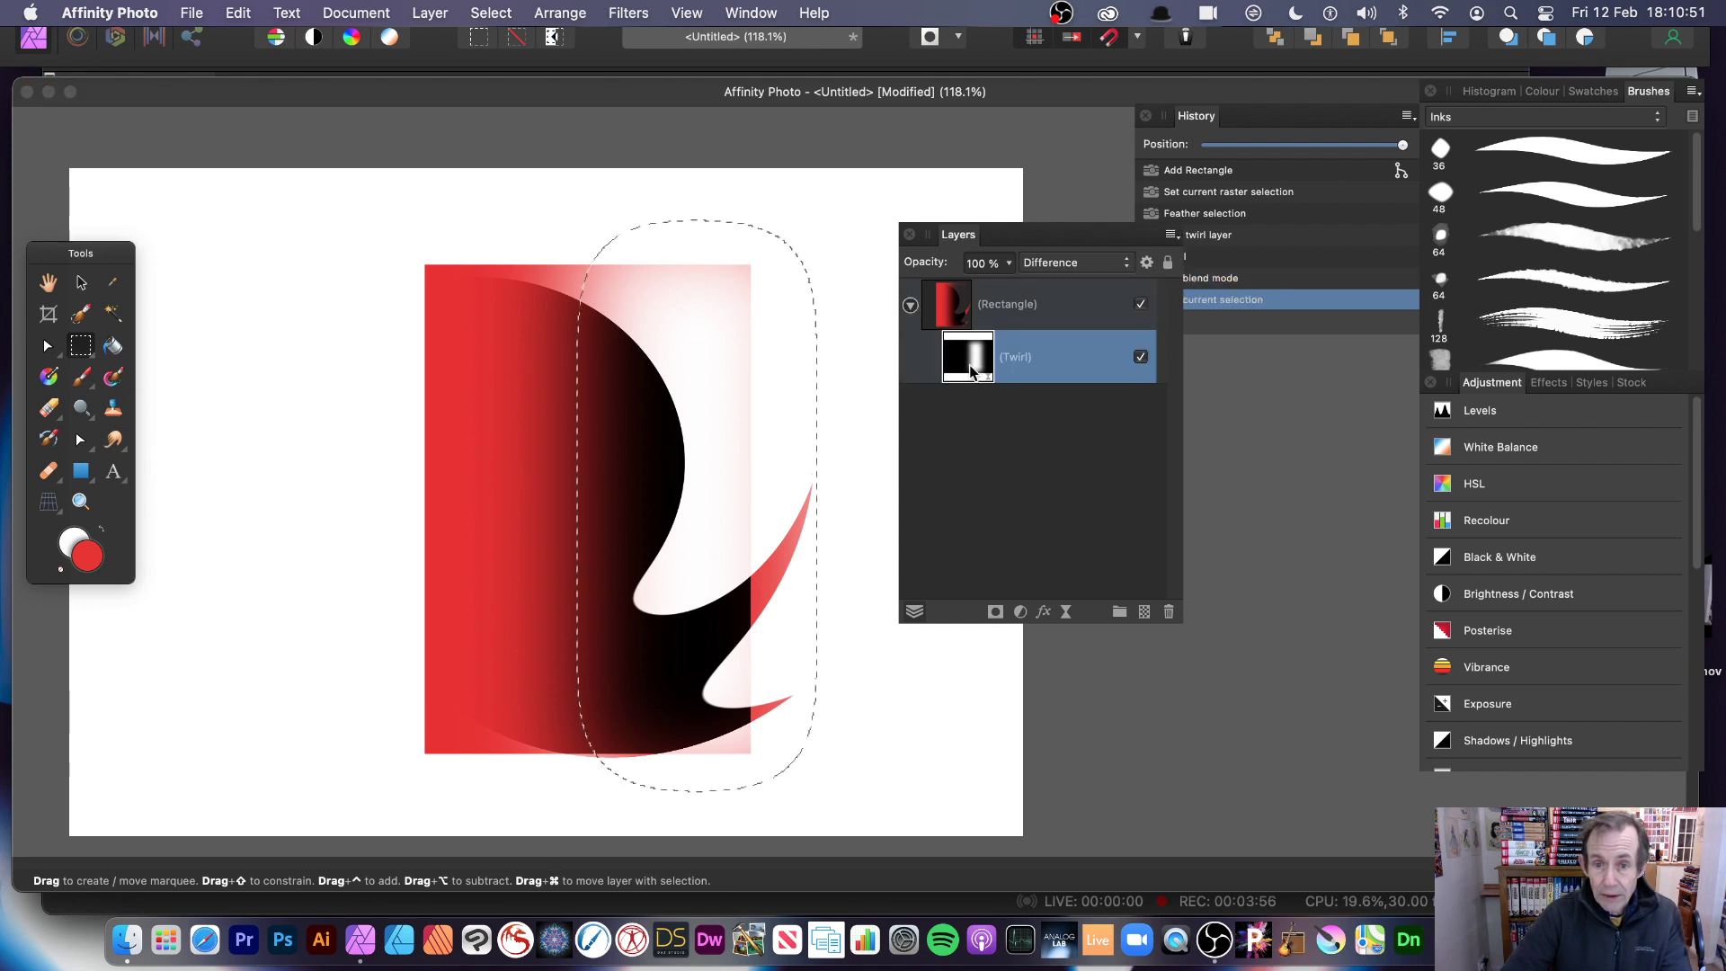
pyautogui.doubleClick(968, 361)
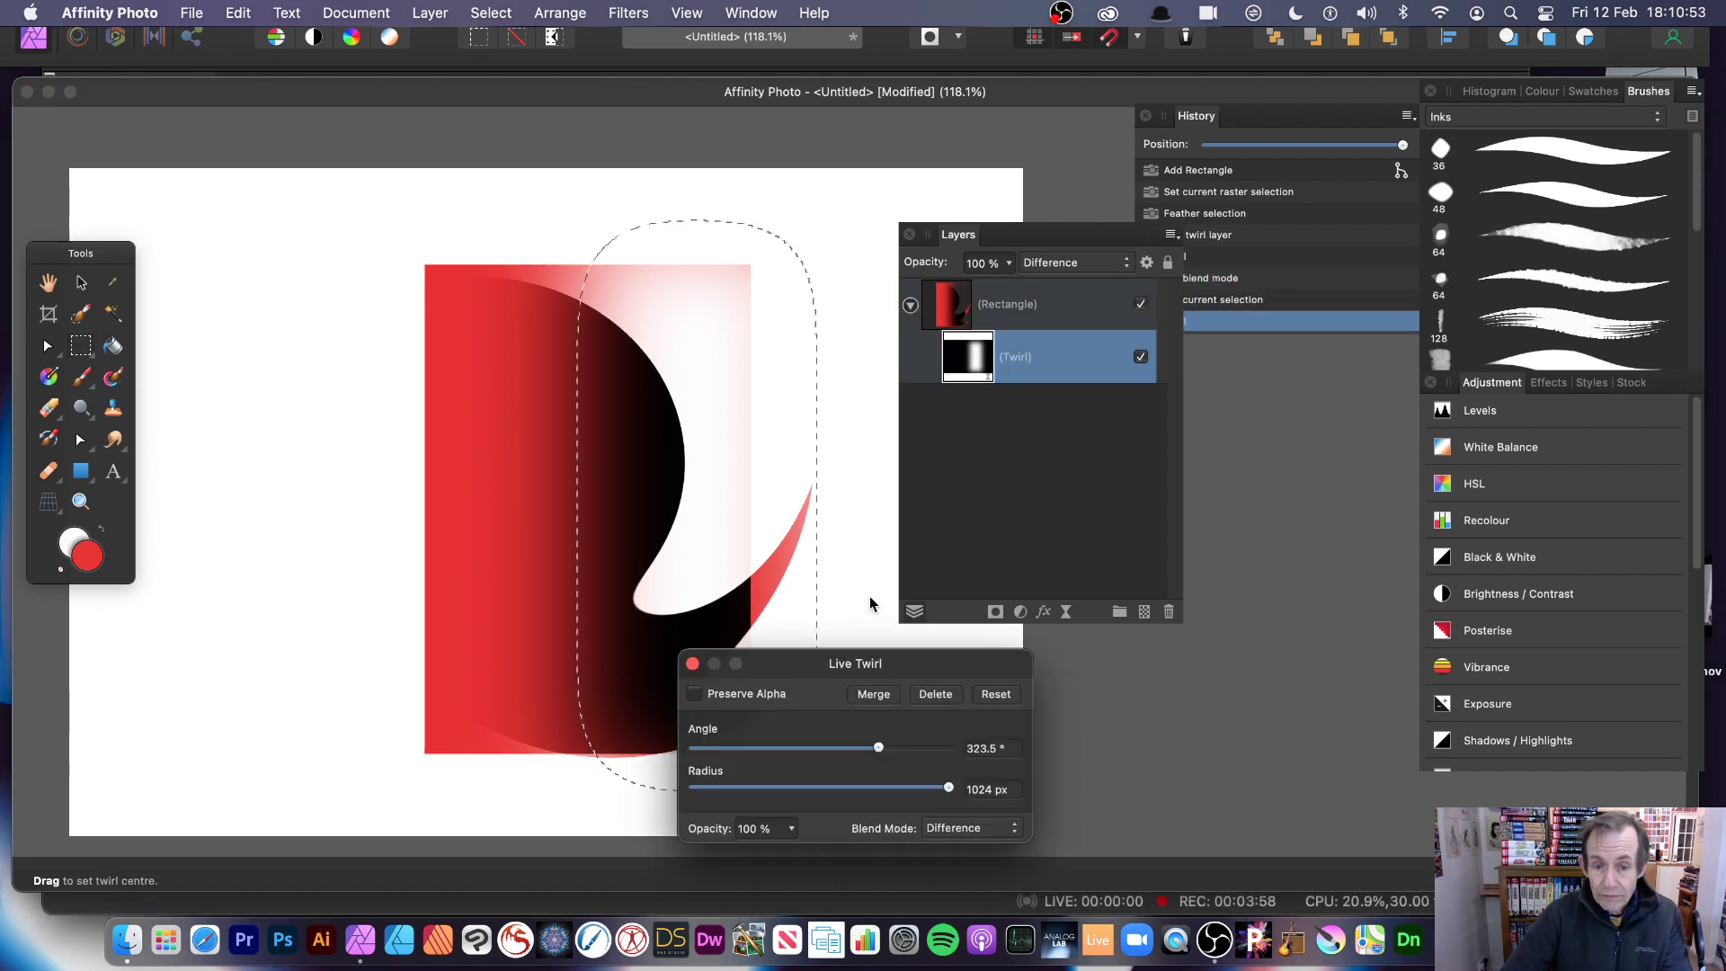
pyautogui.moveTo(840, 662); pyautogui.dragTo(853, 527)
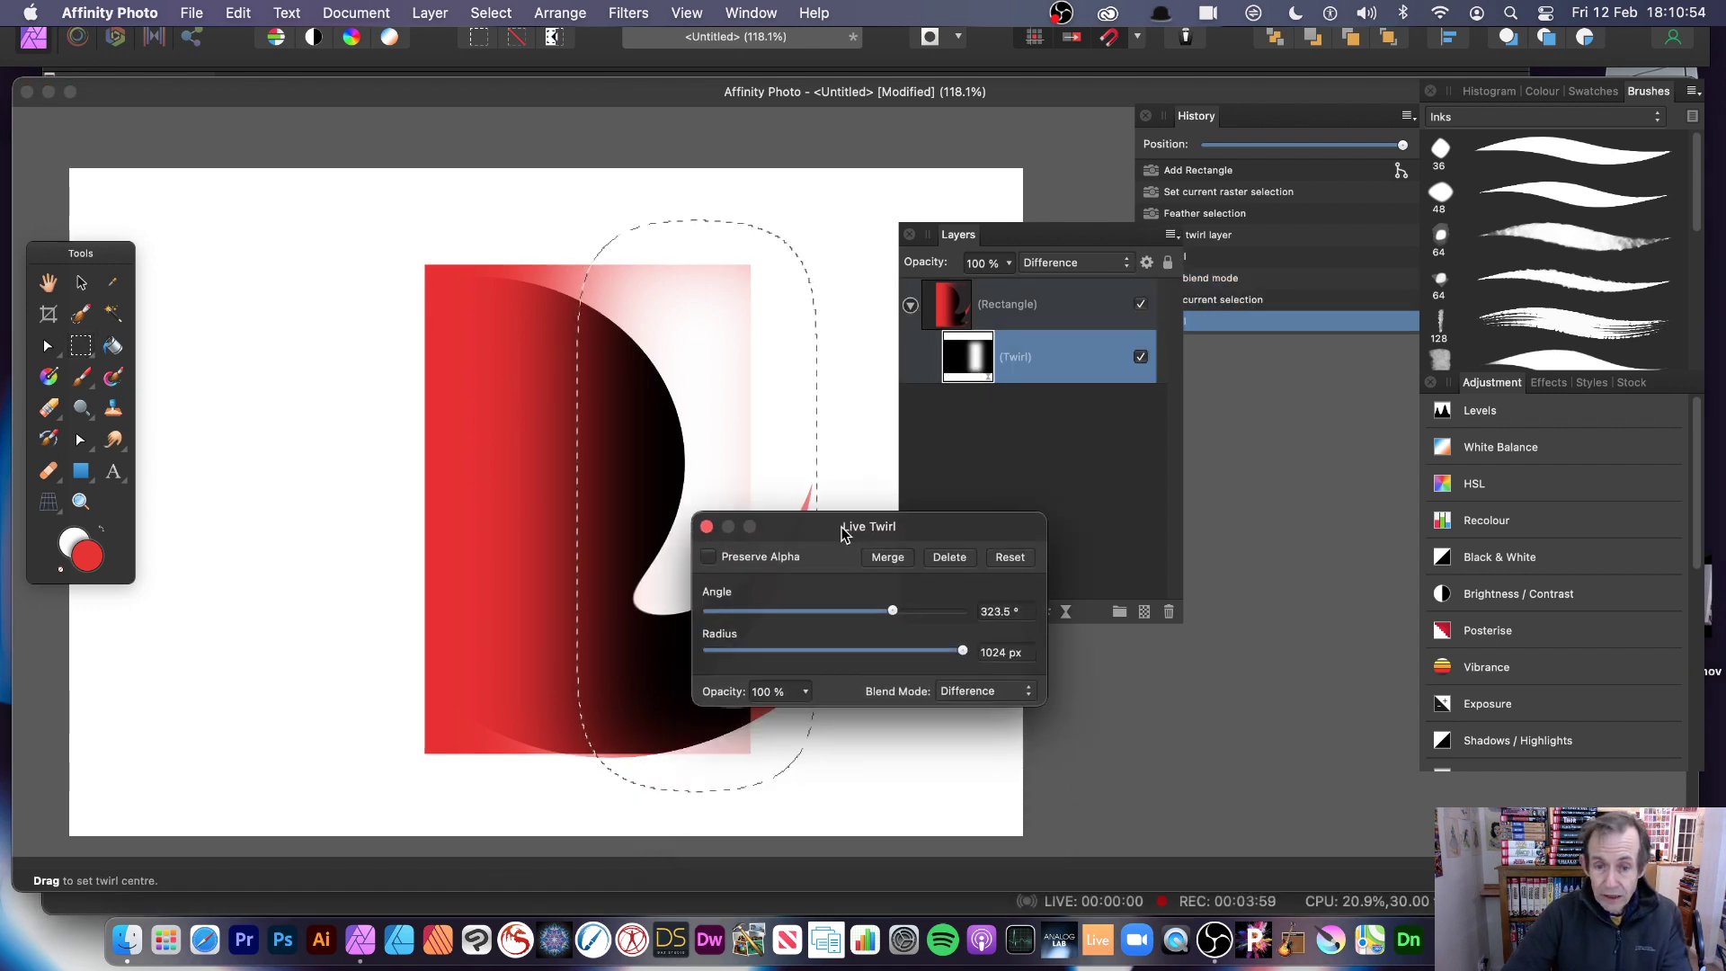
# Step: Close the twirl settings and deselect everything
pyautogui.click(706, 526)
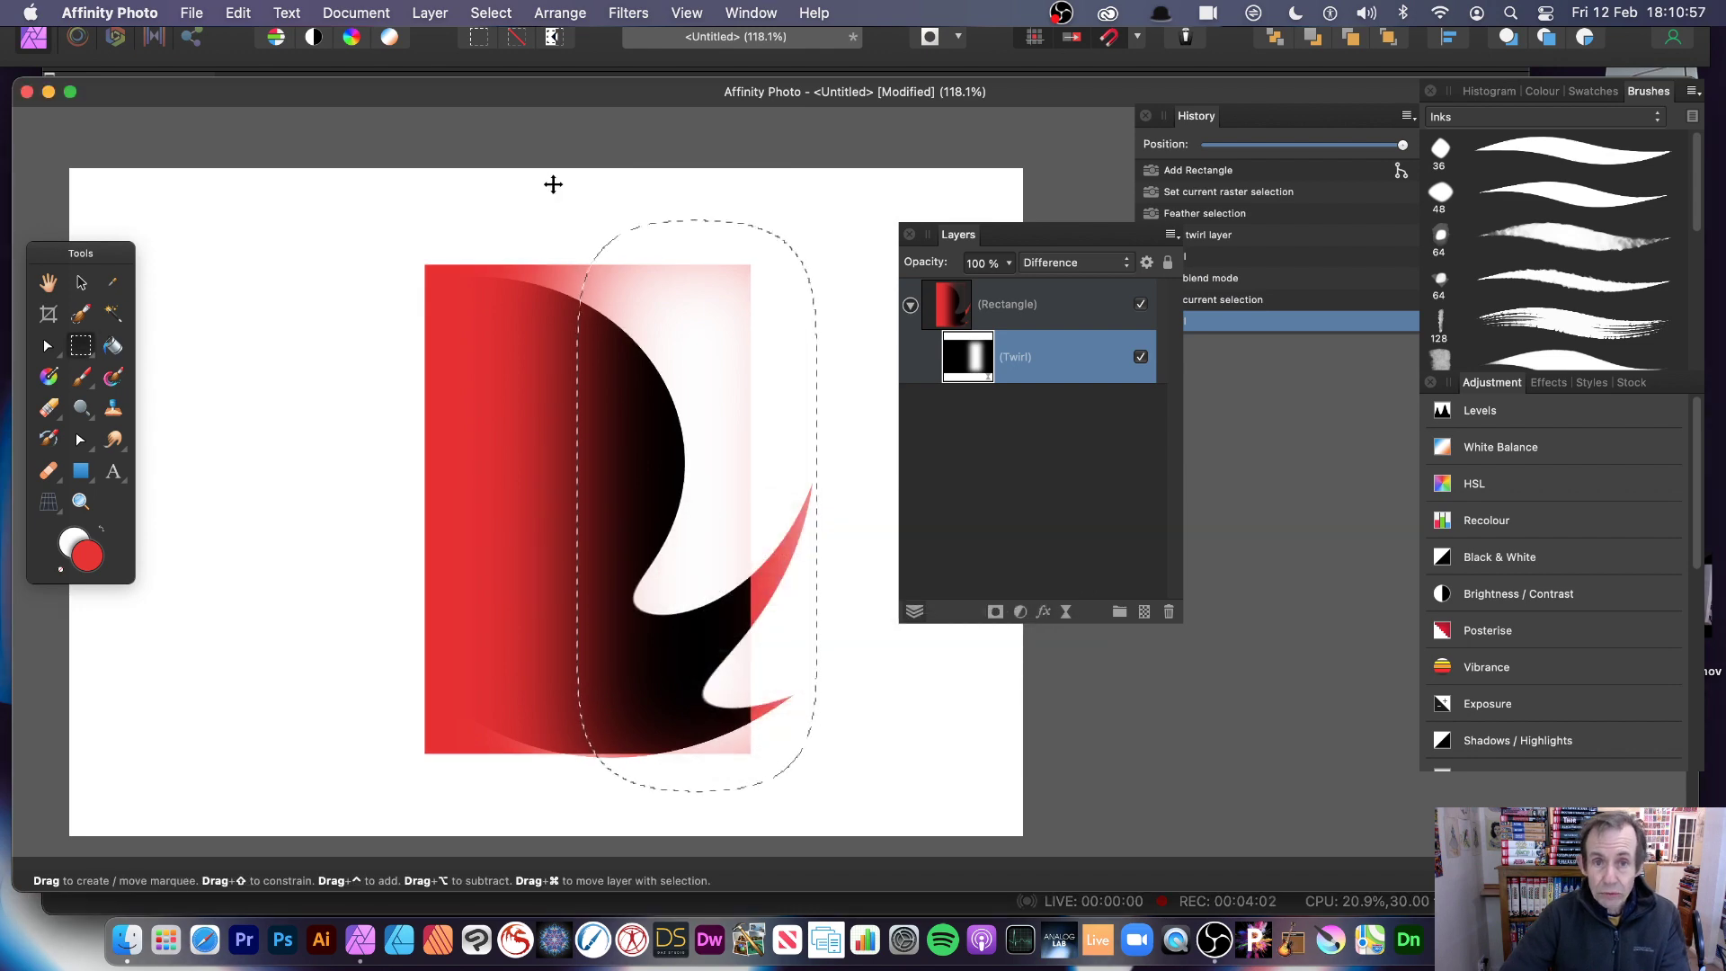
pyautogui.click(491, 12)
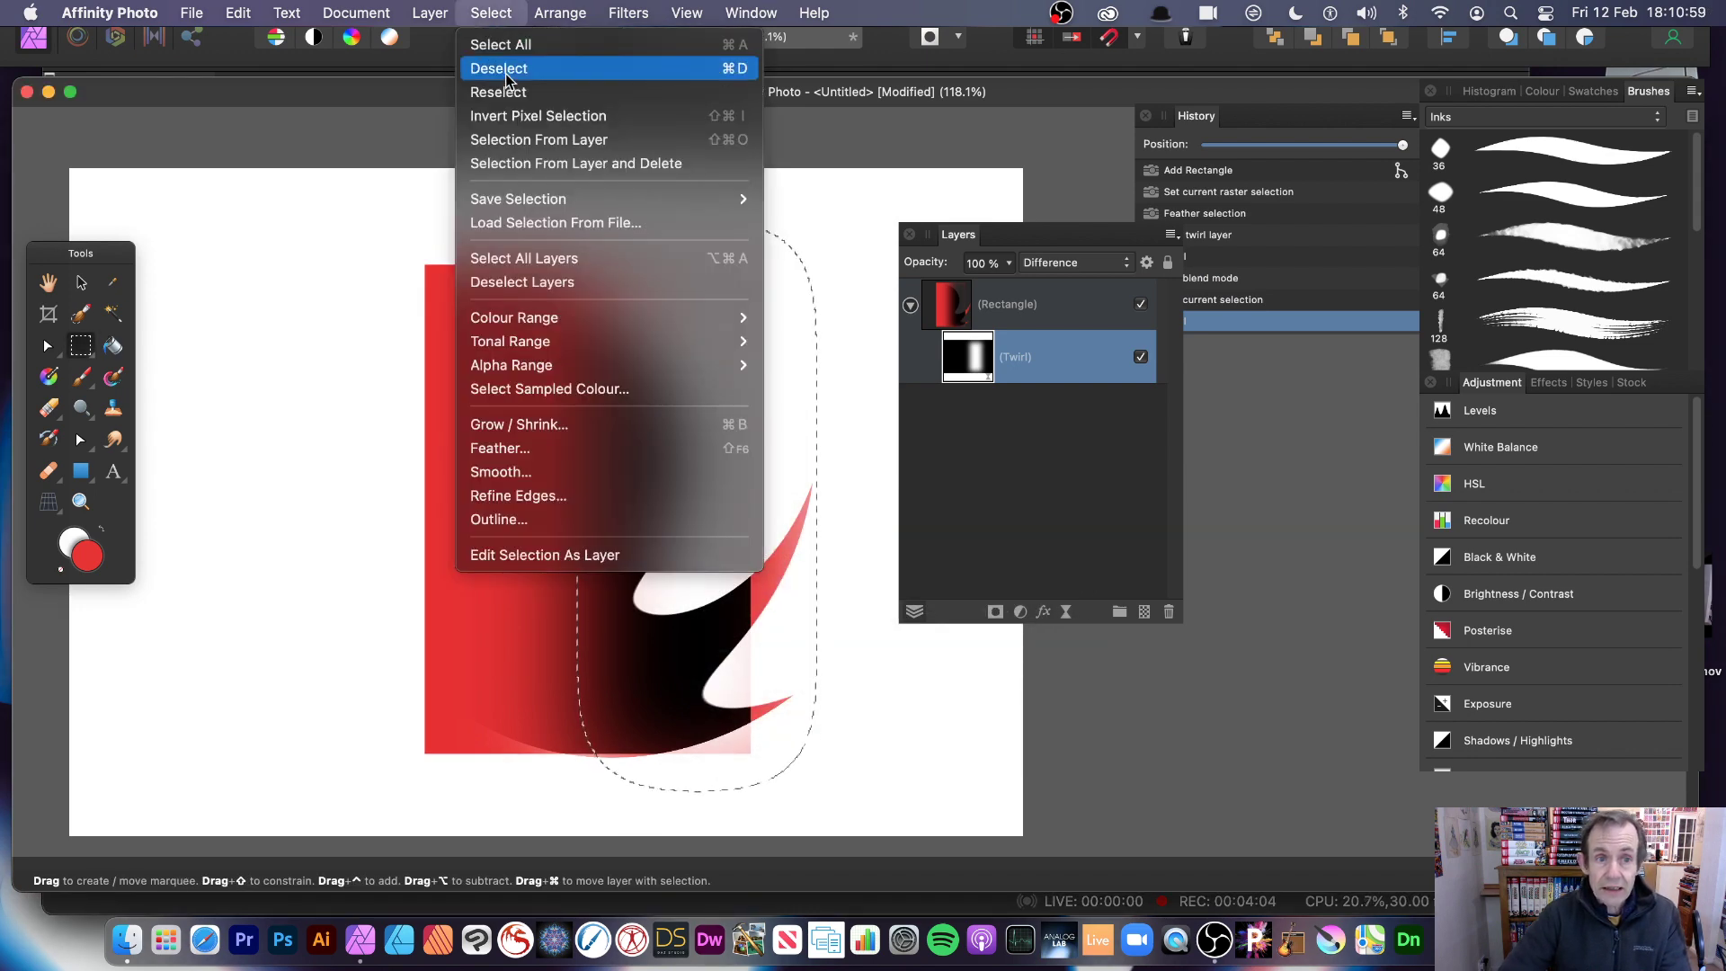
pyautogui.click(501, 65)
# Step: Move the Twirl layer left so the curl sweeps past the rectangle
pyautogui.click(82, 282)
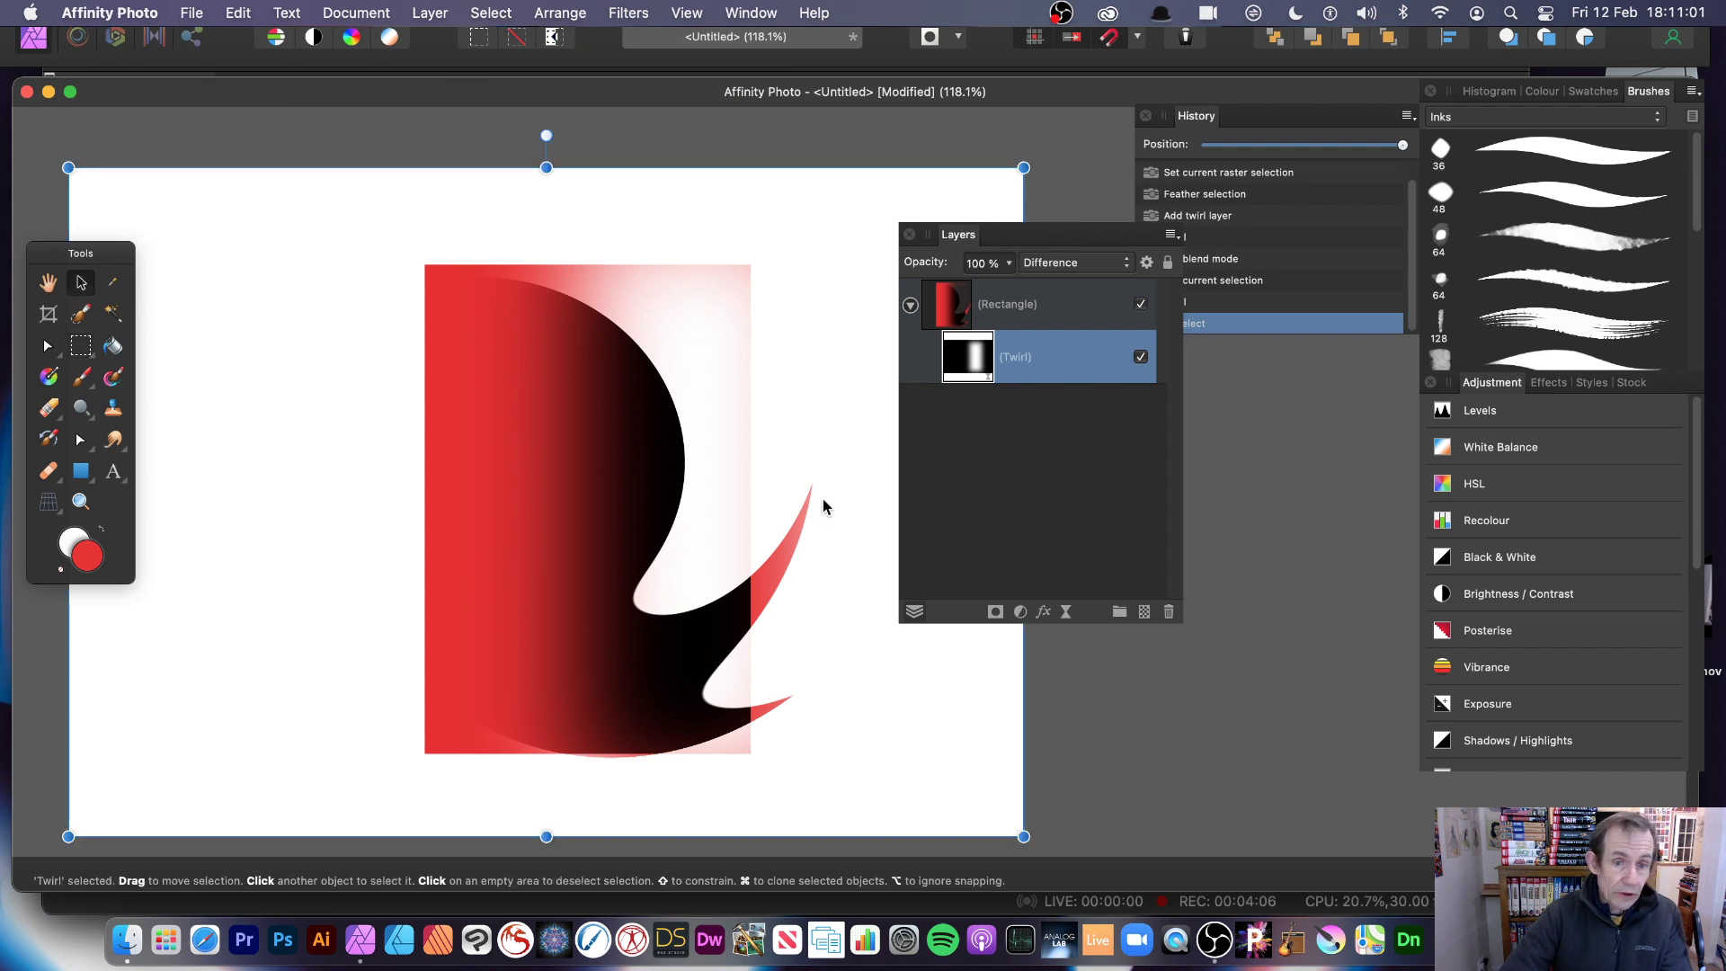
pyautogui.moveTo(638, 443)
pyautogui.mouseDown()
pyautogui.moveTo(366, 436)
pyautogui.moveTo(710, 445)
pyautogui.moveTo(390, 442)
pyautogui.moveTo(309, 386)
pyautogui.moveTo(443, 327)
pyautogui.moveTo(513, 547)
pyautogui.moveTo(818, 513)
pyautogui.moveTo(752, 517)
pyautogui.moveTo(852, 532)
pyautogui.moveTo(833, 477)
pyautogui.mouseUp()
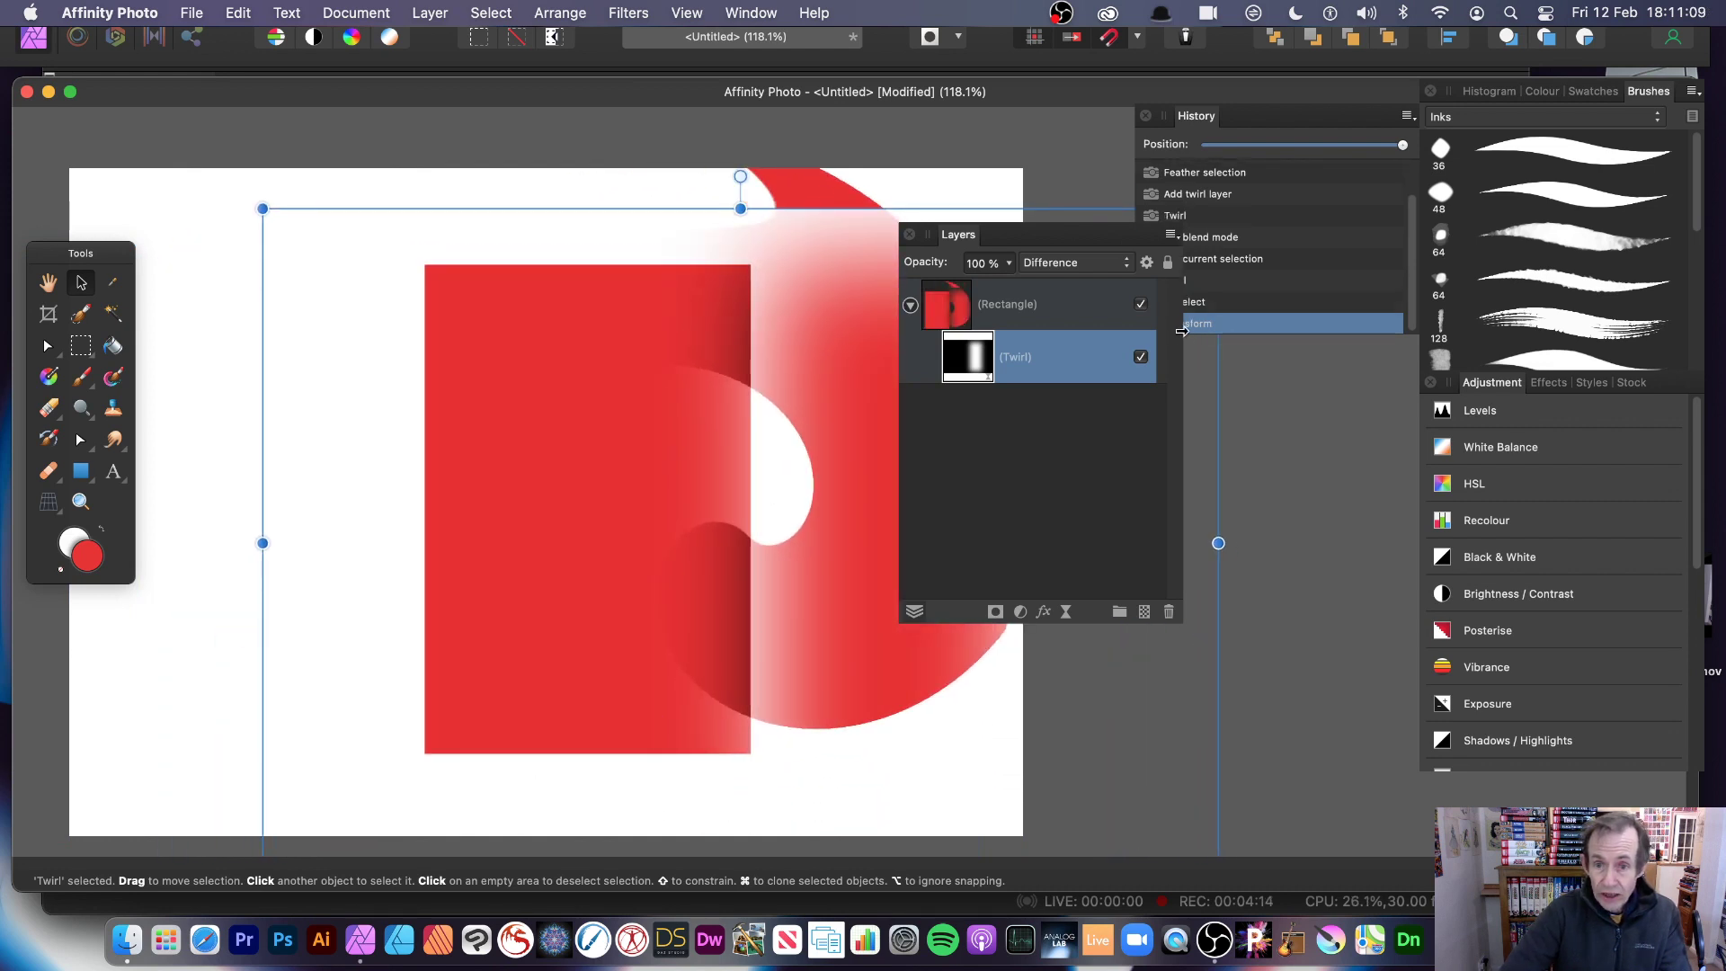
pyautogui.moveTo(741, 376)
pyautogui.mouseDown()
pyautogui.moveTo(925, 378)
pyautogui.moveTo(466, 363)
pyautogui.moveTo(506, 364)
pyautogui.moveTo(505, 332)
pyautogui.moveTo(544, 391)
pyautogui.moveTo(606, 376)
pyautogui.moveTo(531, 379)
pyautogui.moveTo(505, 348)
pyautogui.mouseUp()
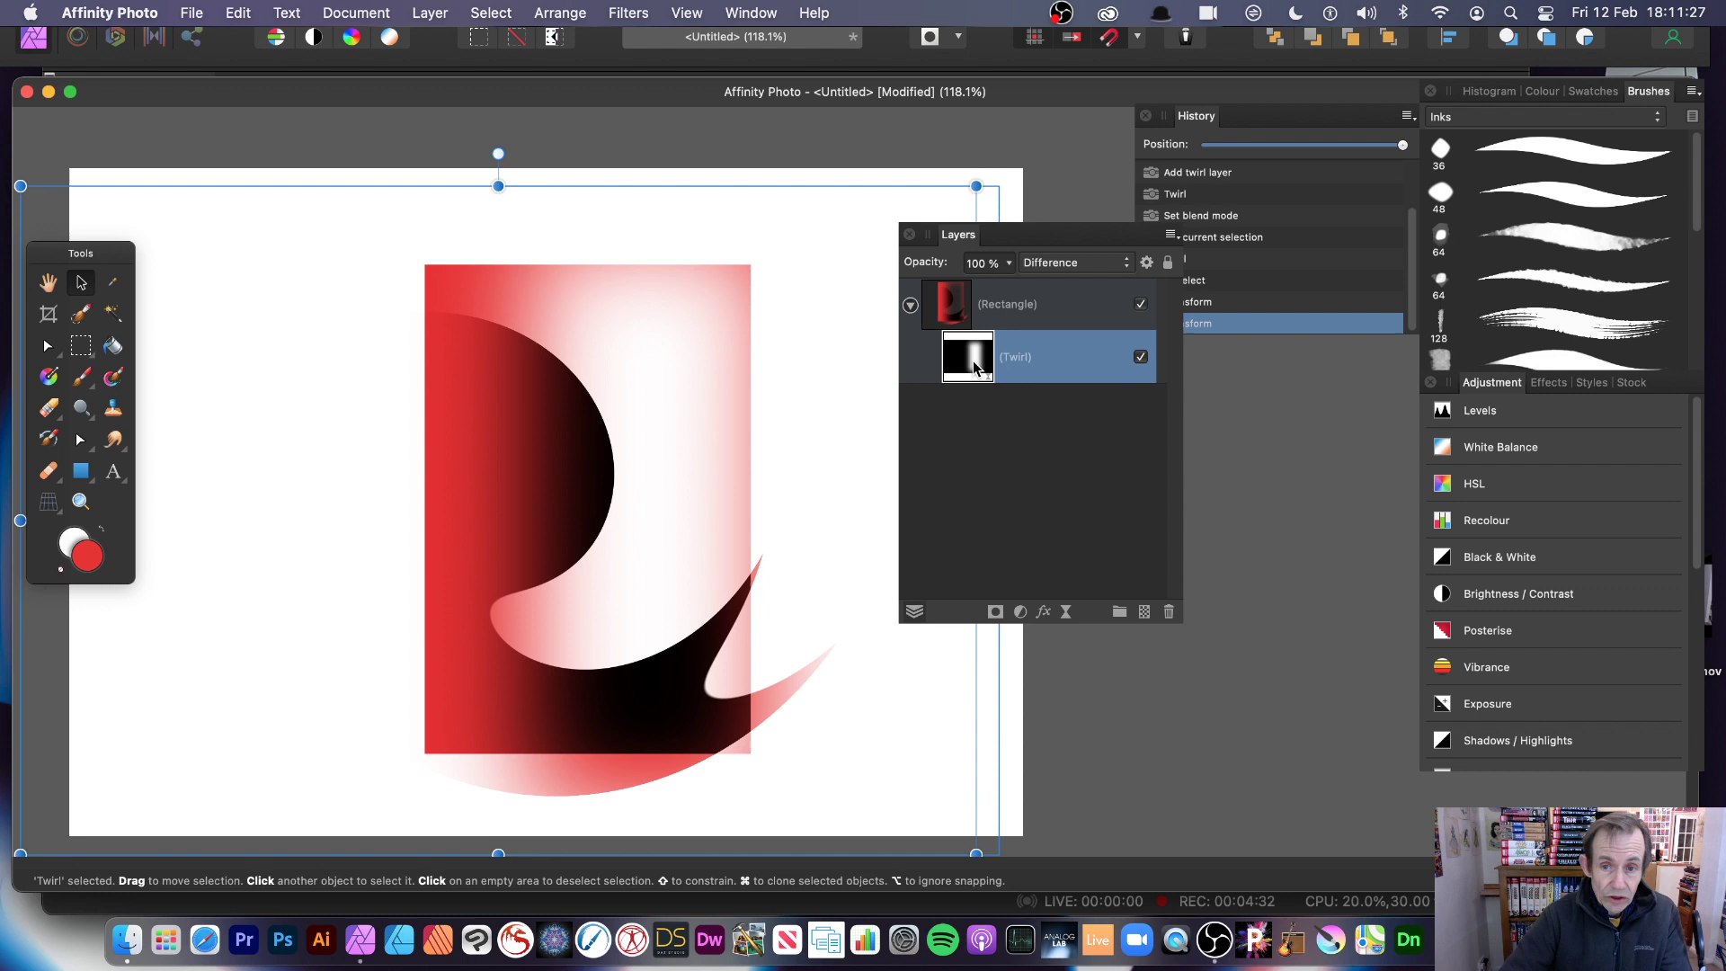
pyautogui.click(82, 348)
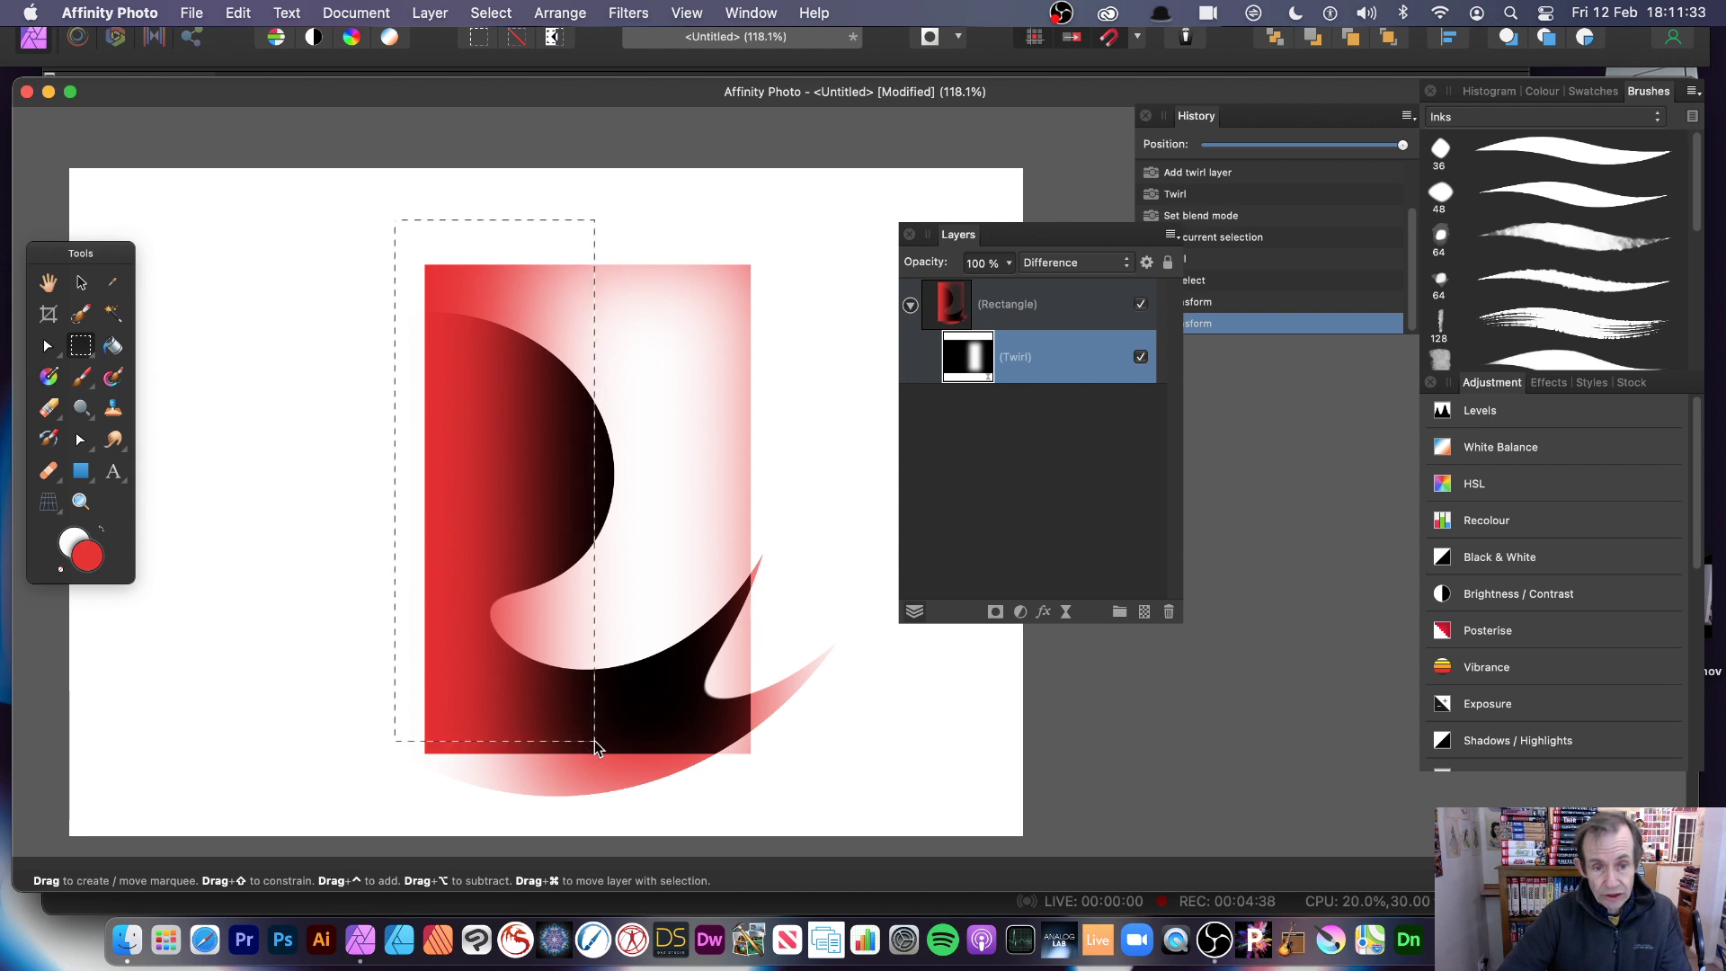
# Step: Select the rectangle's left portion and feather the selection by 201 px
pyautogui.moveTo(612, 778); pyautogui.dragTo(611, 773)
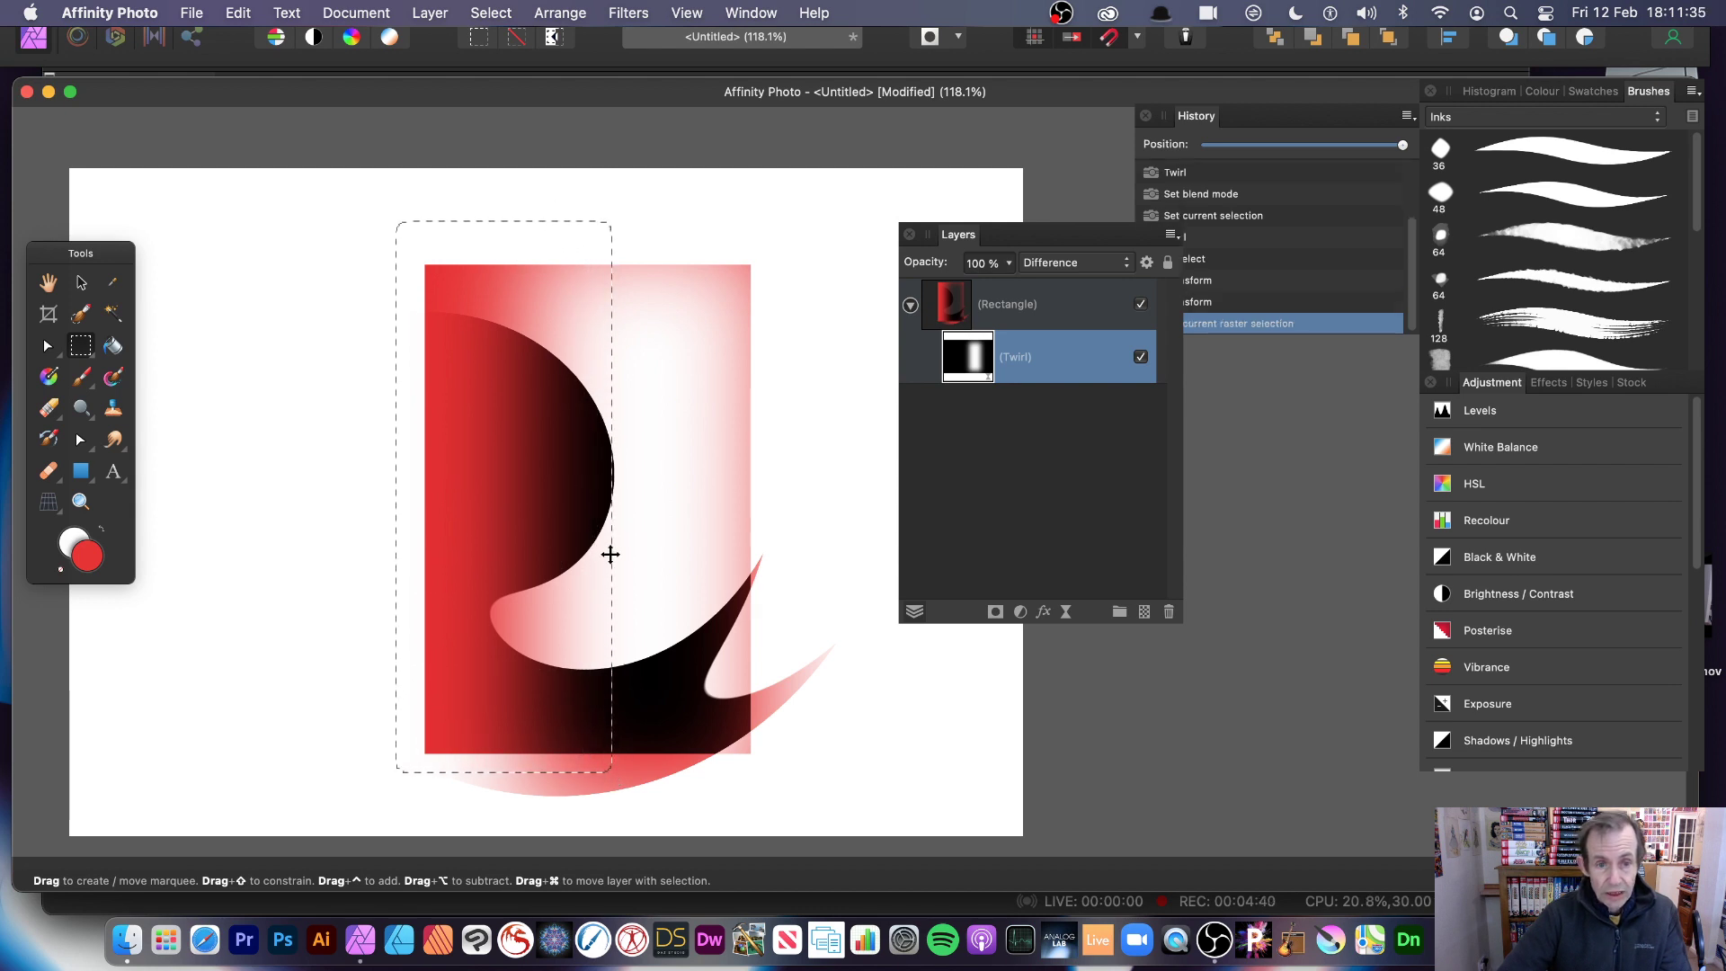
pyautogui.click(492, 12)
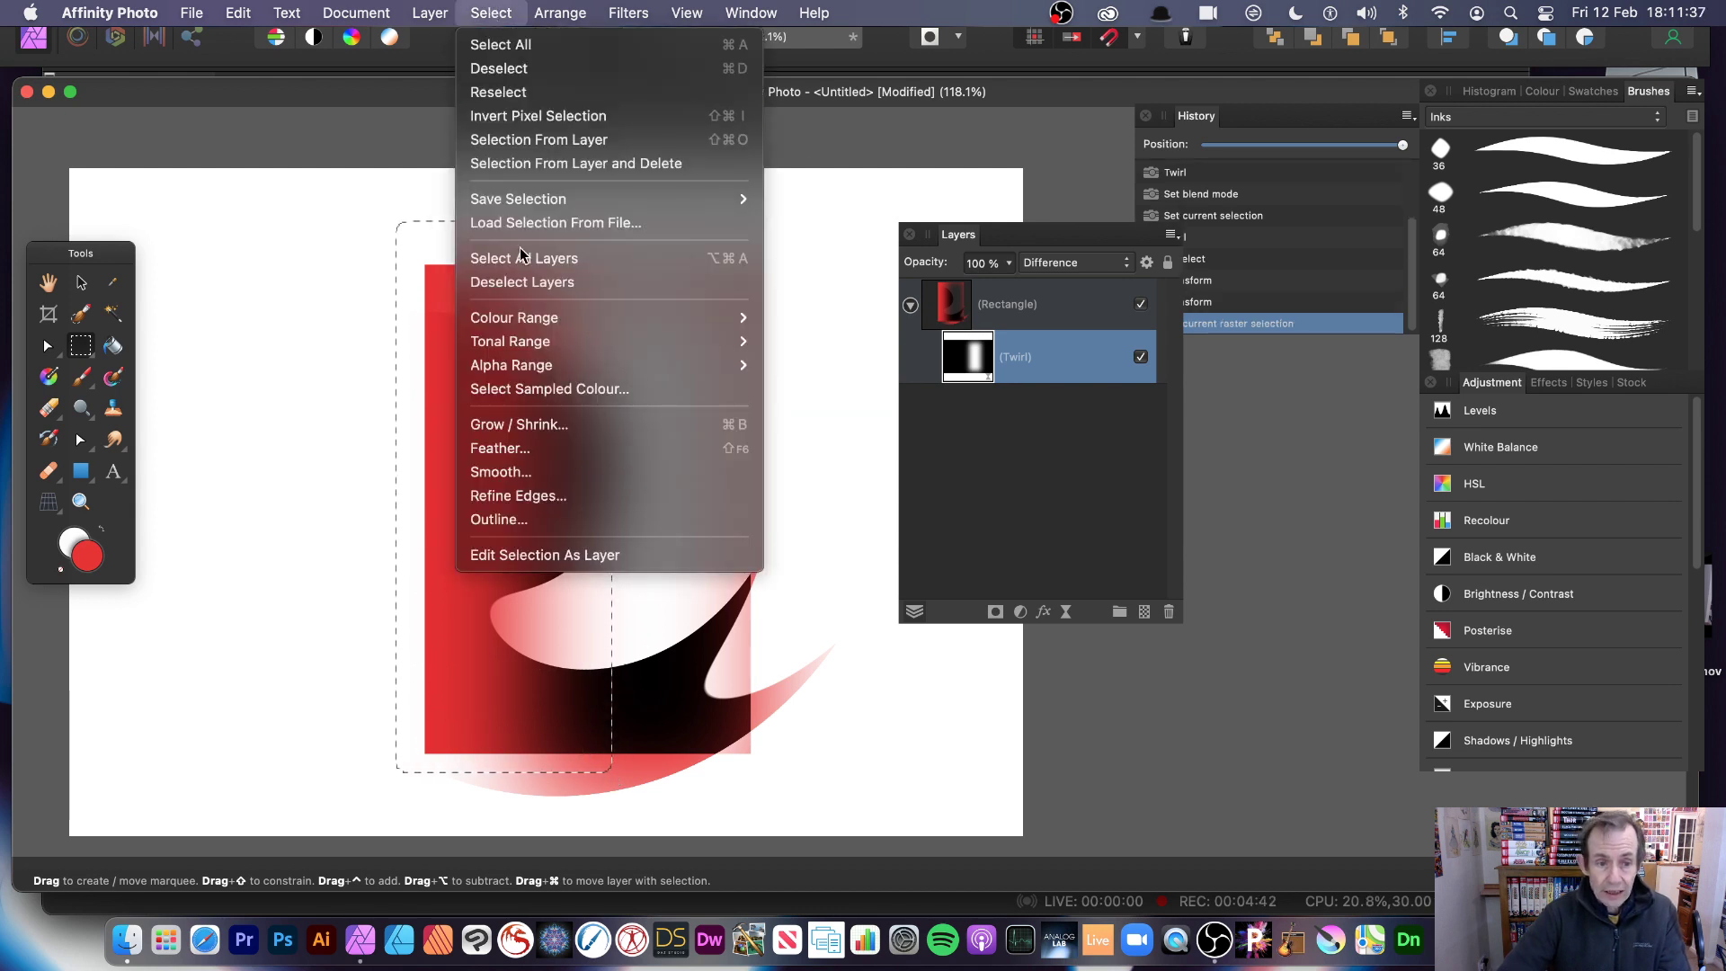
pyautogui.click(550, 458)
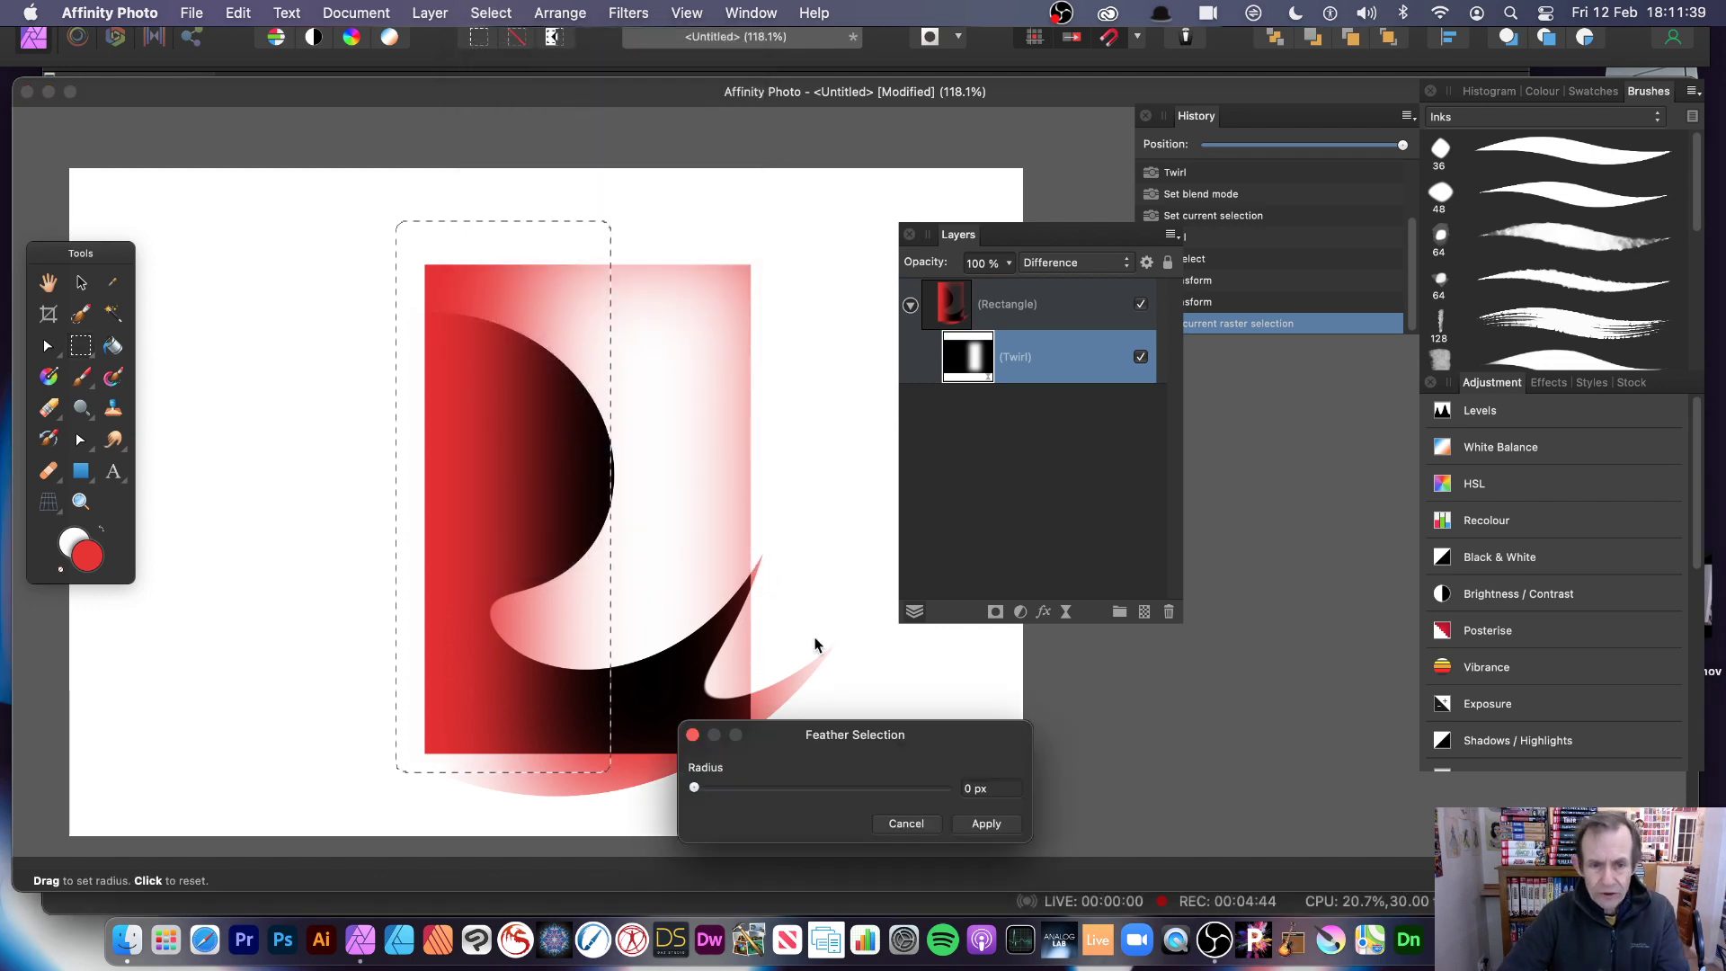
pyautogui.click(729, 791)
pyautogui.moveTo(729, 791); pyautogui.dragTo(742, 788)
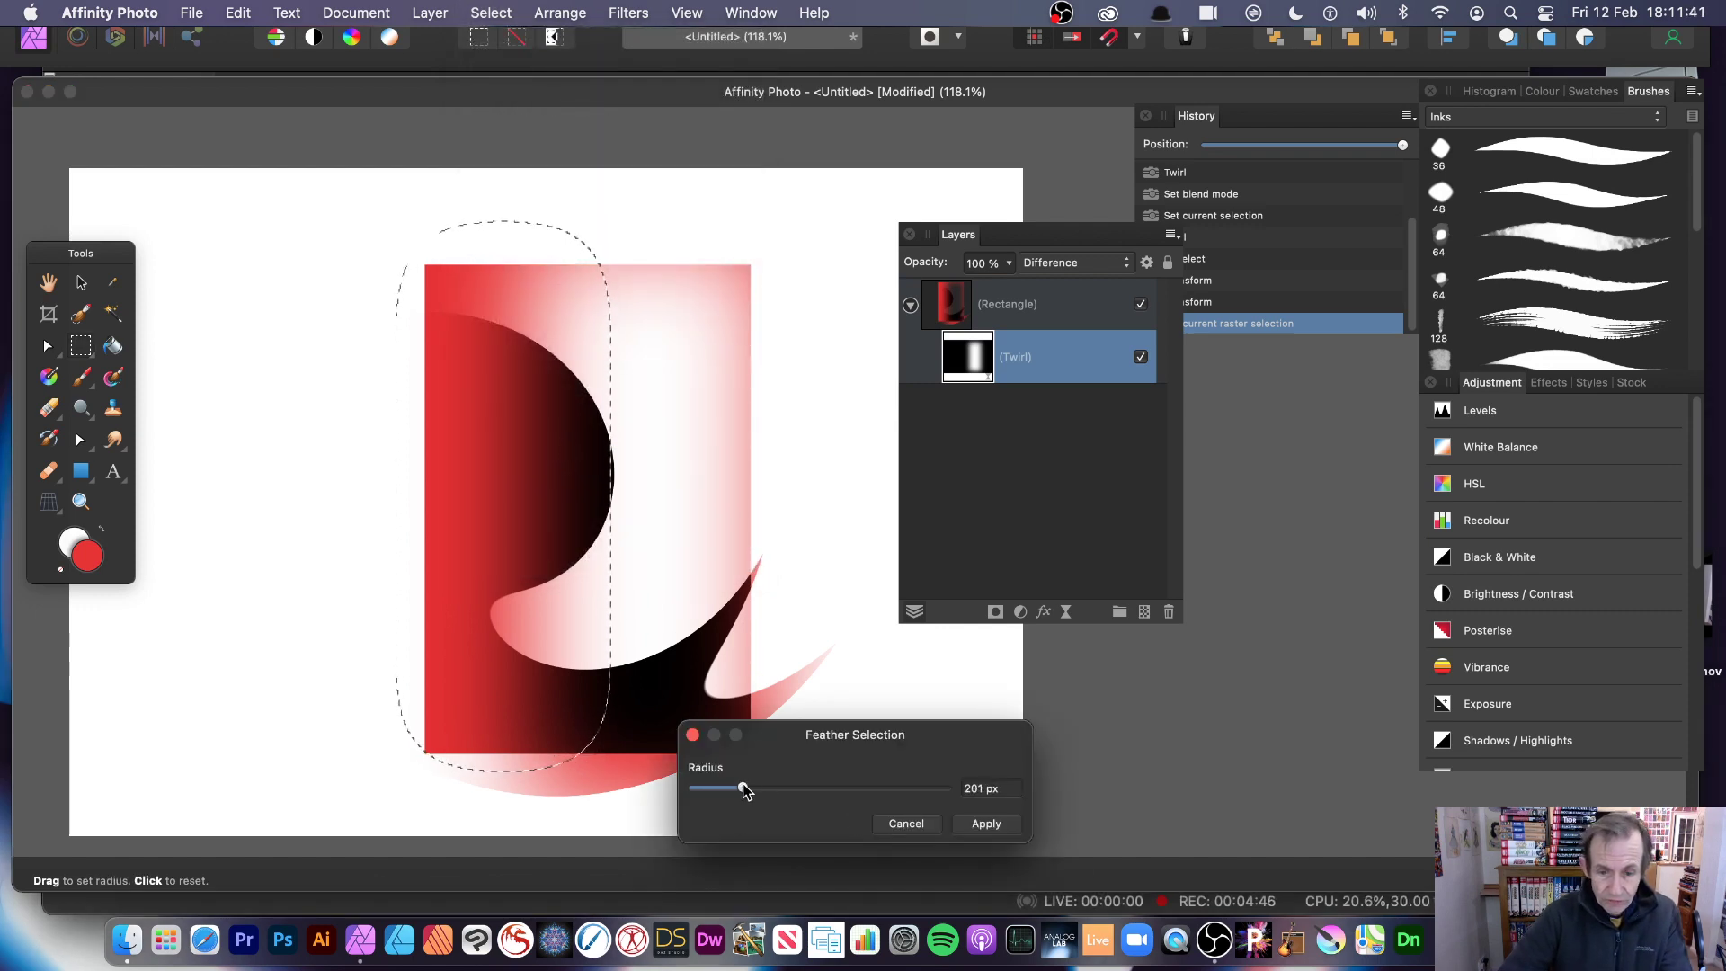
pyautogui.press('Return')
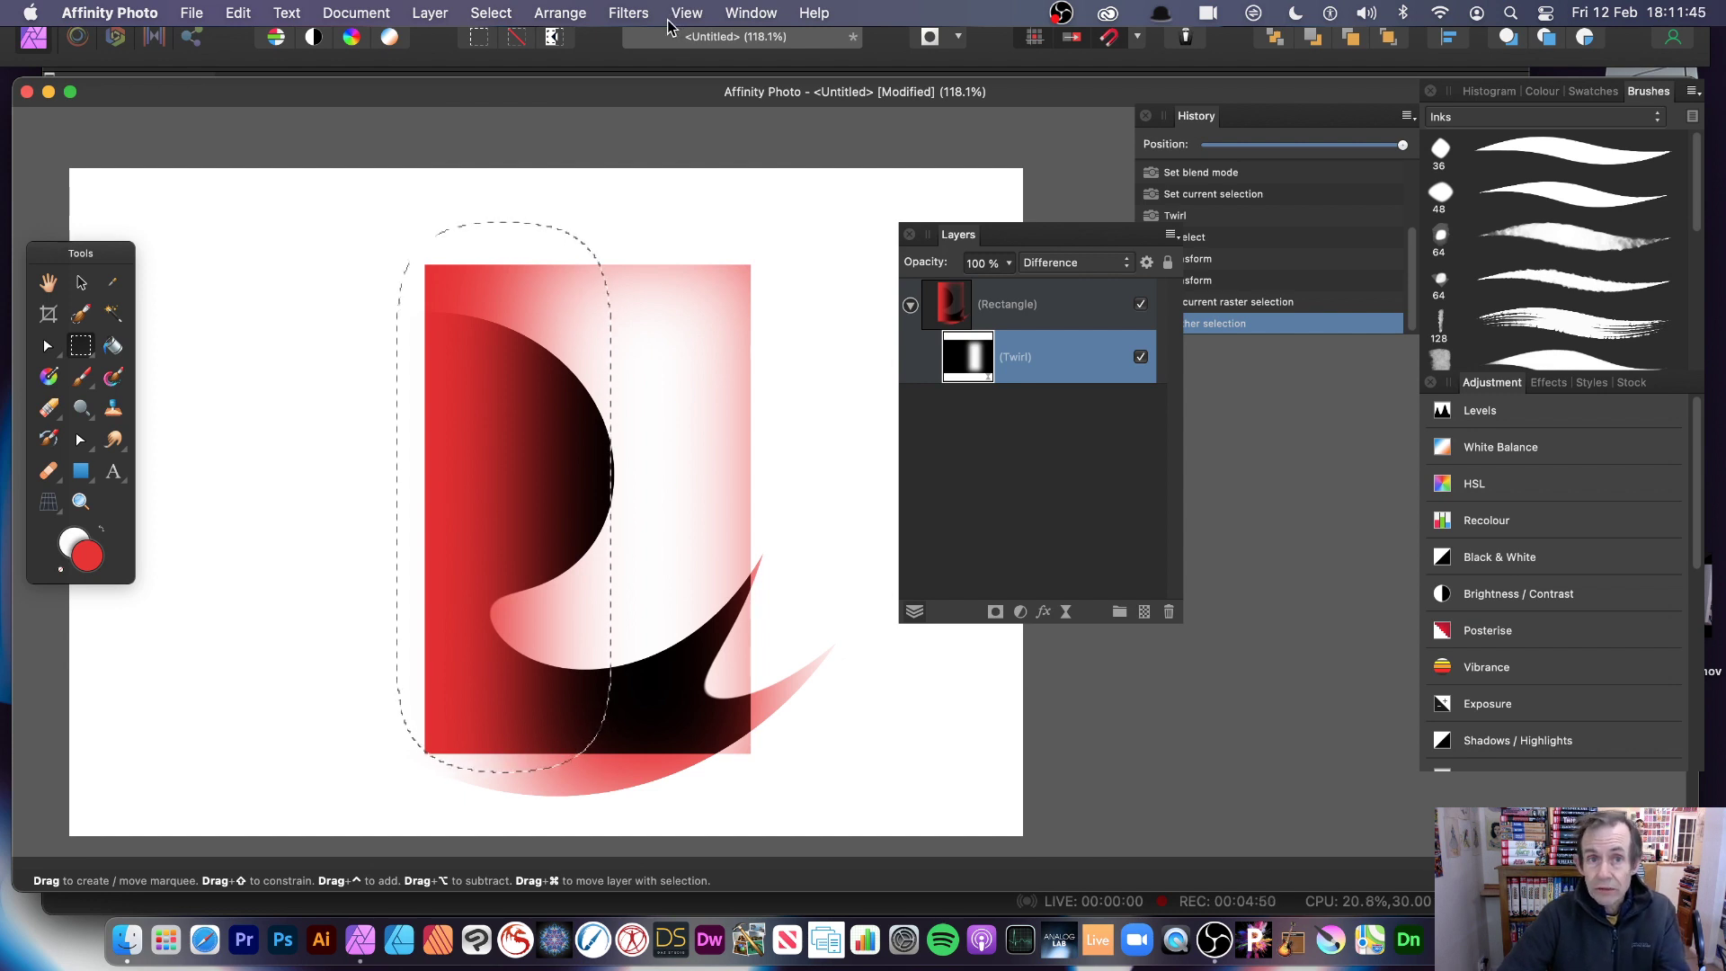
# Step: Apply a Twirl distortion with 457° angle and 681.3 px radius
pyautogui.click(614, 14)
pyautogui.moveTo(630, 128)
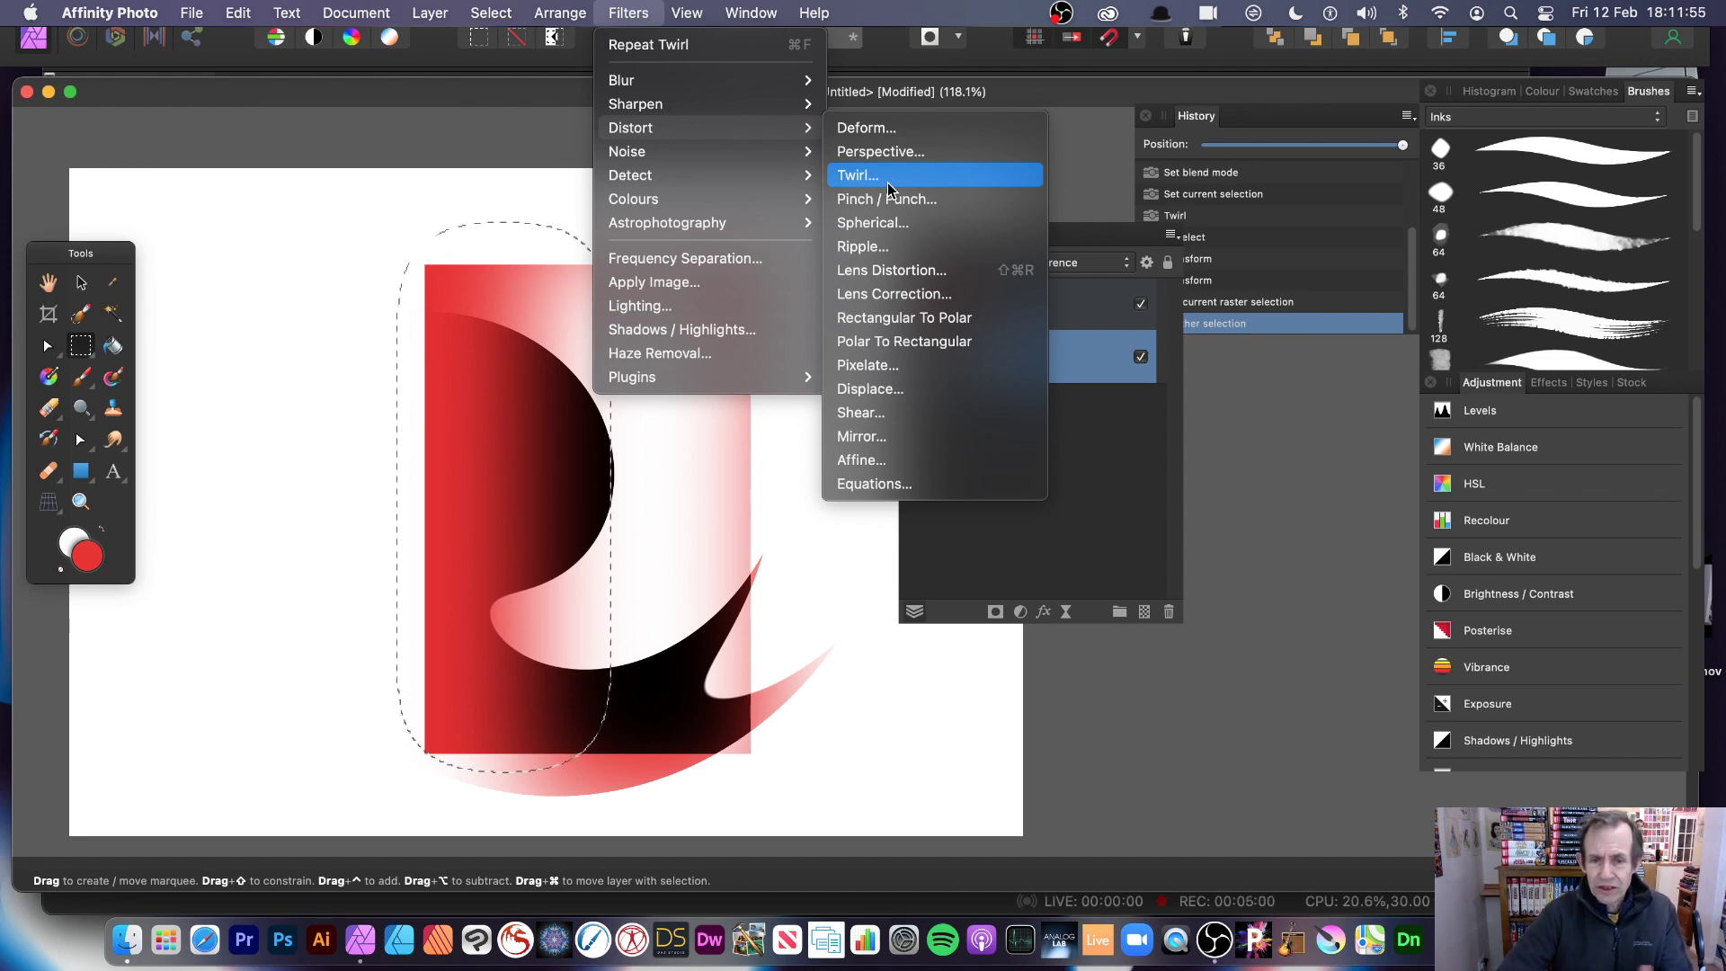
pyautogui.click(962, 180)
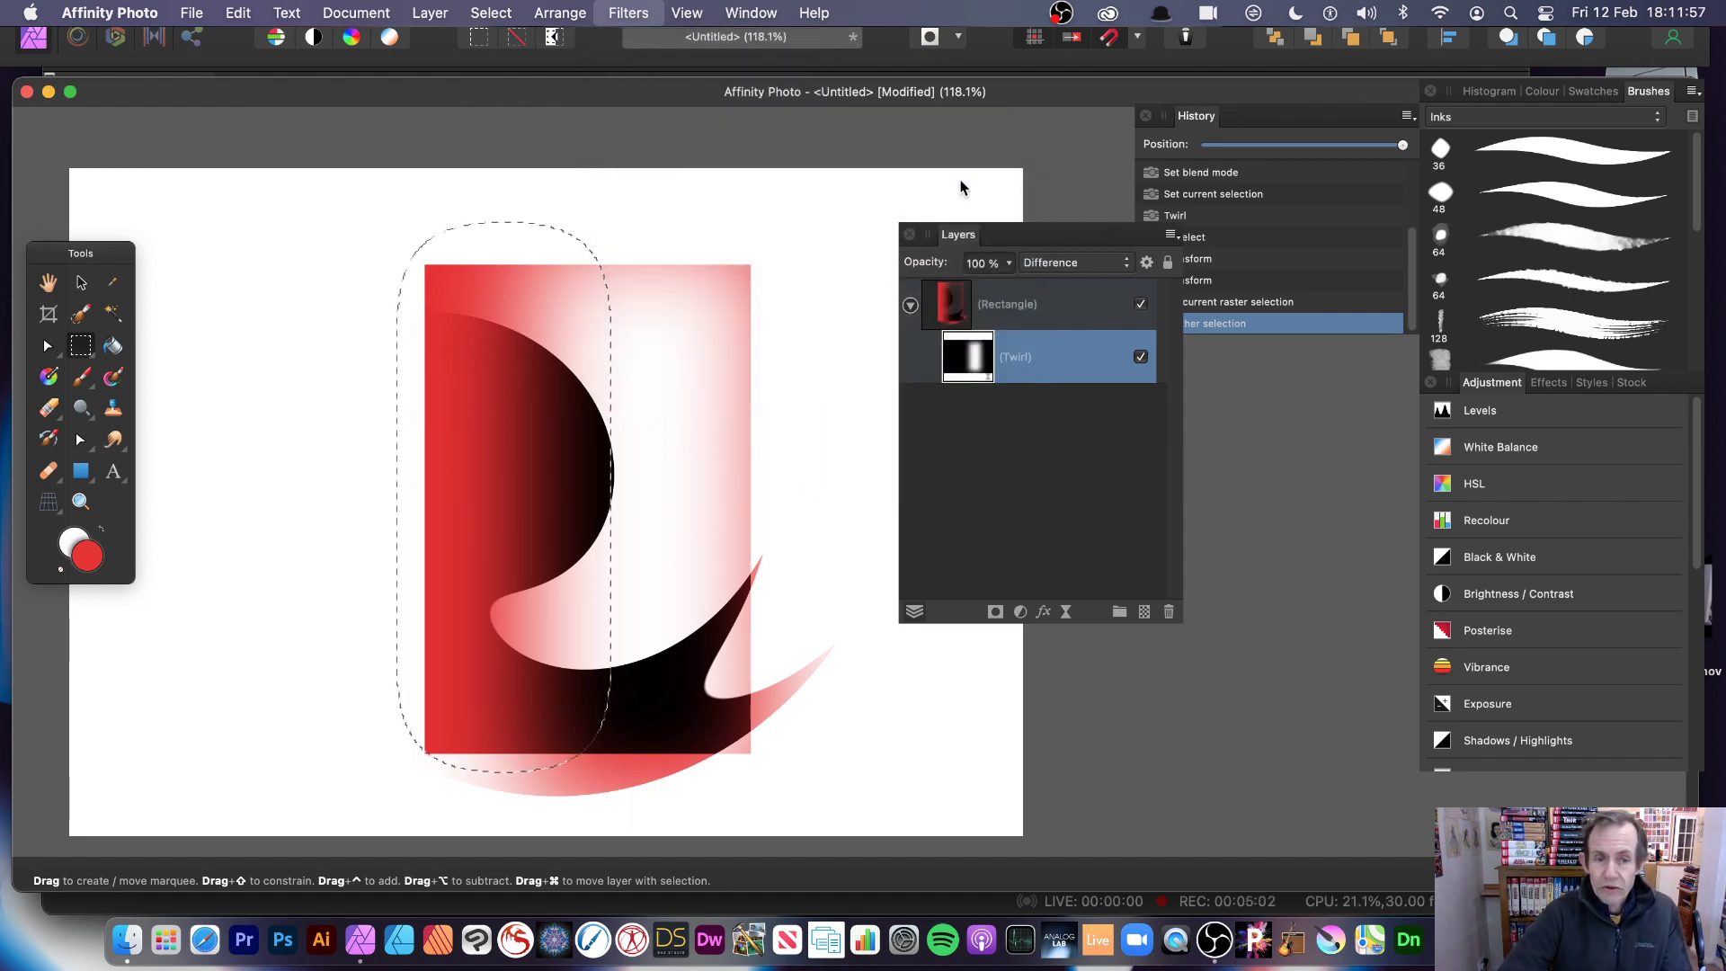
pyautogui.moveTo(794, 685)
pyautogui.mouseDown()
pyautogui.moveTo(829, 436)
pyautogui.moveTo(782, 437)
pyautogui.mouseUp()
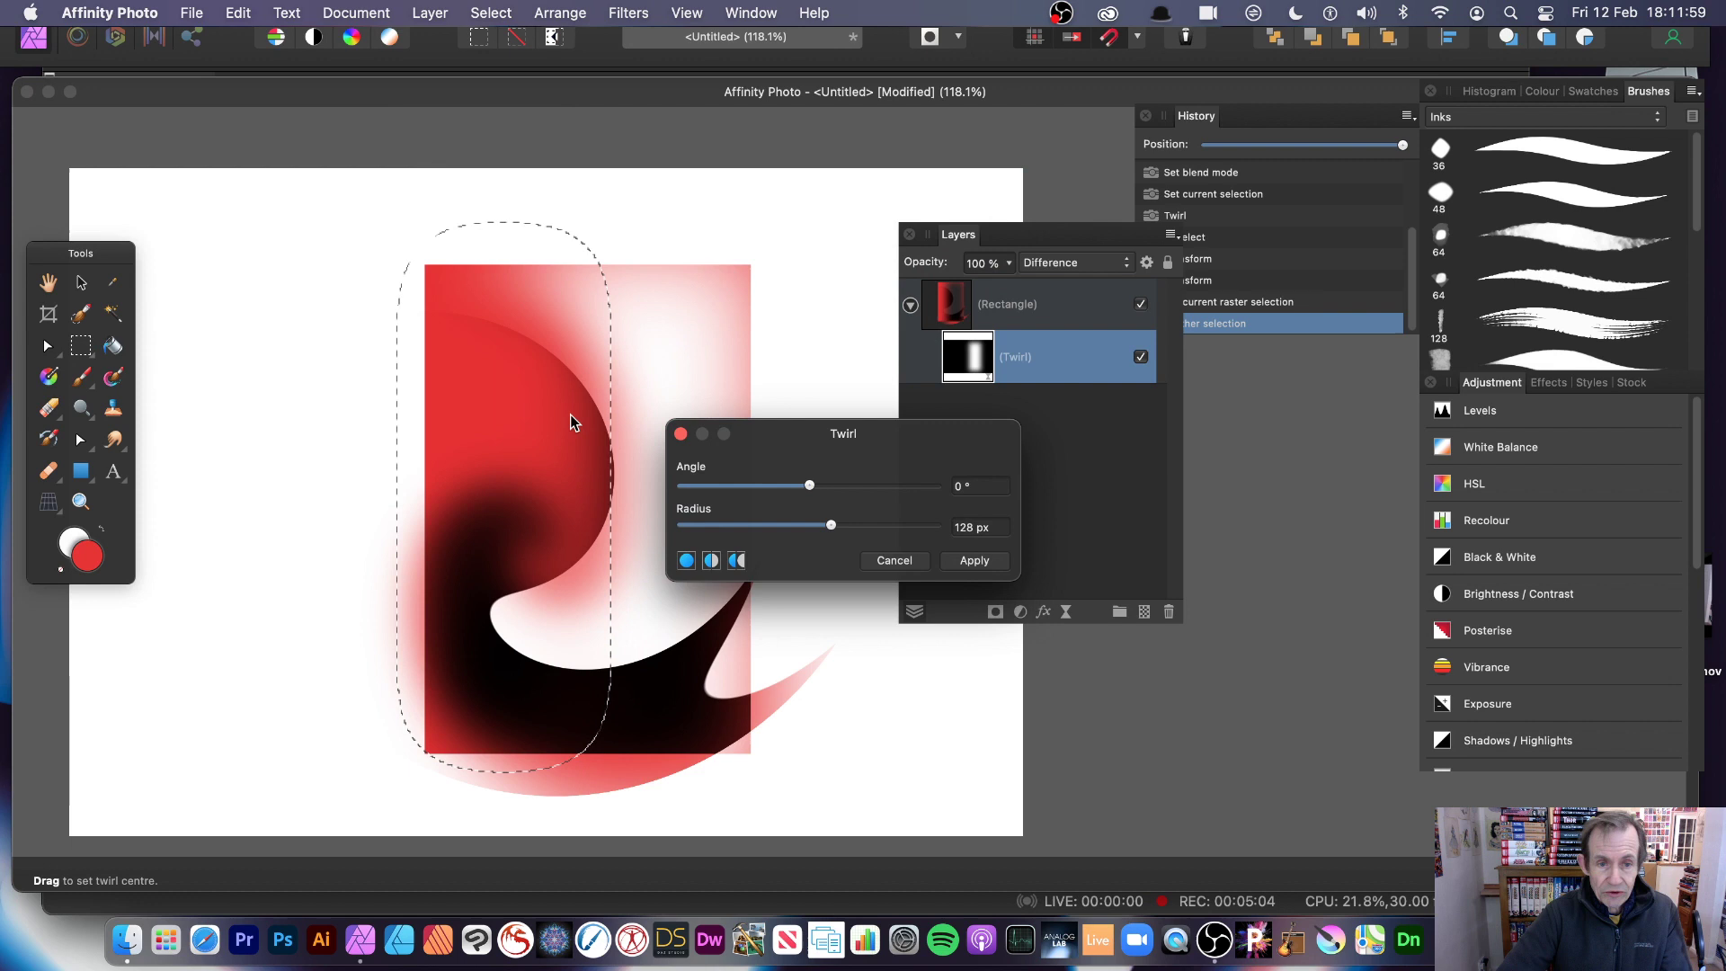
pyautogui.moveTo(834, 492)
pyautogui.mouseDown()
pyautogui.moveTo(889, 488)
pyautogui.moveTo(923, 527)
pyautogui.mouseUp()
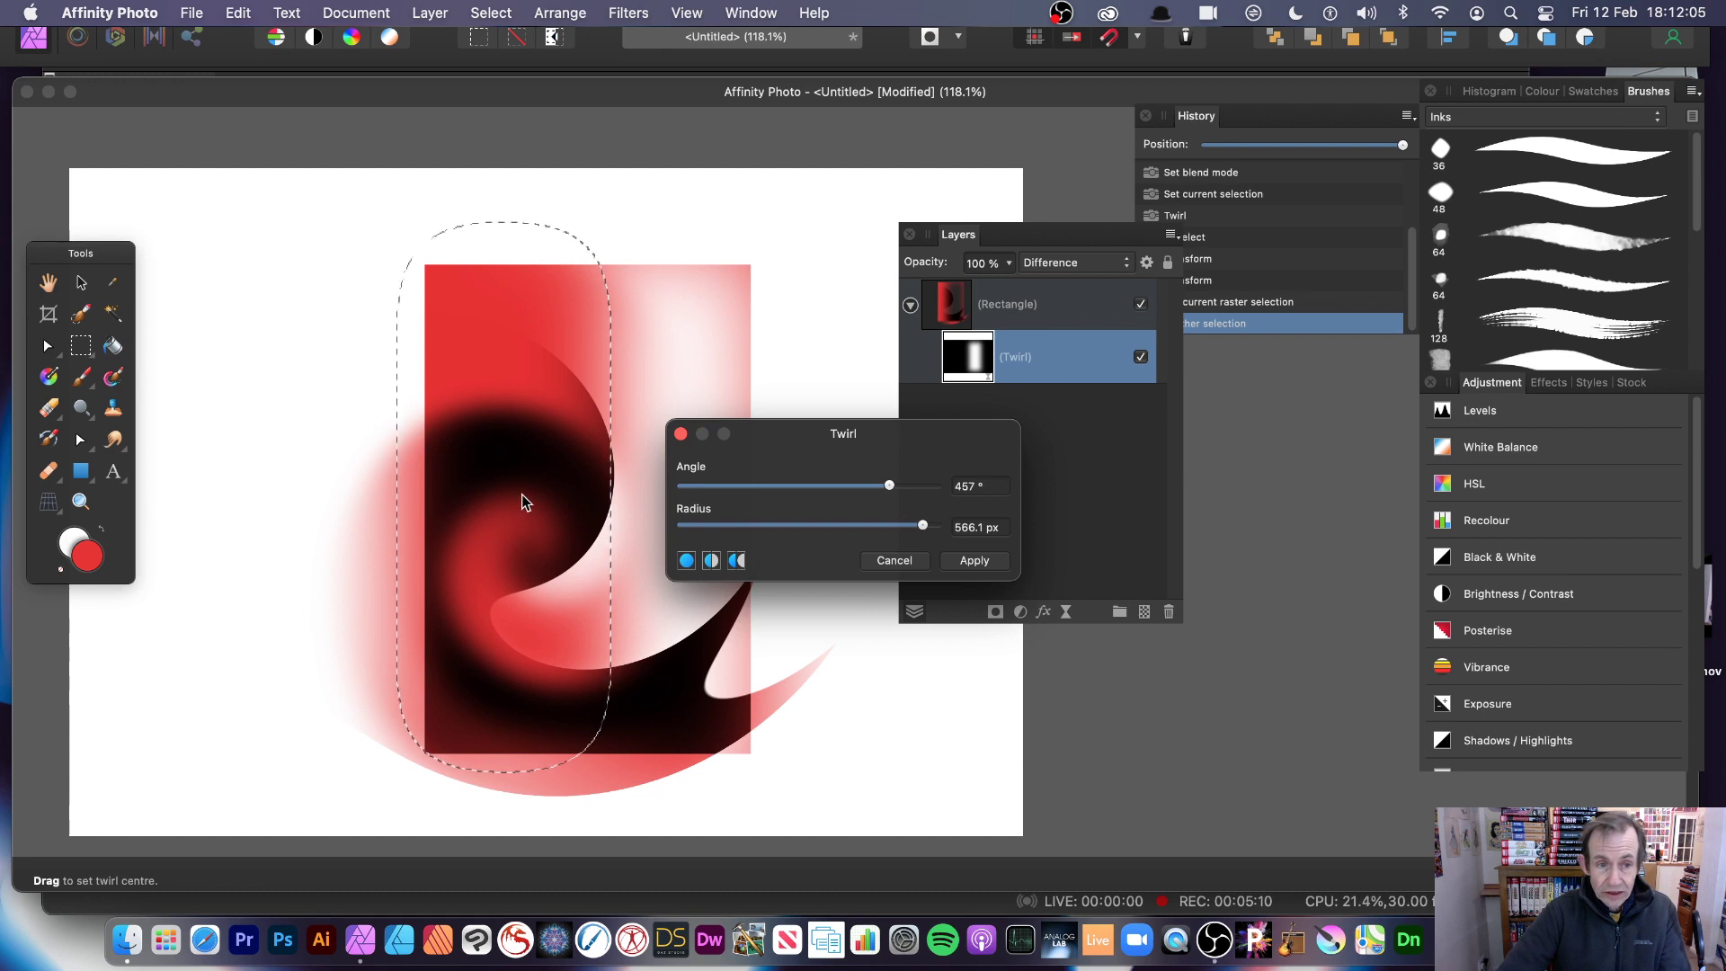
pyautogui.moveTo(926, 530); pyautogui.dragTo(928, 527)
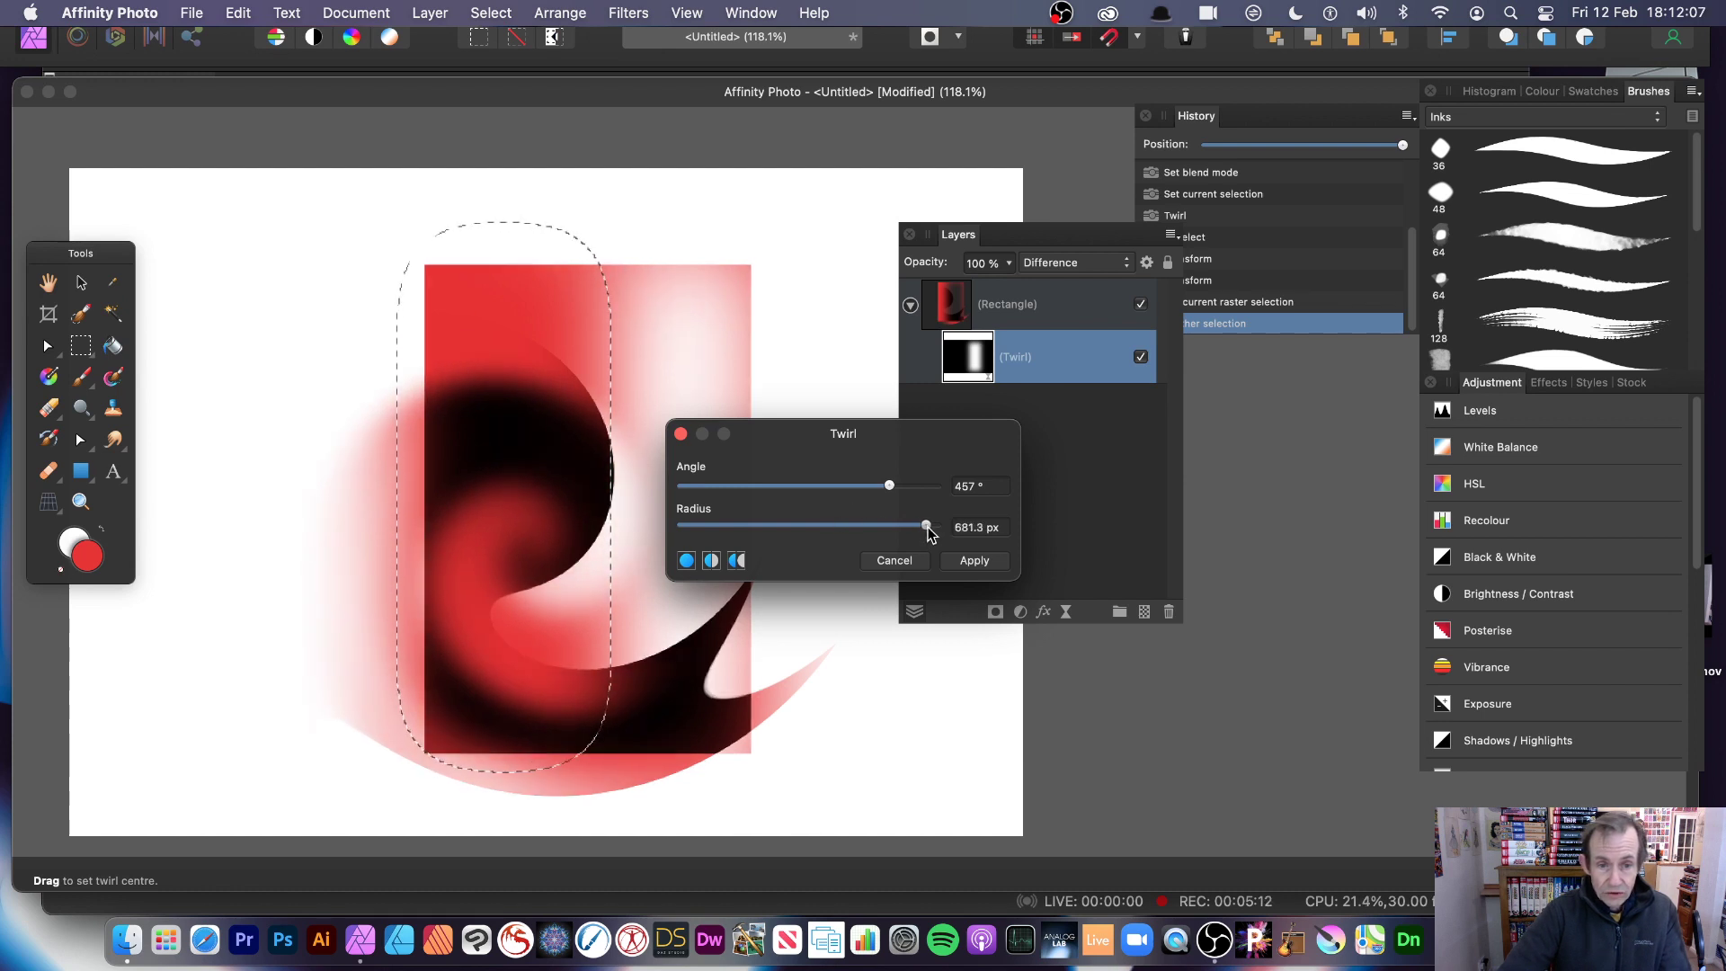
pyautogui.moveTo(568, 387)
pyautogui.mouseDown()
pyautogui.moveTo(567, 478)
pyautogui.moveTo(551, 444)
pyautogui.moveTo(535, 455)
pyautogui.mouseUp()
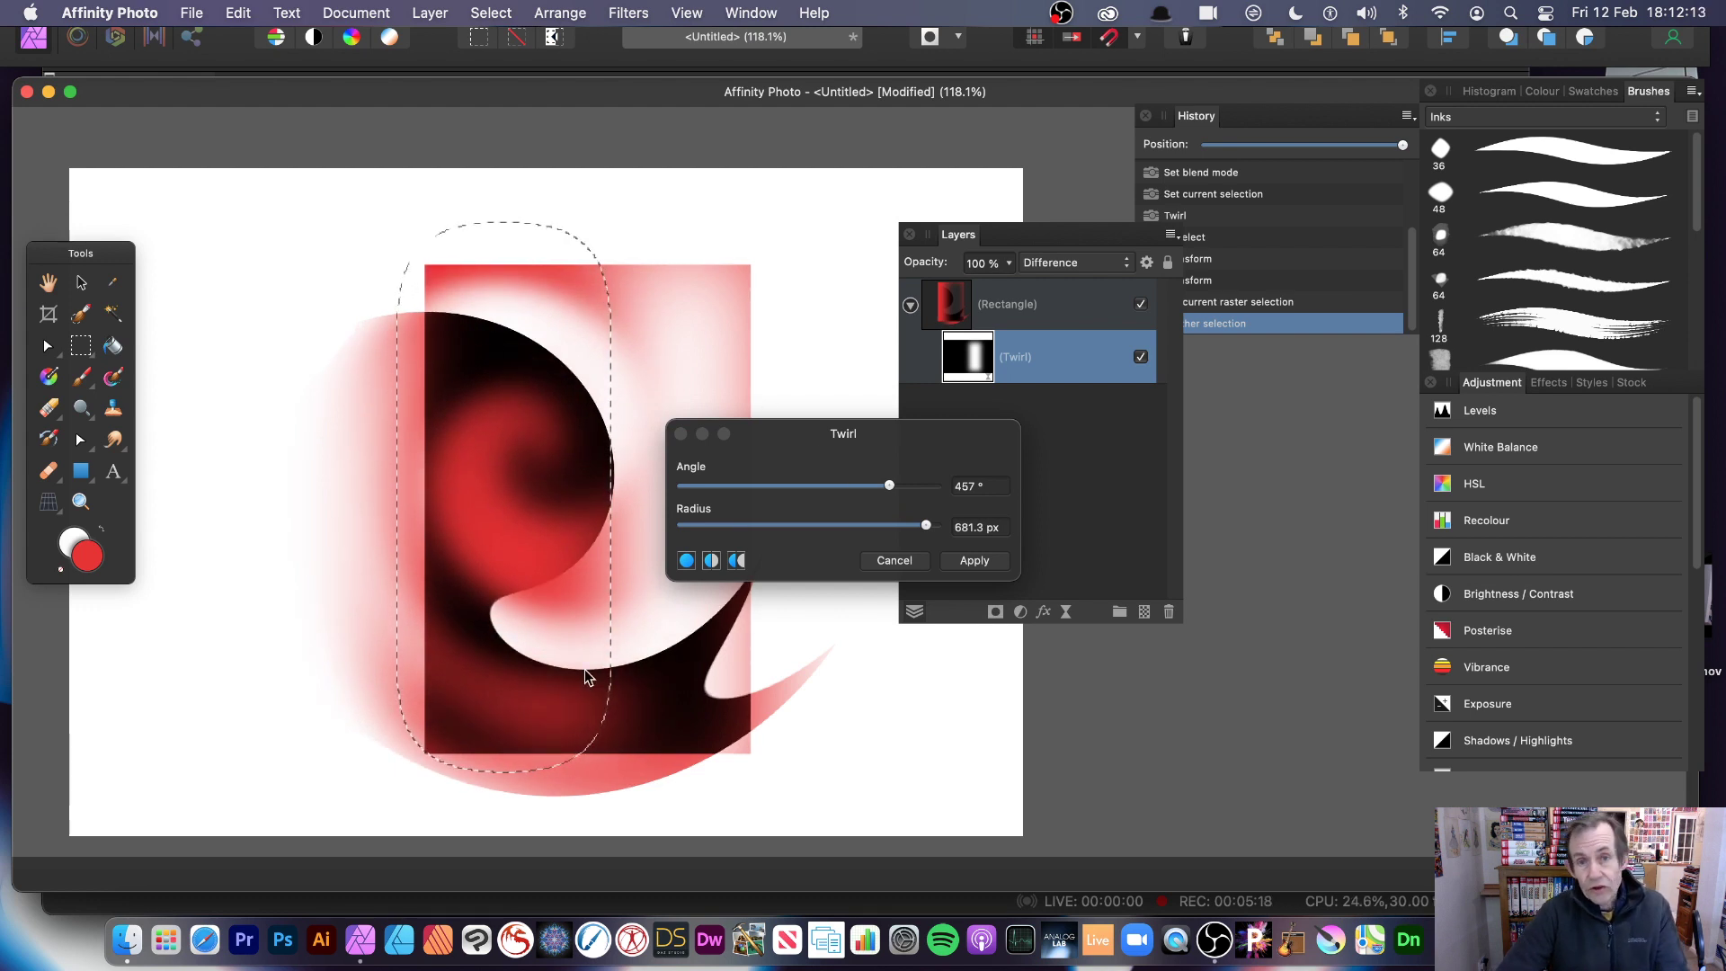
pyautogui.click(980, 560)
# Step: Deselect and move the Twirl layer left and down
pyautogui.click(481, 12)
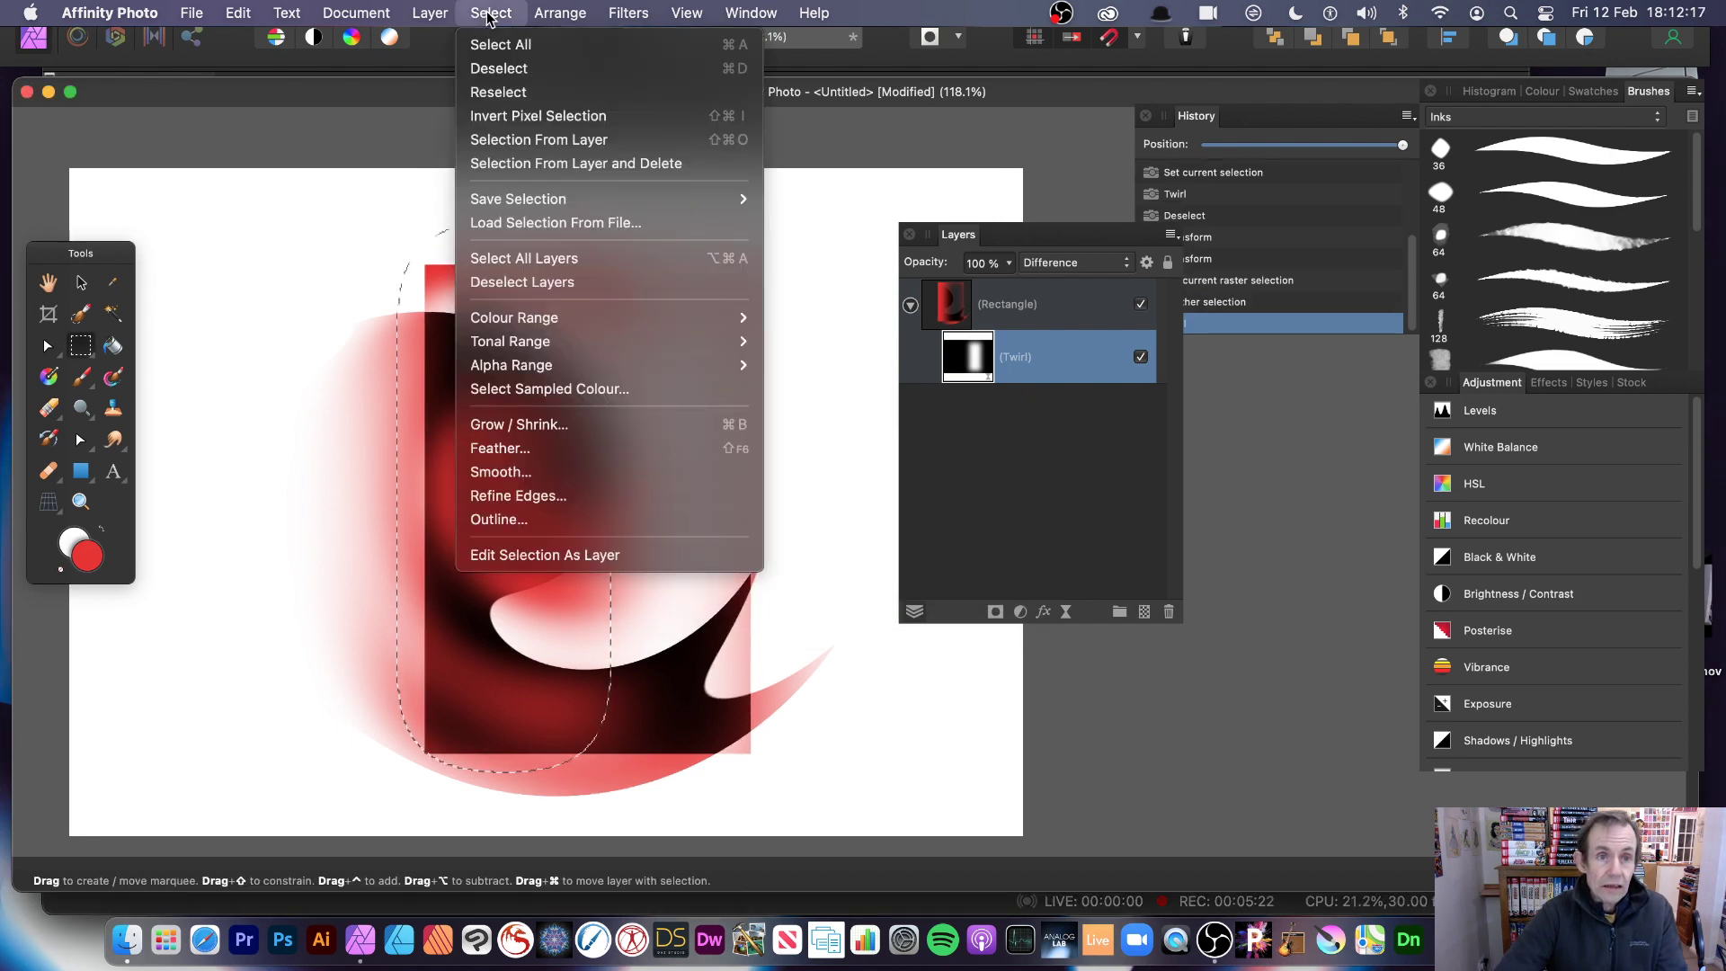
pyautogui.click(501, 66)
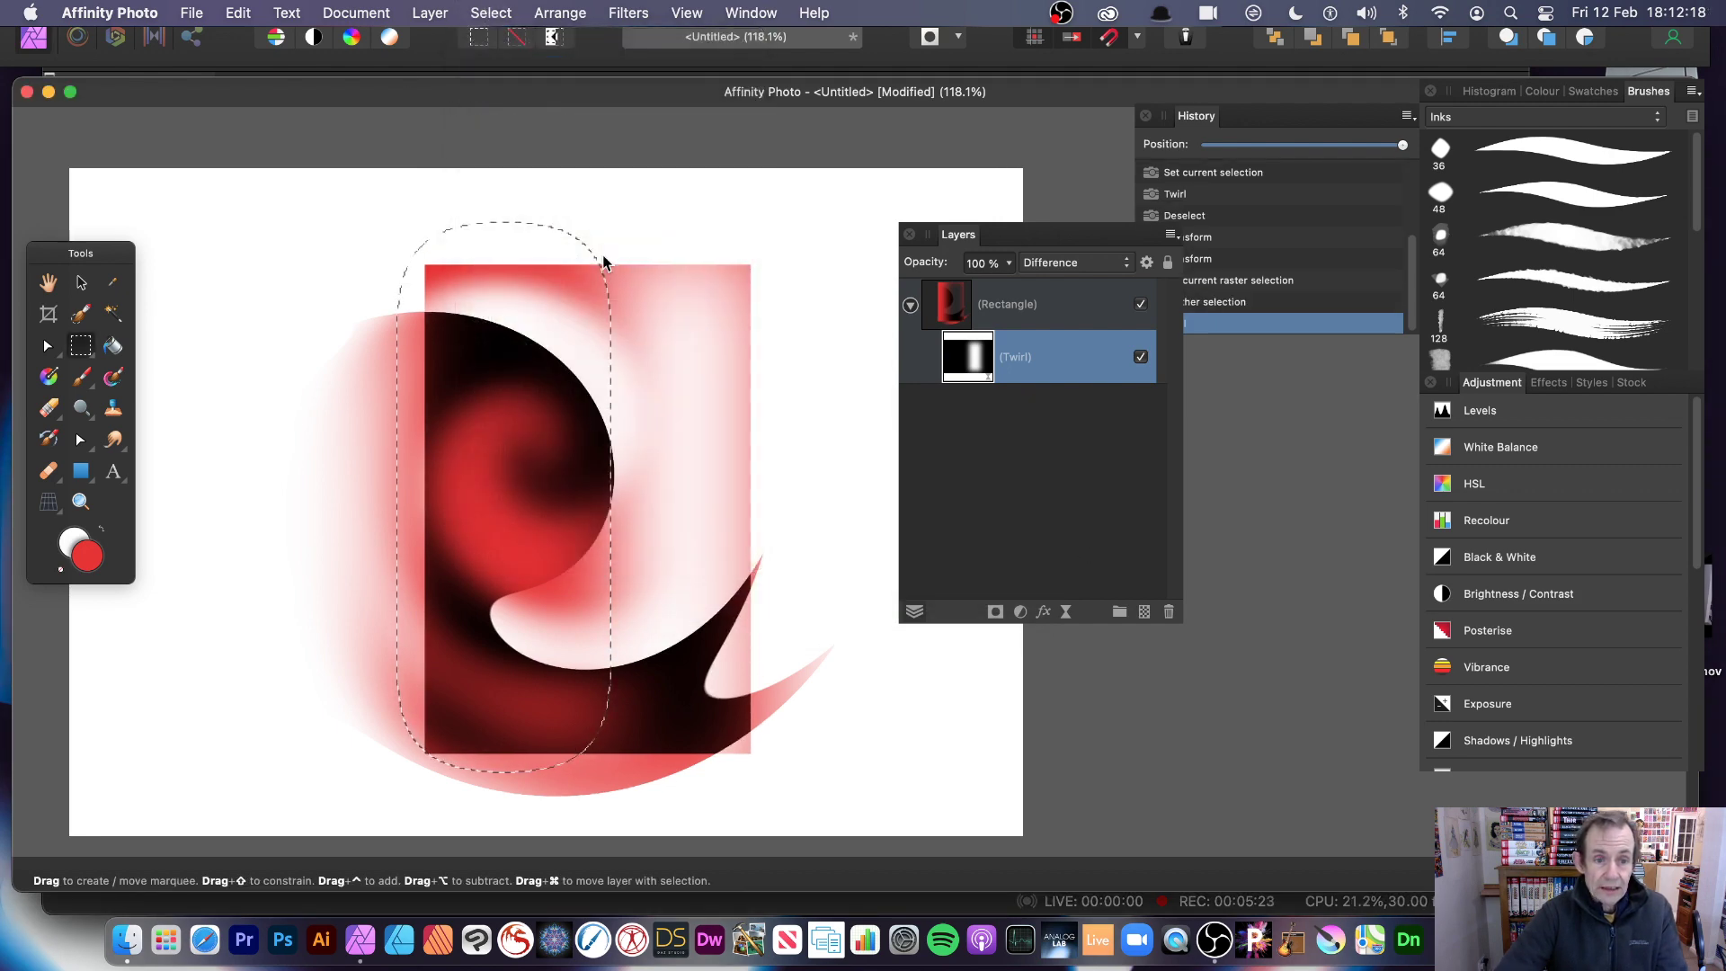
pyautogui.click(87, 286)
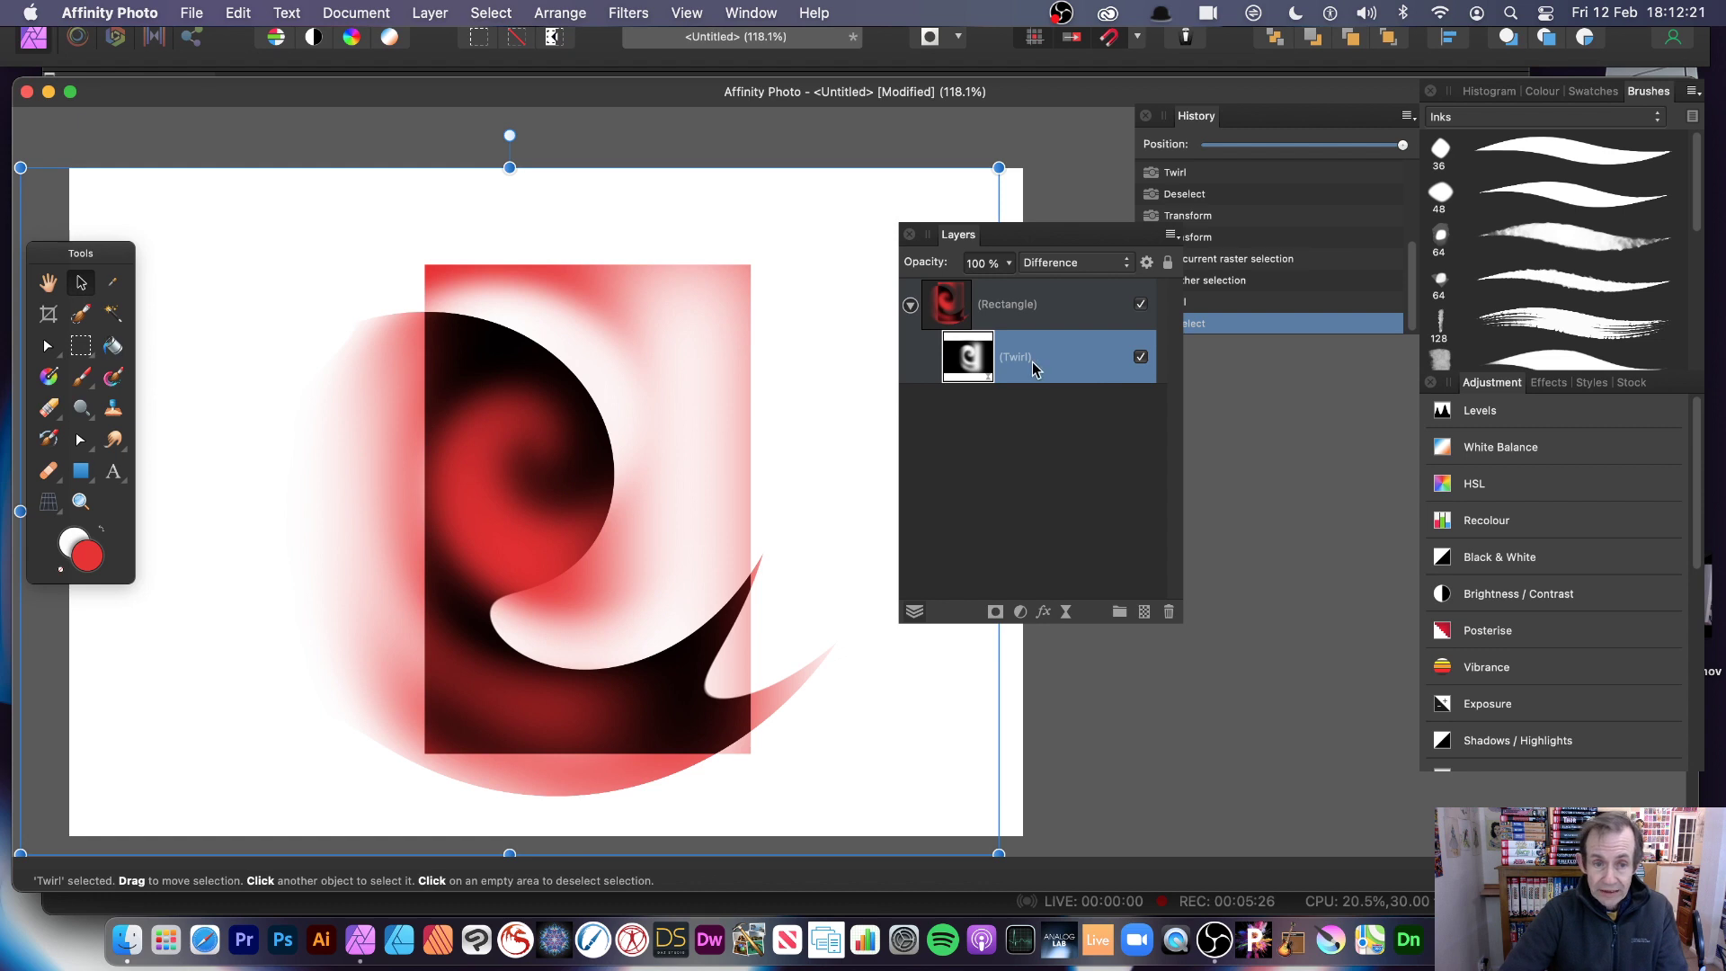
pyautogui.moveTo(634, 394)
pyautogui.mouseDown()
pyautogui.moveTo(438, 559)
pyautogui.moveTo(663, 576)
pyautogui.moveTo(629, 597)
pyautogui.moveTo(558, 529)
pyautogui.moveTo(590, 601)
pyautogui.moveTo(725, 628)
pyautogui.moveTo(810, 532)
pyautogui.moveTo(698, 502)
pyautogui.moveTo(730, 514)
pyautogui.mouseUp()
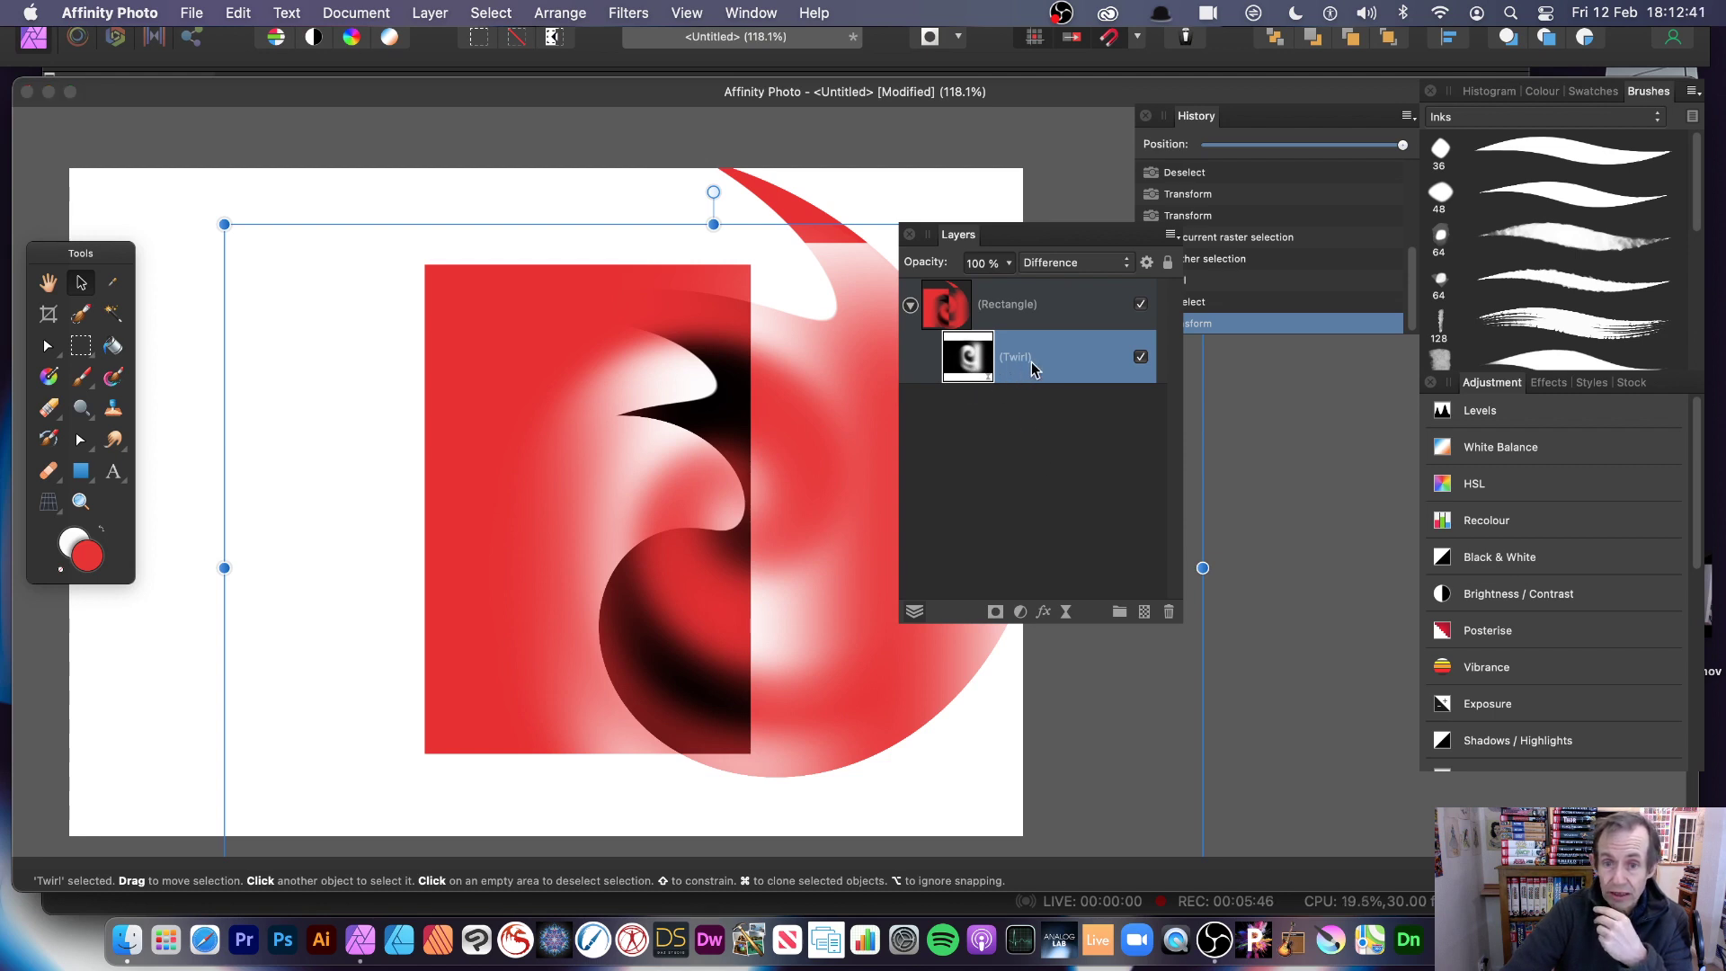
# Step: Duplicate the Twirl layer
pyautogui.click(960, 364)
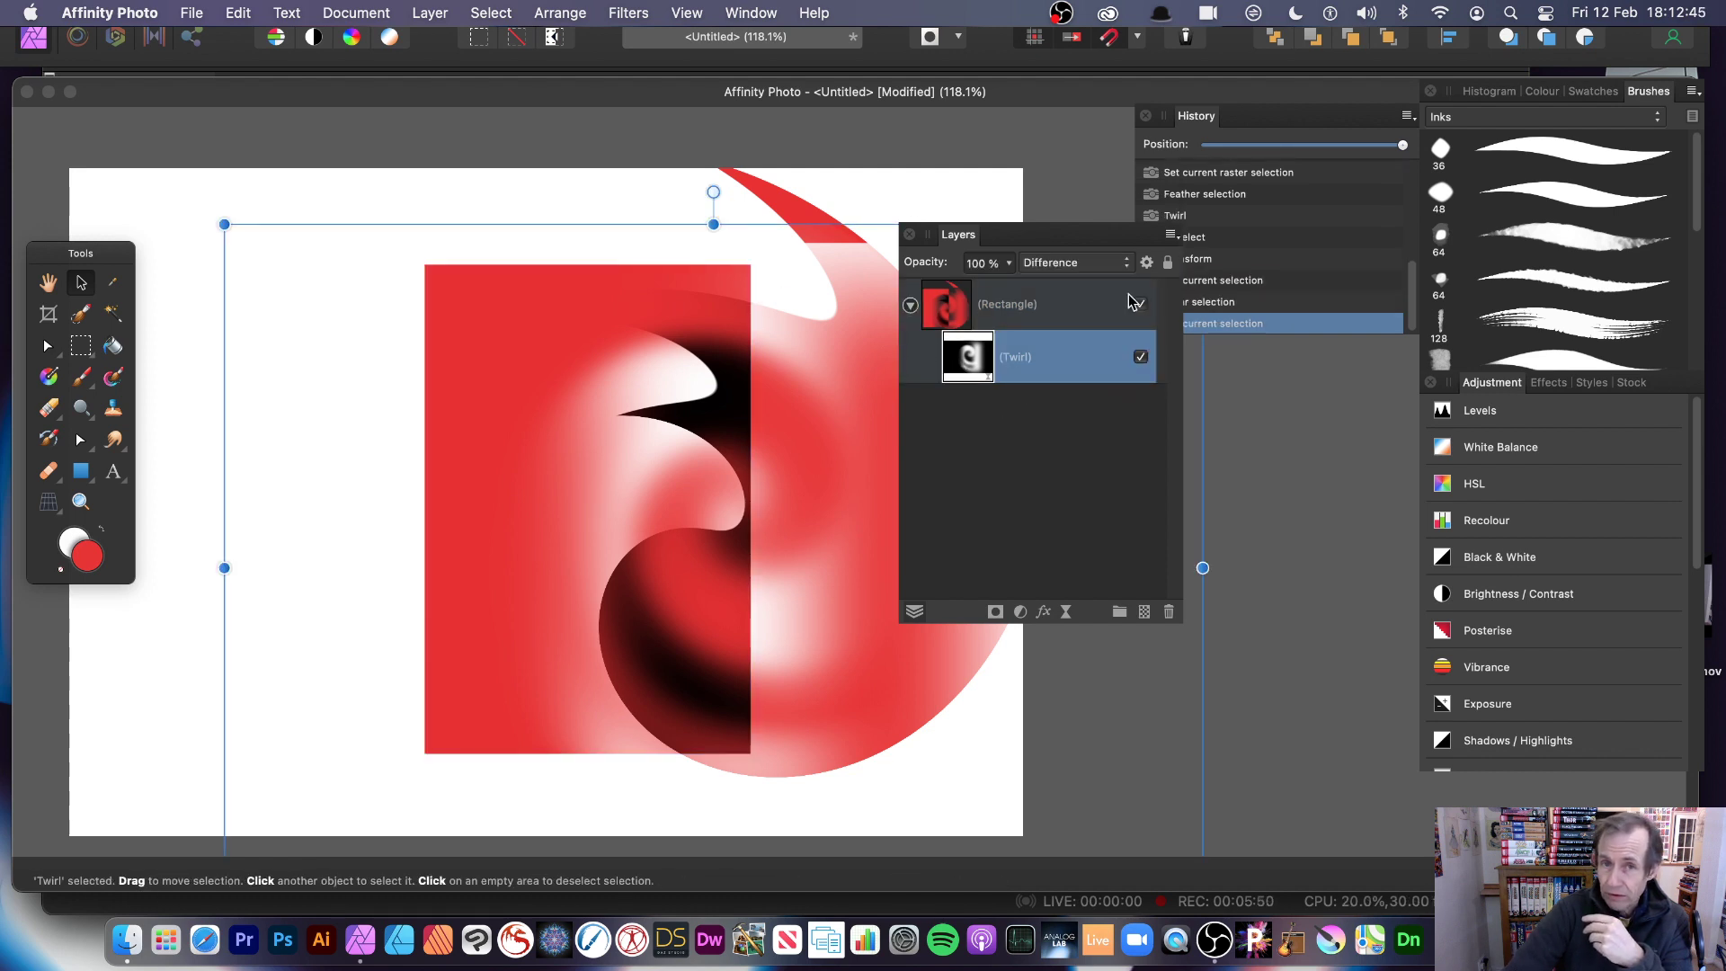
pyautogui.click(421, 14)
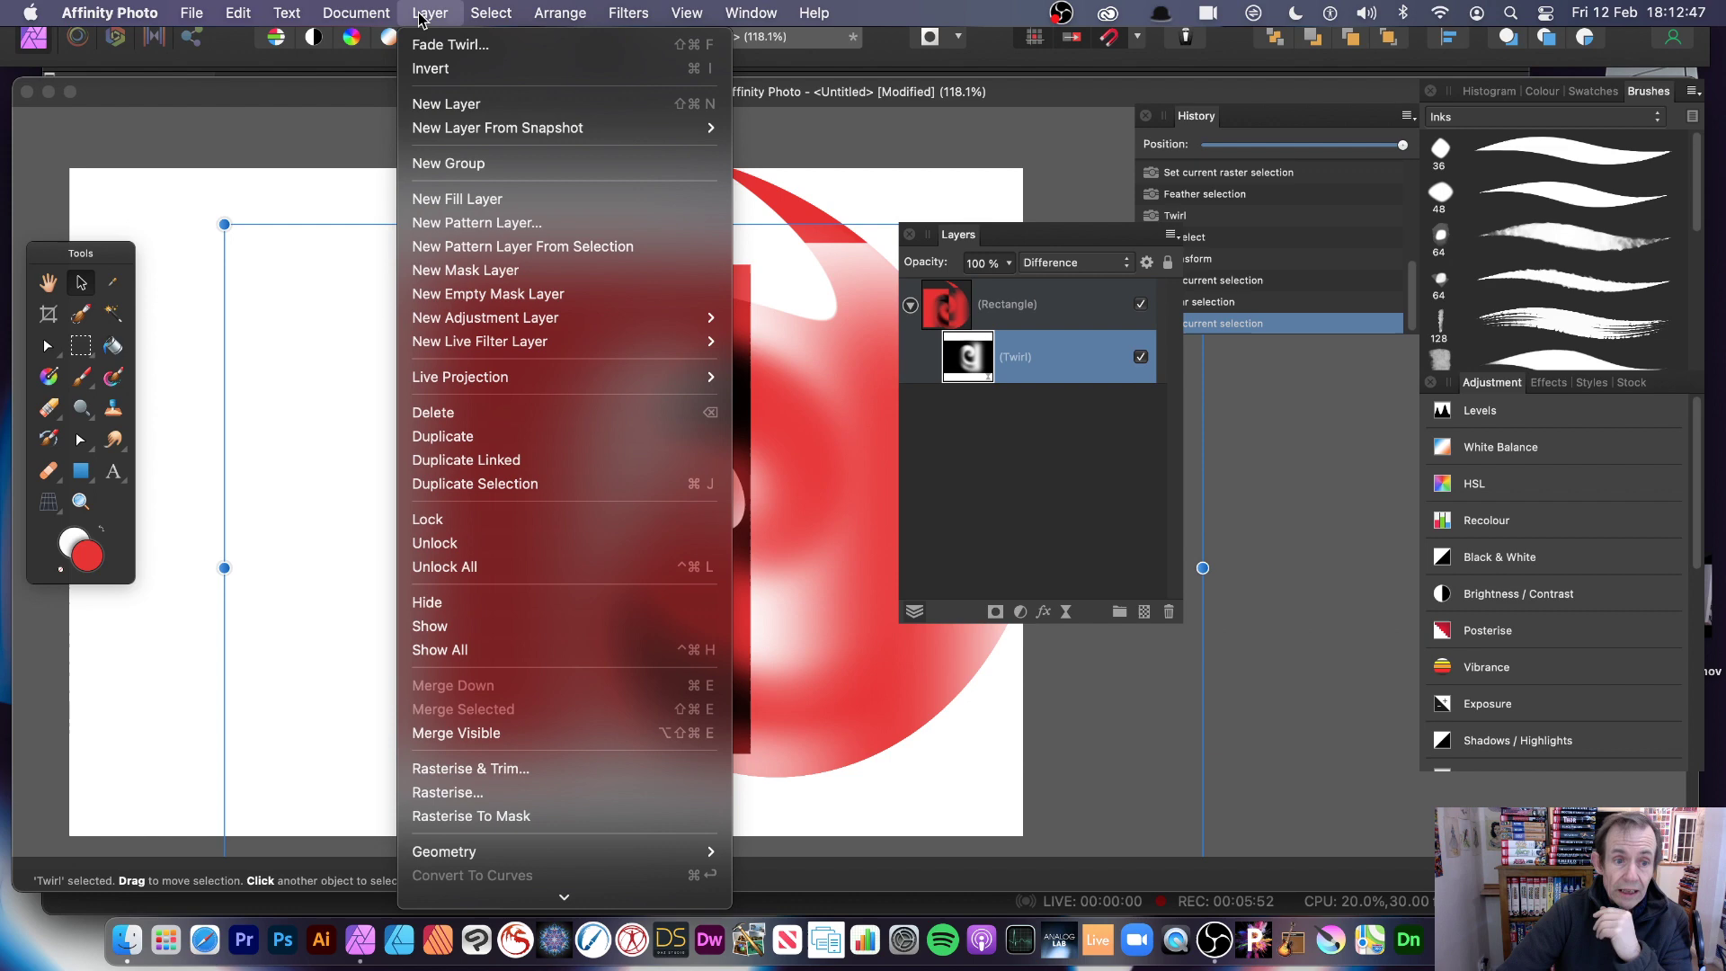
pyautogui.click(502, 440)
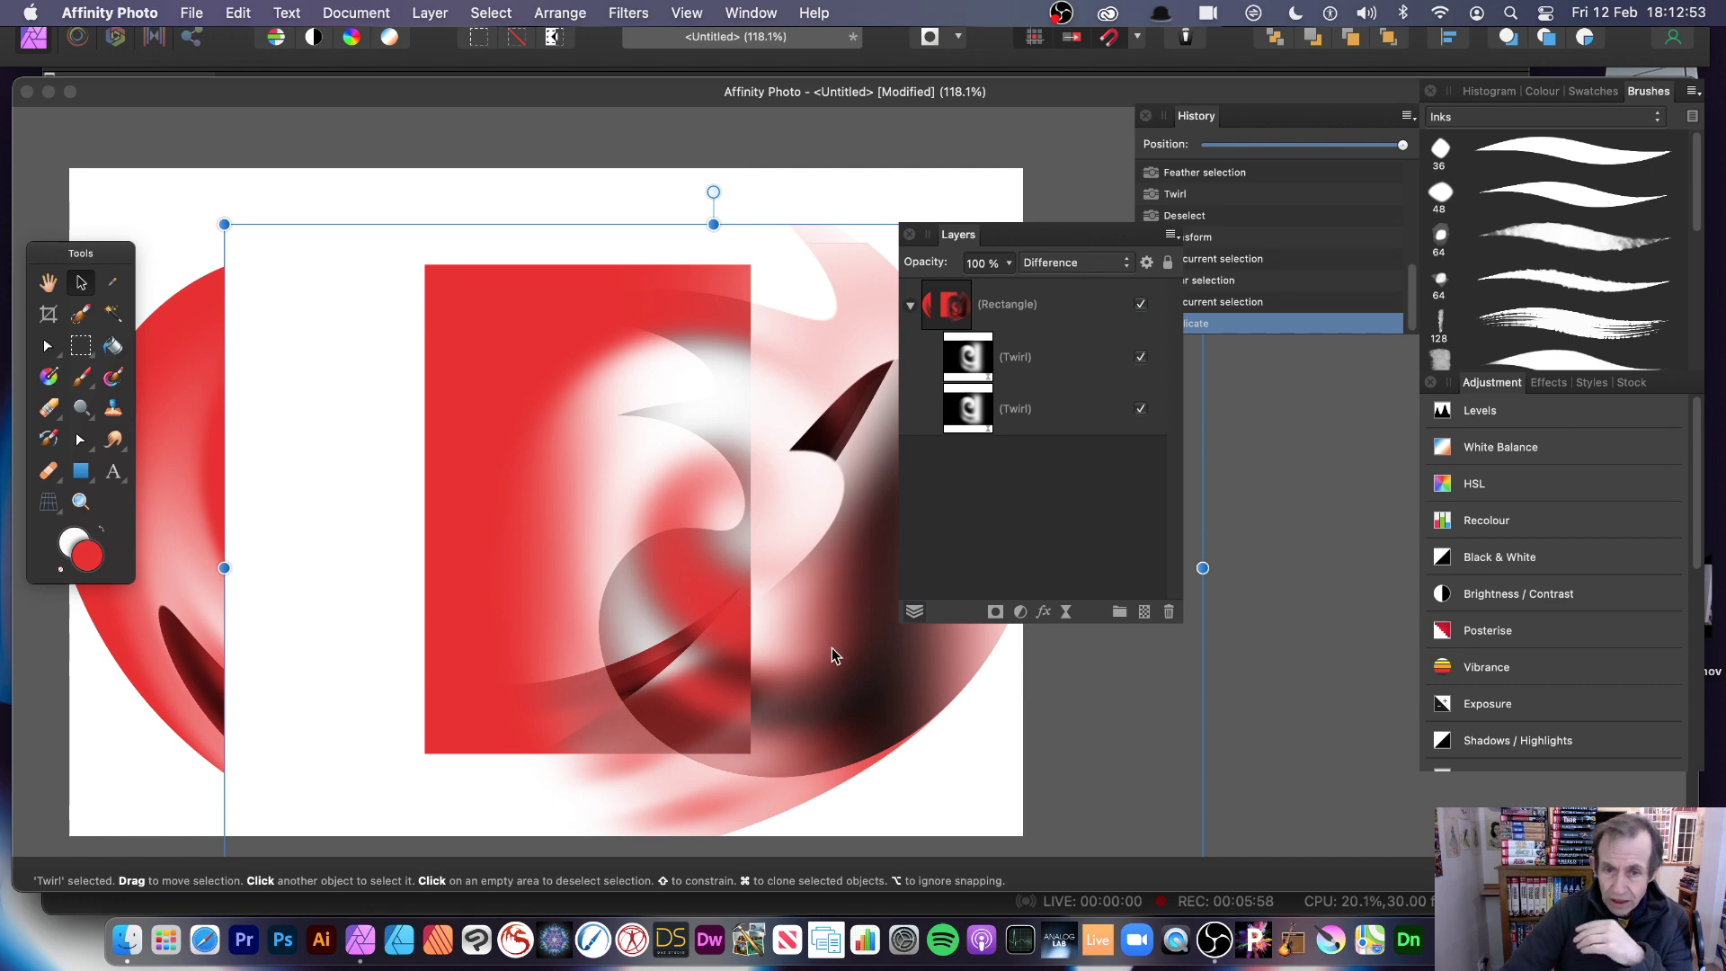
# Step: Move the upper Twirl copy left and down and rotate it
pyautogui.click(976, 373)
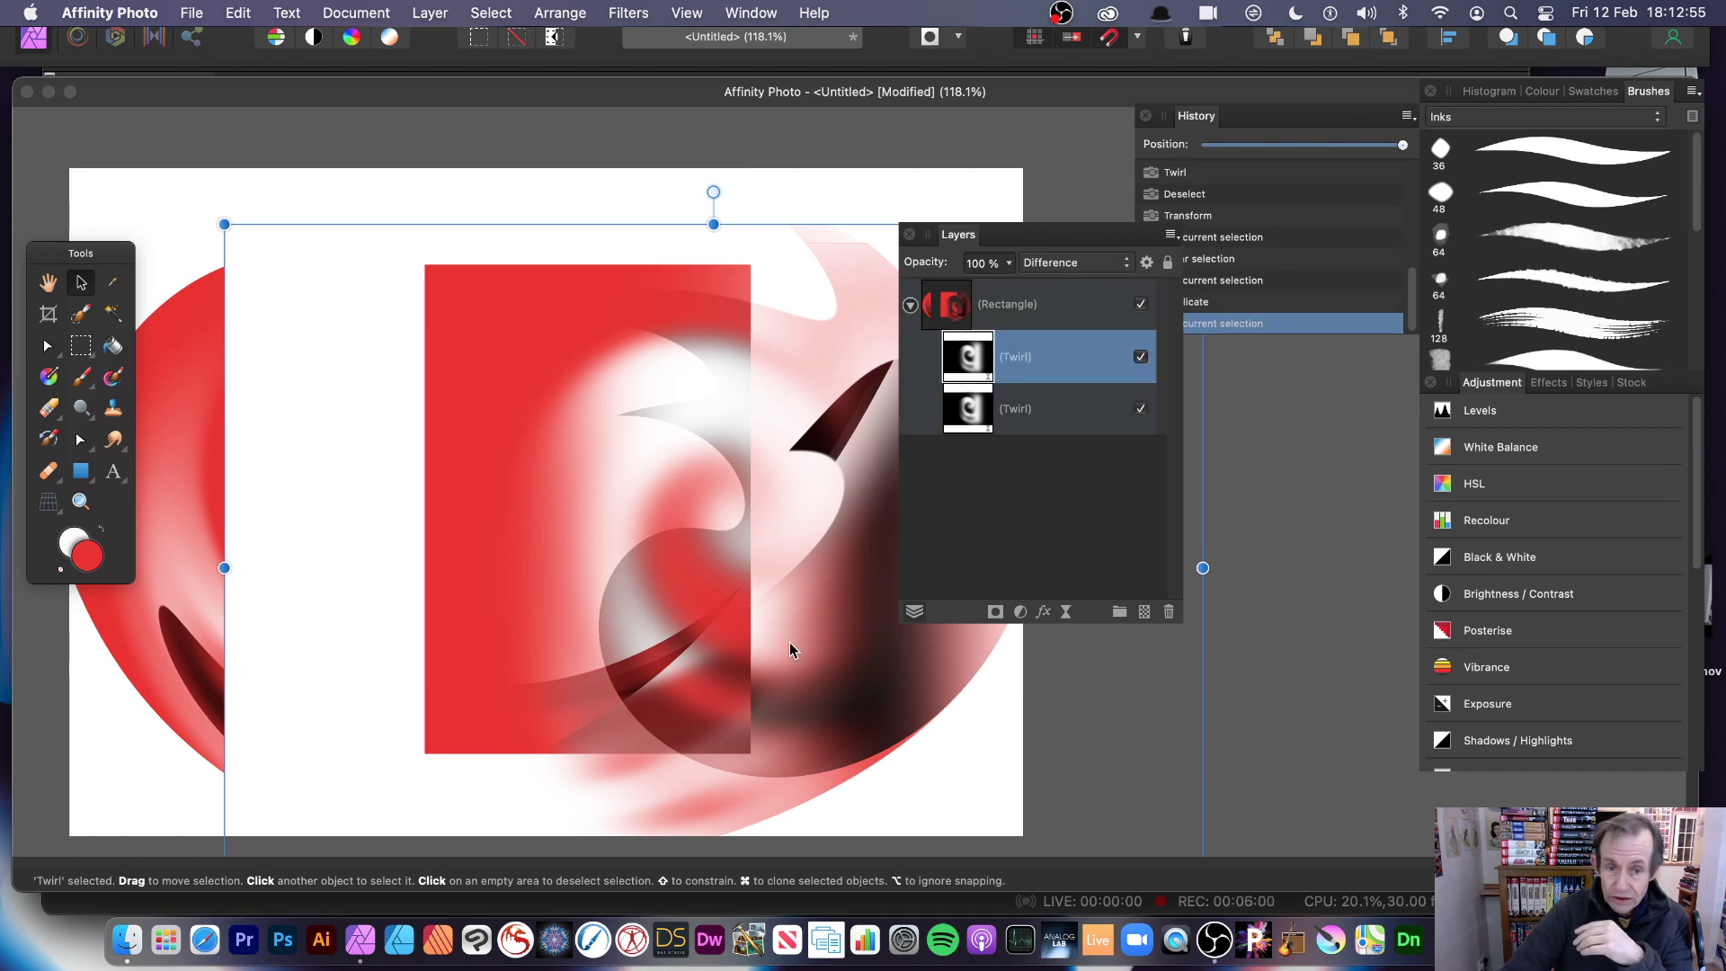
pyautogui.moveTo(799, 631)
pyautogui.mouseDown()
pyautogui.moveTo(687, 486)
pyautogui.moveTo(646, 482)
pyautogui.mouseUp()
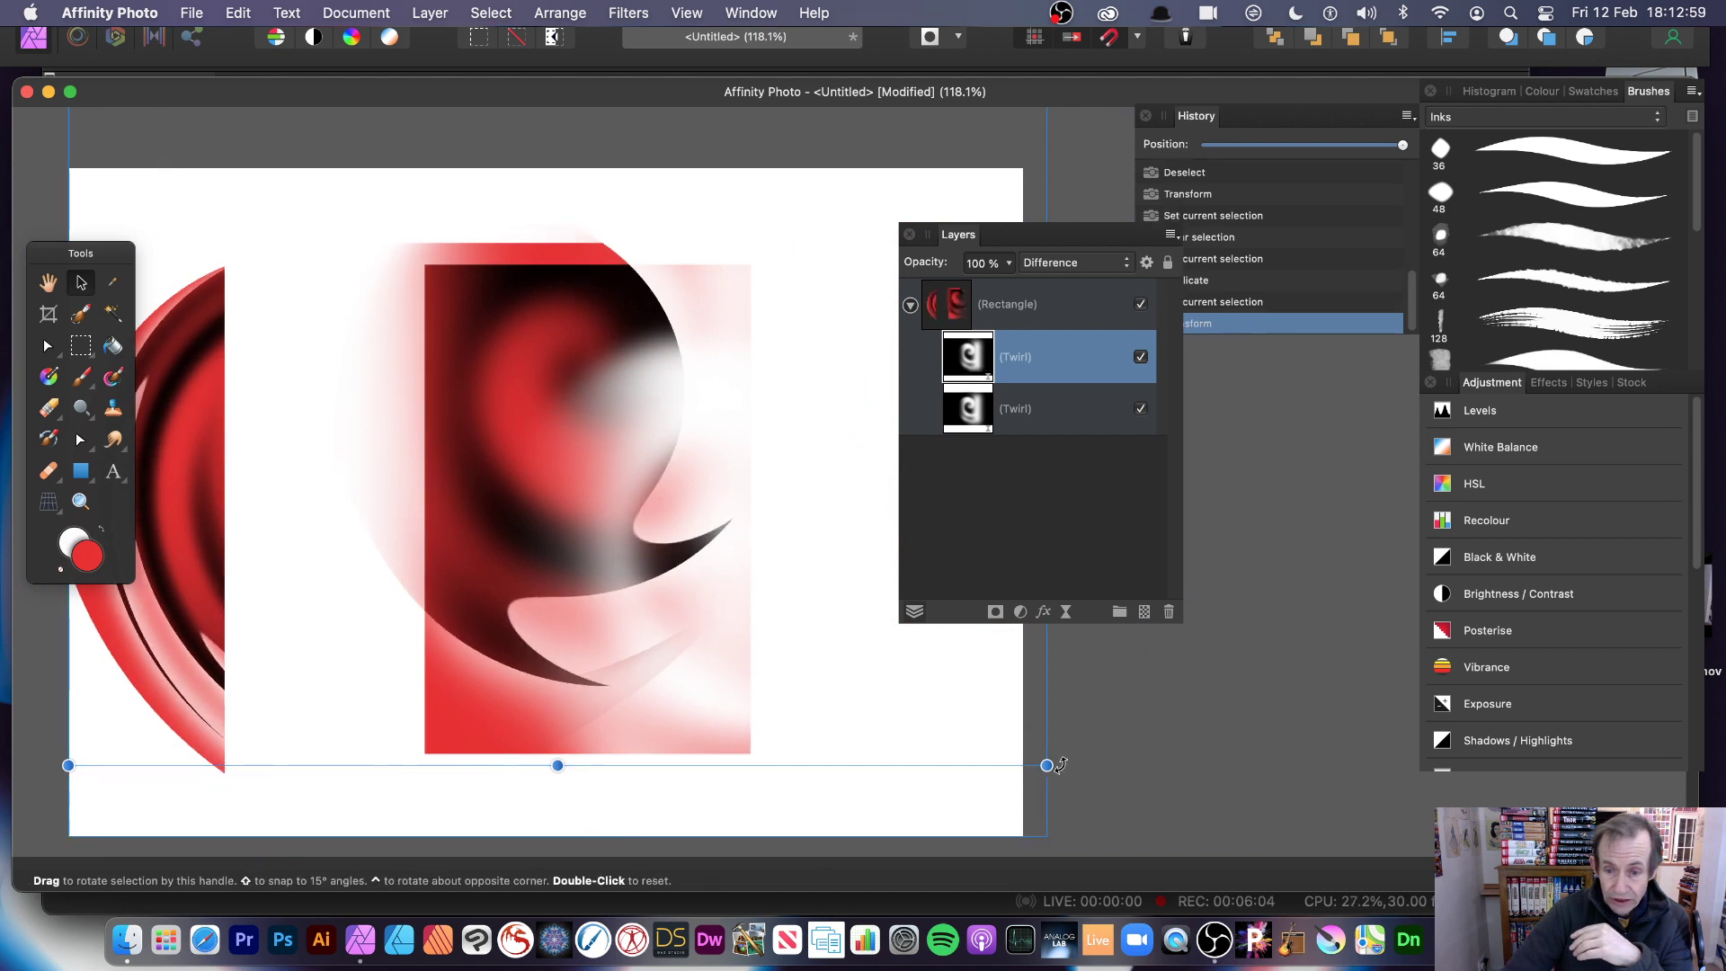
pyautogui.moveTo(1055, 767); pyautogui.dragTo(938, 730)
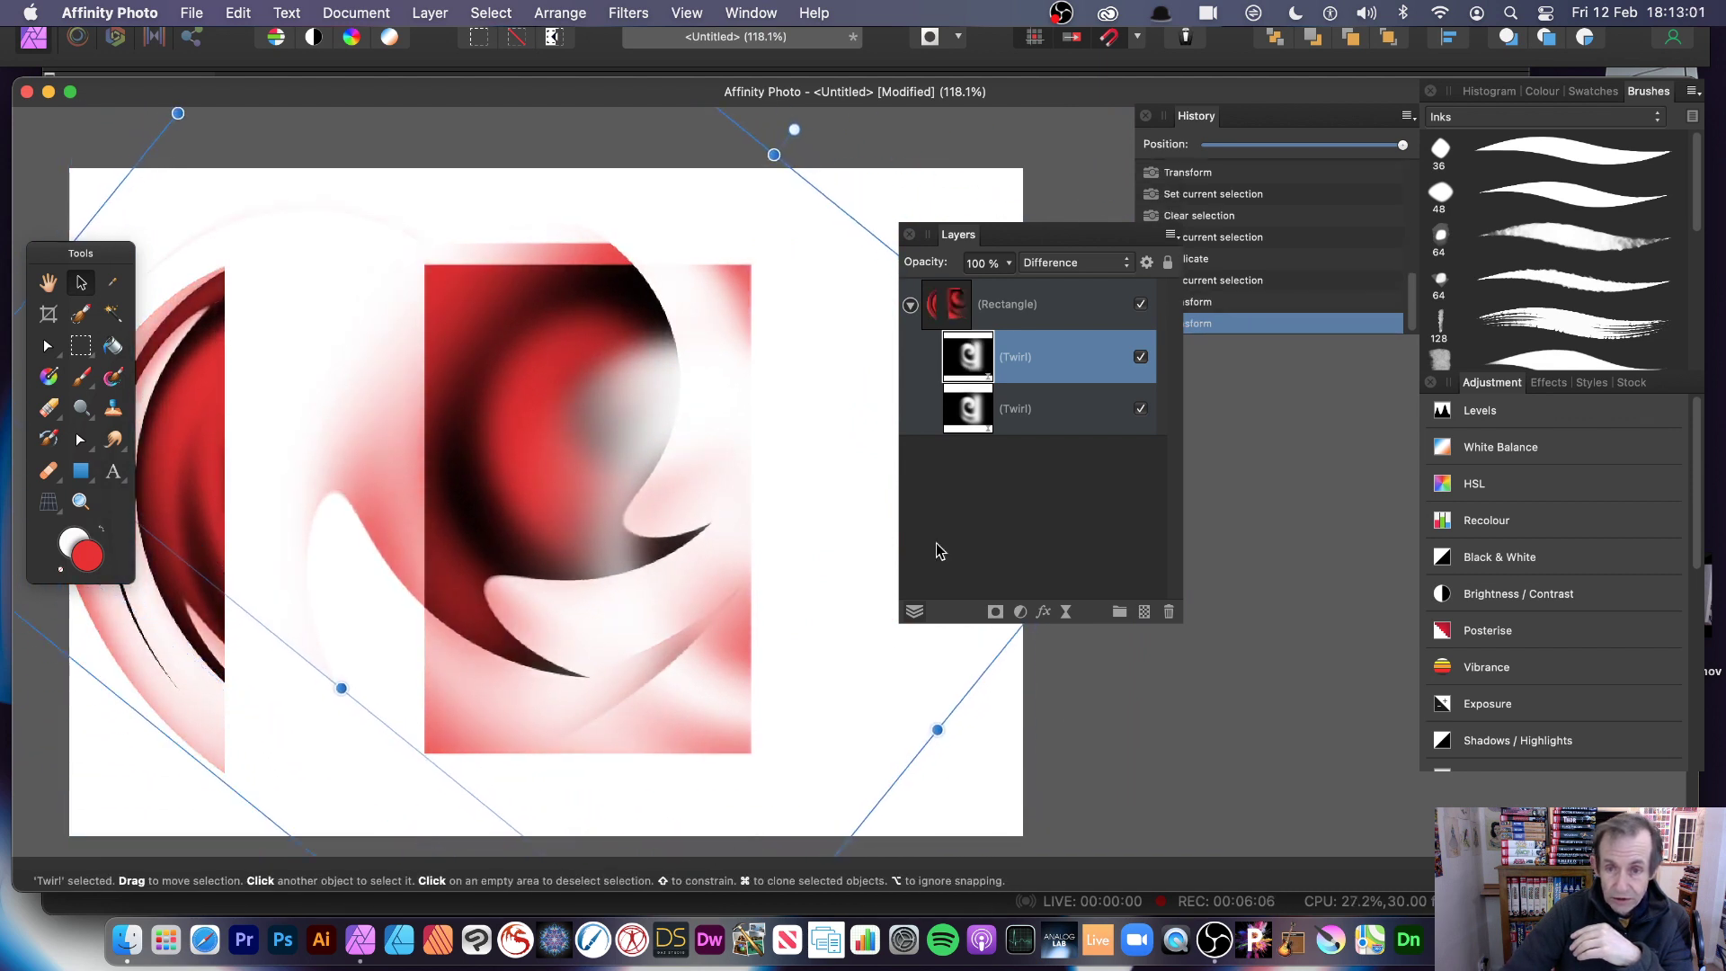
# Step: Stretch the lower Twirl copy taller and shift it right
pyautogui.click(968, 423)
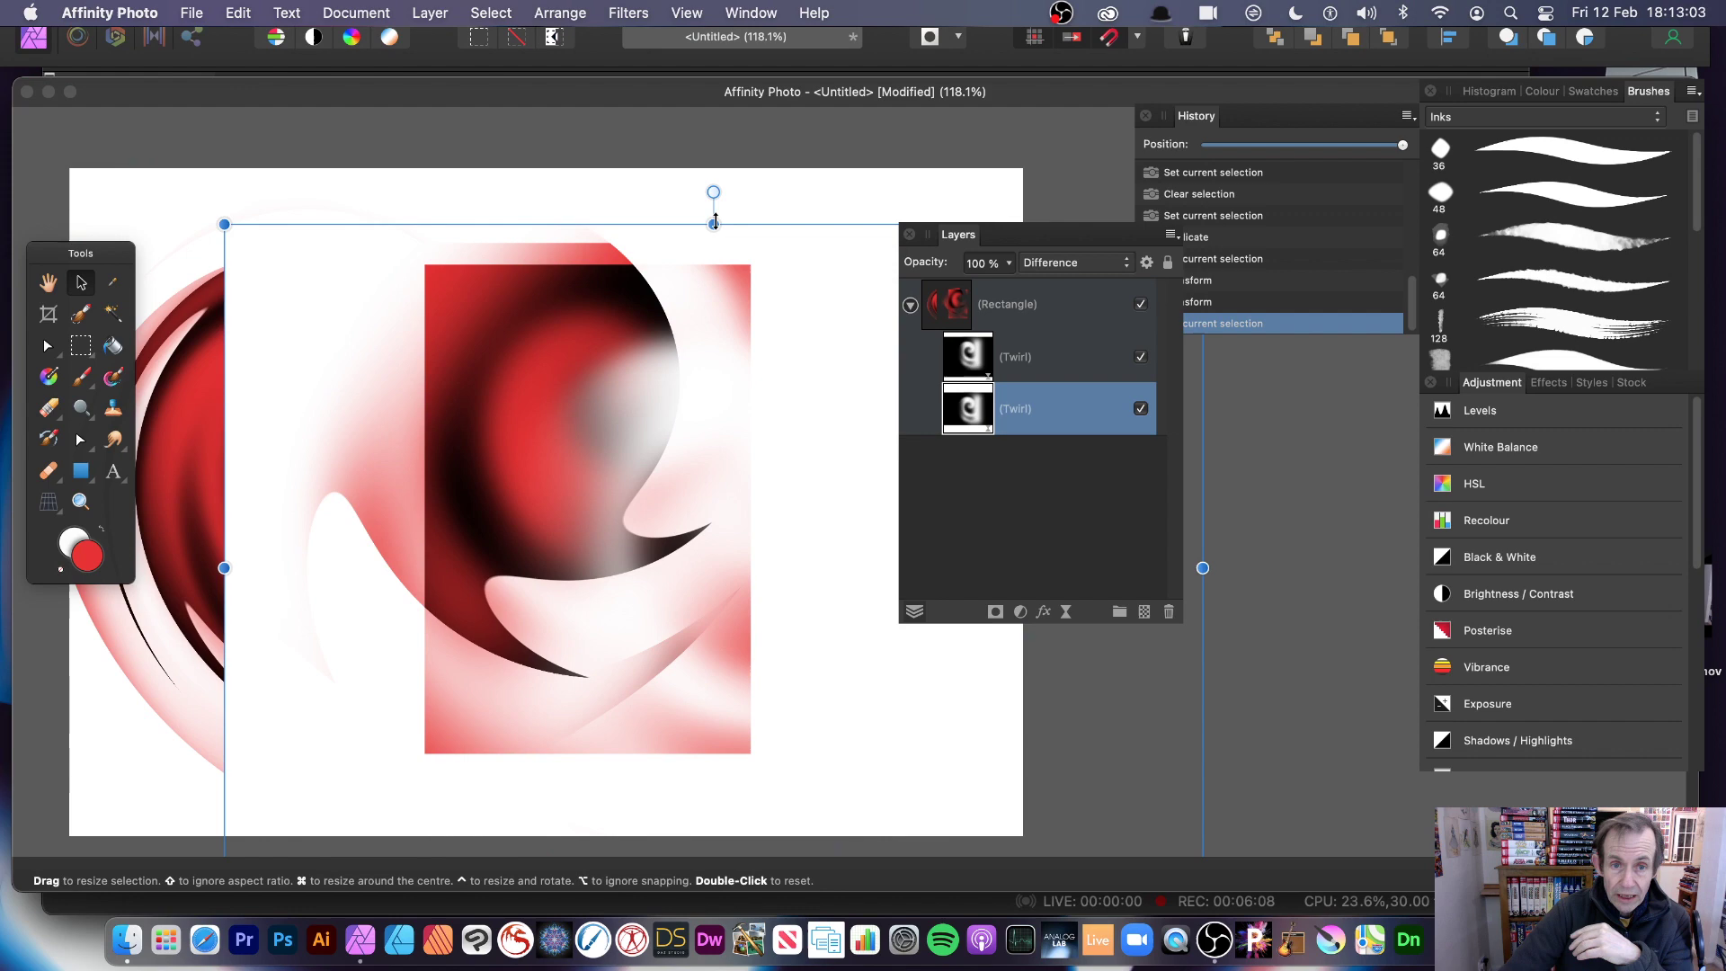
pyautogui.moveTo(713, 224); pyautogui.dragTo(714, 182)
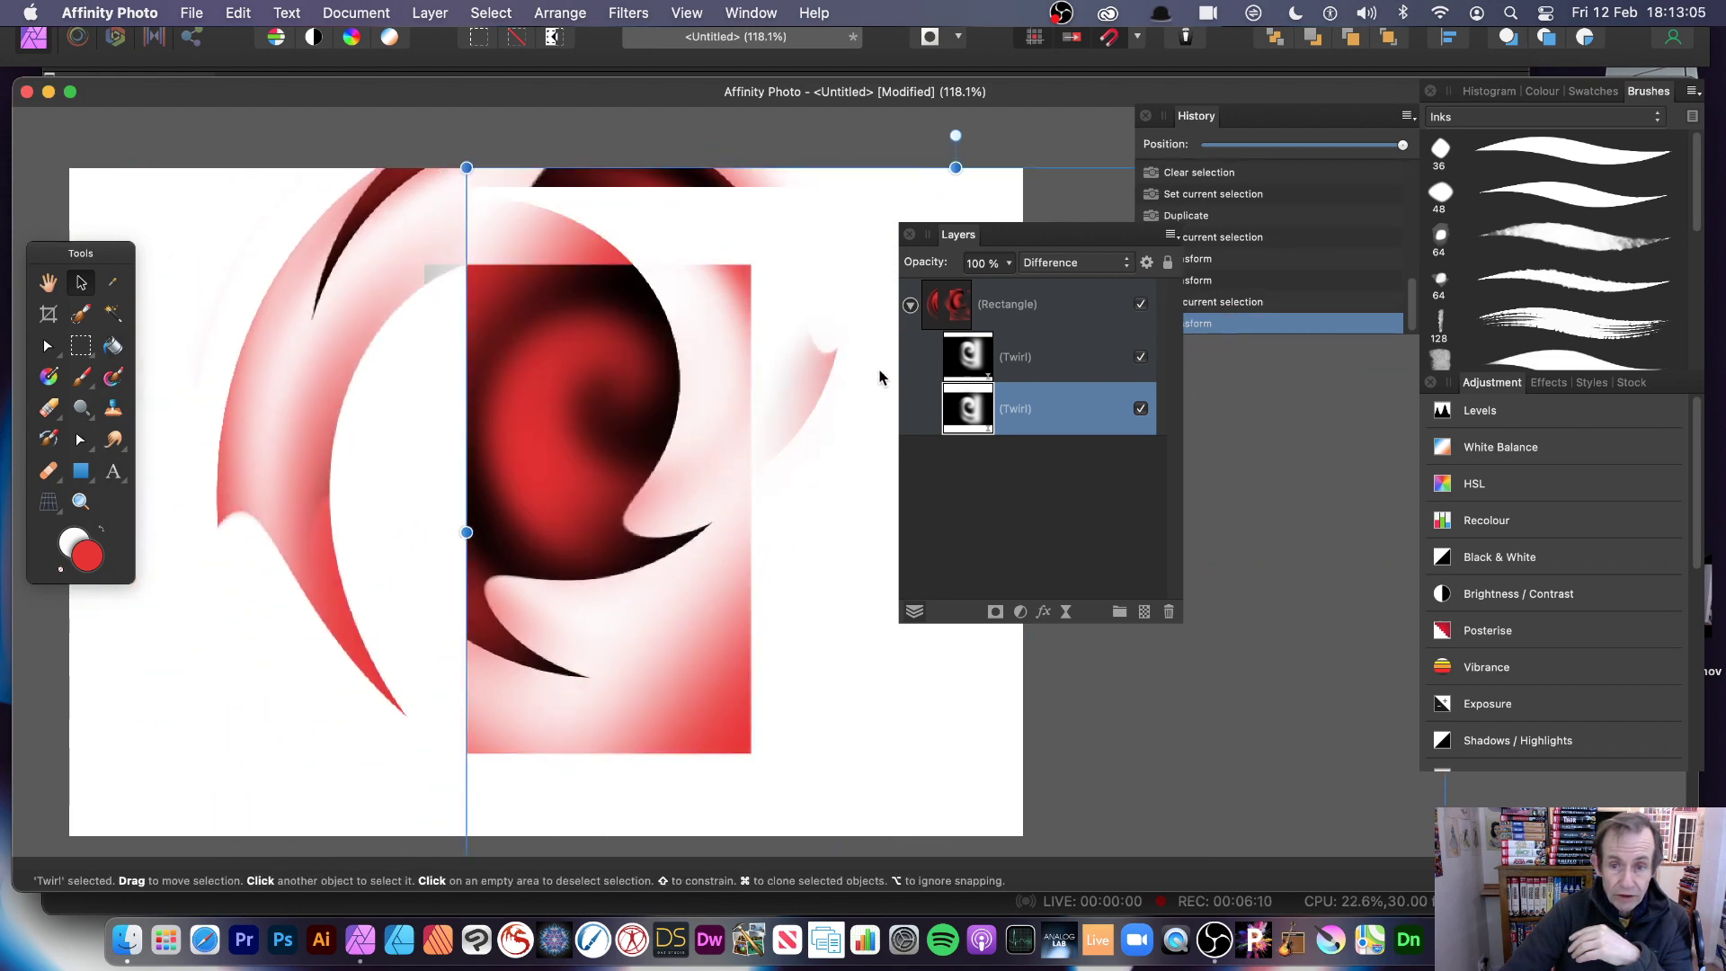
pyautogui.moveTo(635, 380); pyautogui.dragTo(782, 376)
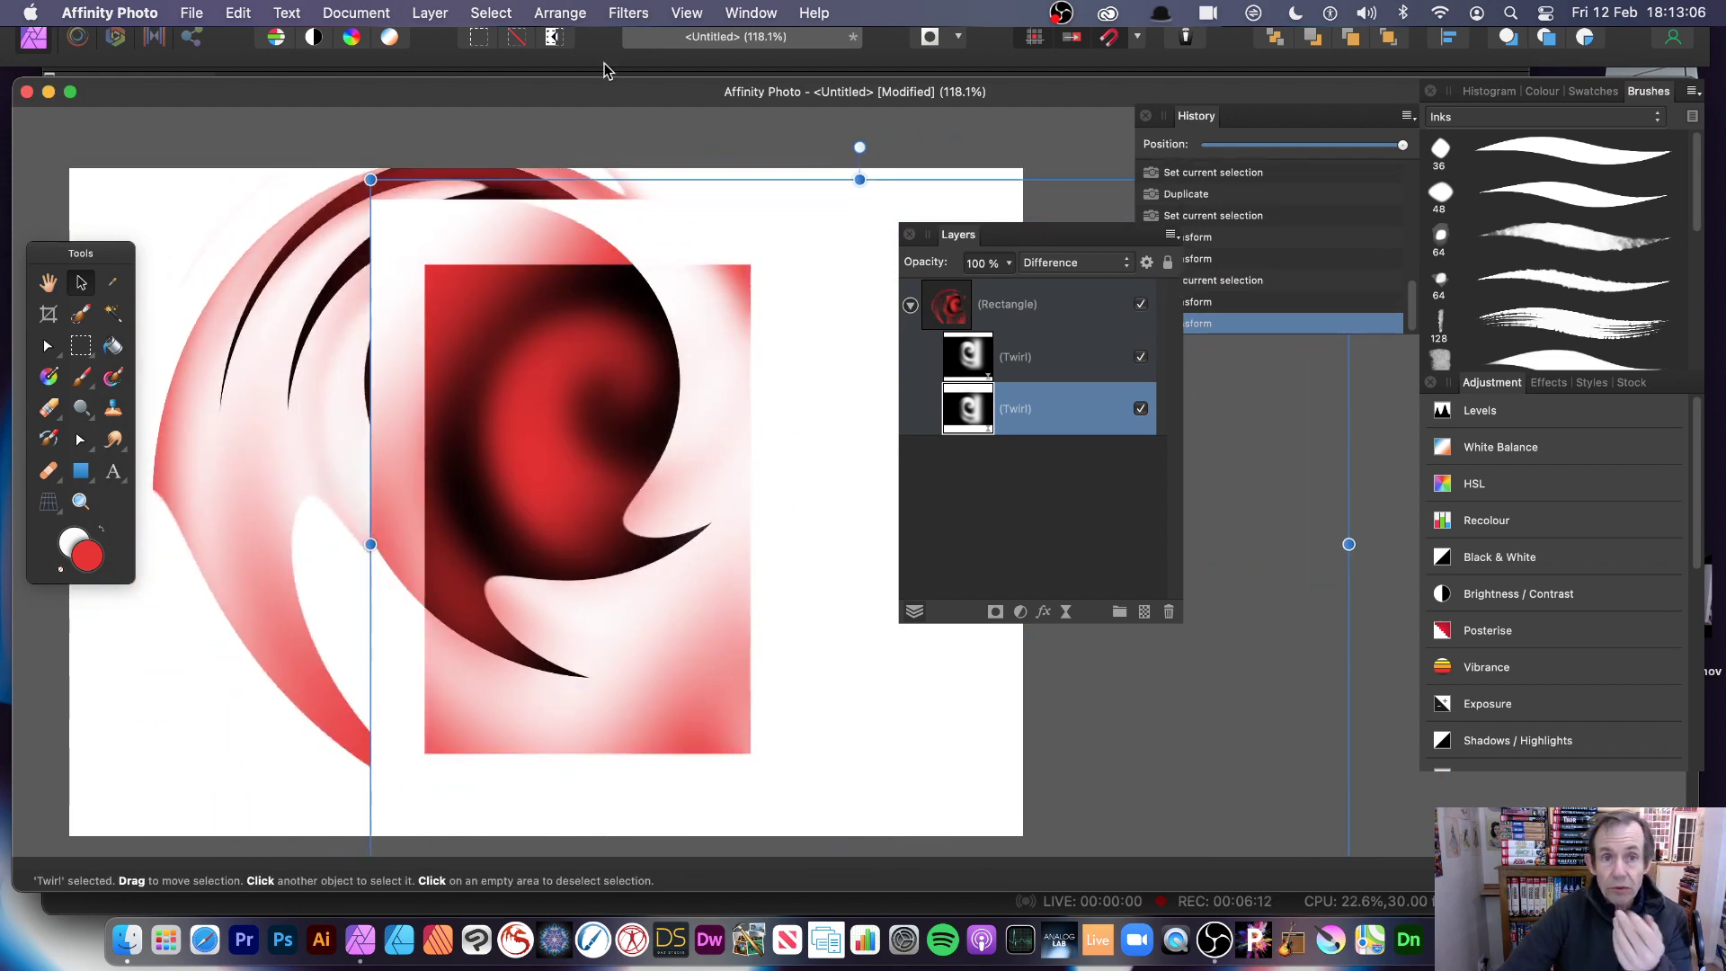
# Step: Apply a 379° Twirl with 453.2 px radius to the lower Twirl copy
pyautogui.click(632, 14)
pyautogui.moveTo(631, 127)
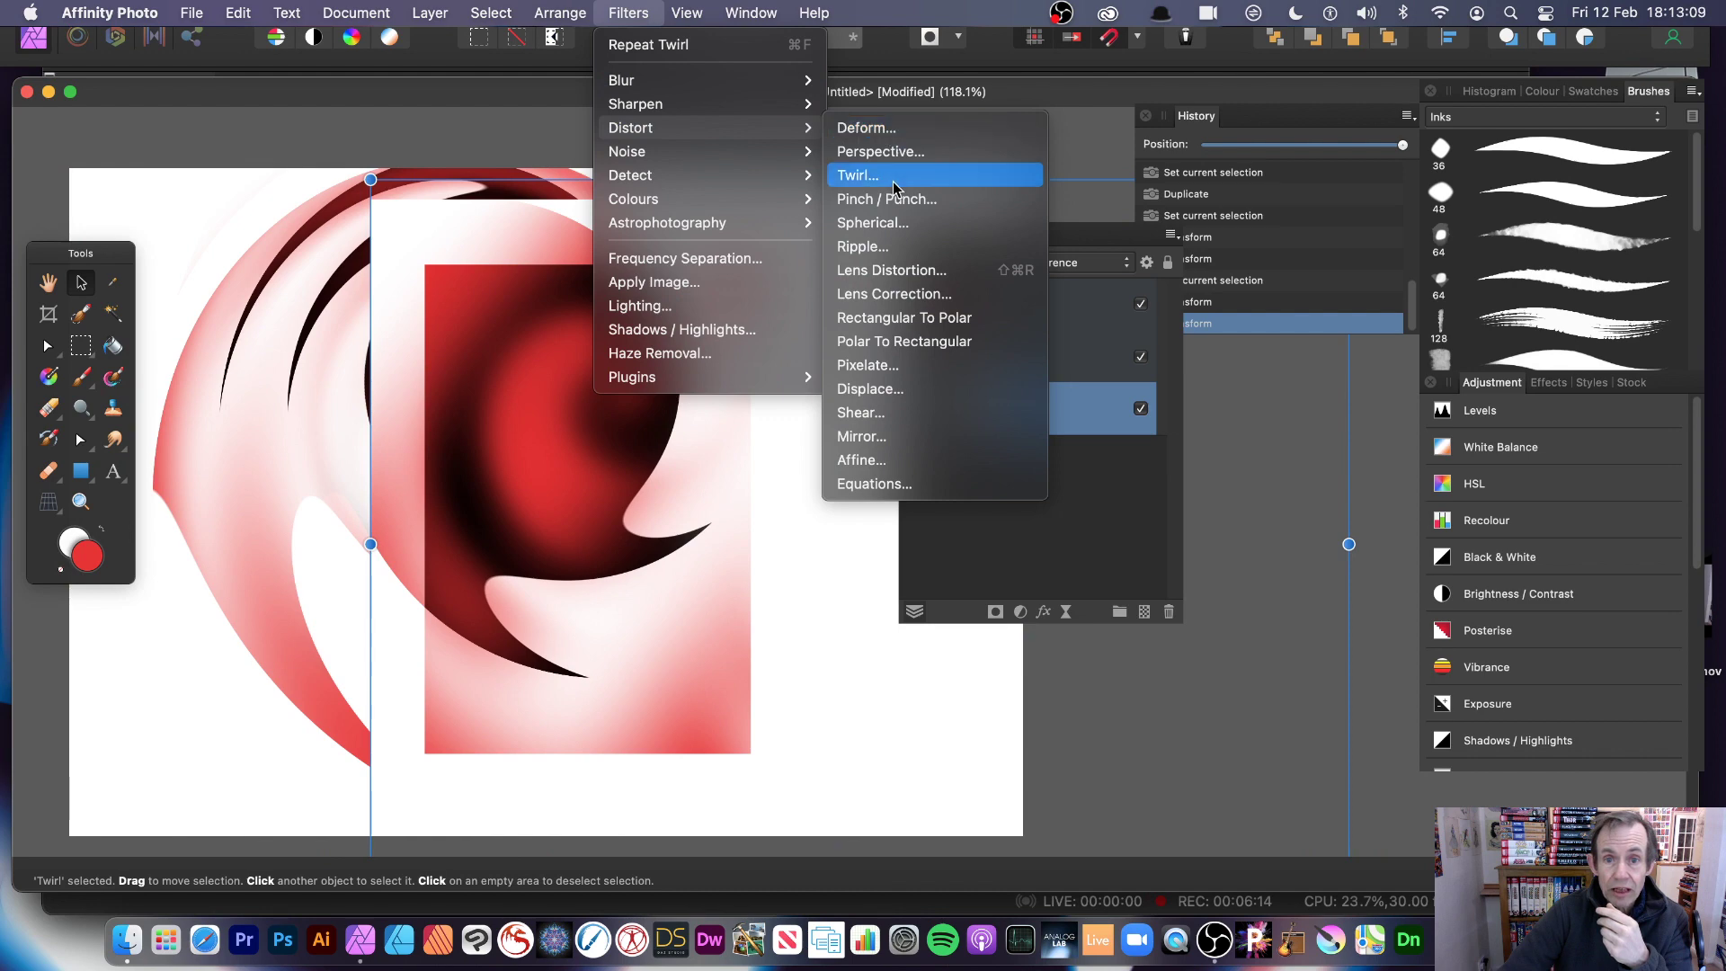
pyautogui.click(895, 186)
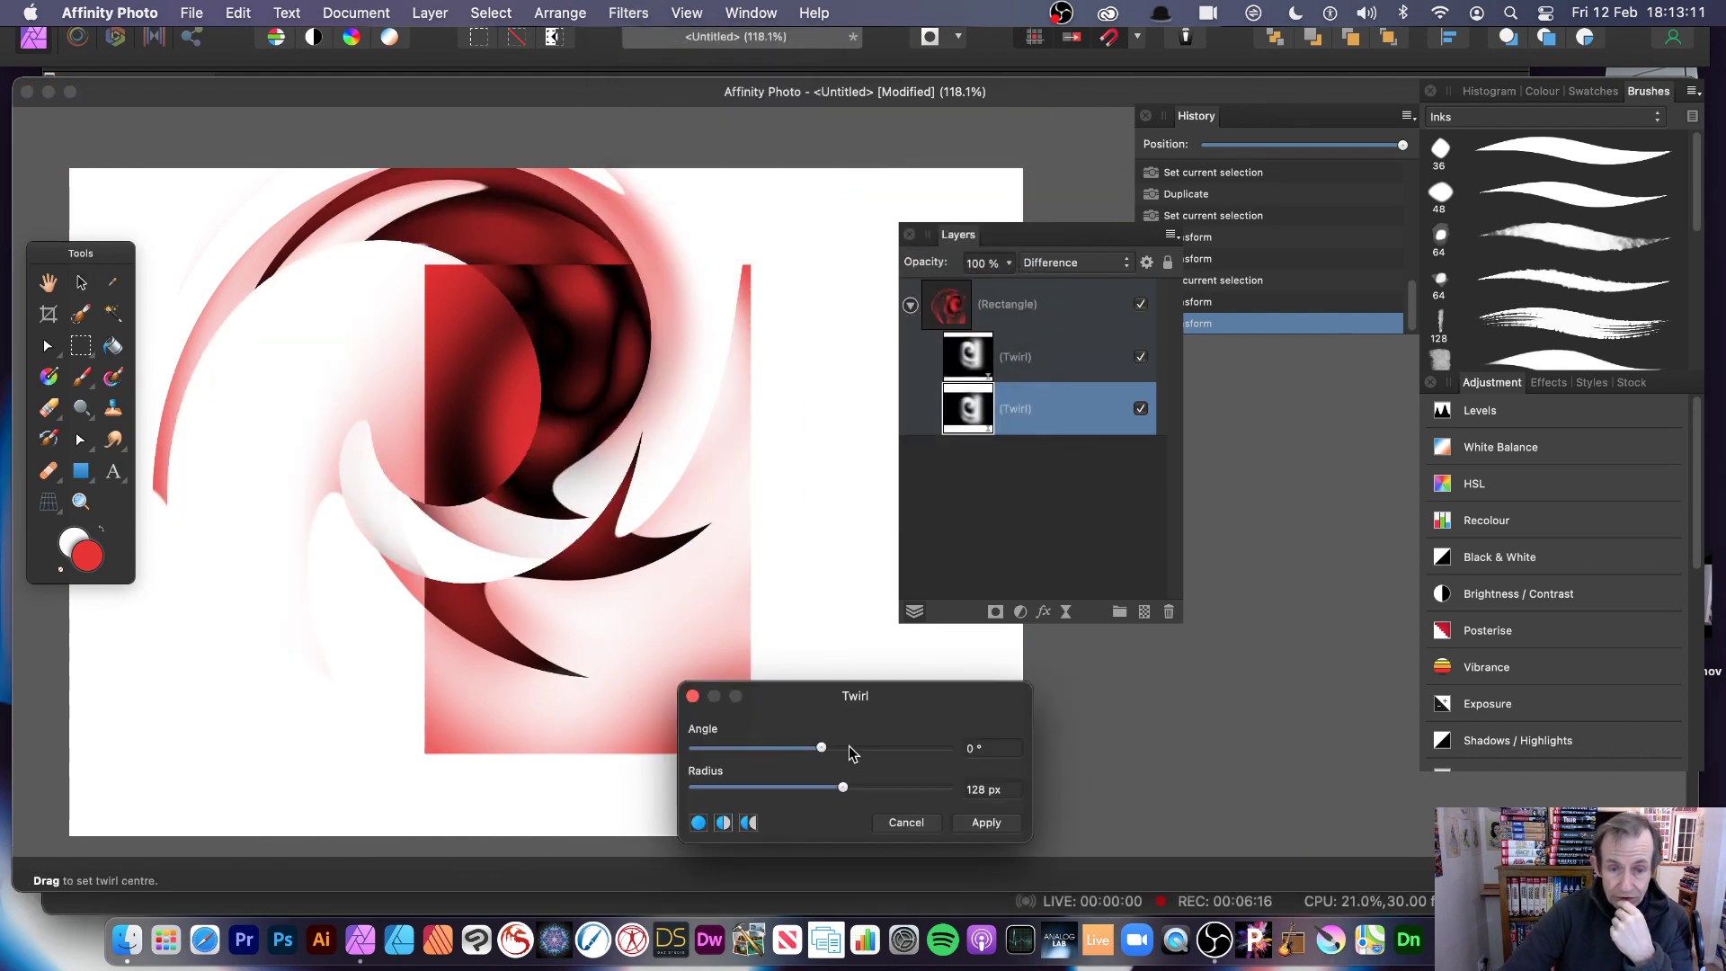
pyautogui.moveTo(844, 787); pyautogui.dragTo(938, 787)
pyautogui.moveTo(820, 747)
pyautogui.mouseDown()
pyautogui.moveTo(890, 750)
pyautogui.moveTo(923, 788)
pyautogui.mouseUp()
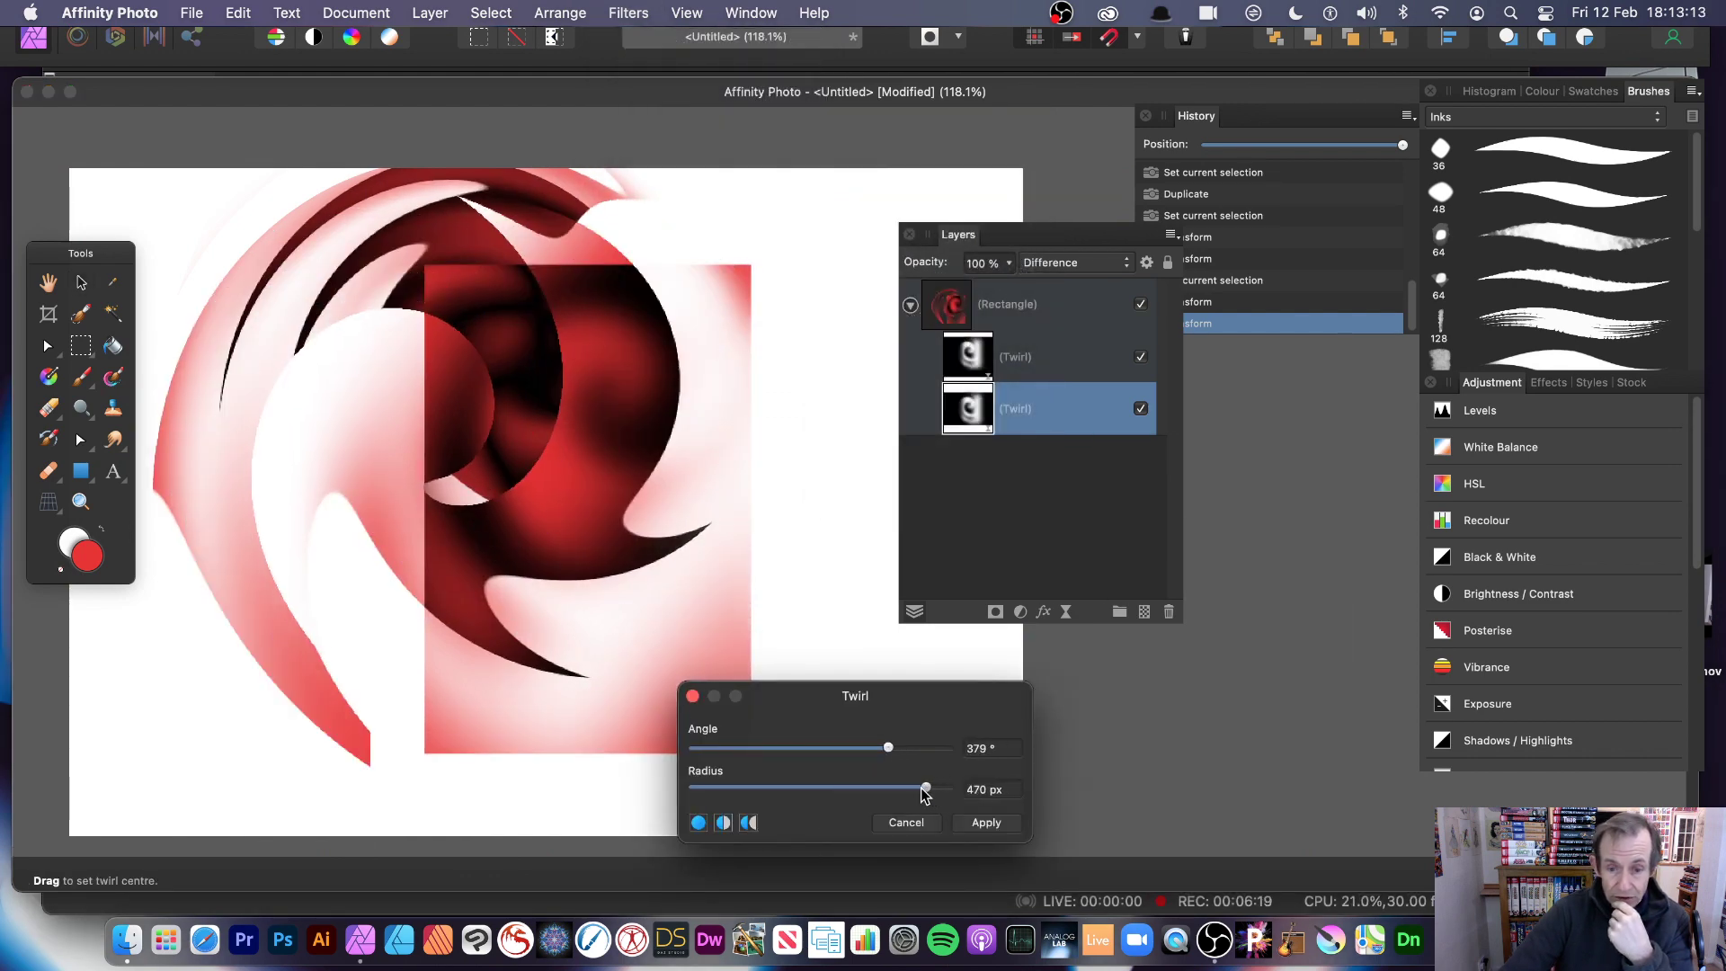
pyautogui.click(986, 823)
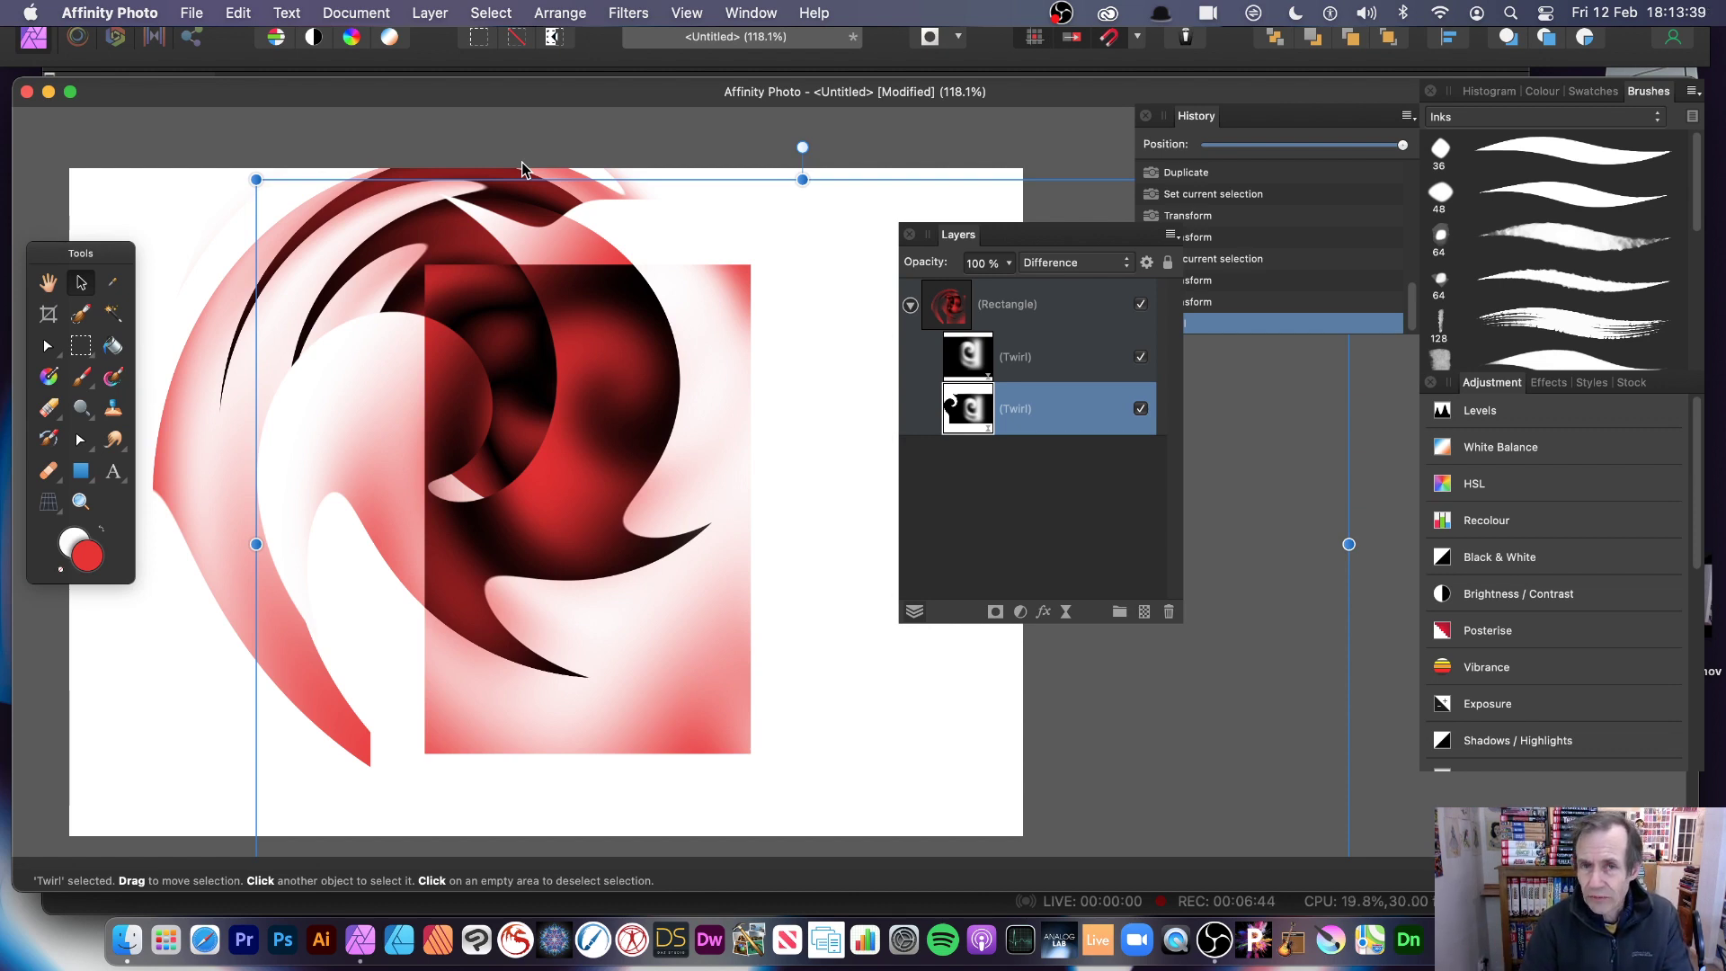
pyautogui.click(1019, 312)
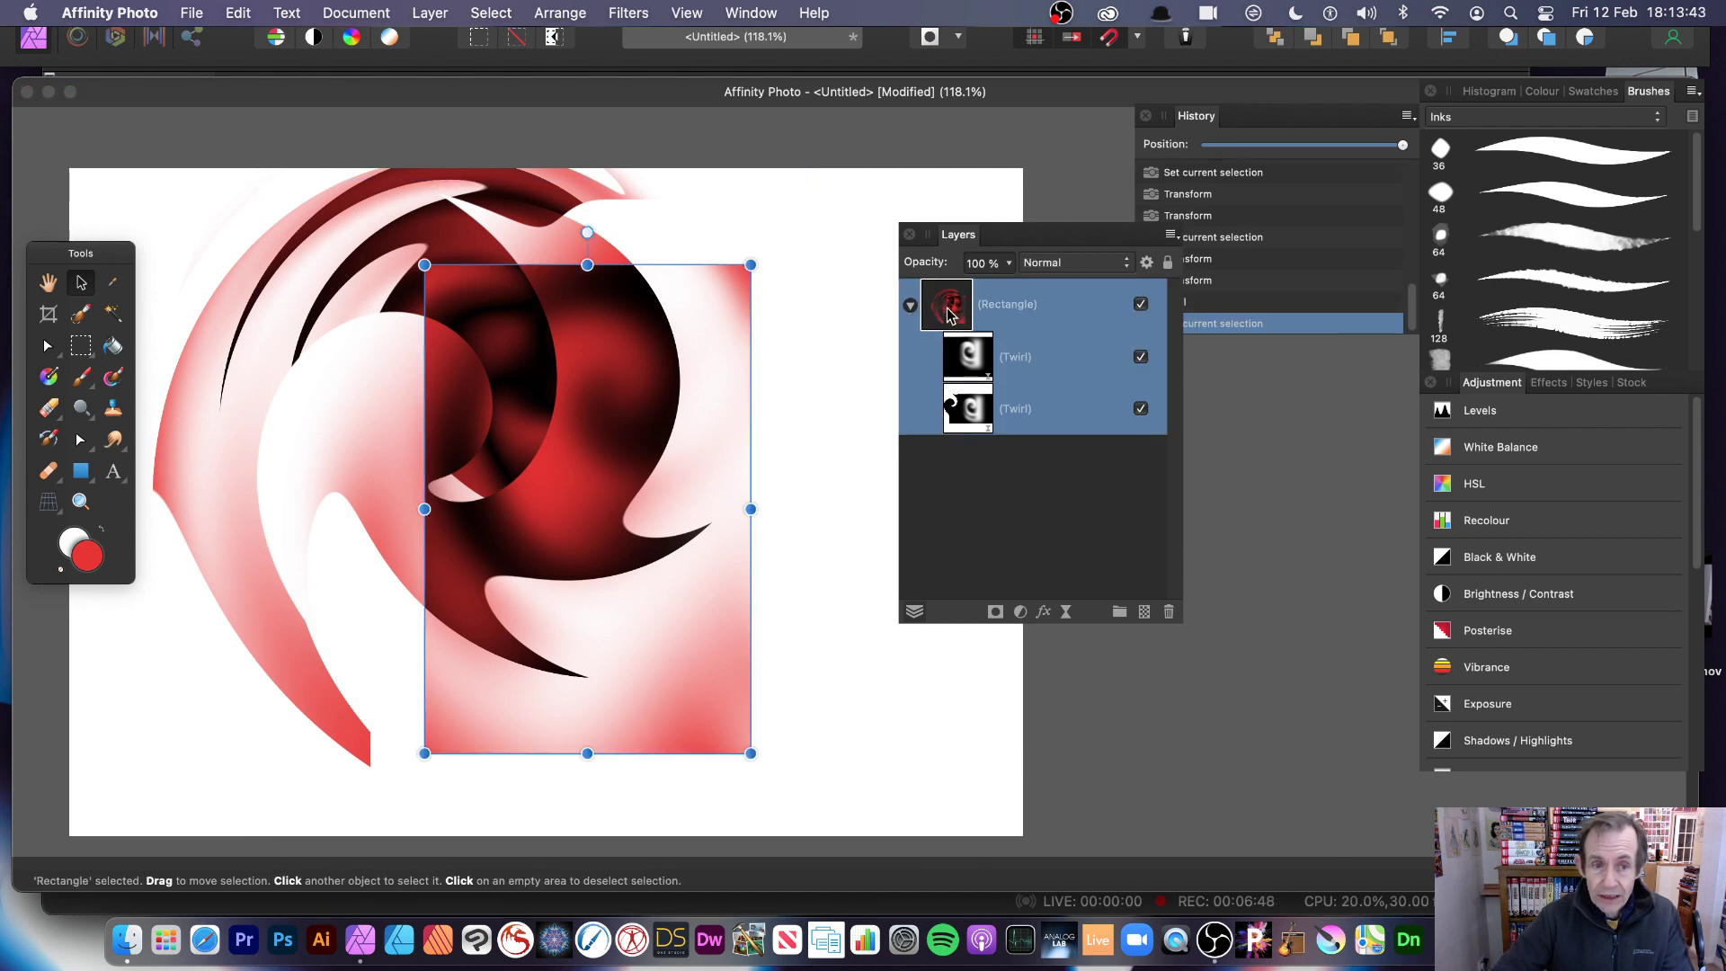
pyautogui.click(986, 543)
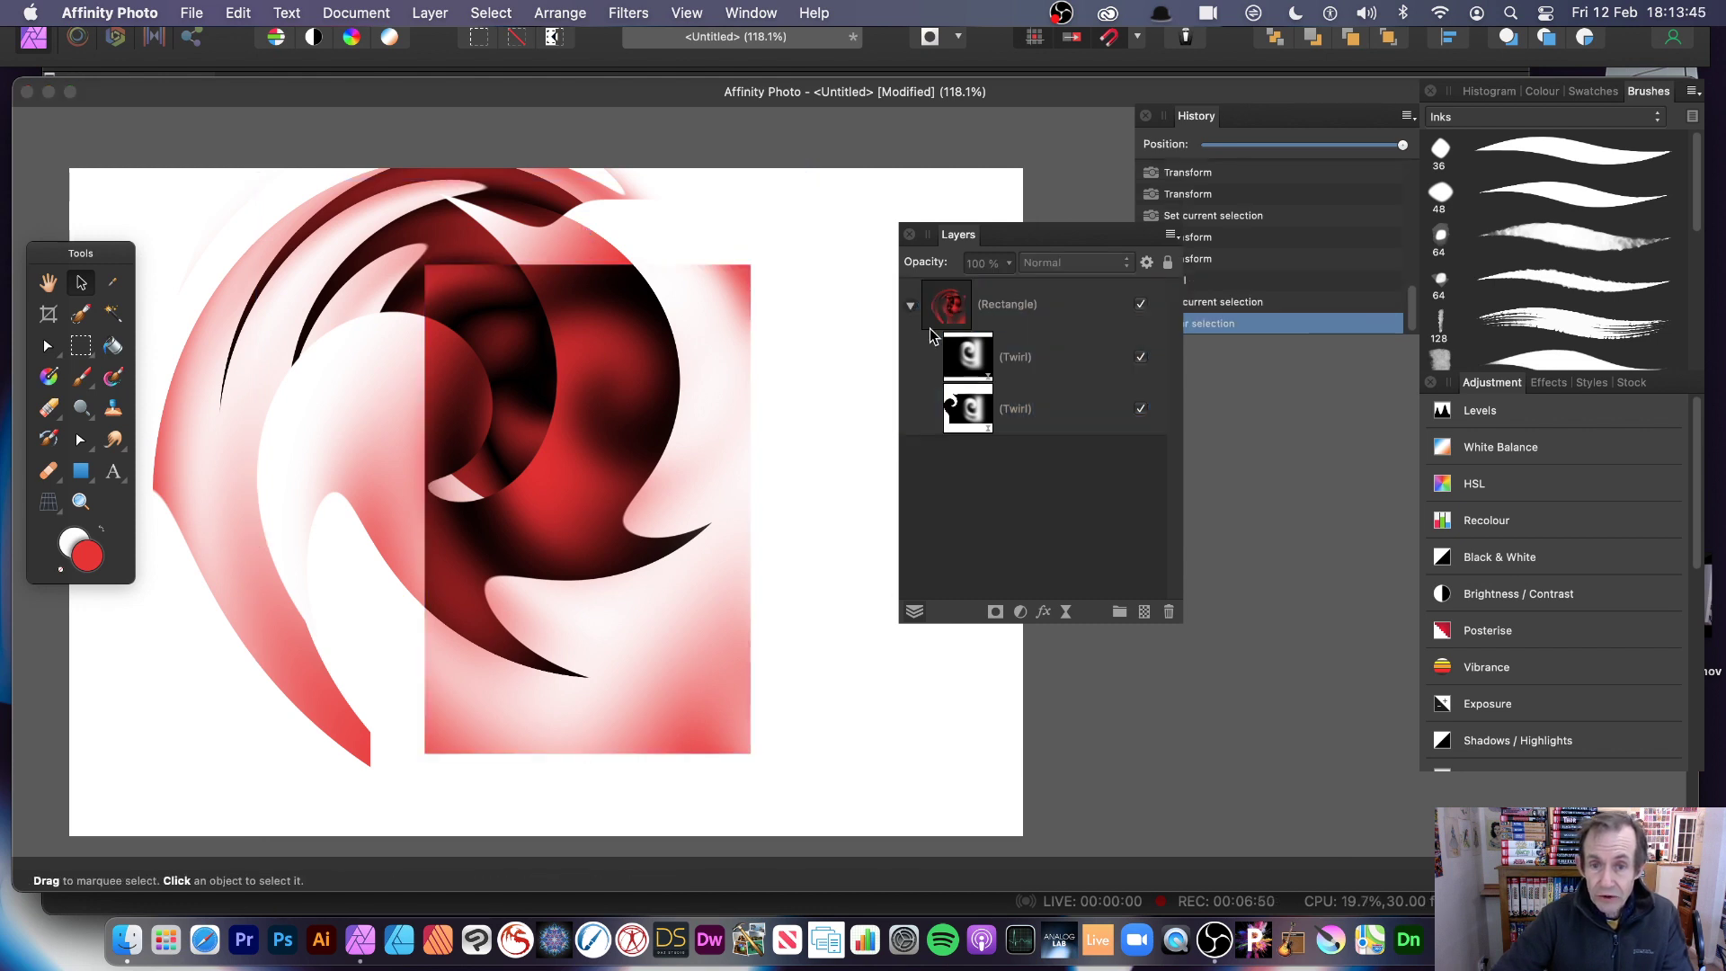
pyautogui.click(948, 320)
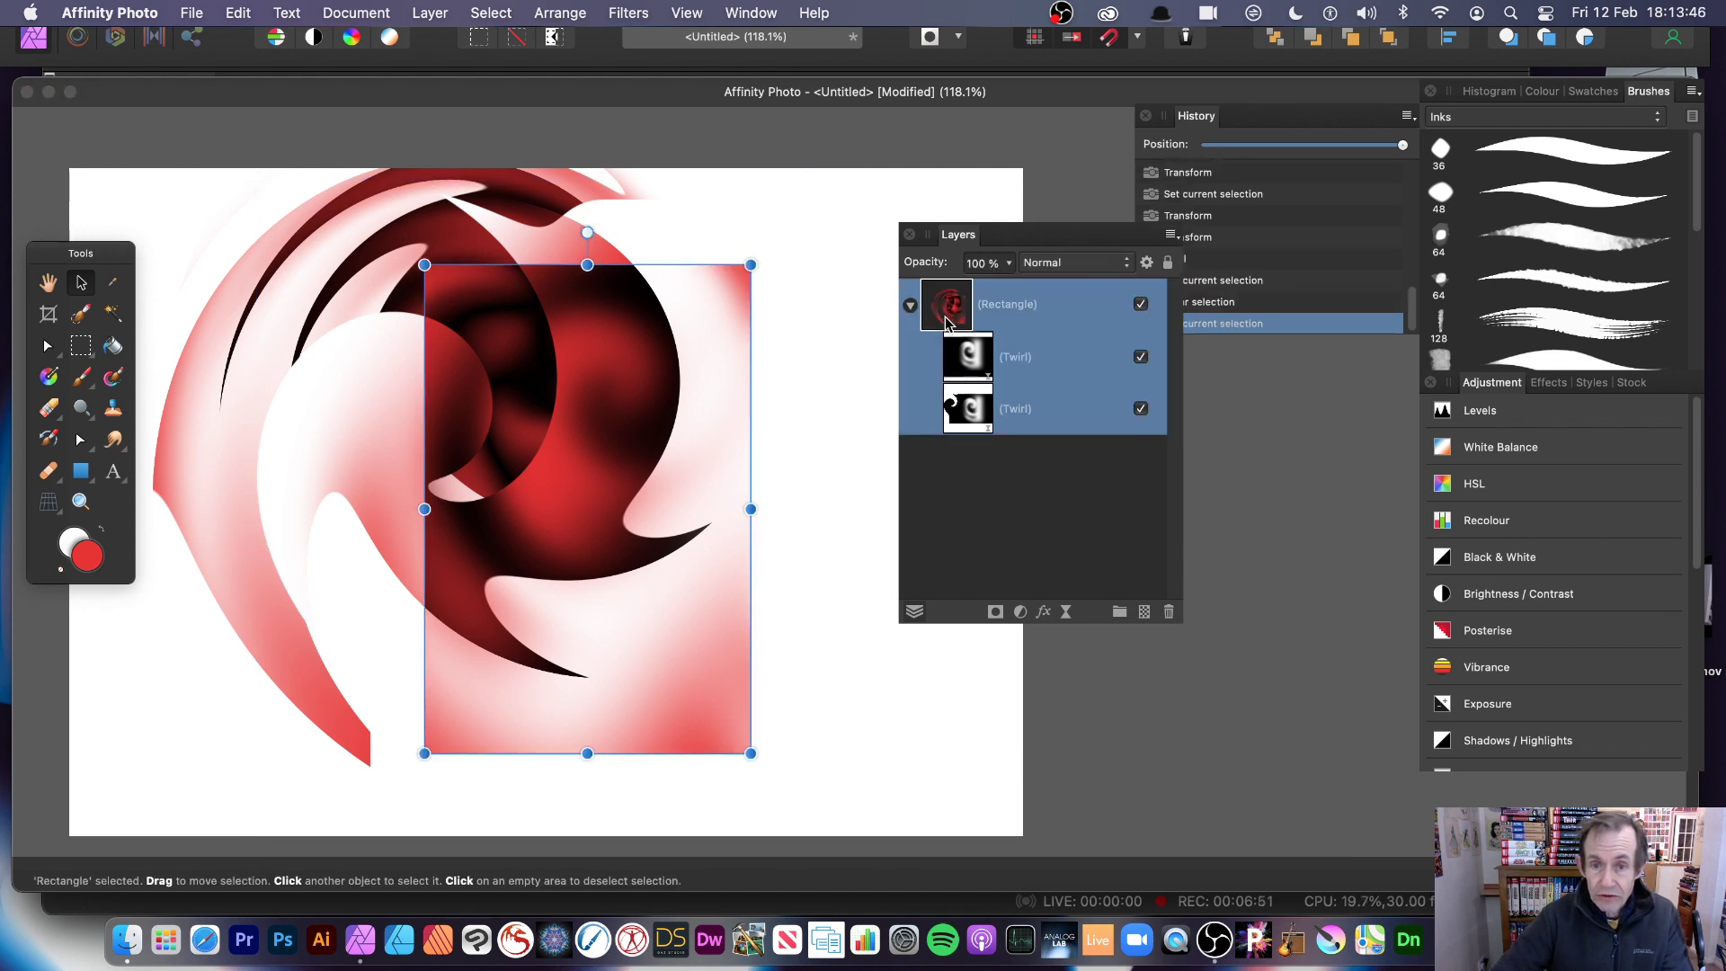
# Step: Hide both Twirl layers and reshape the red rectangle into a tall bar further left
pyautogui.click(1141, 356)
pyautogui.click(1142, 408)
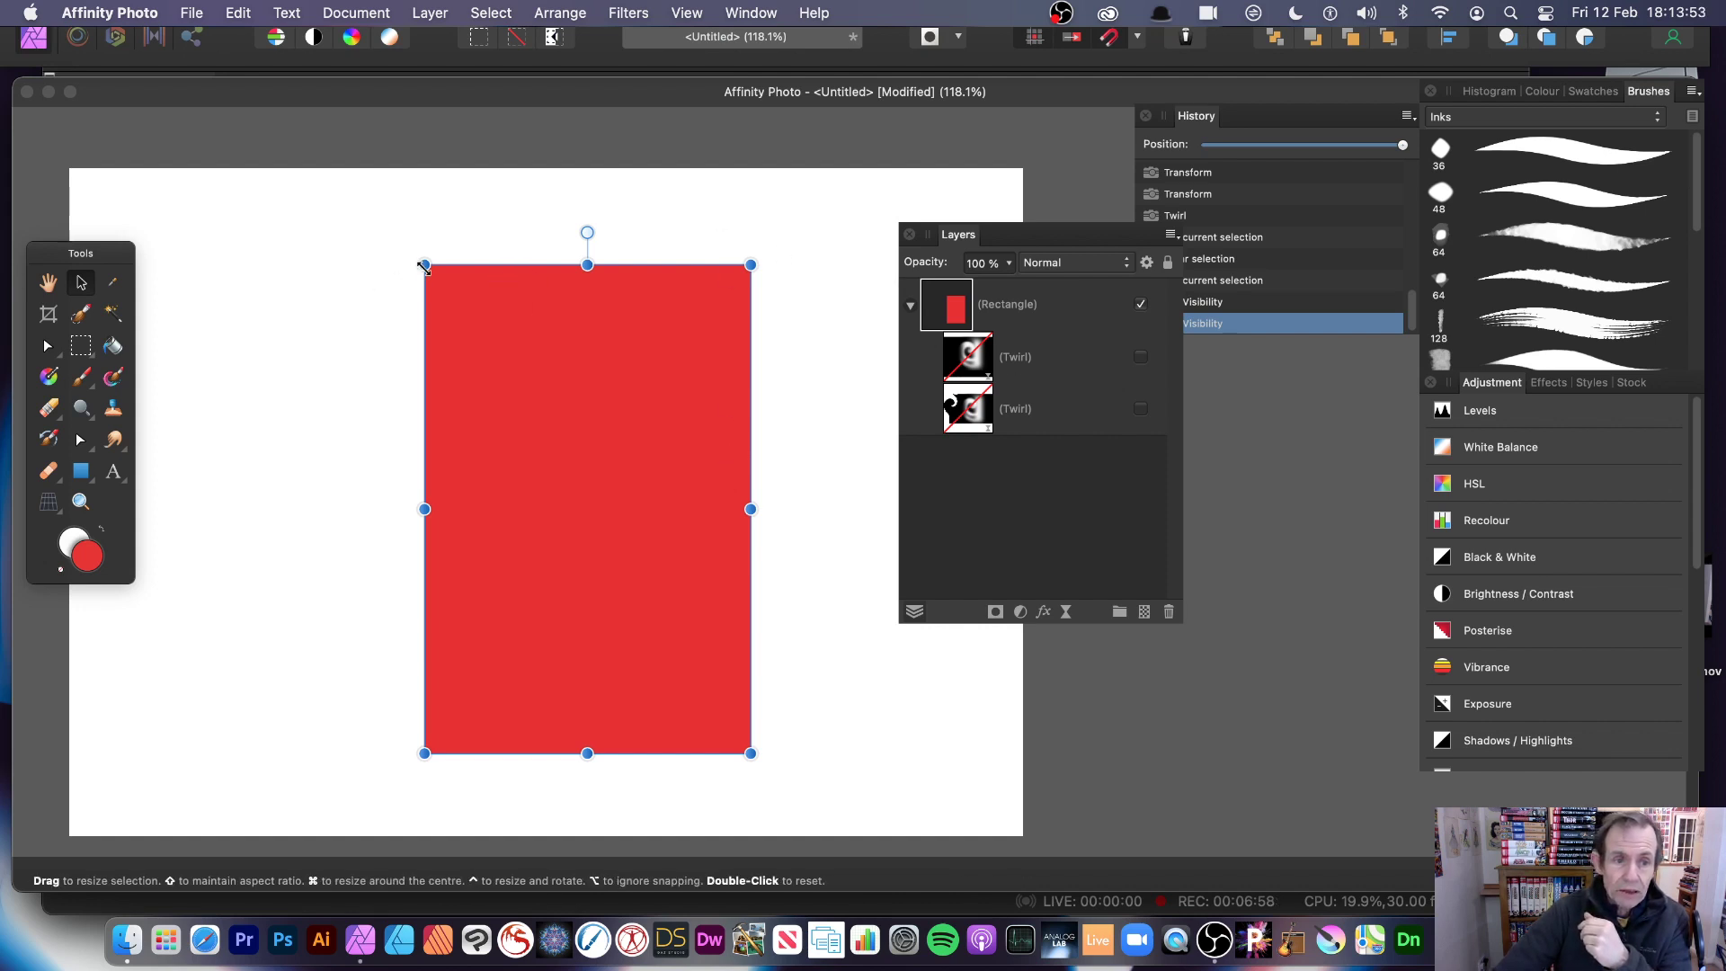
pyautogui.moveTo(425, 266); pyautogui.dragTo(598, 183)
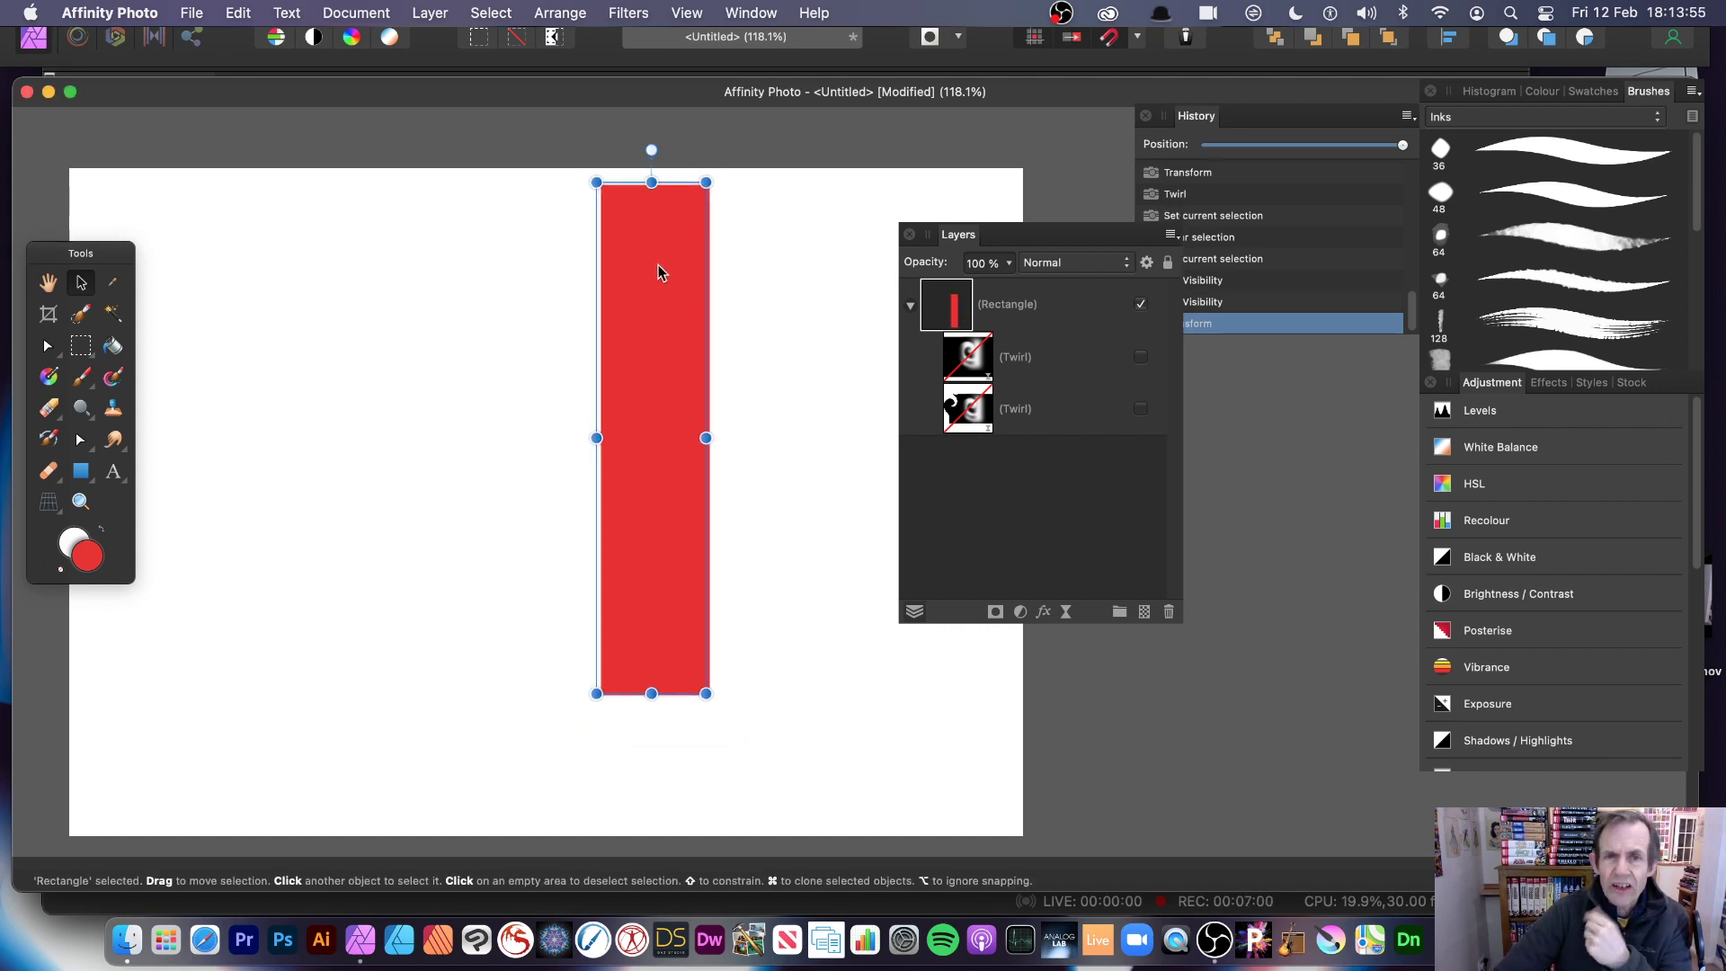
pyautogui.moveTo(658, 272); pyautogui.dragTo(597, 290)
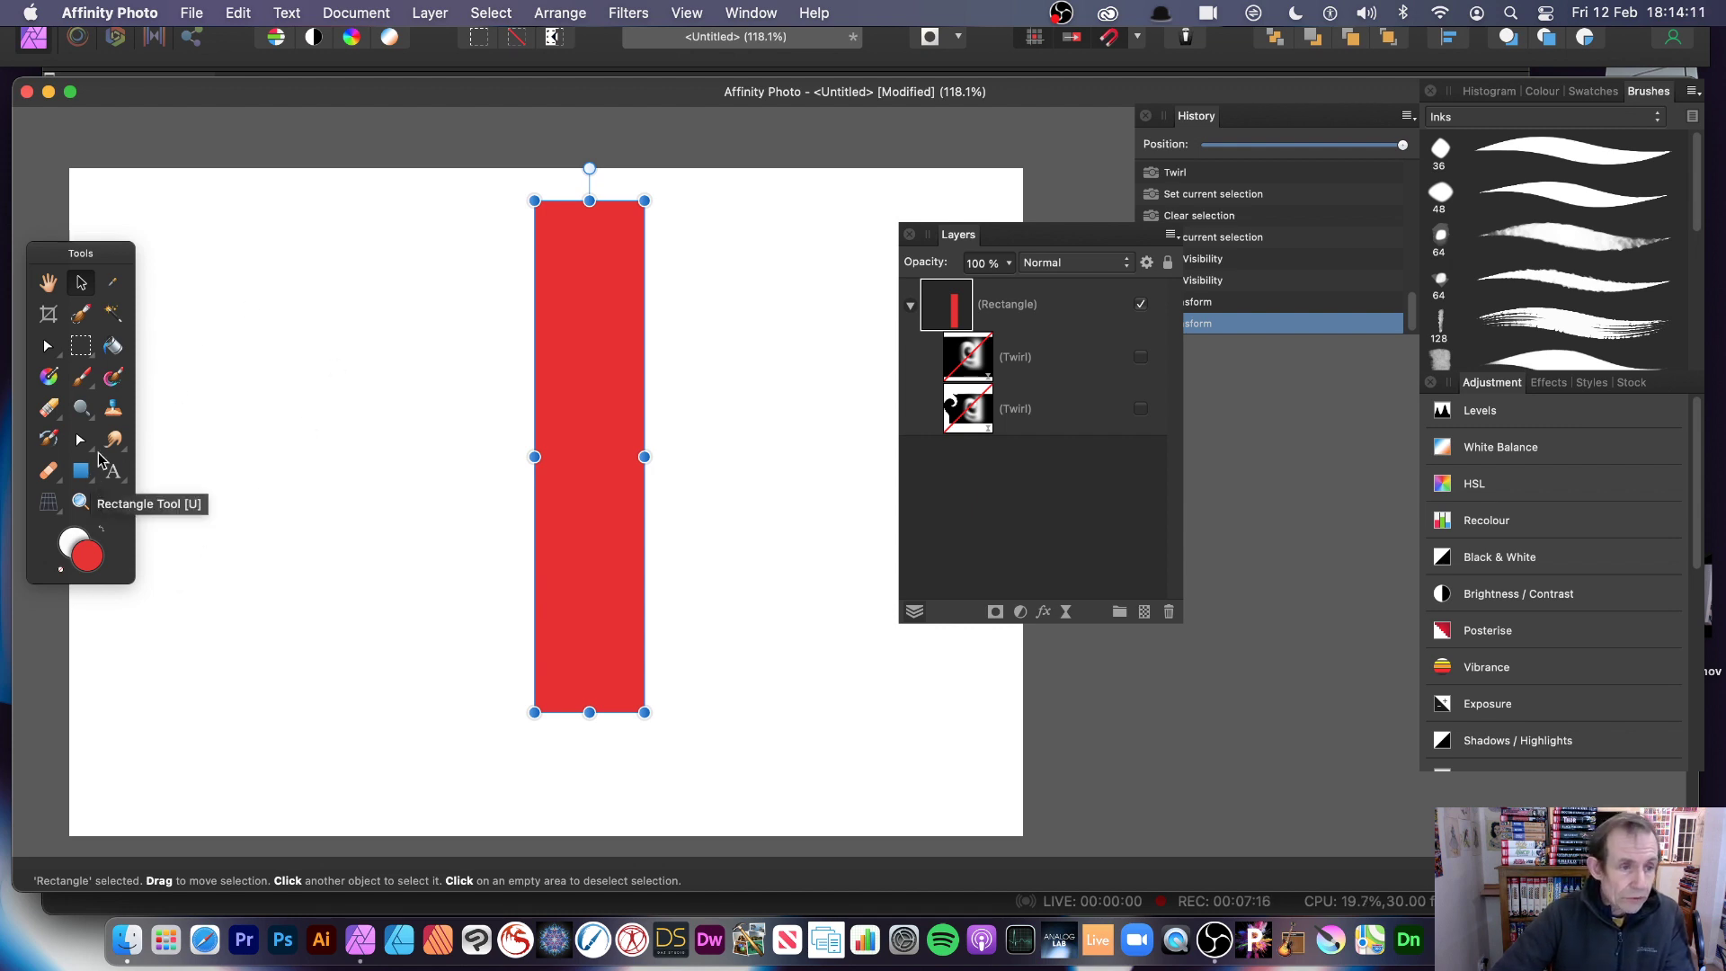
# Step: Convert the rectangle layer to curves
pyautogui.press('a')
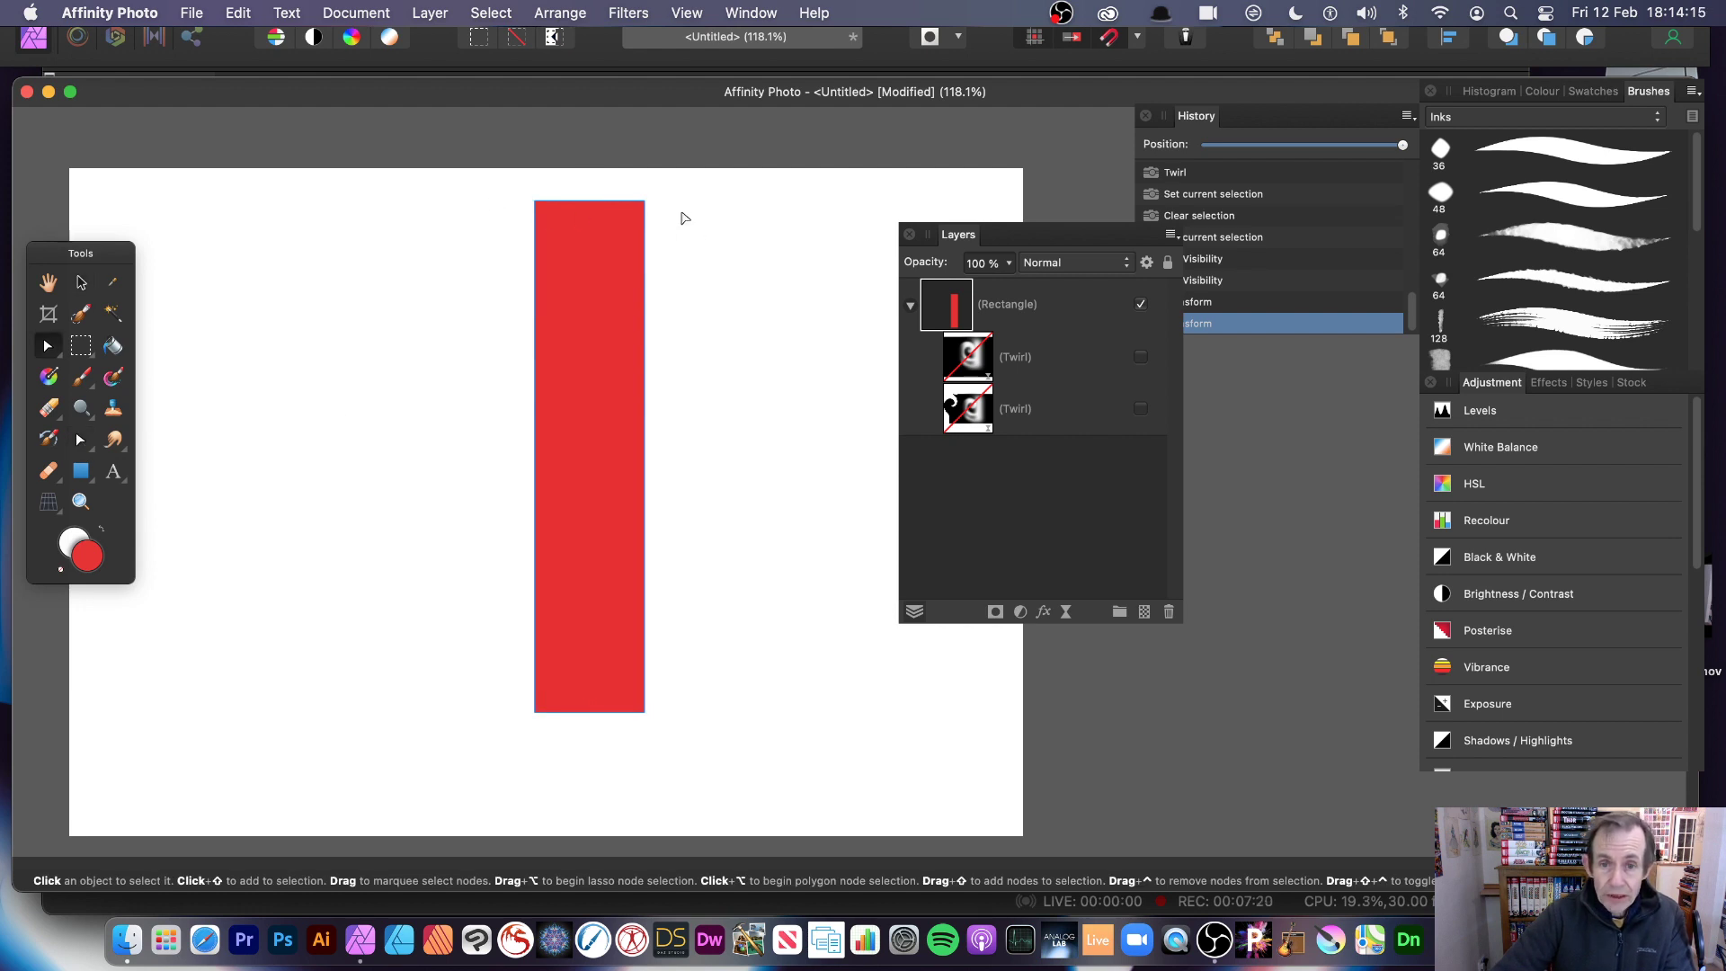
pyautogui.click(954, 306)
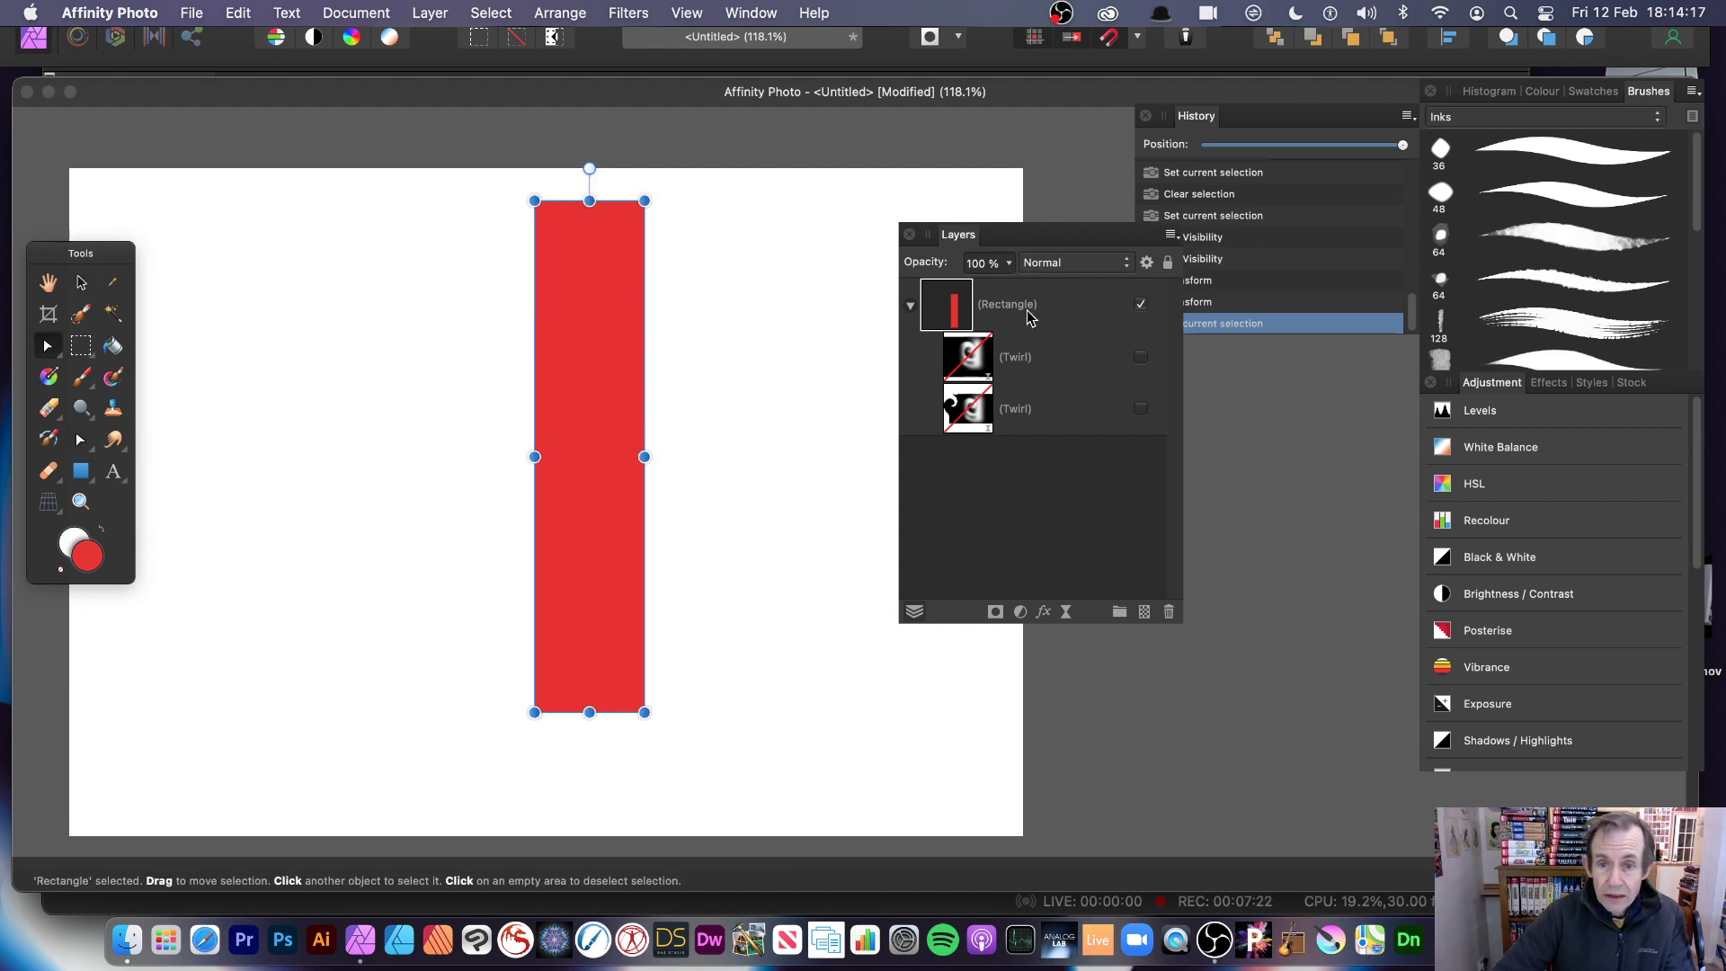
pyautogui.click(430, 12)
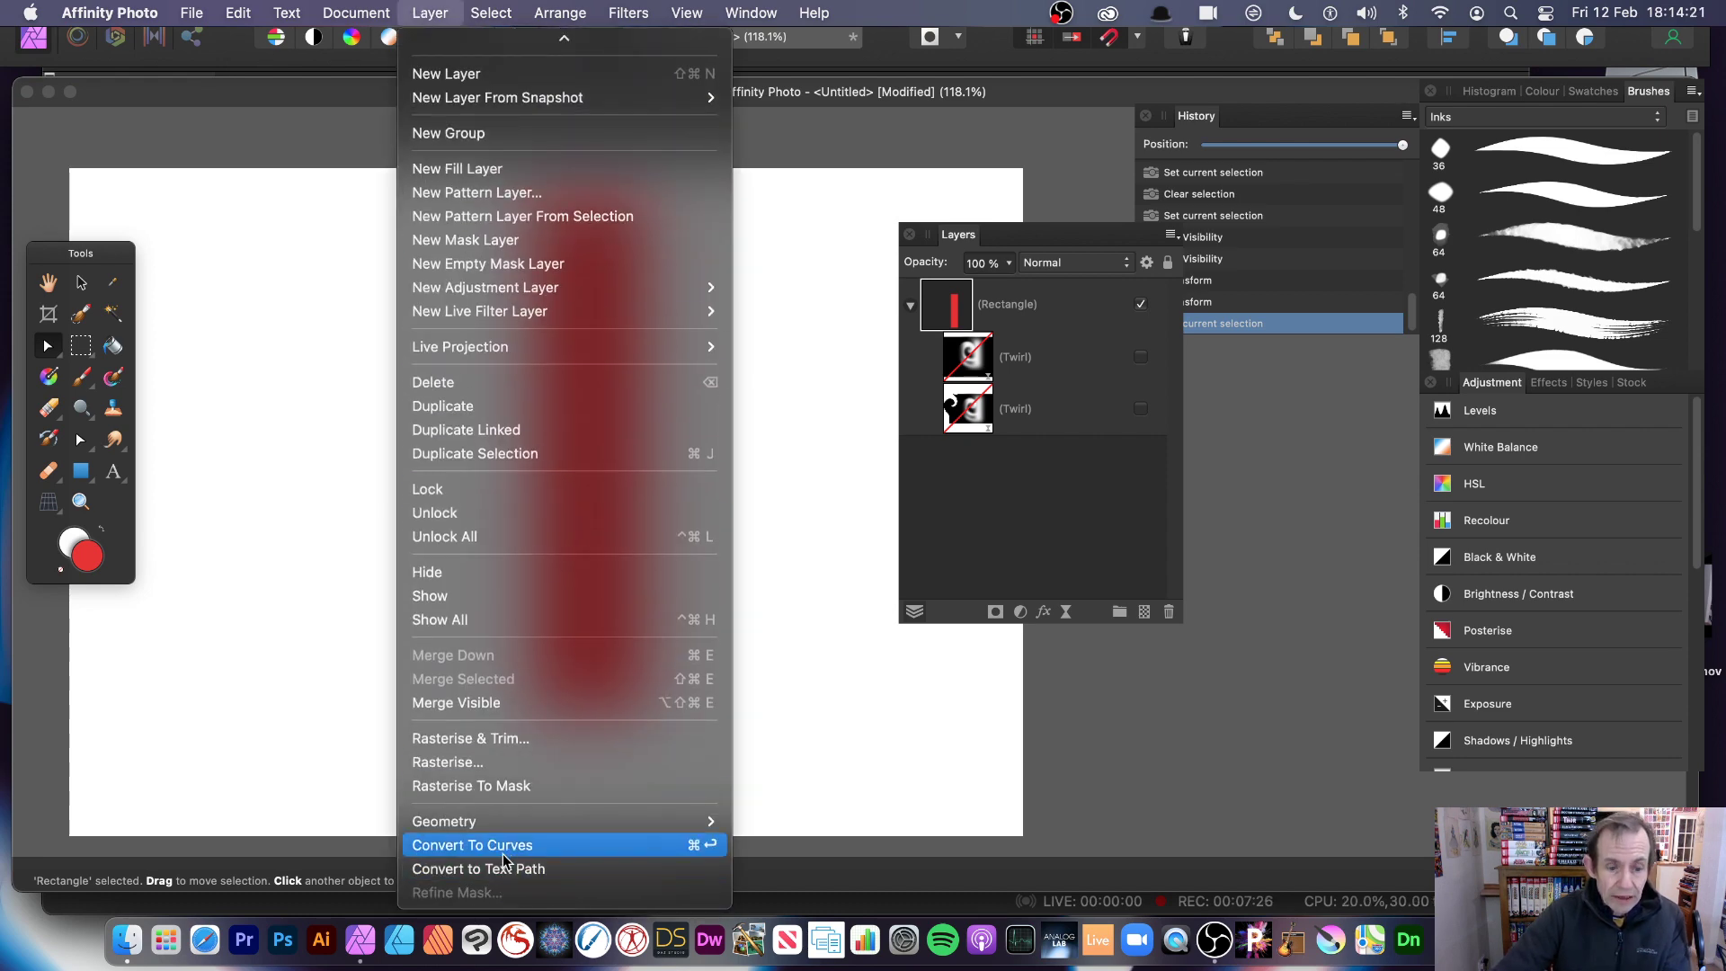
pyautogui.click(503, 847)
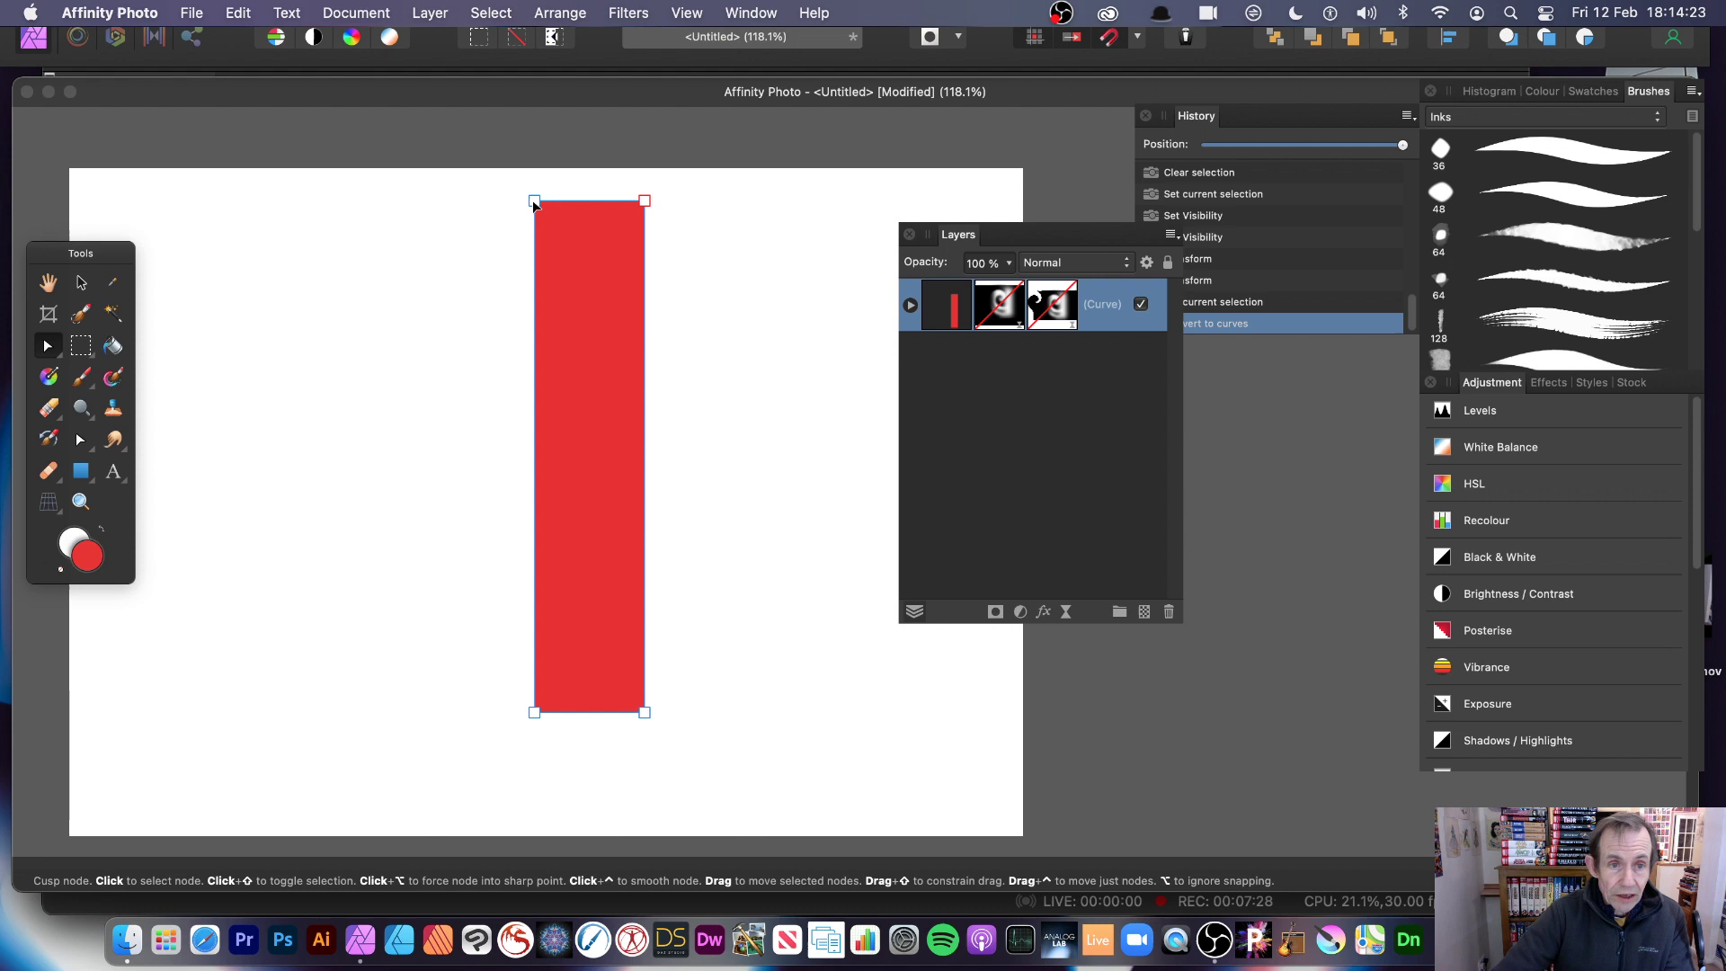
# Step: Lower both top corners and add five nodes down the left edge
pyautogui.moveTo(534, 204)
pyautogui.mouseDown()
pyautogui.moveTo(514, 271)
pyautogui.moveTo(547, 253)
pyautogui.mouseUp()
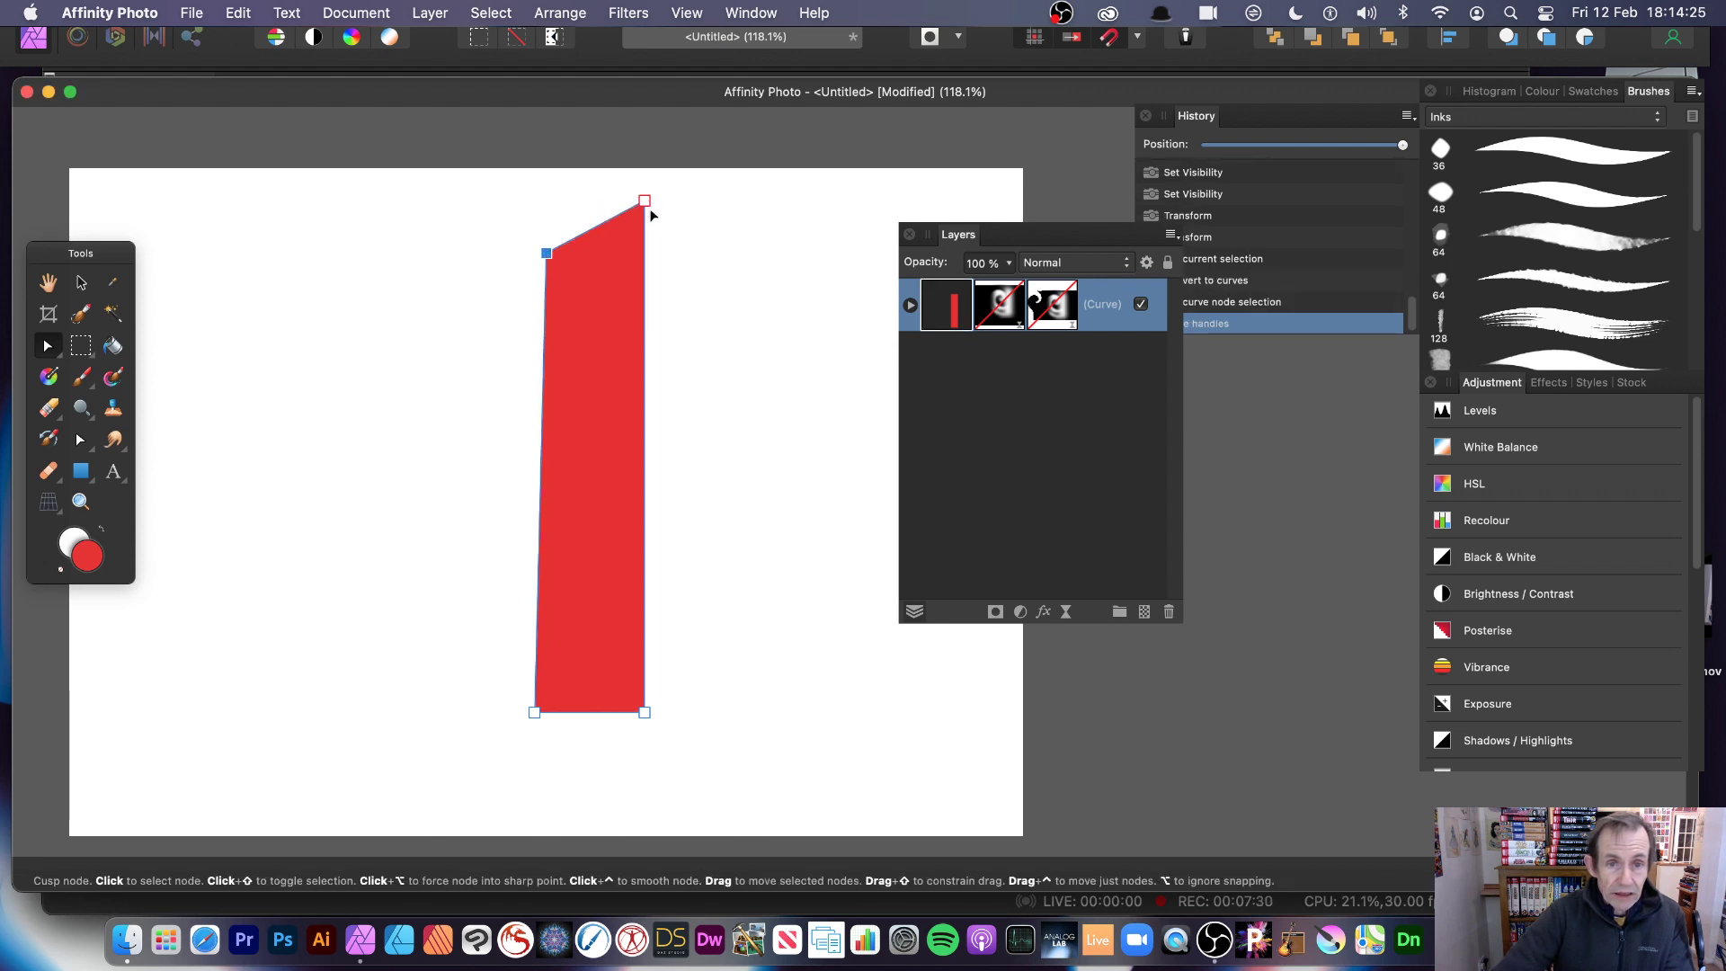
pyautogui.moveTo(650, 213); pyautogui.dragTo(683, 331)
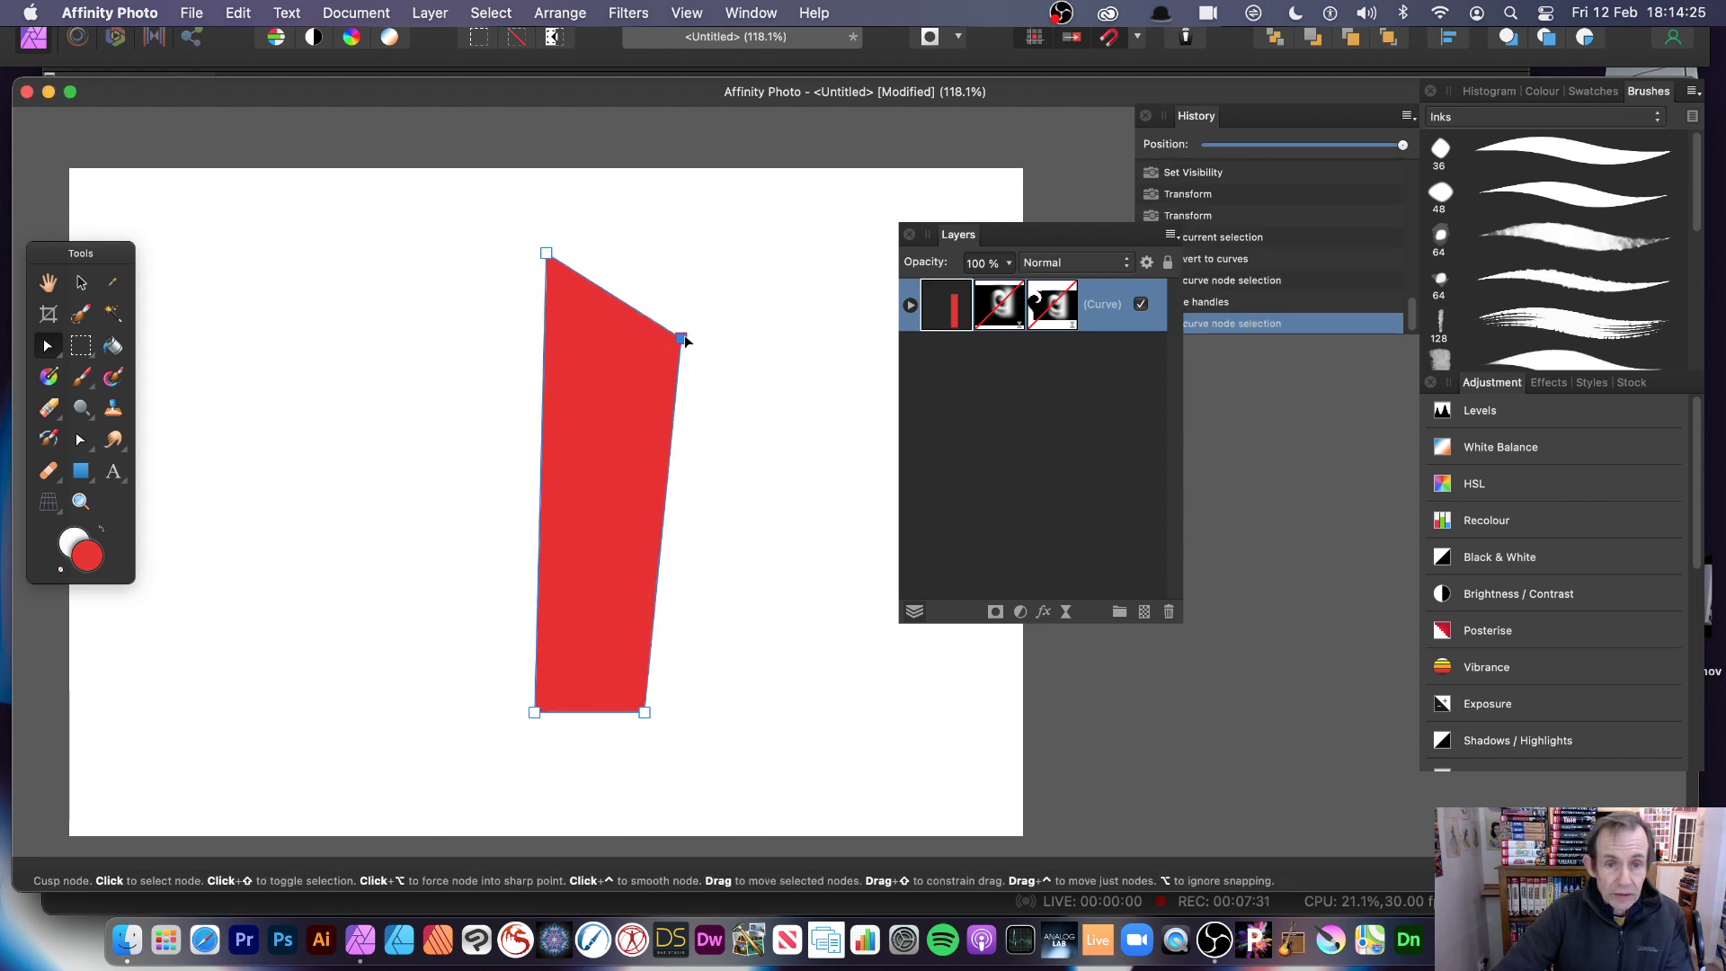
pyautogui.click(543, 368)
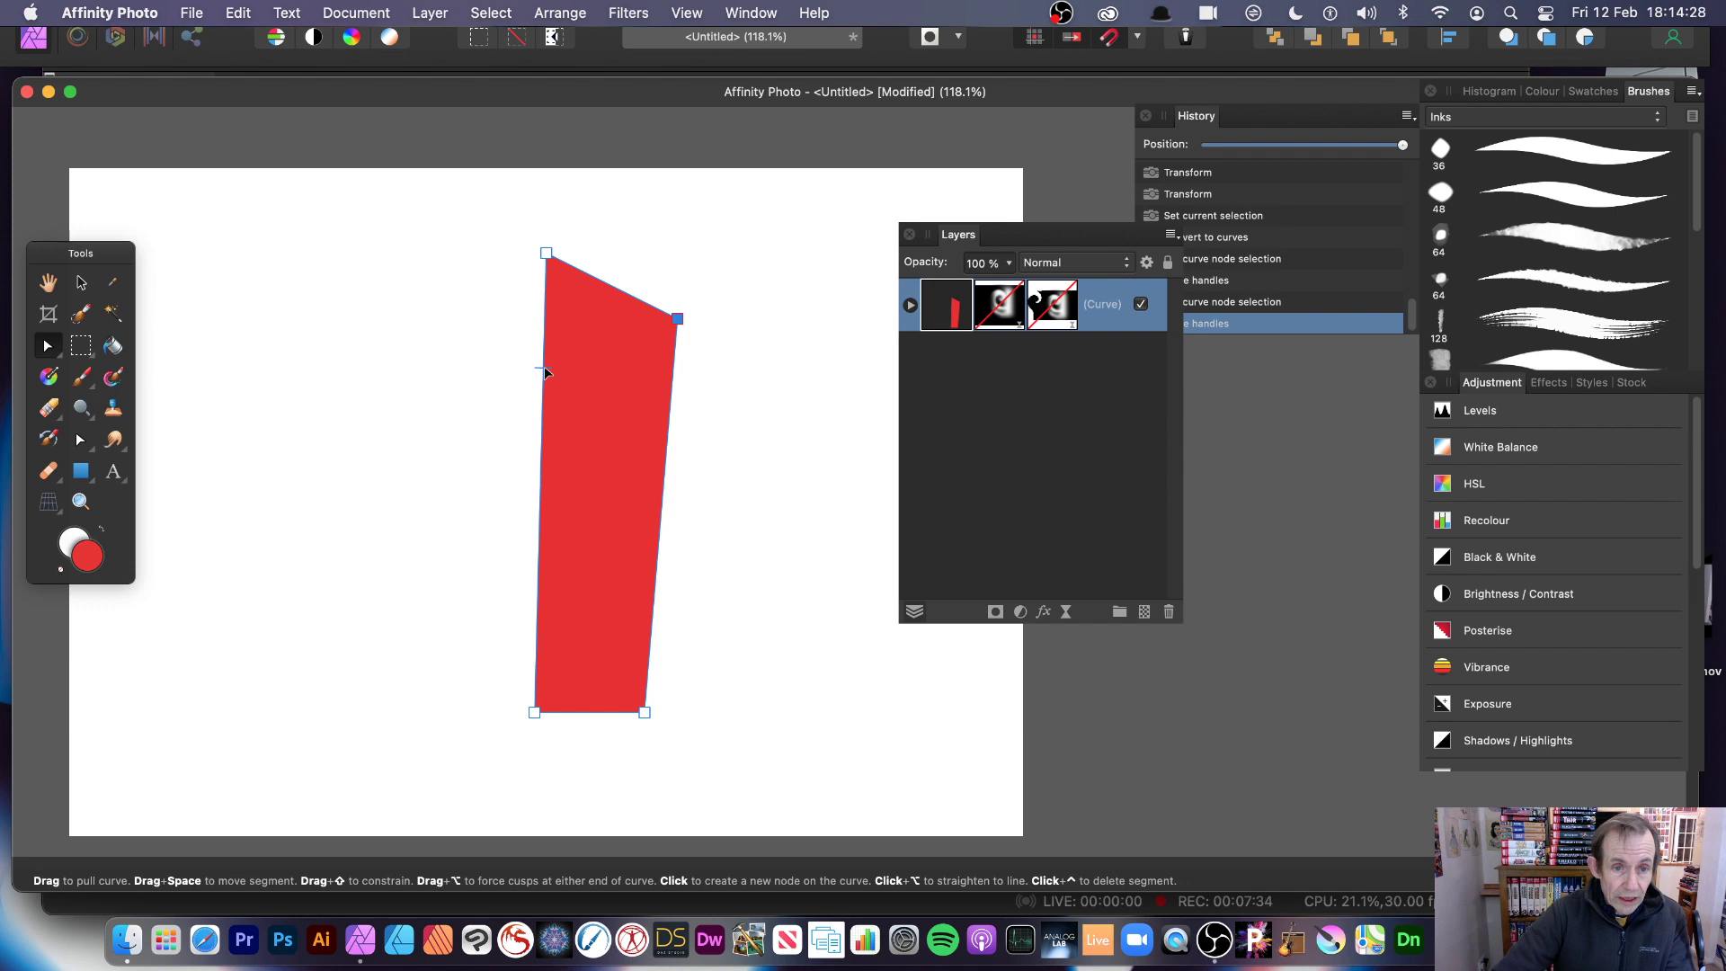
pyautogui.click(542, 435)
pyautogui.click(540, 502)
pyautogui.click(538, 563)
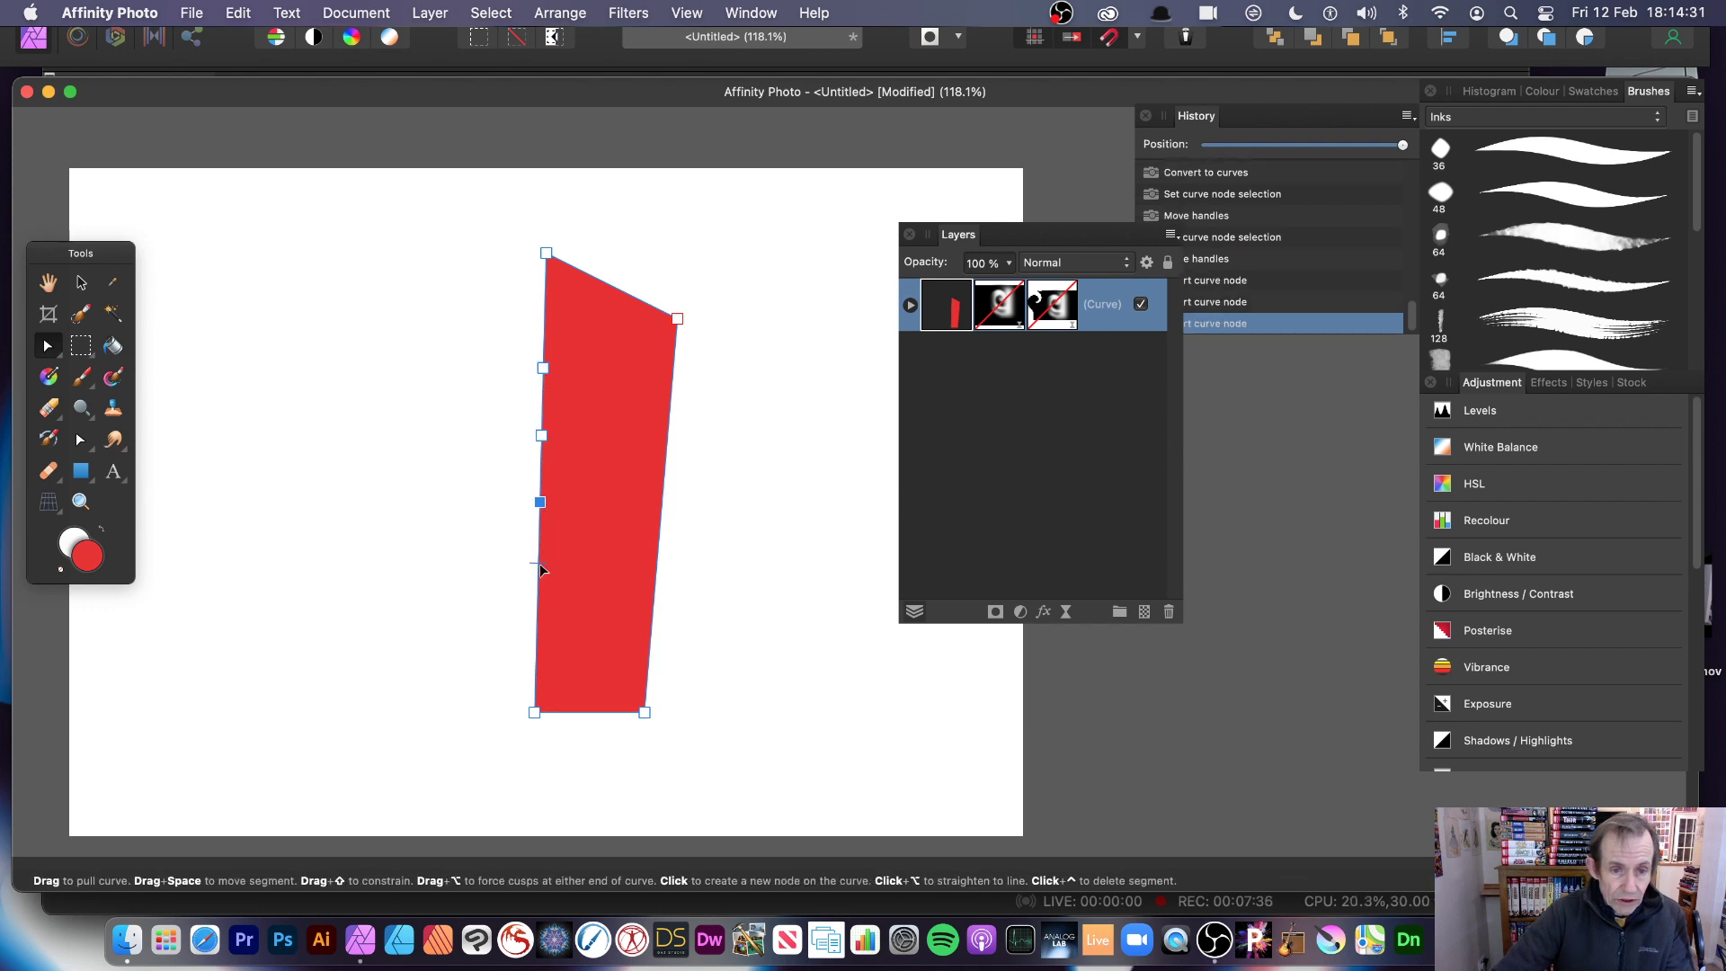
pyautogui.click(539, 624)
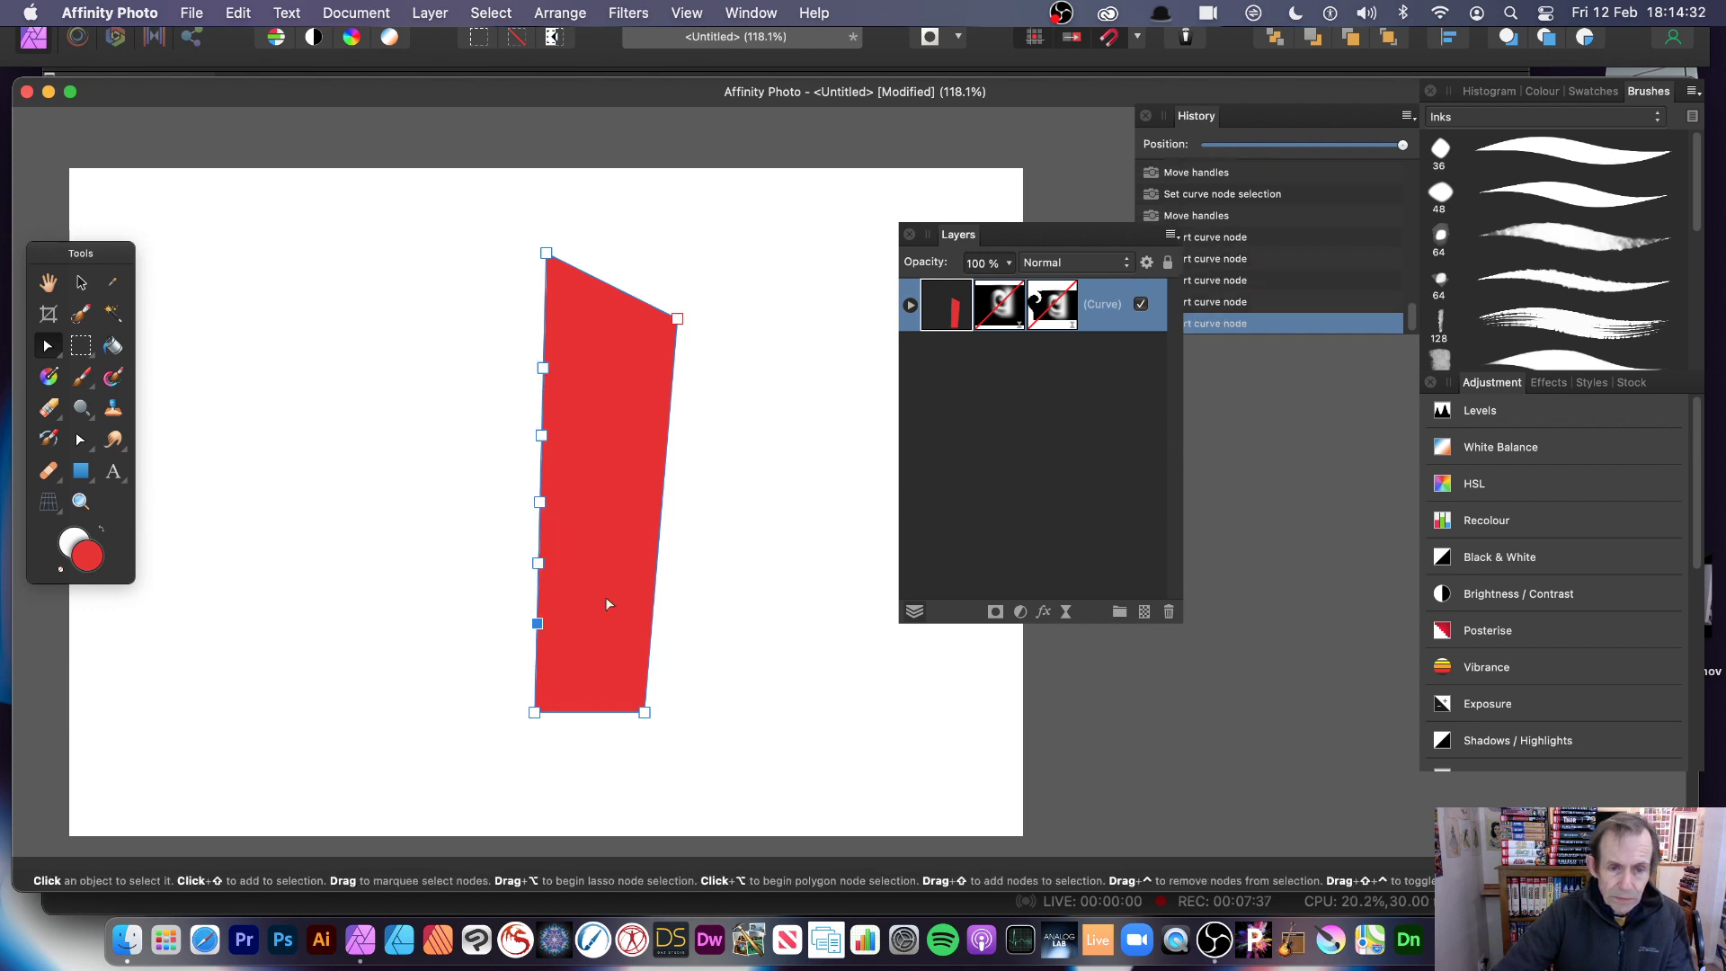
# Step: Add five nodes down the right edge, two on the top and one on the bottom
pyautogui.click(671, 392)
pyautogui.click(665, 455)
pyautogui.click(660, 514)
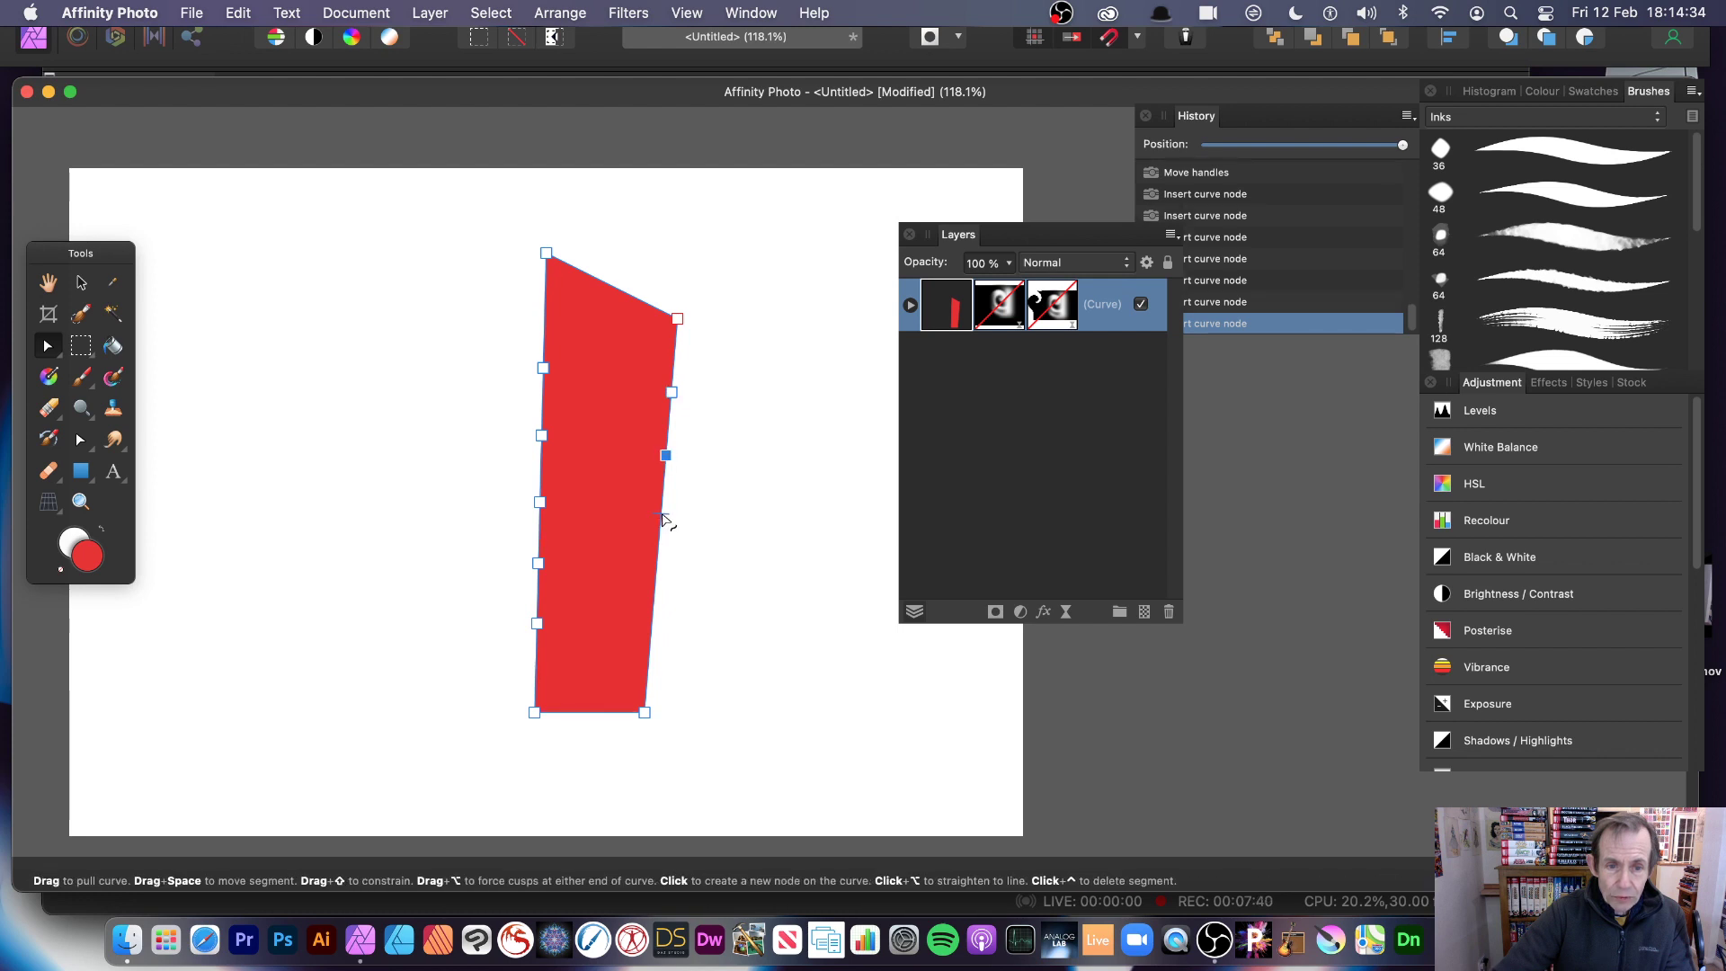
pyautogui.click(655, 573)
pyautogui.click(652, 621)
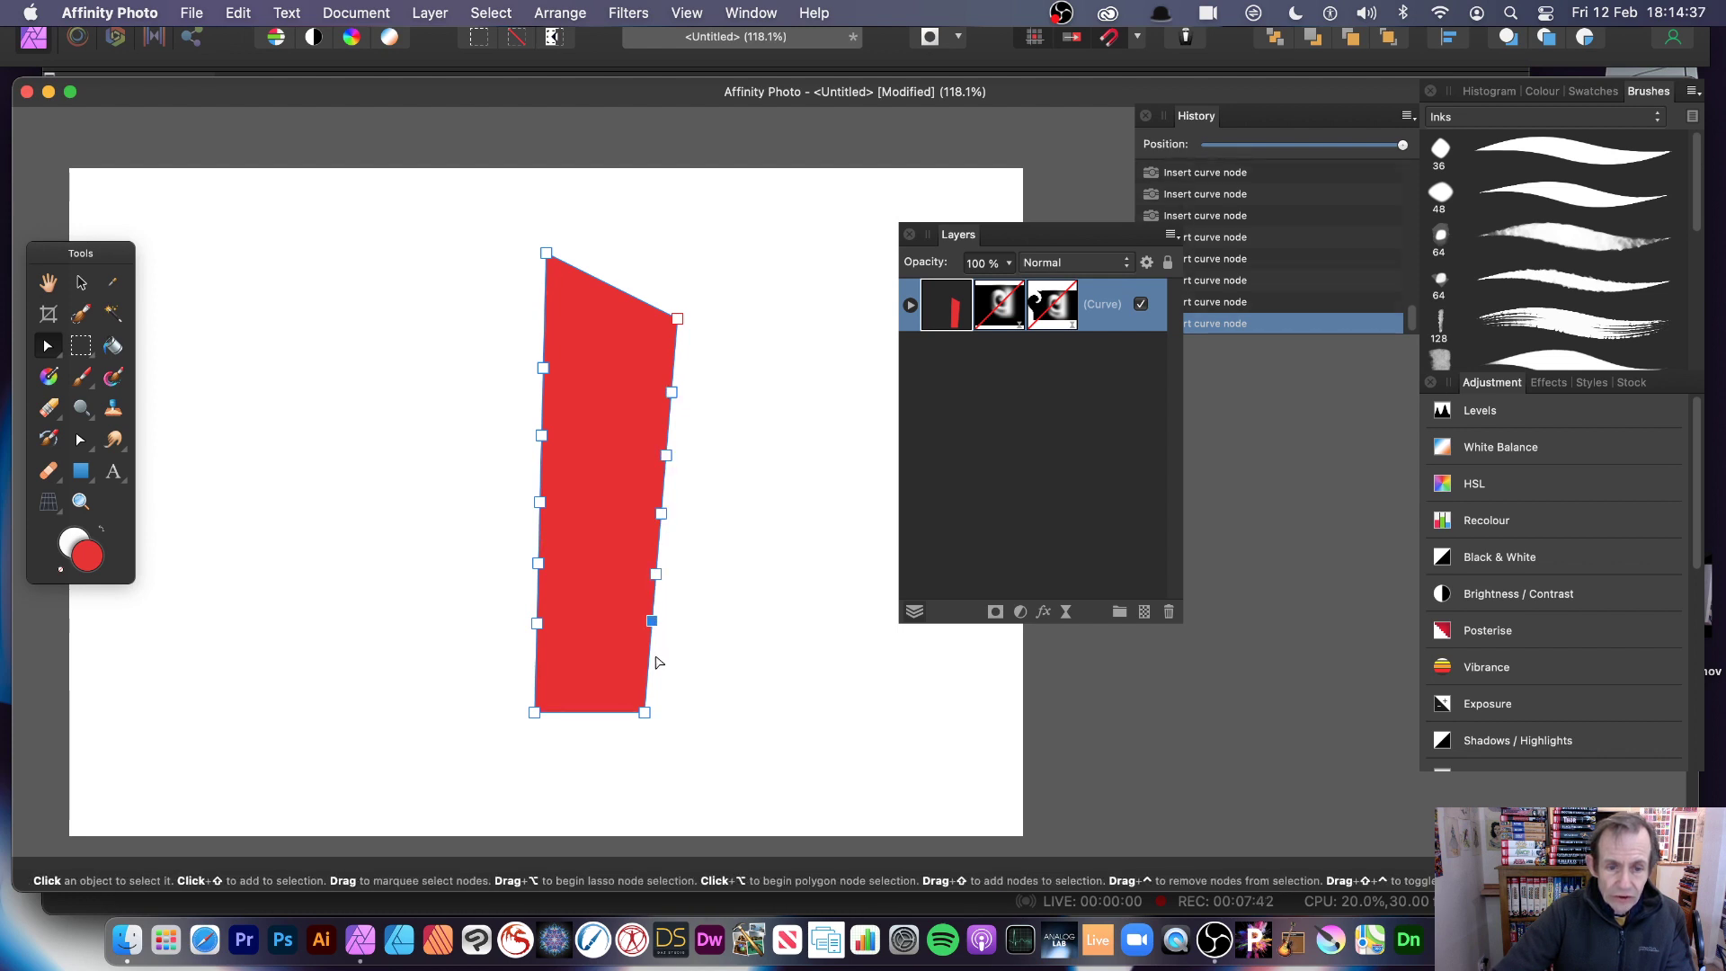
pyautogui.click(638, 301)
pyautogui.click(595, 279)
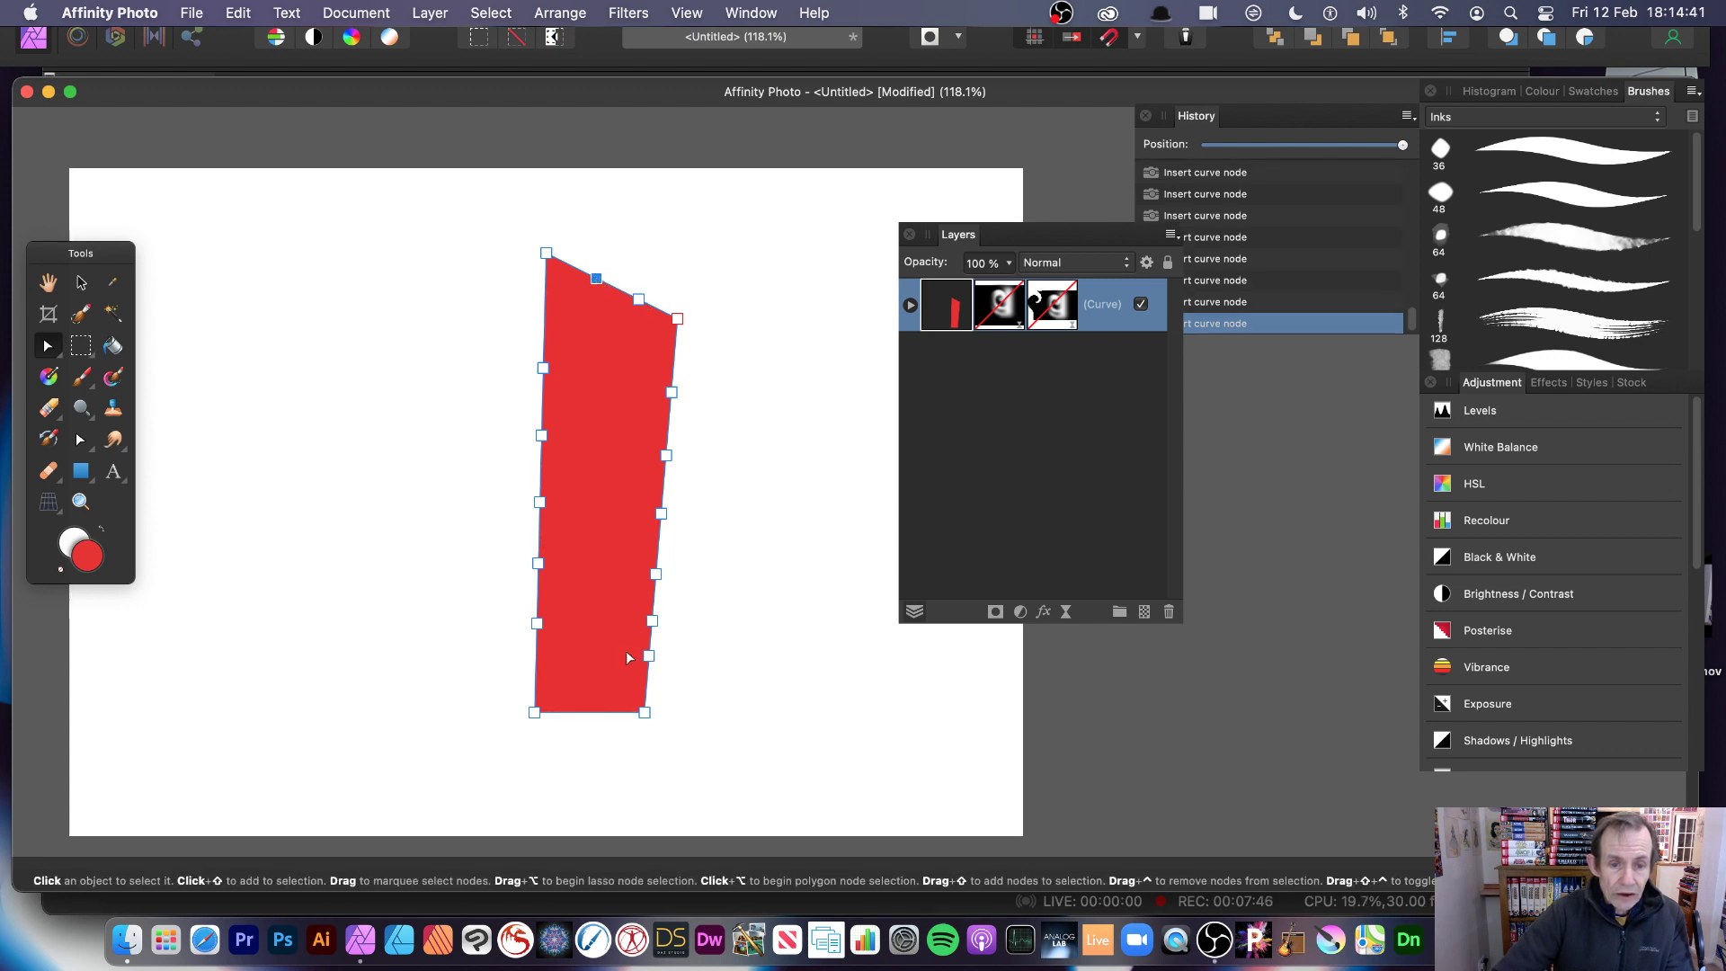
pyautogui.click(618, 712)
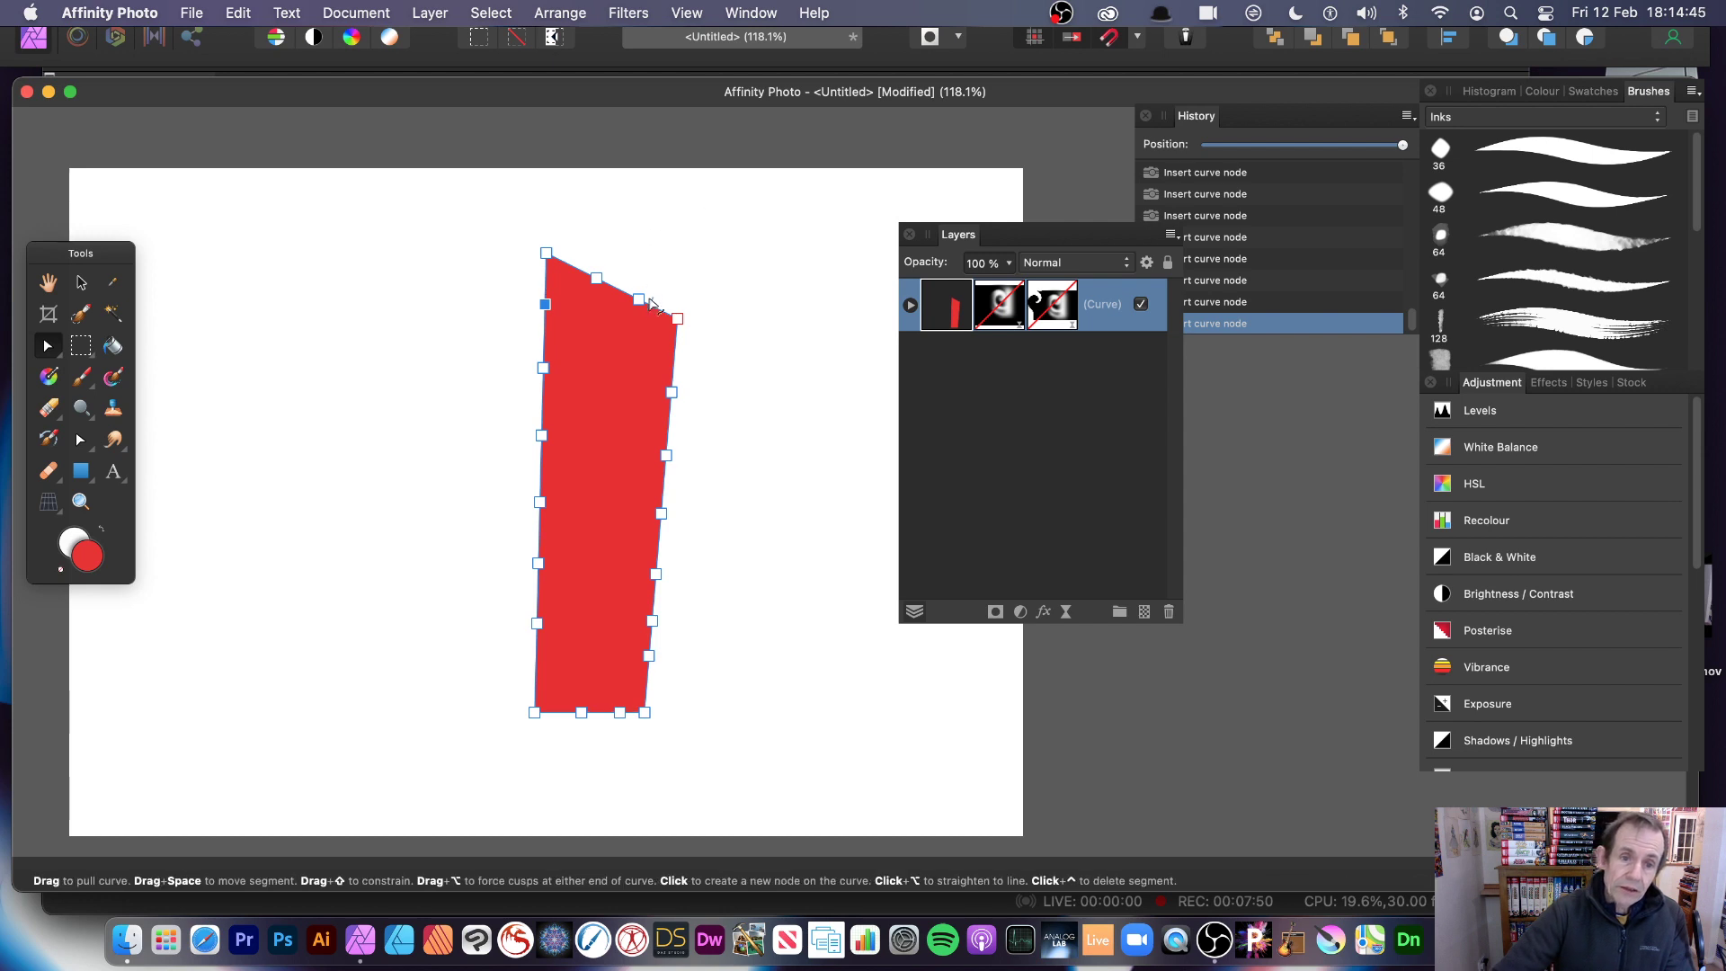
# Step: Drag a top node up and three side nodes outward into spikes
pyautogui.moveTo(639, 300); pyautogui.dragTo(658, 235)
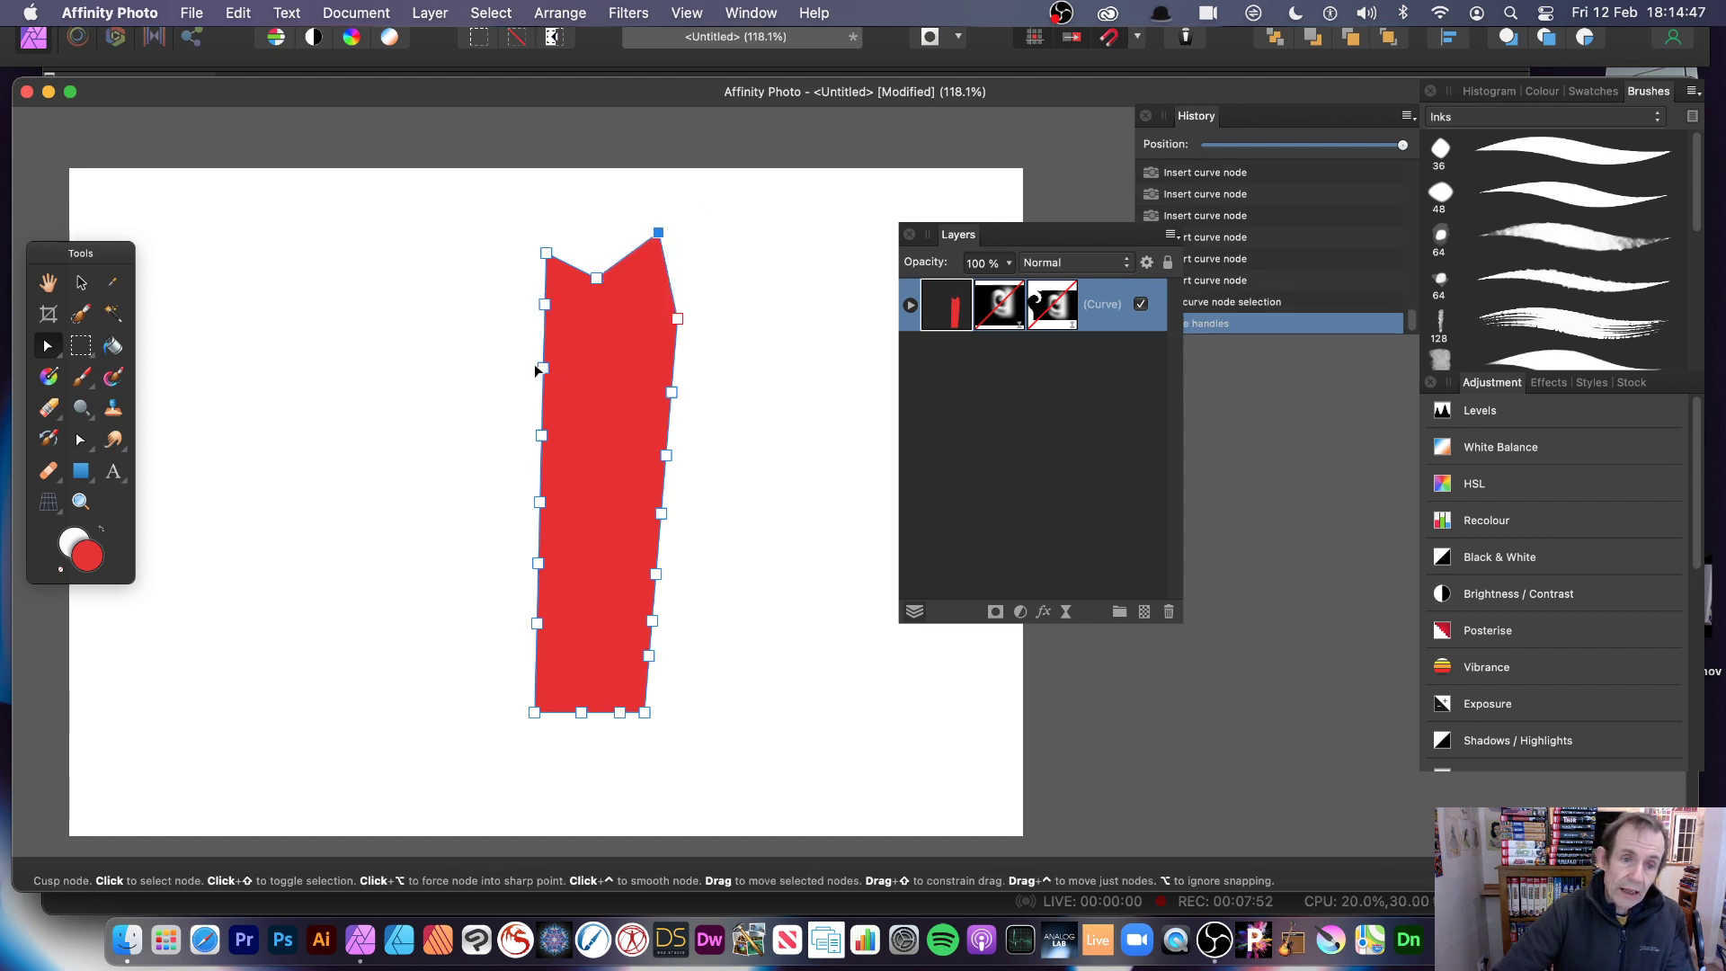
pyautogui.moveTo(543, 365); pyautogui.dragTo(424, 345)
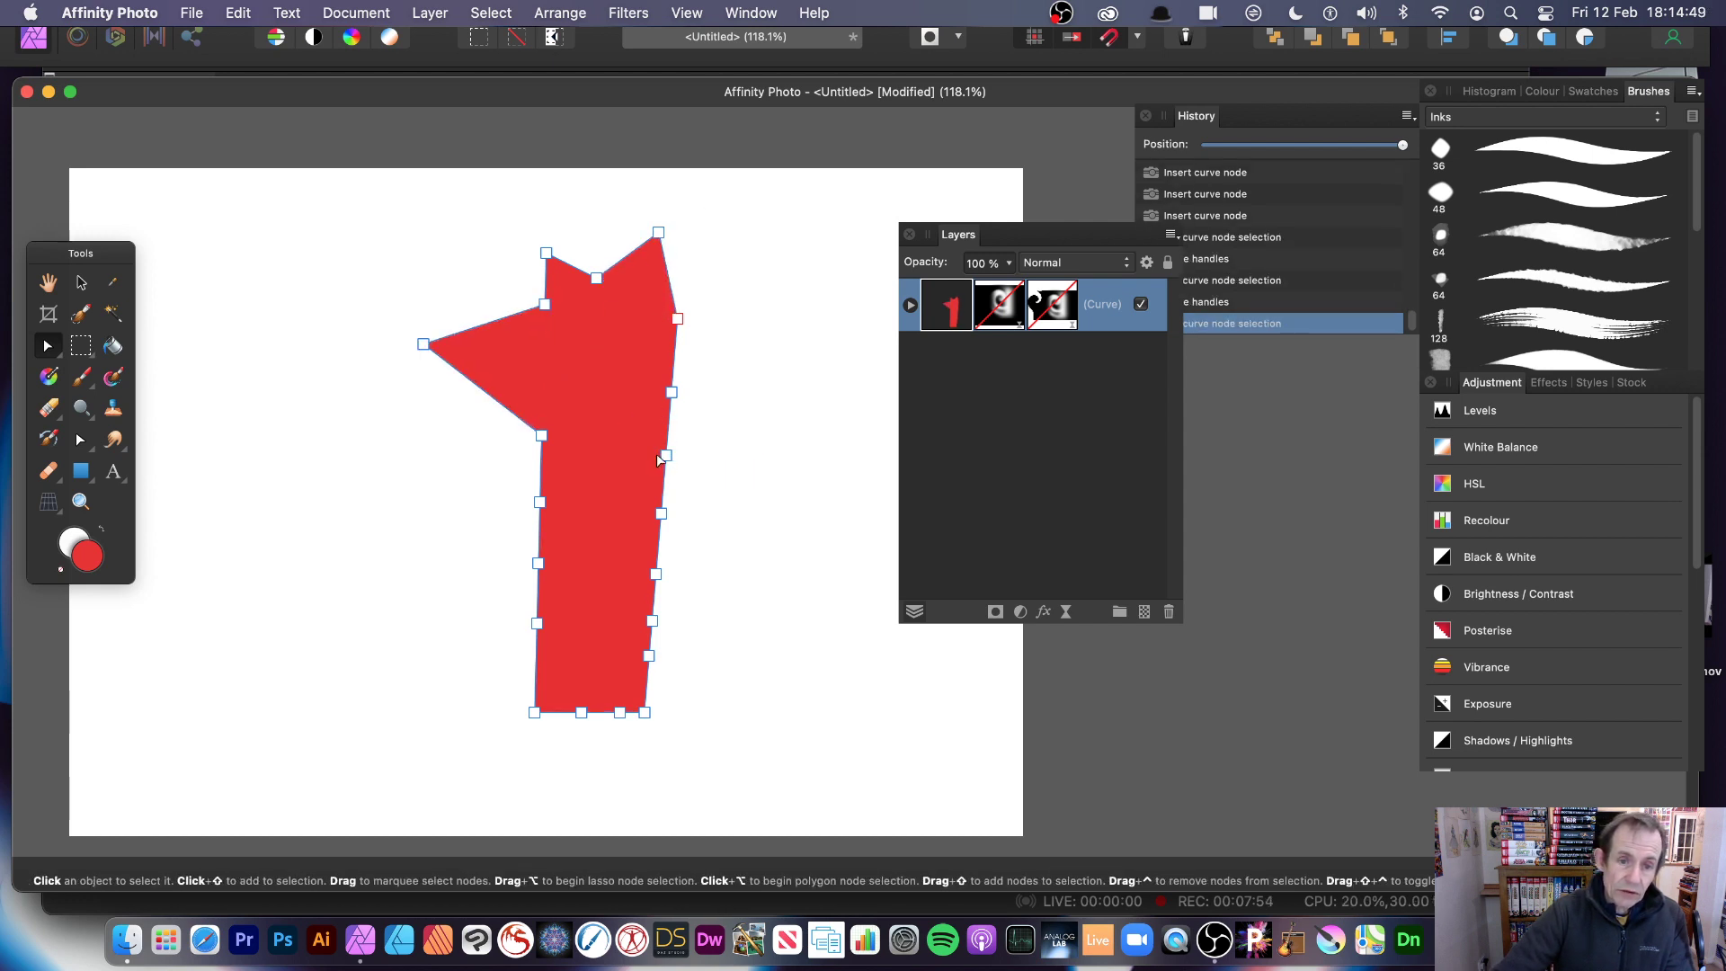
pyautogui.moveTo(664, 457); pyautogui.dragTo(753, 459)
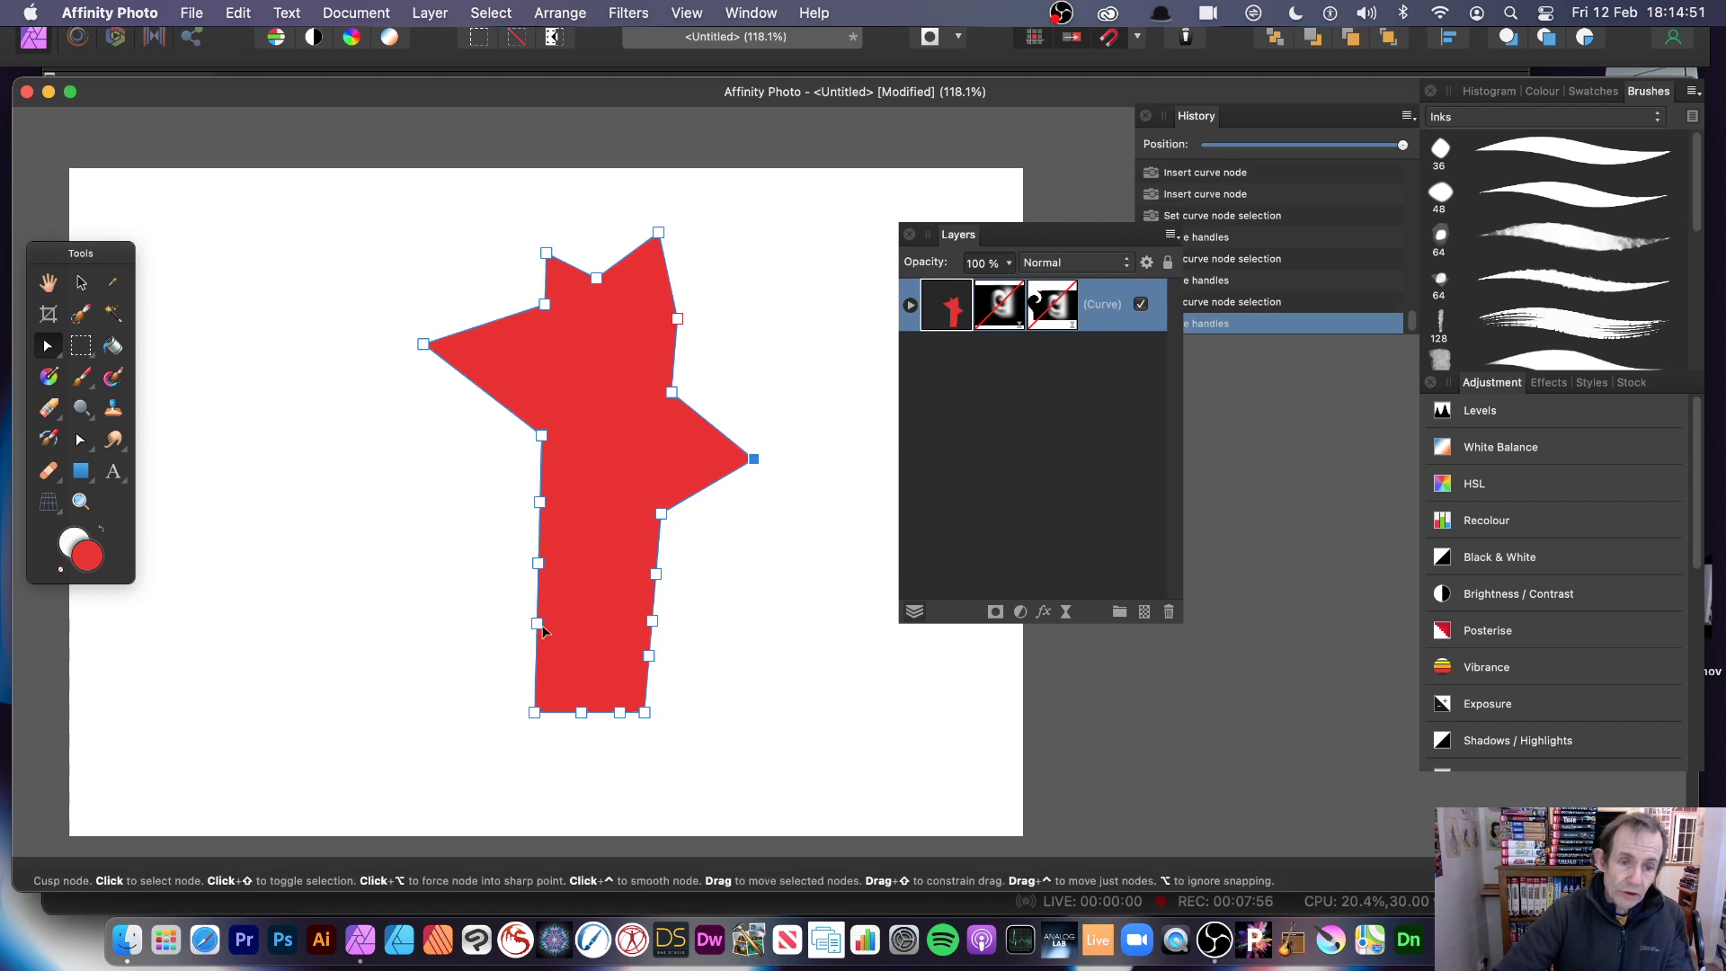
pyautogui.moveTo(538, 623); pyautogui.dragTo(433, 606)
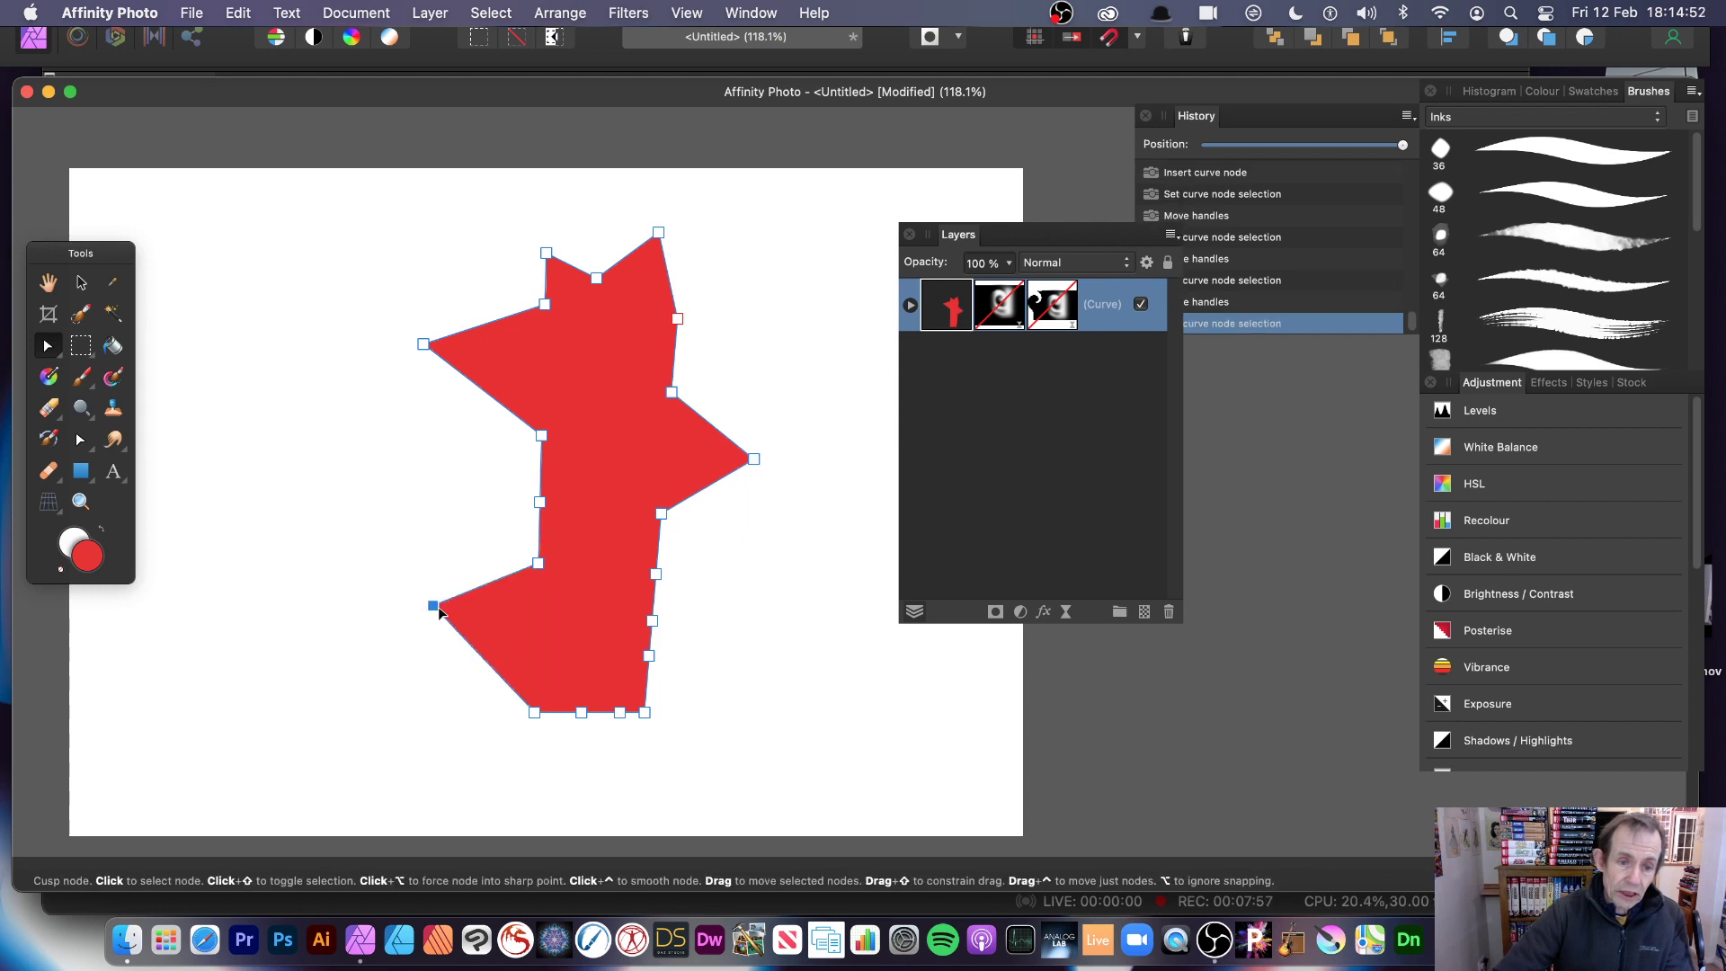
# Step: Expand the Curve layer and make both Twirl layers visible again
pyautogui.click(911, 307)
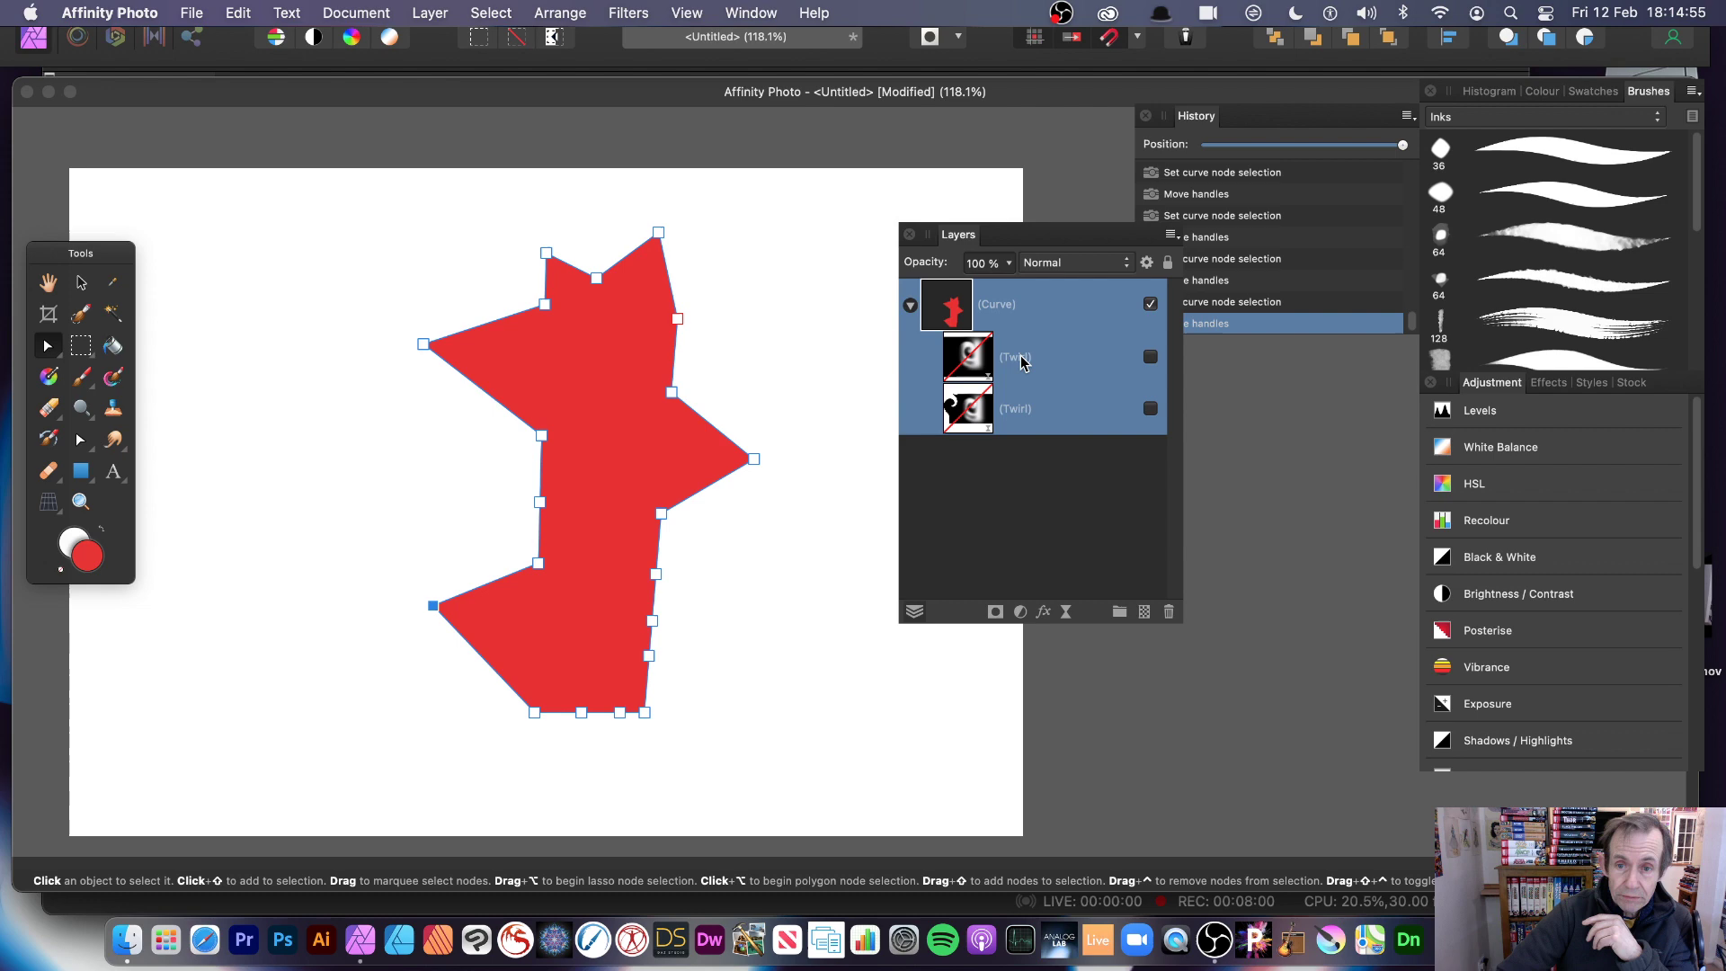
pyautogui.click(1150, 357)
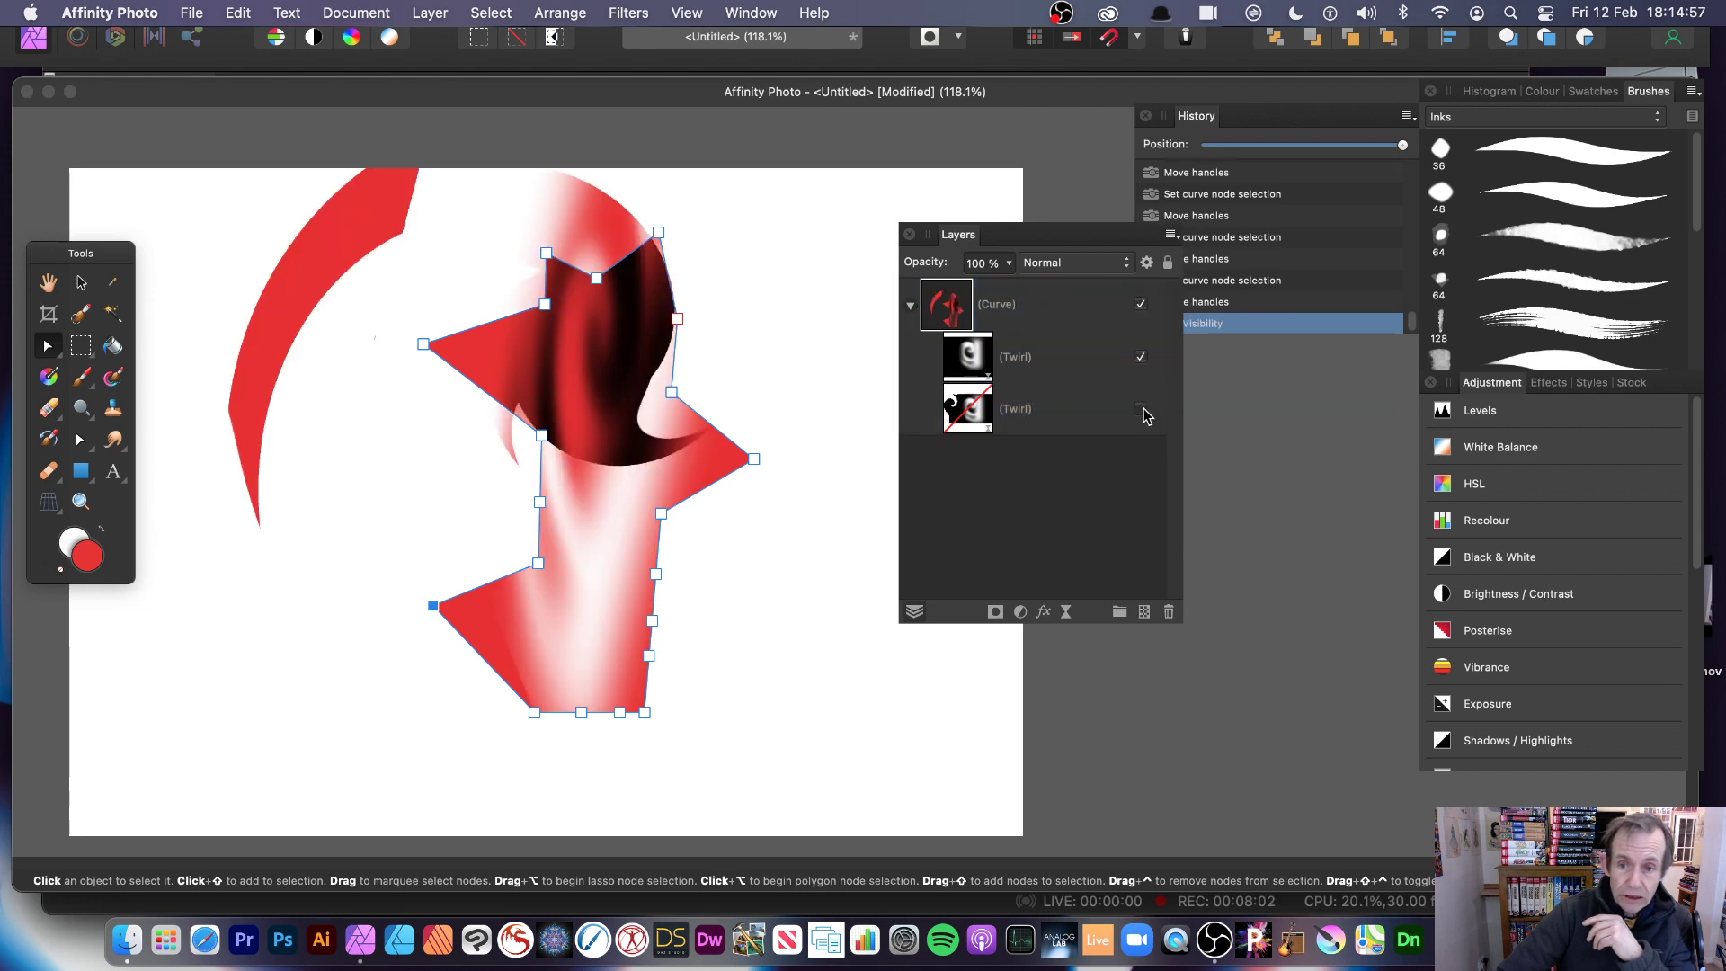
pyautogui.click(1144, 415)
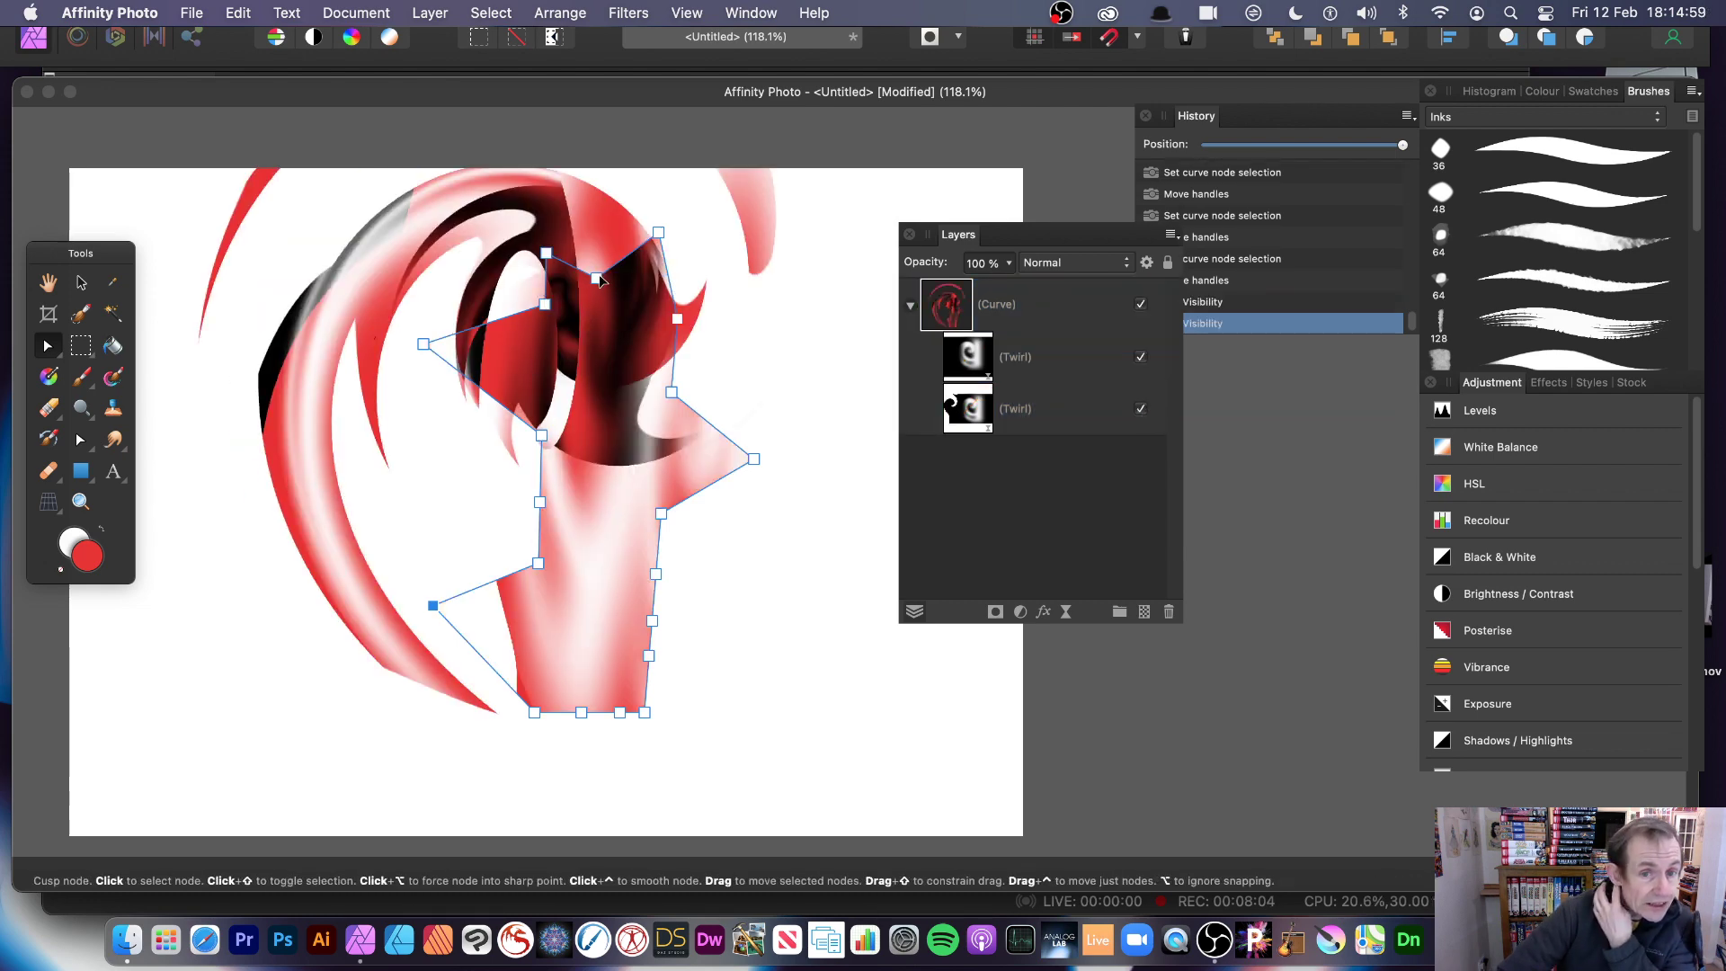
# Step: Reshape several curve nodes, then move the whole curve down and right
pyautogui.moveTo(598, 279)
pyautogui.mouseDown()
pyautogui.moveTo(614, 450)
pyautogui.moveTo(633, 380)
pyautogui.moveTo(363, 409)
pyautogui.moveTo(803, 495)
pyautogui.moveTo(825, 448)
pyautogui.mouseUp()
pyautogui.moveTo(656, 573)
pyautogui.mouseDown()
pyautogui.moveTo(588, 583)
pyautogui.moveTo(545, 622)
pyautogui.mouseUp()
pyautogui.moveTo(649, 656); pyautogui.dragTo(566, 670)
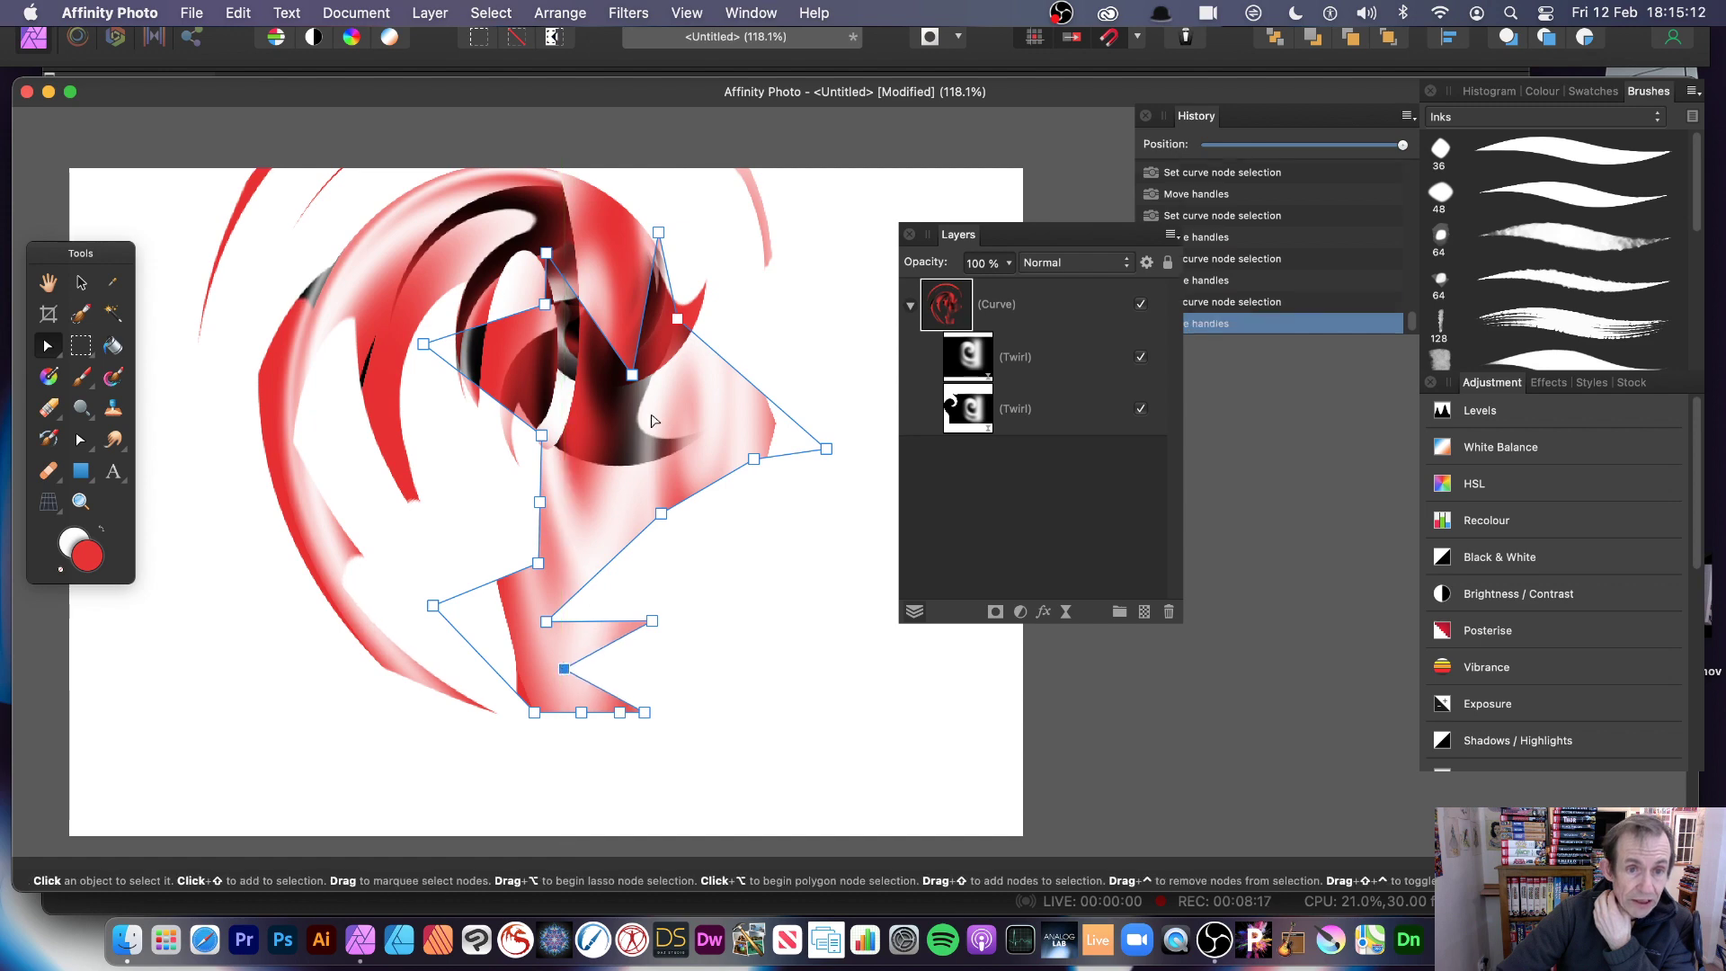
pyautogui.click(81, 284)
pyautogui.moveTo(641, 287)
pyautogui.mouseDown()
pyautogui.moveTo(688, 445)
pyautogui.moveTo(475, 387)
pyautogui.moveTo(624, 377)
pyautogui.mouseUp()
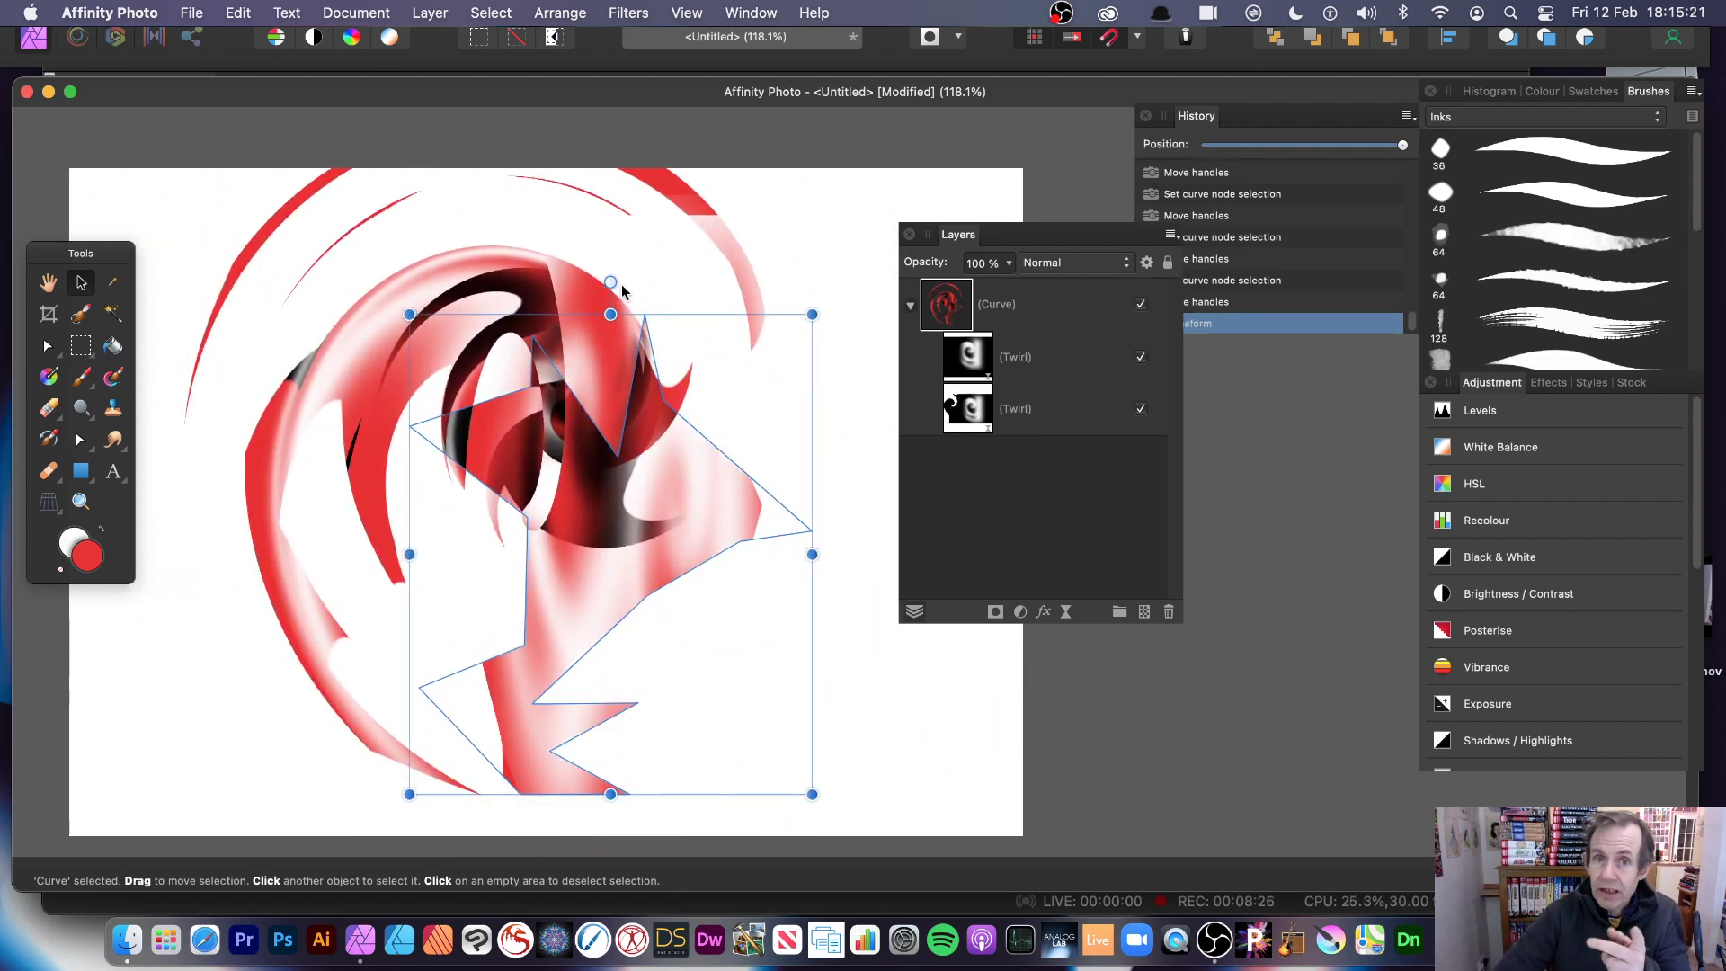
pyautogui.moveTo(633, 346)
pyautogui.mouseDown()
pyautogui.moveTo(652, 352)
pyautogui.moveTo(642, 329)
pyautogui.mouseUp()
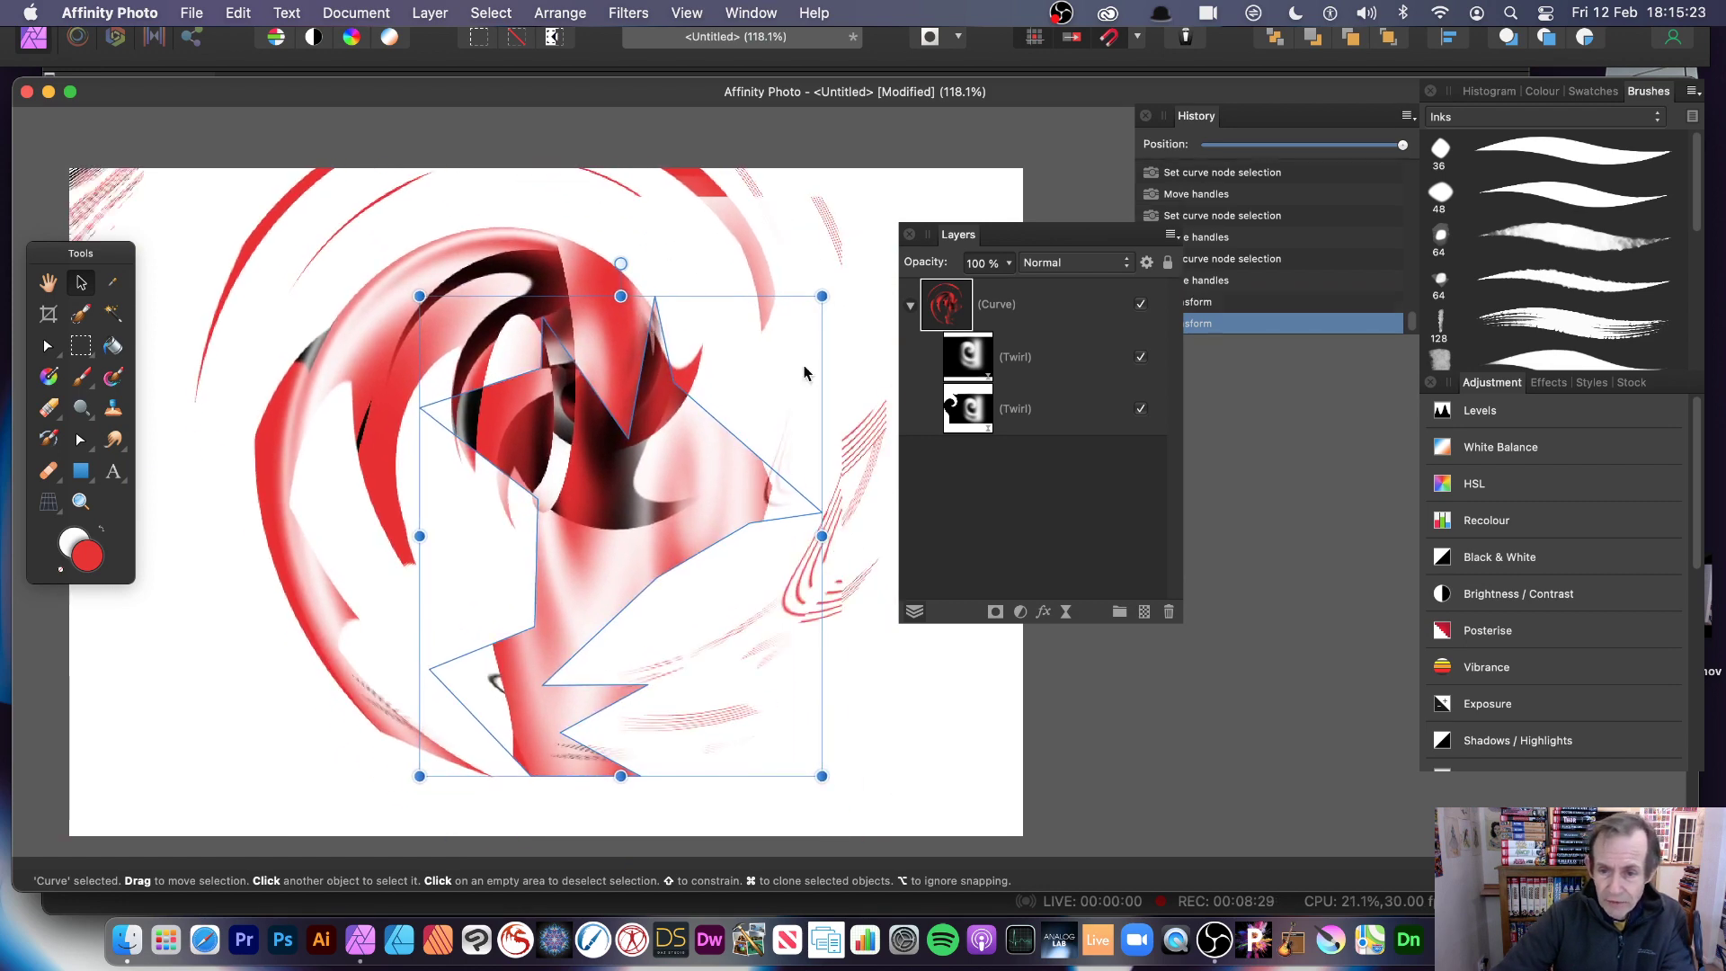
# Step: Add Bevel/Emboss and an offset Outer Shadow to the curve in Layer Effects
pyautogui.click(1045, 614)
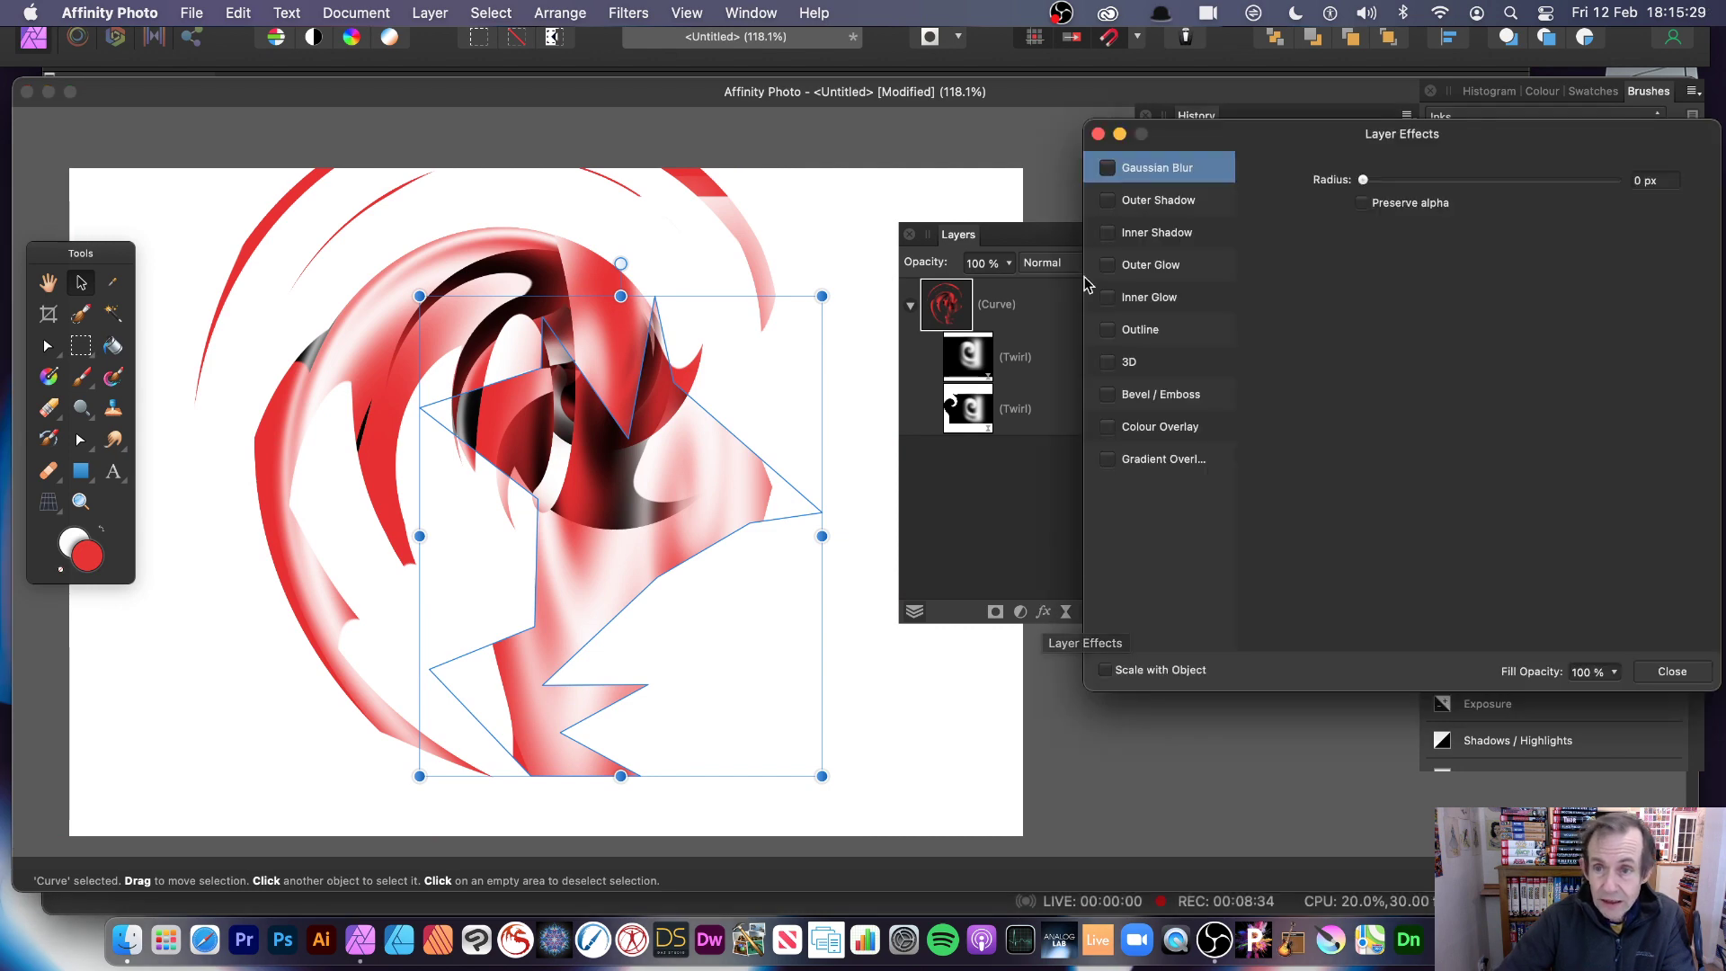
pyautogui.moveTo(1195, 134); pyautogui.dragTo(862, 179)
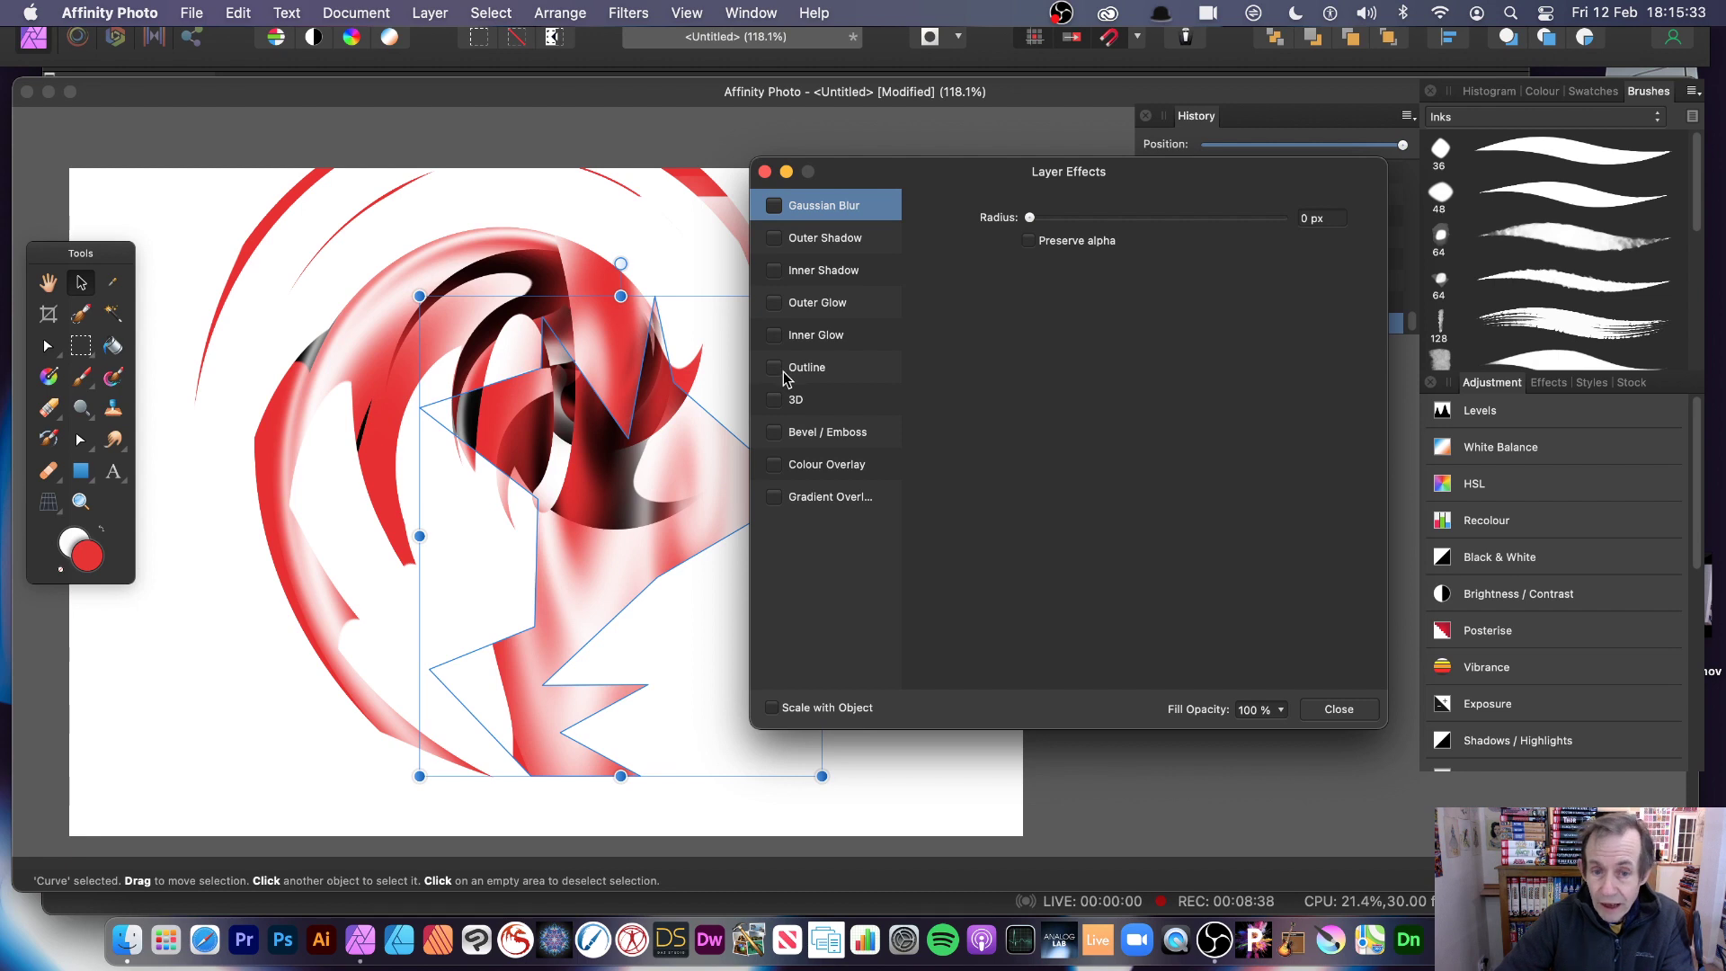
pyautogui.click(774, 433)
pyautogui.click(830, 435)
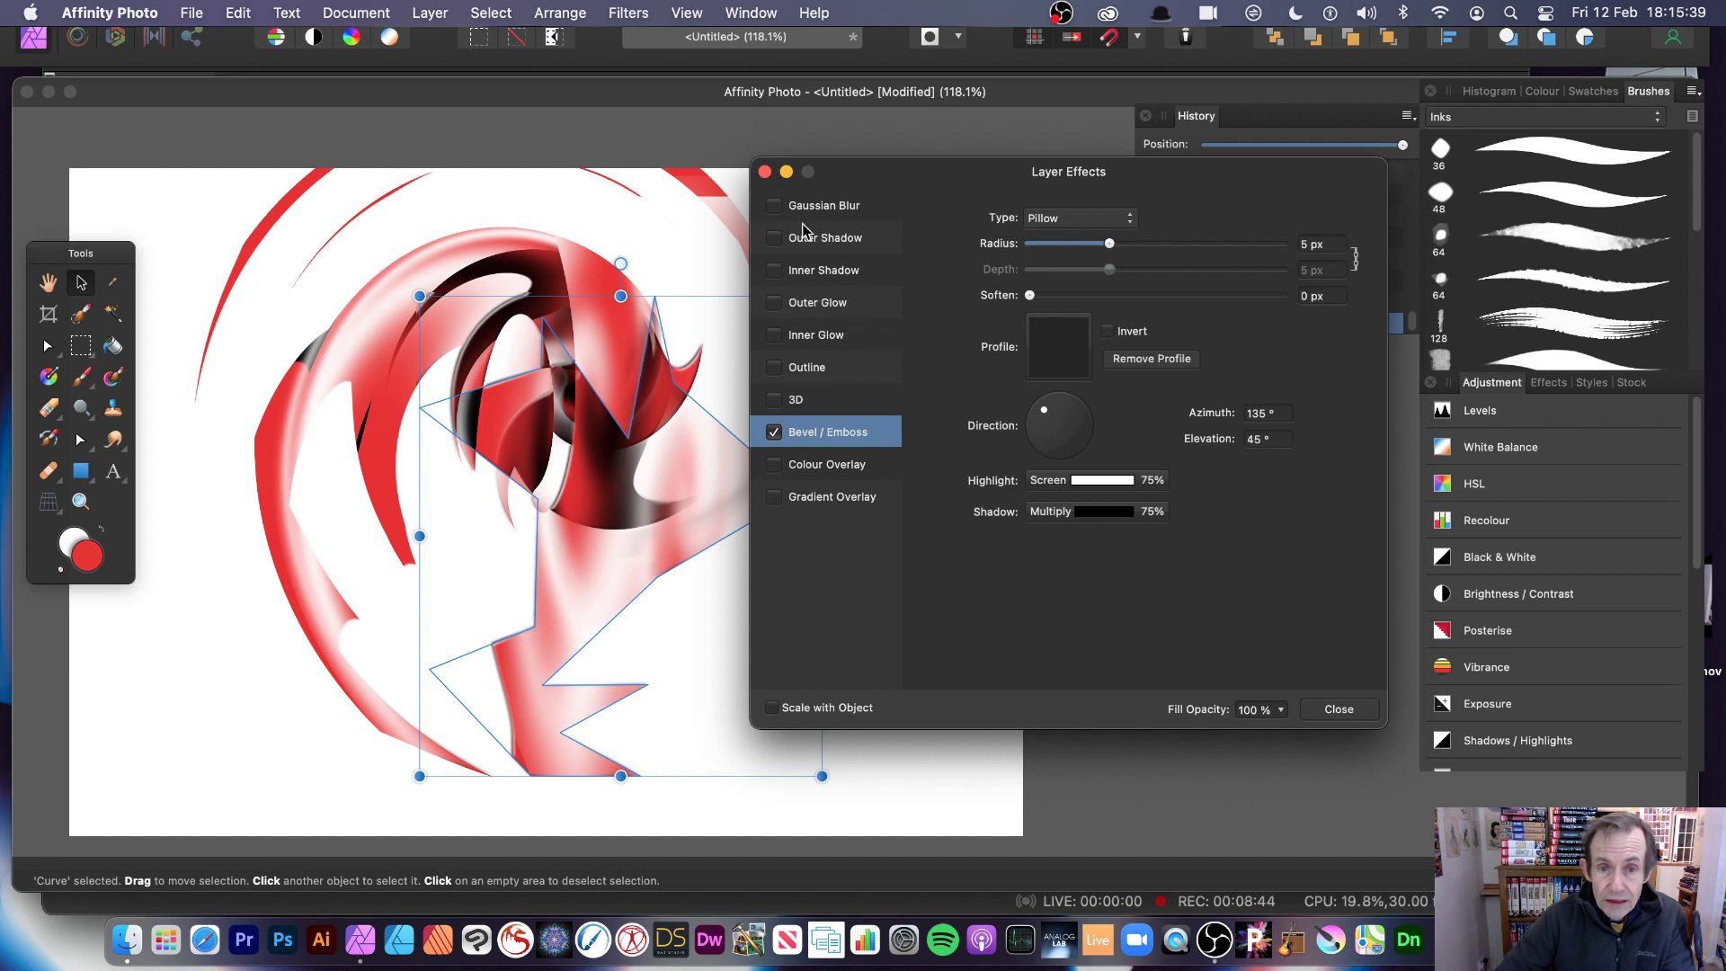
pyautogui.click(776, 238)
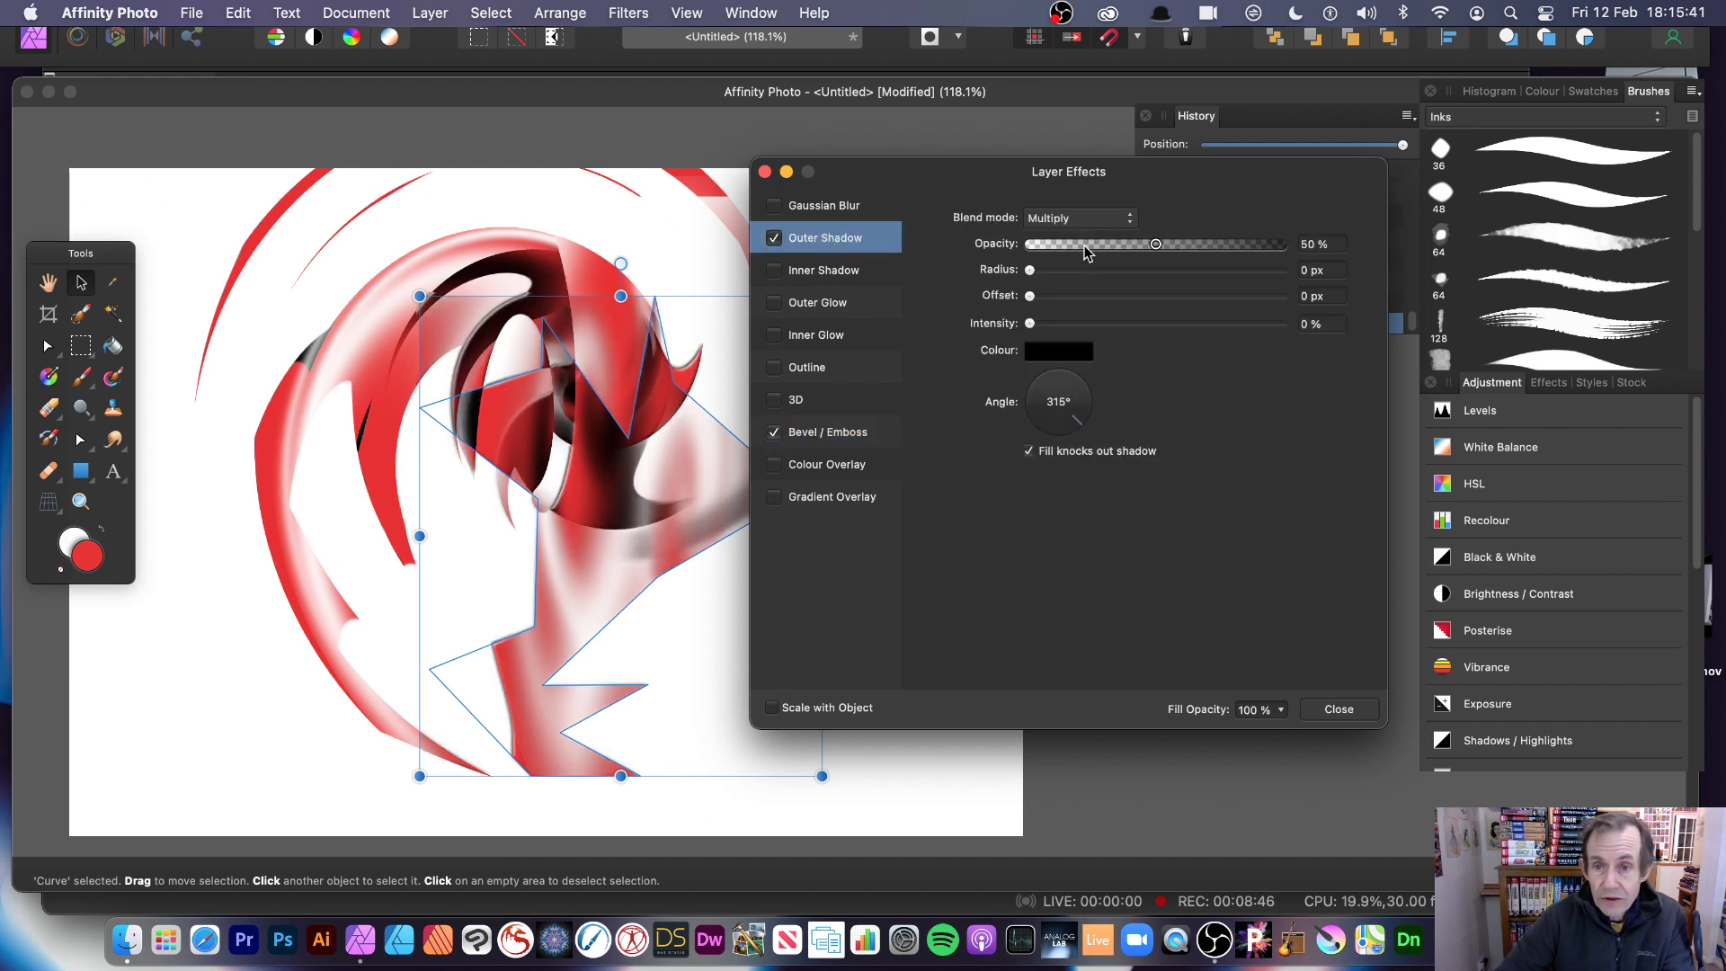
pyautogui.moveTo(1060, 280)
pyautogui.mouseDown()
pyautogui.moveTo(1200, 300)
pyautogui.moveTo(1182, 297)
pyautogui.mouseUp()
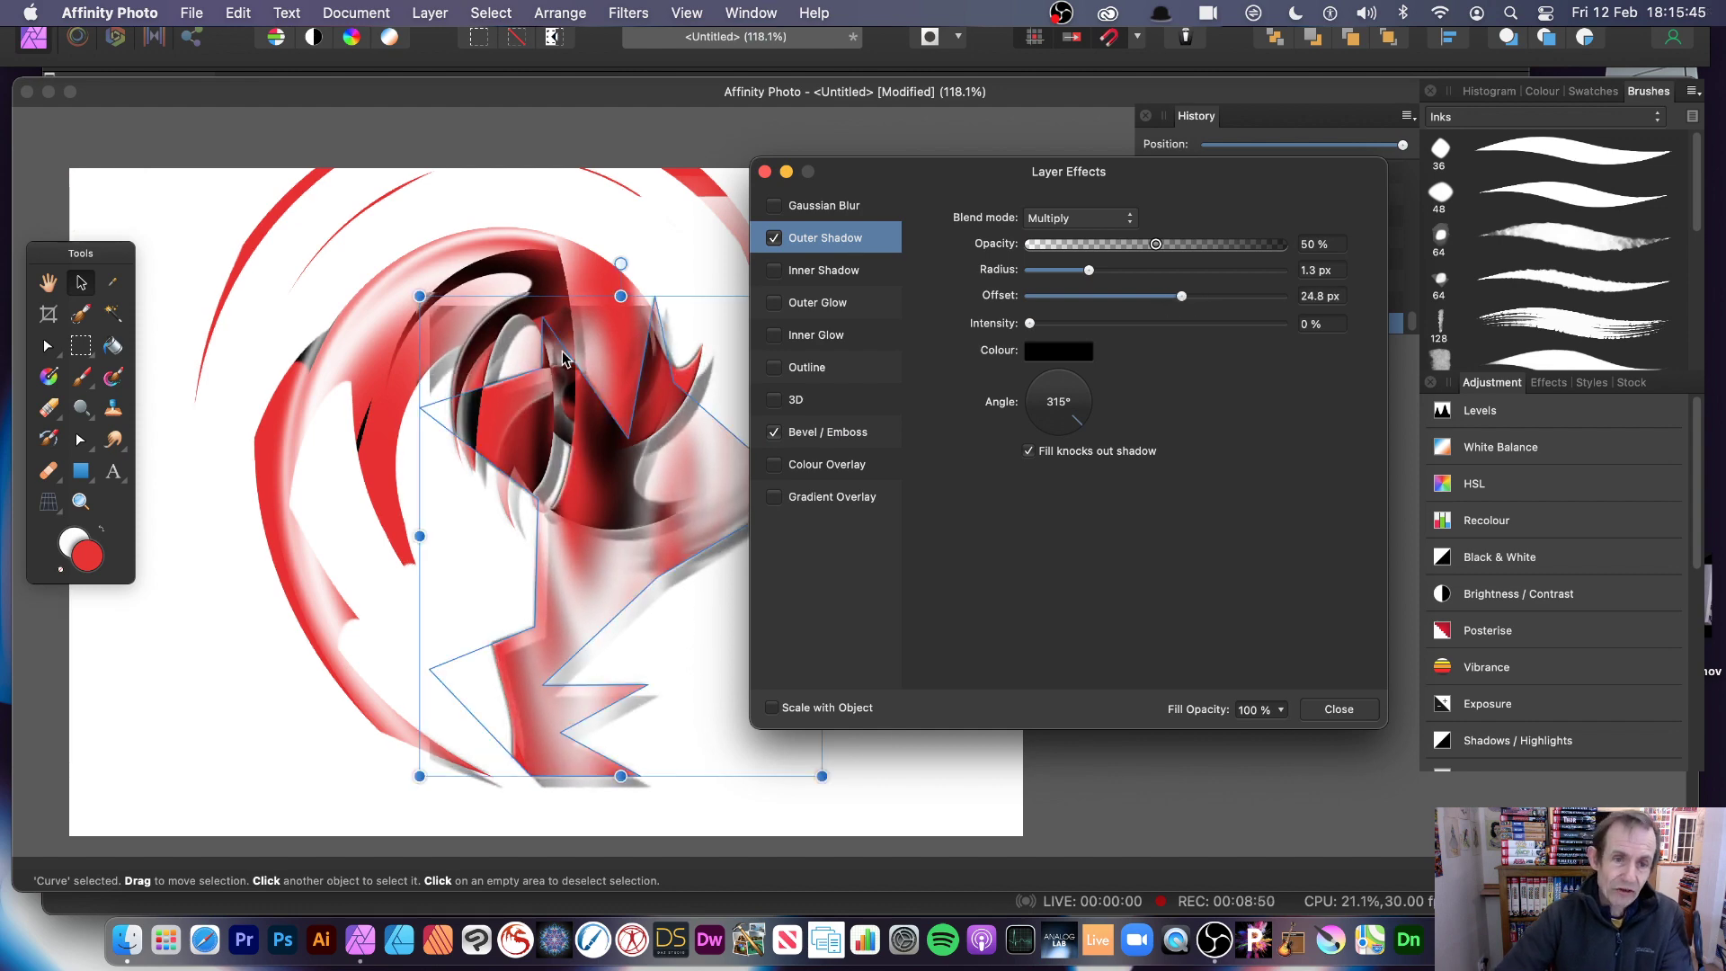
# Step: Move the curve up-left, raise shadow intensity to 9%, and close Layer Effects
pyautogui.moveTo(525, 323); pyautogui.dragTo(482, 327)
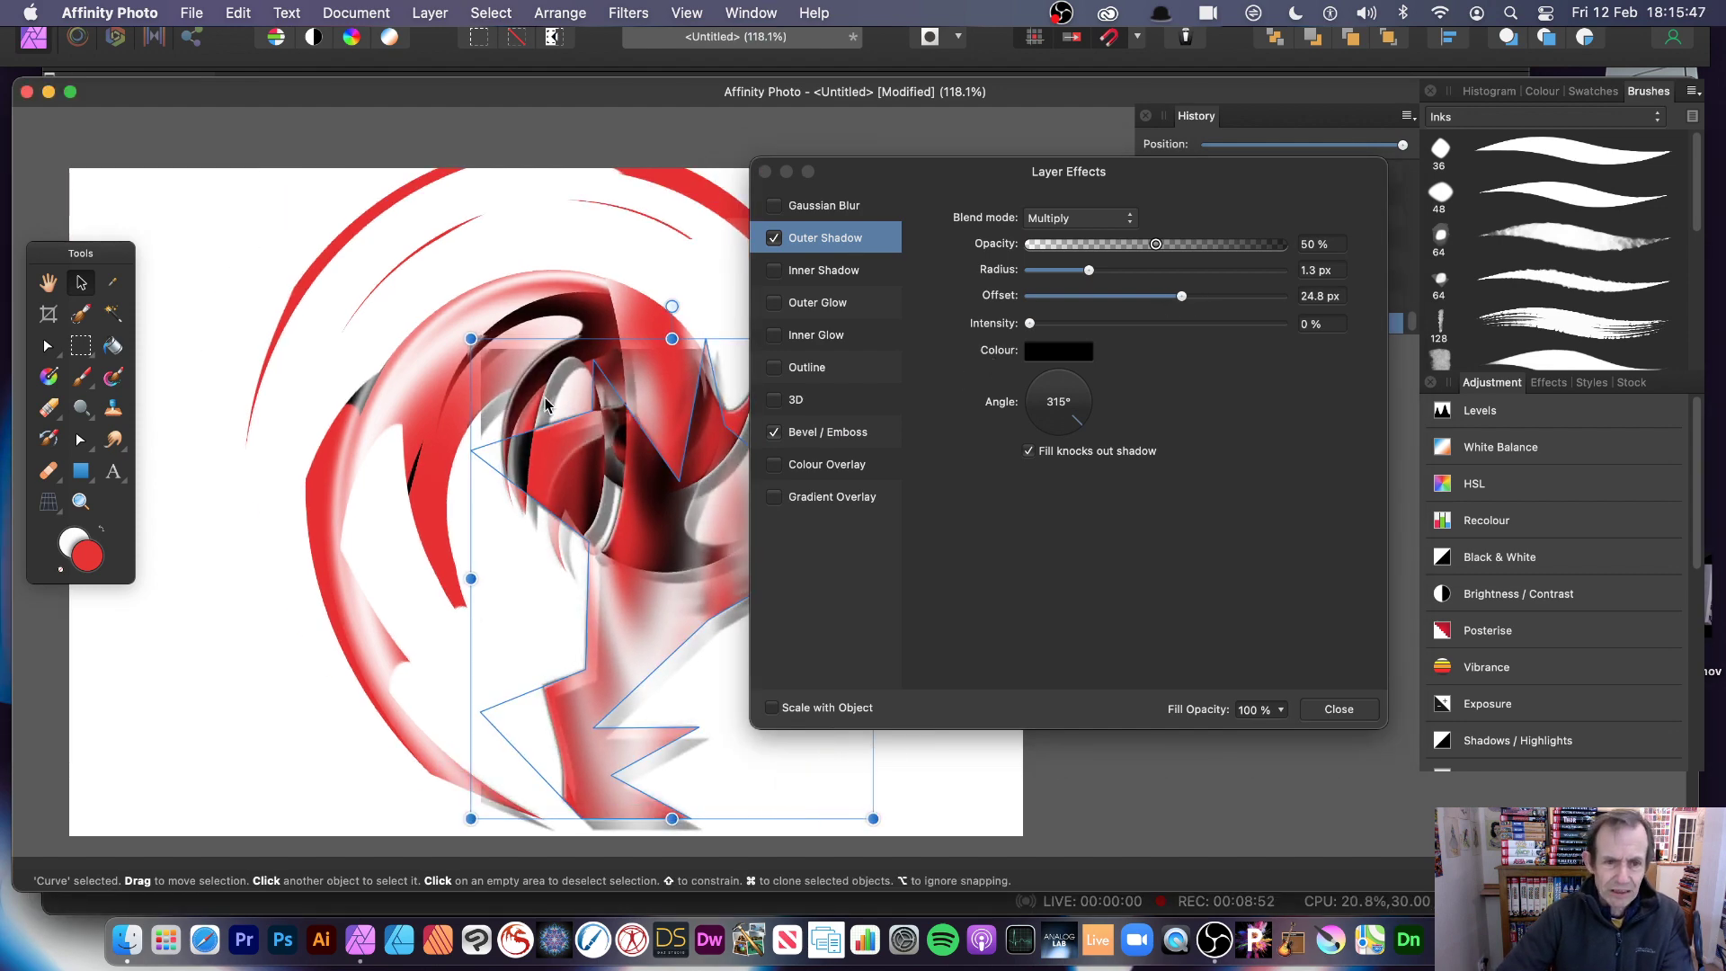
pyautogui.moveTo(1028, 324); pyautogui.dragTo(1052, 323)
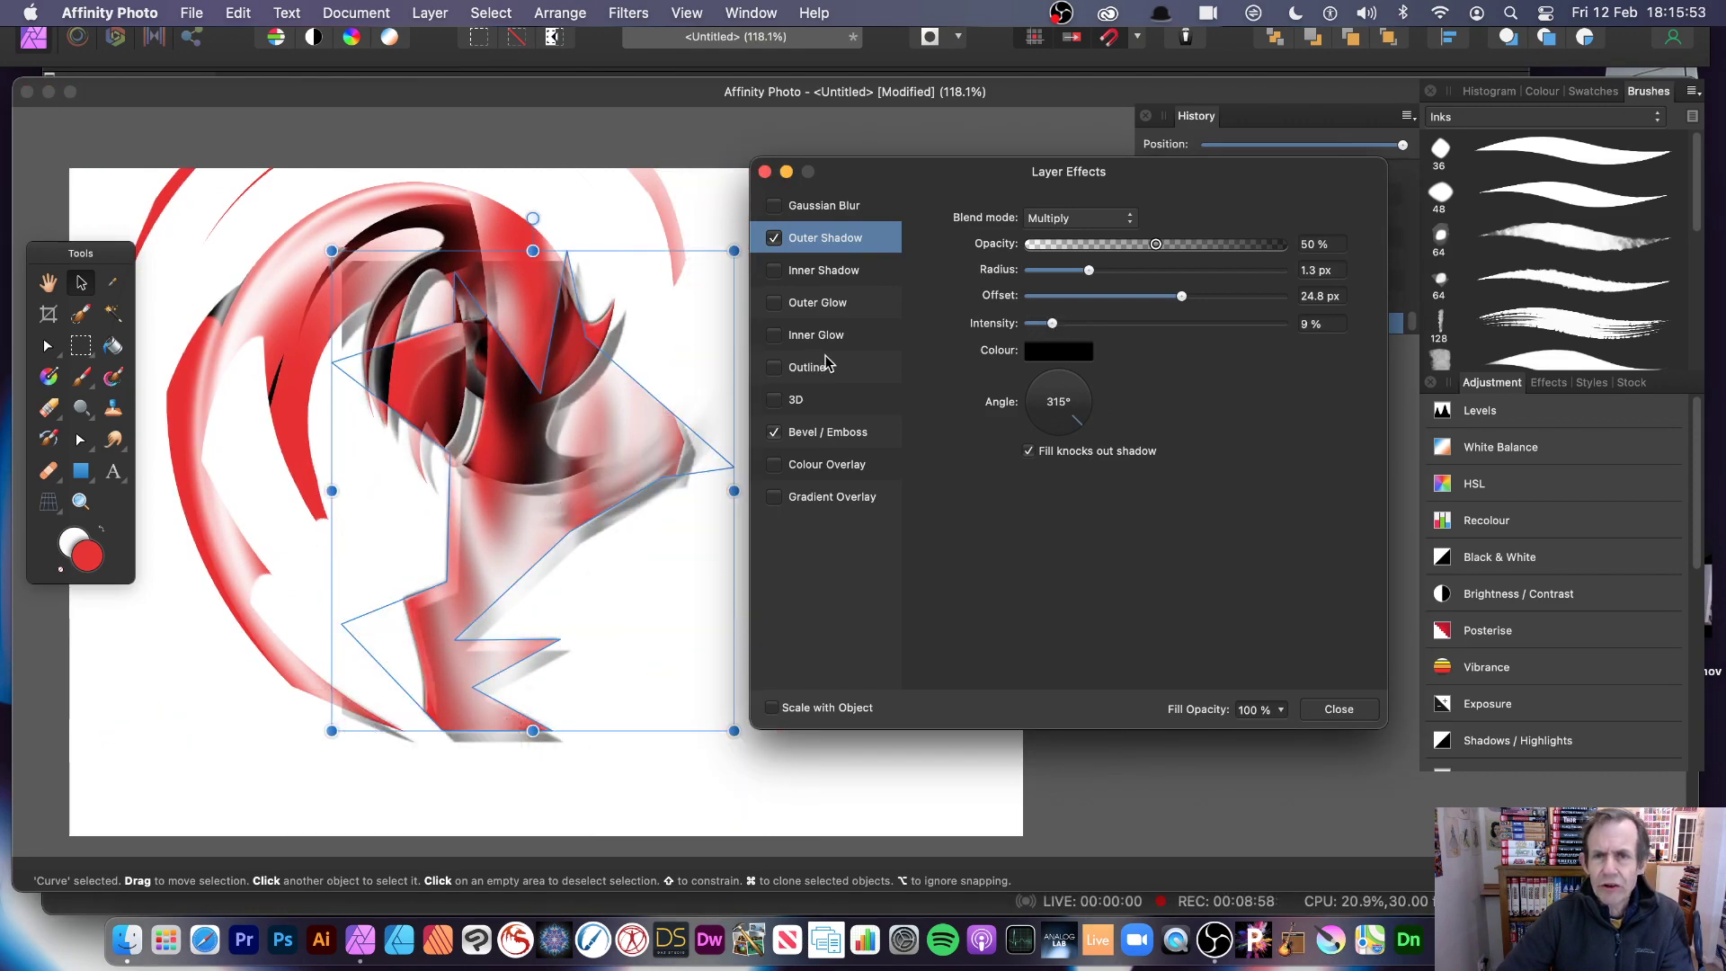
pyautogui.click(1339, 710)
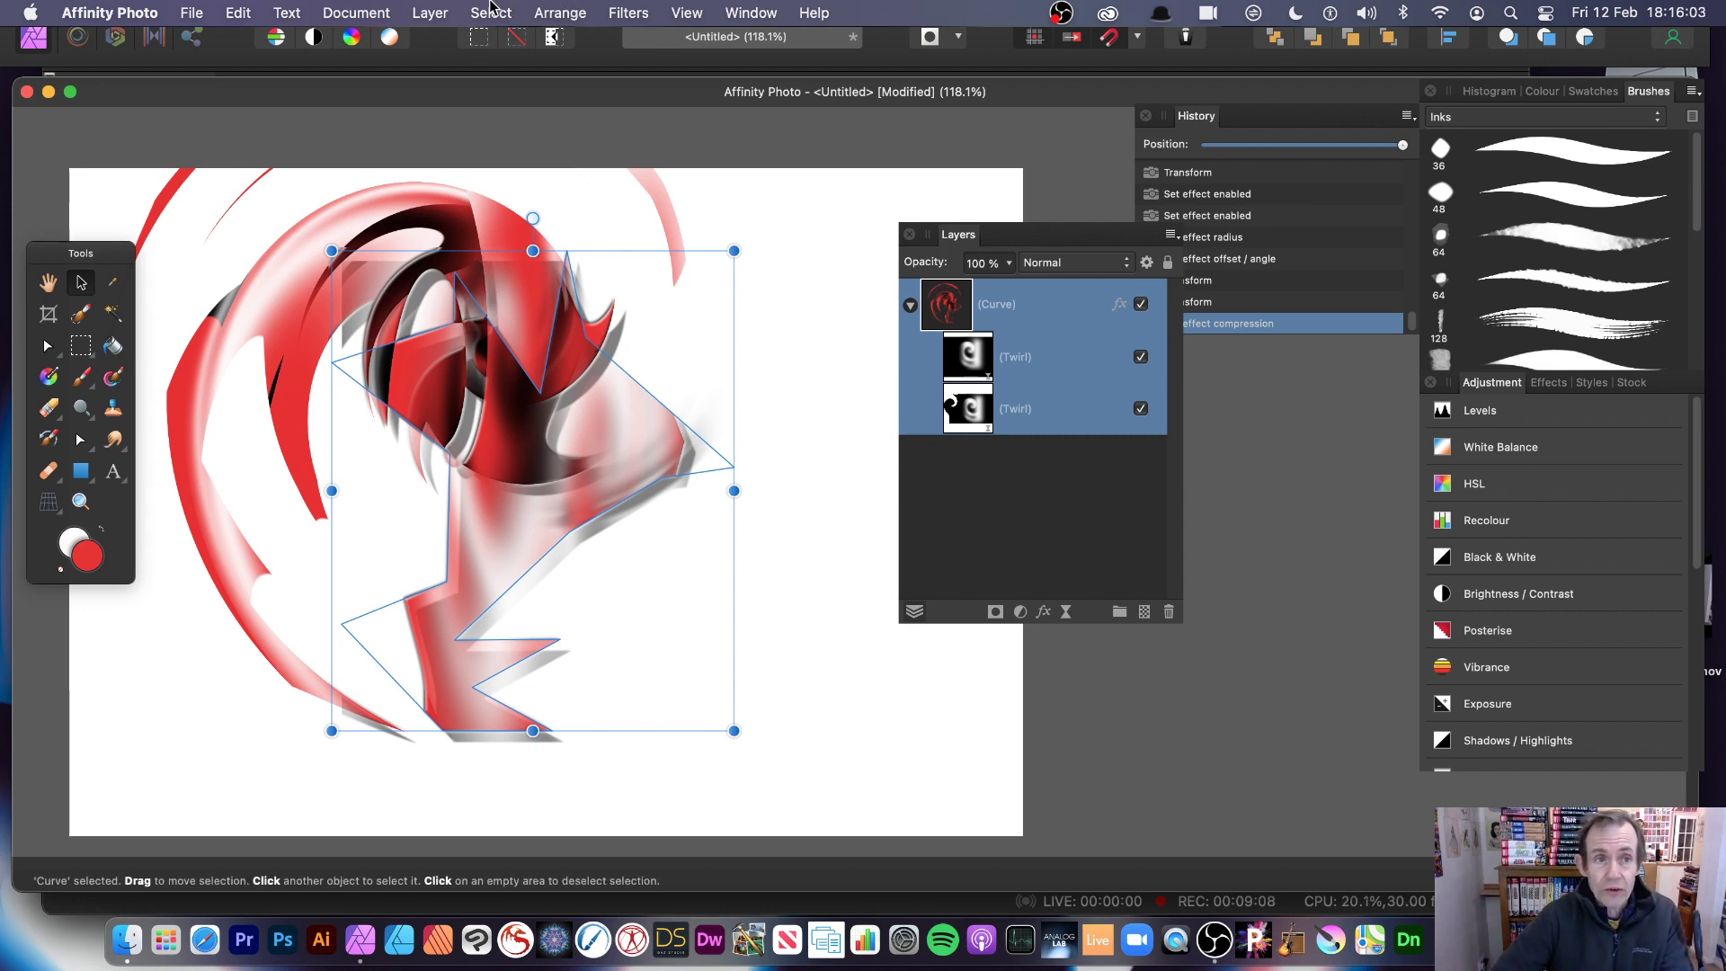
# Step: Delete the Curve layer along with its Twirl layers
pyautogui.click(427, 14)
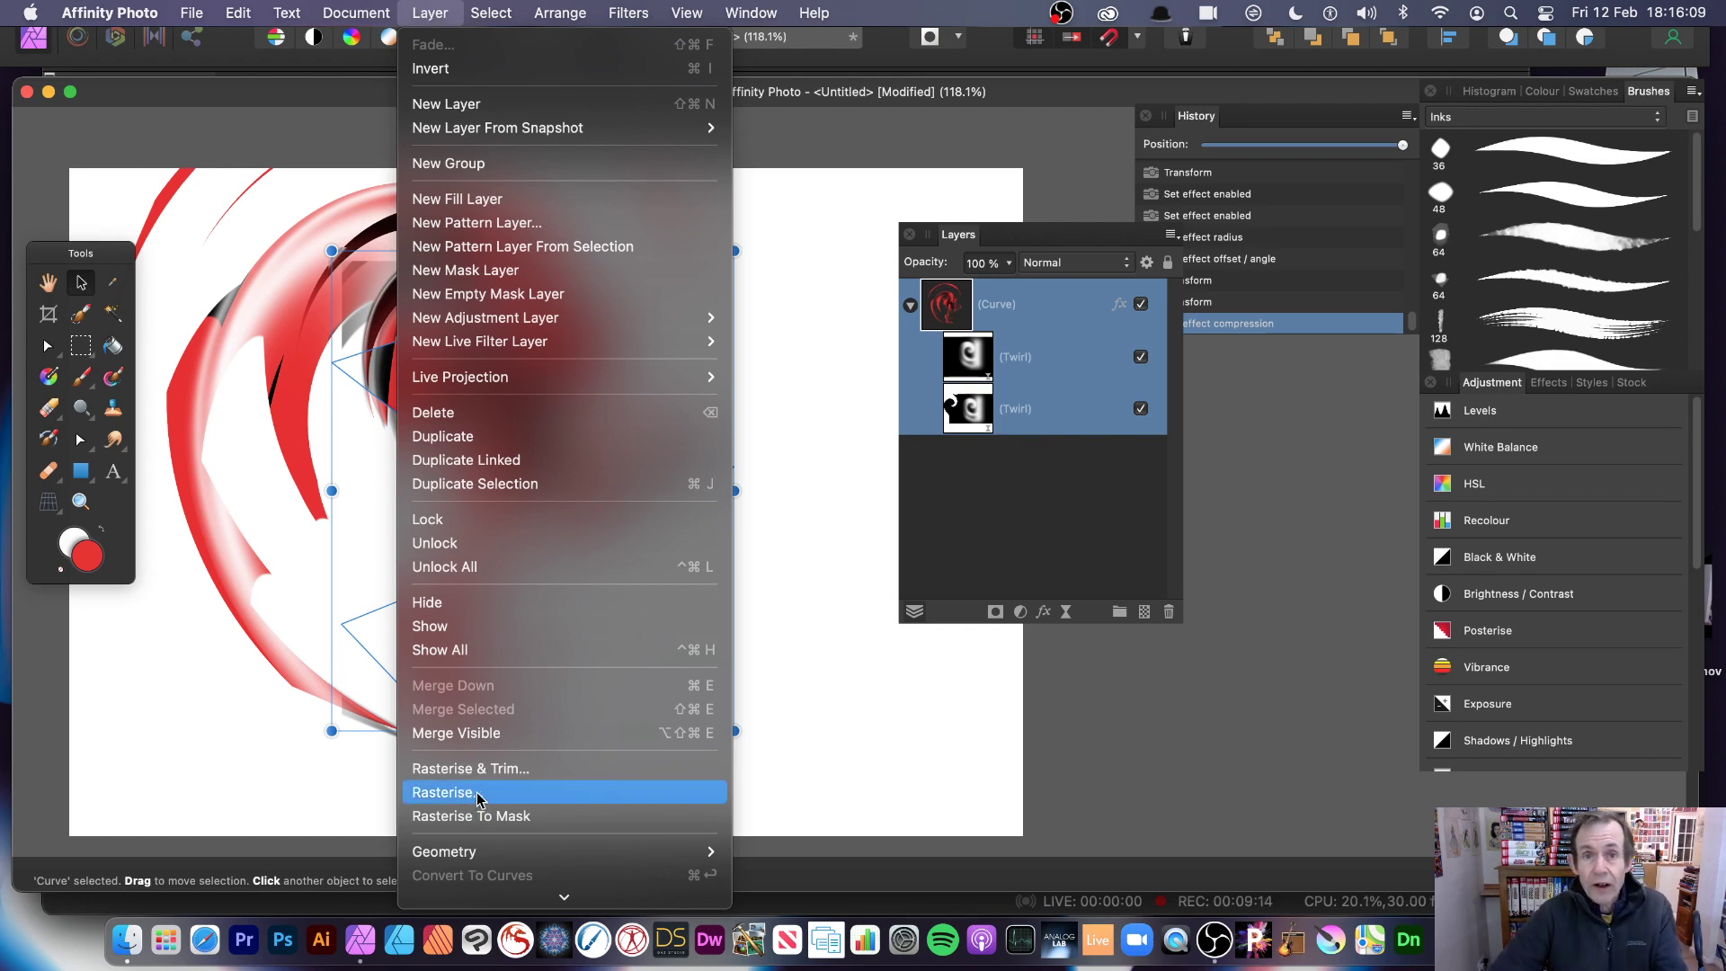
pyautogui.click(795, 587)
pyautogui.press('Delete')
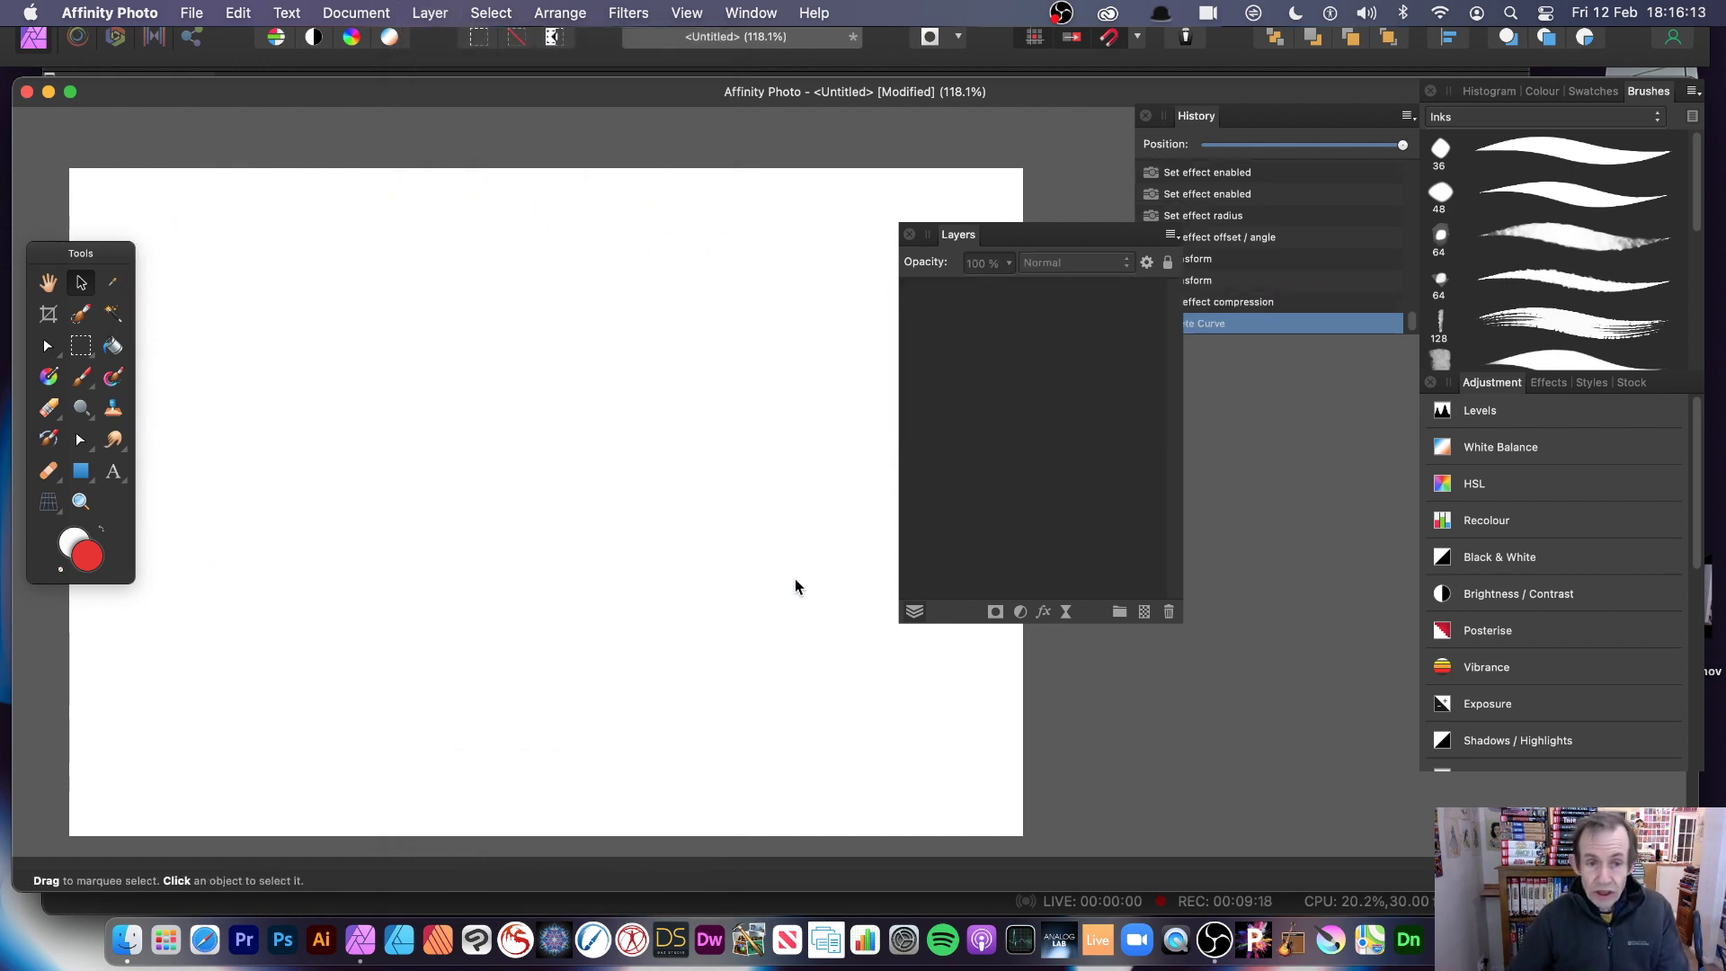
# Step: Draw a red donut shape filling the page centre with the Donut Tool
pyautogui.click(80, 474)
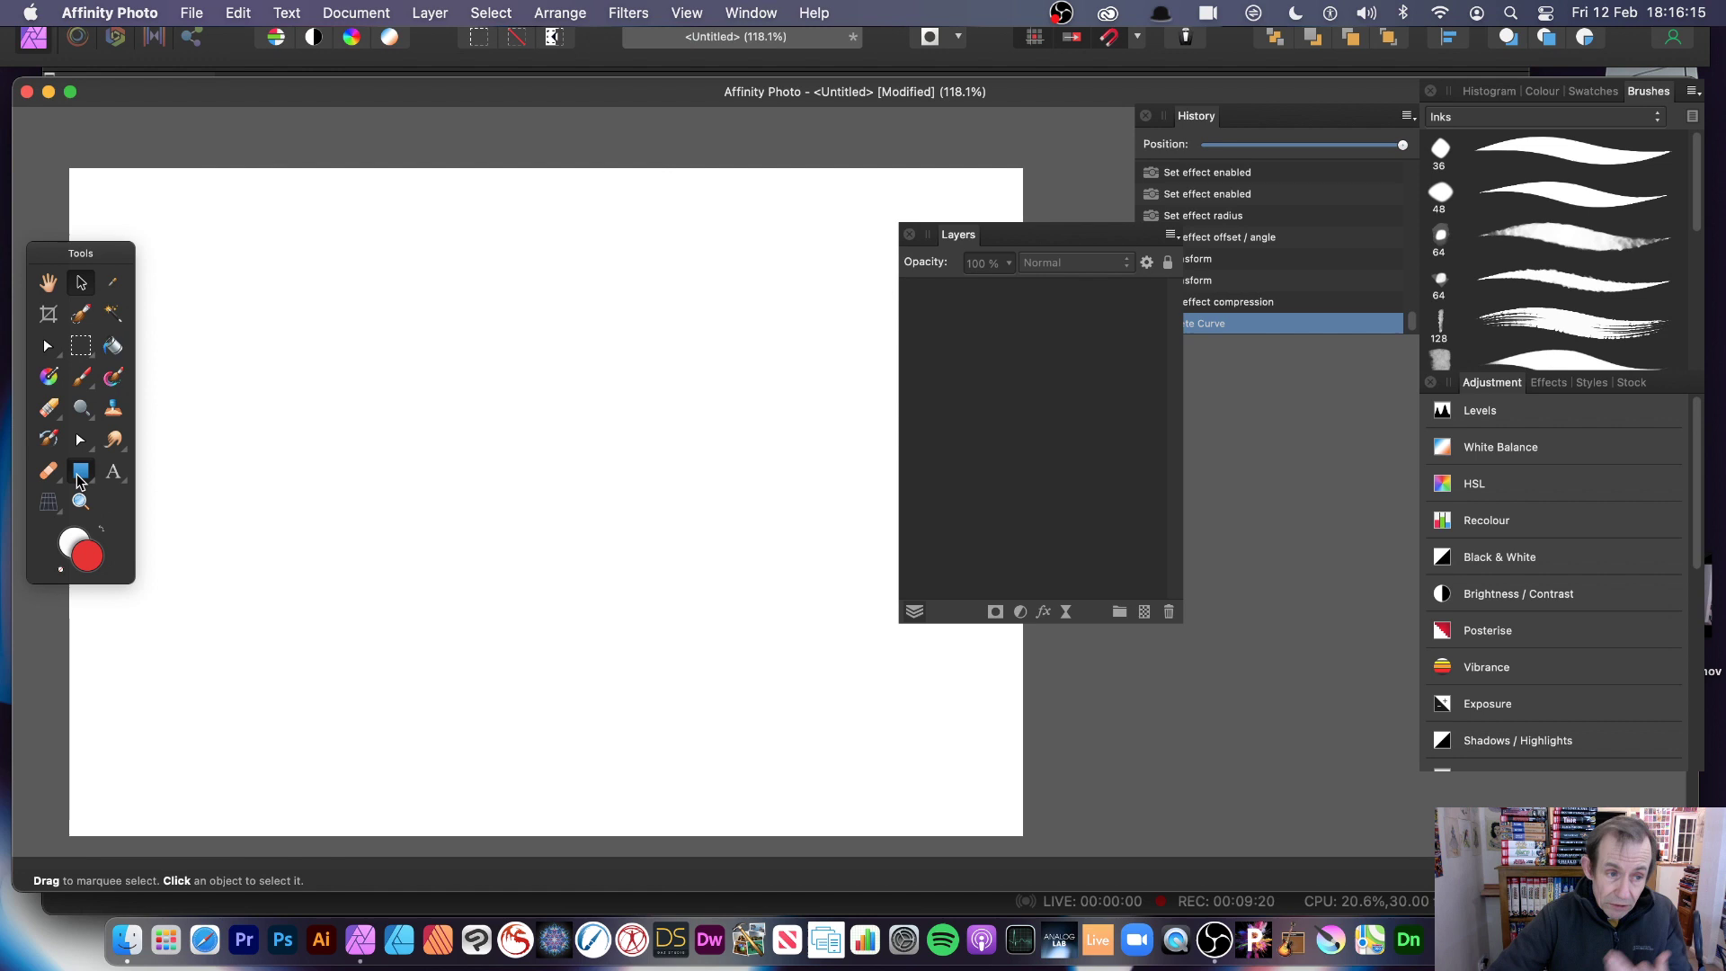
pyautogui.click(204, 665)
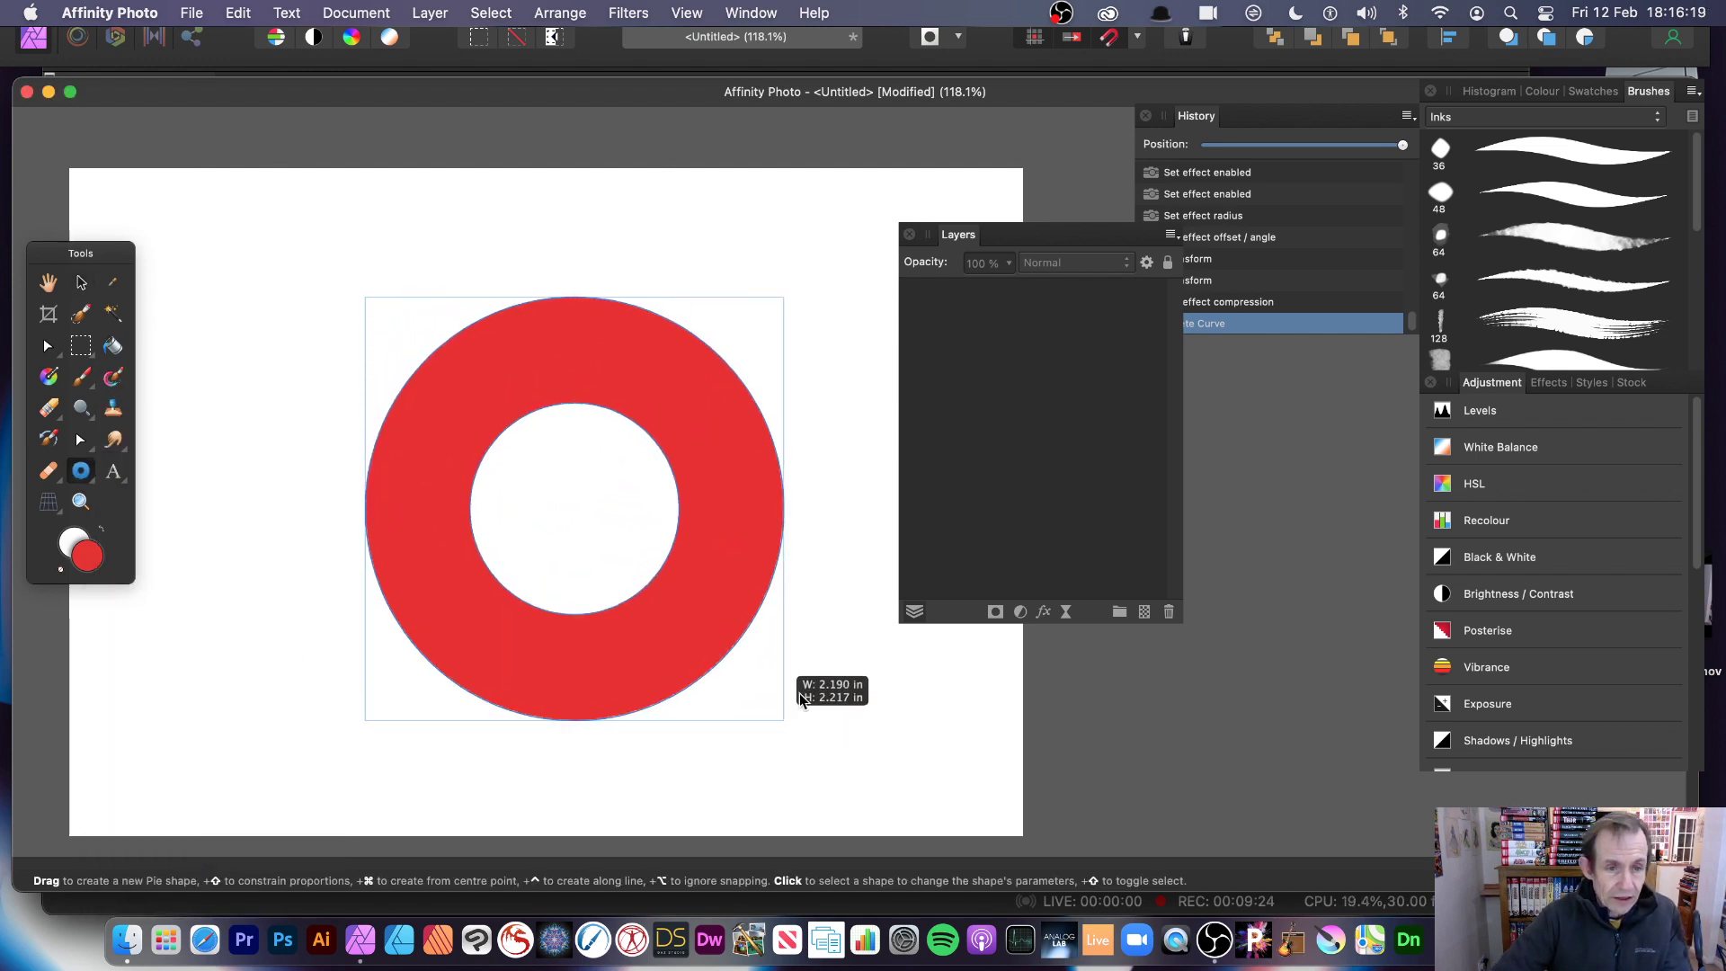
pyautogui.moveTo(365, 299); pyautogui.dragTo(784, 721)
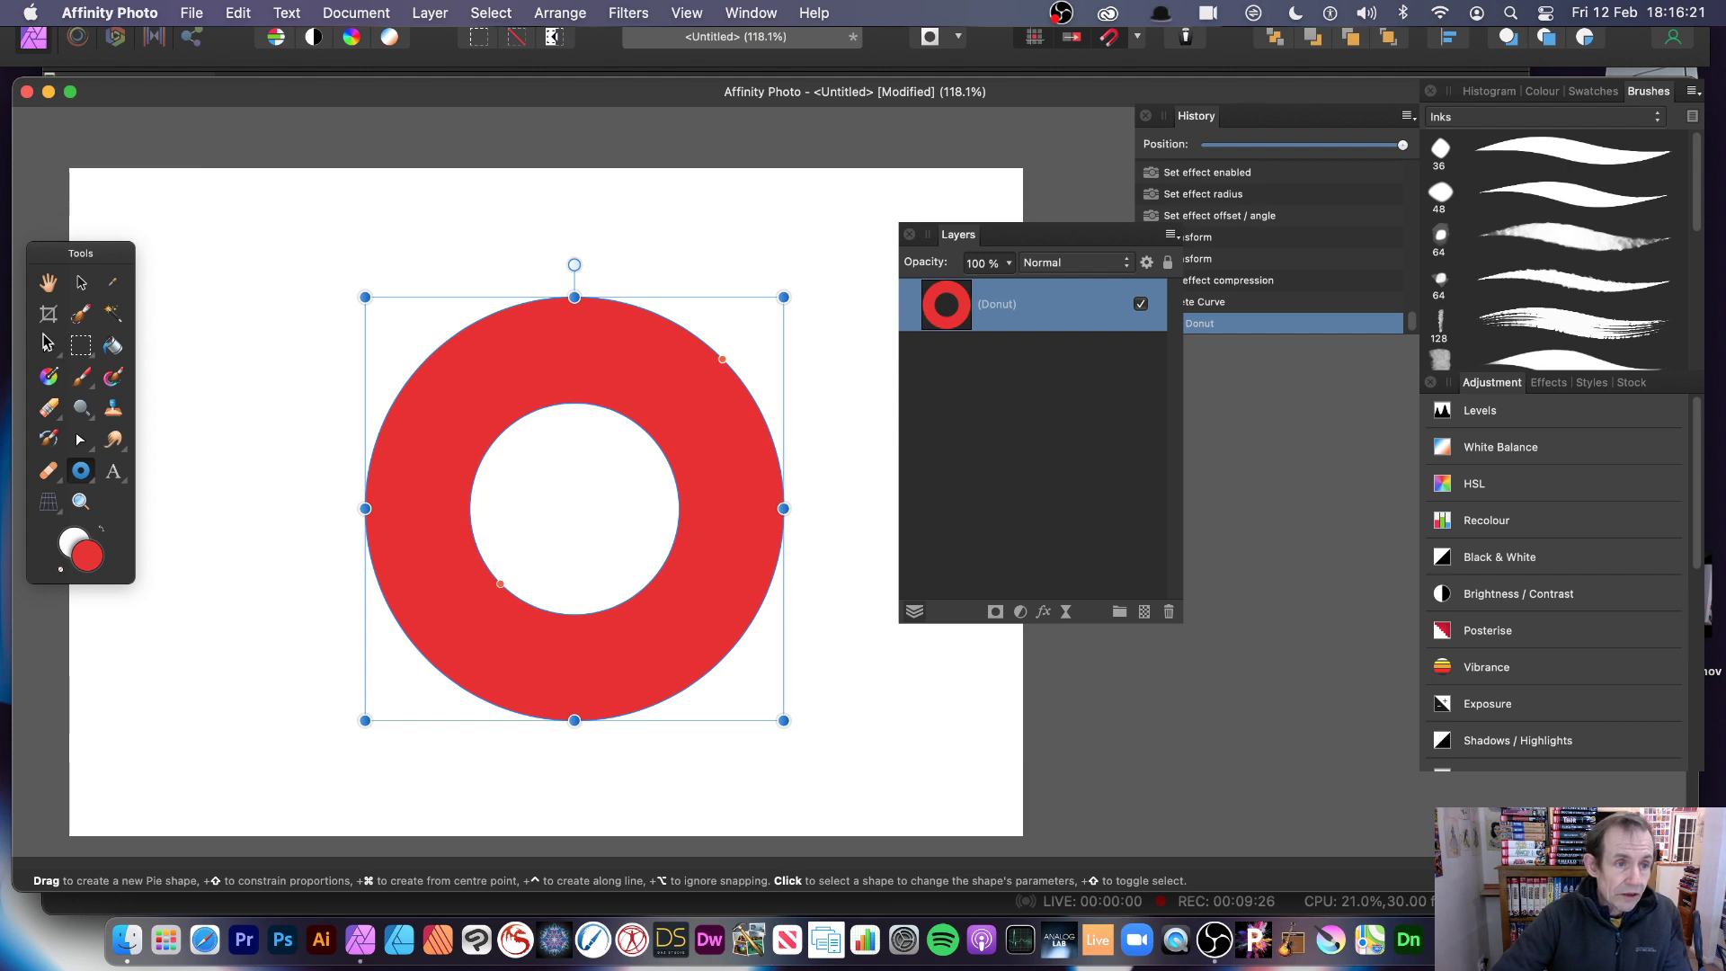
pyautogui.click(88, 347)
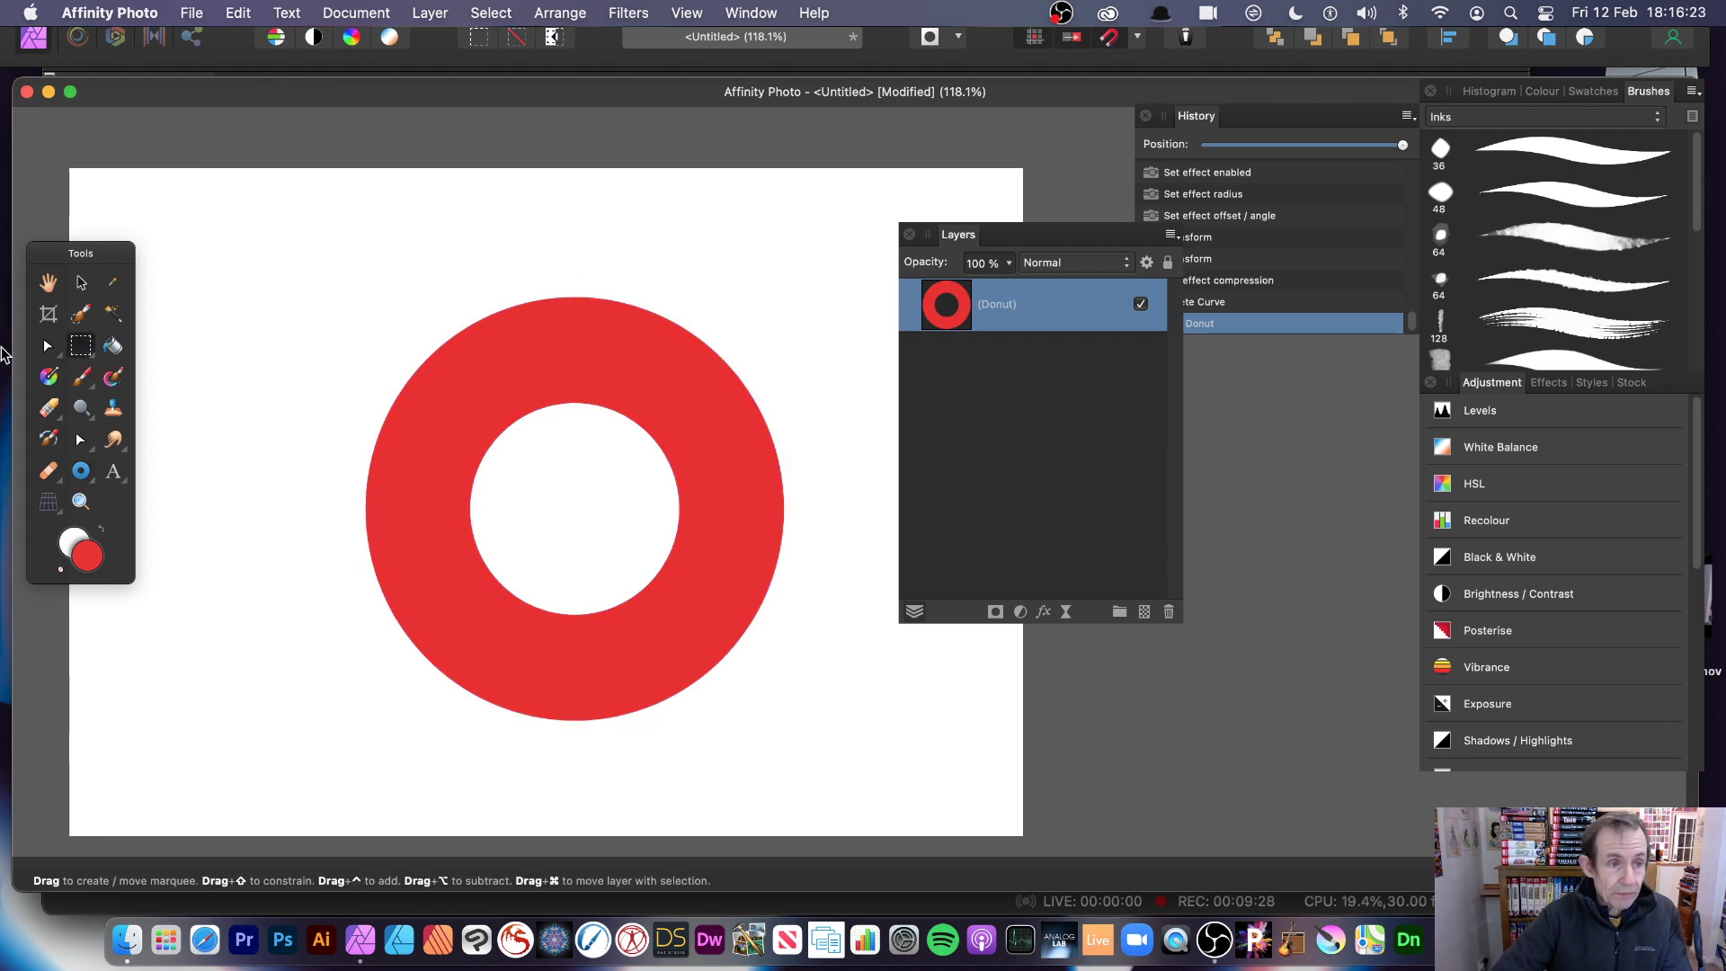
# Step: Draw an elliptical selection over the right side of the red donut
pyautogui.click(82, 346)
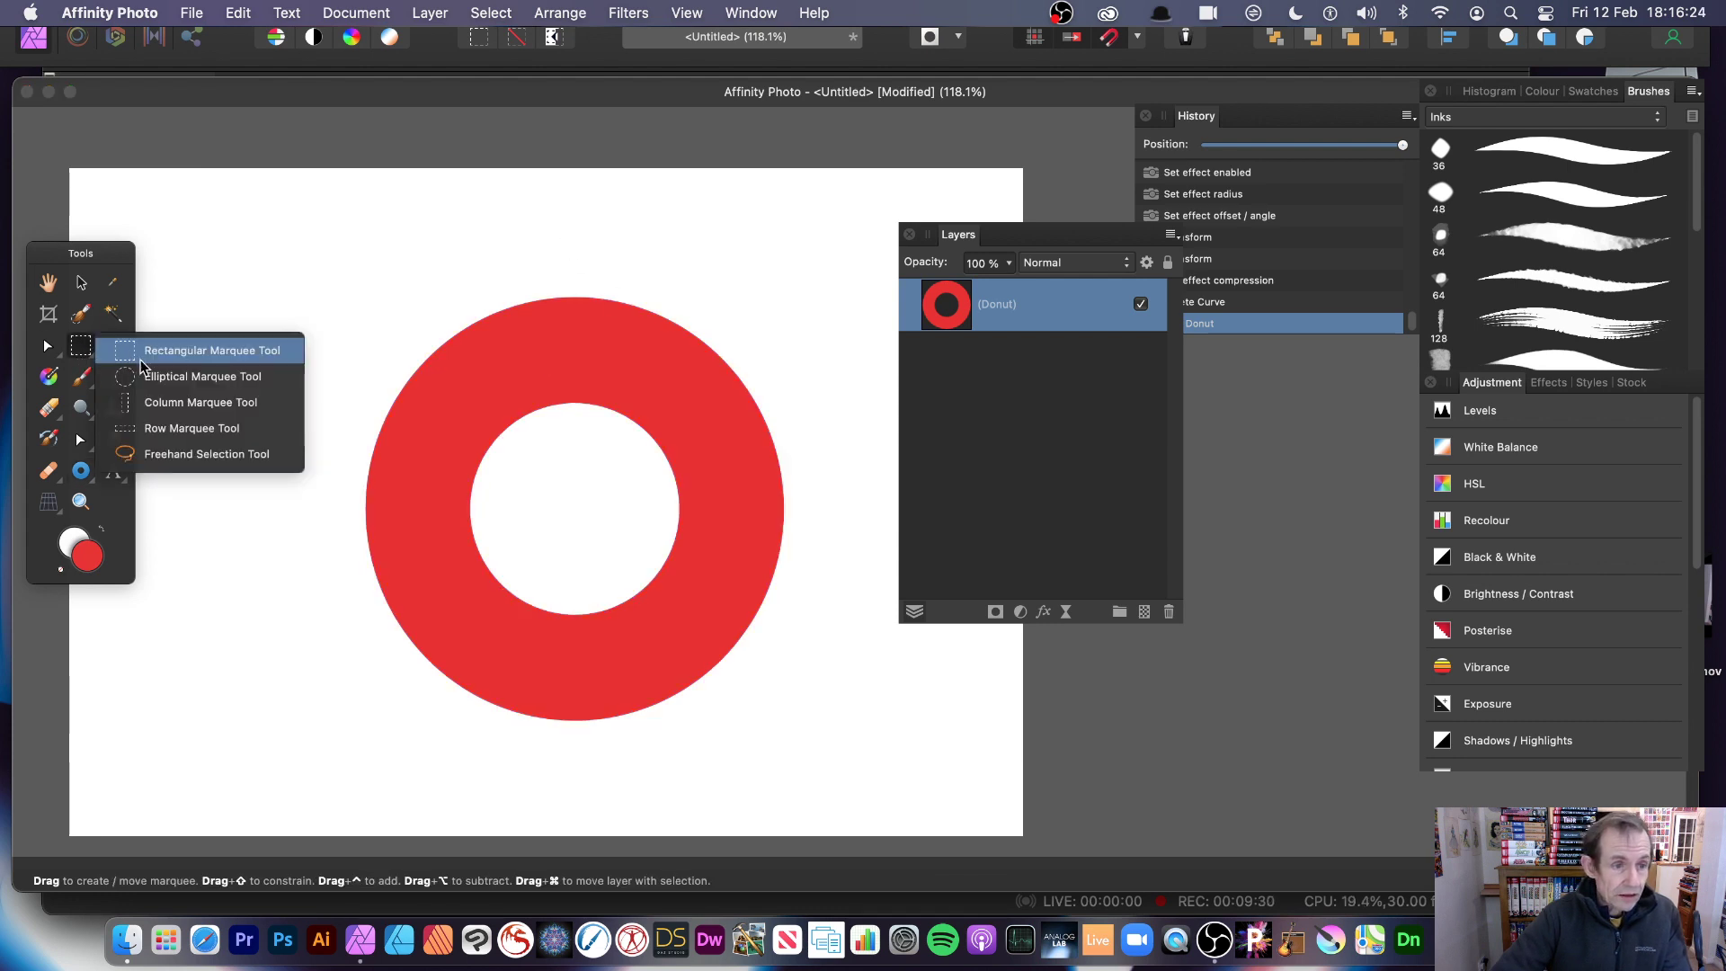
pyautogui.click(197, 390)
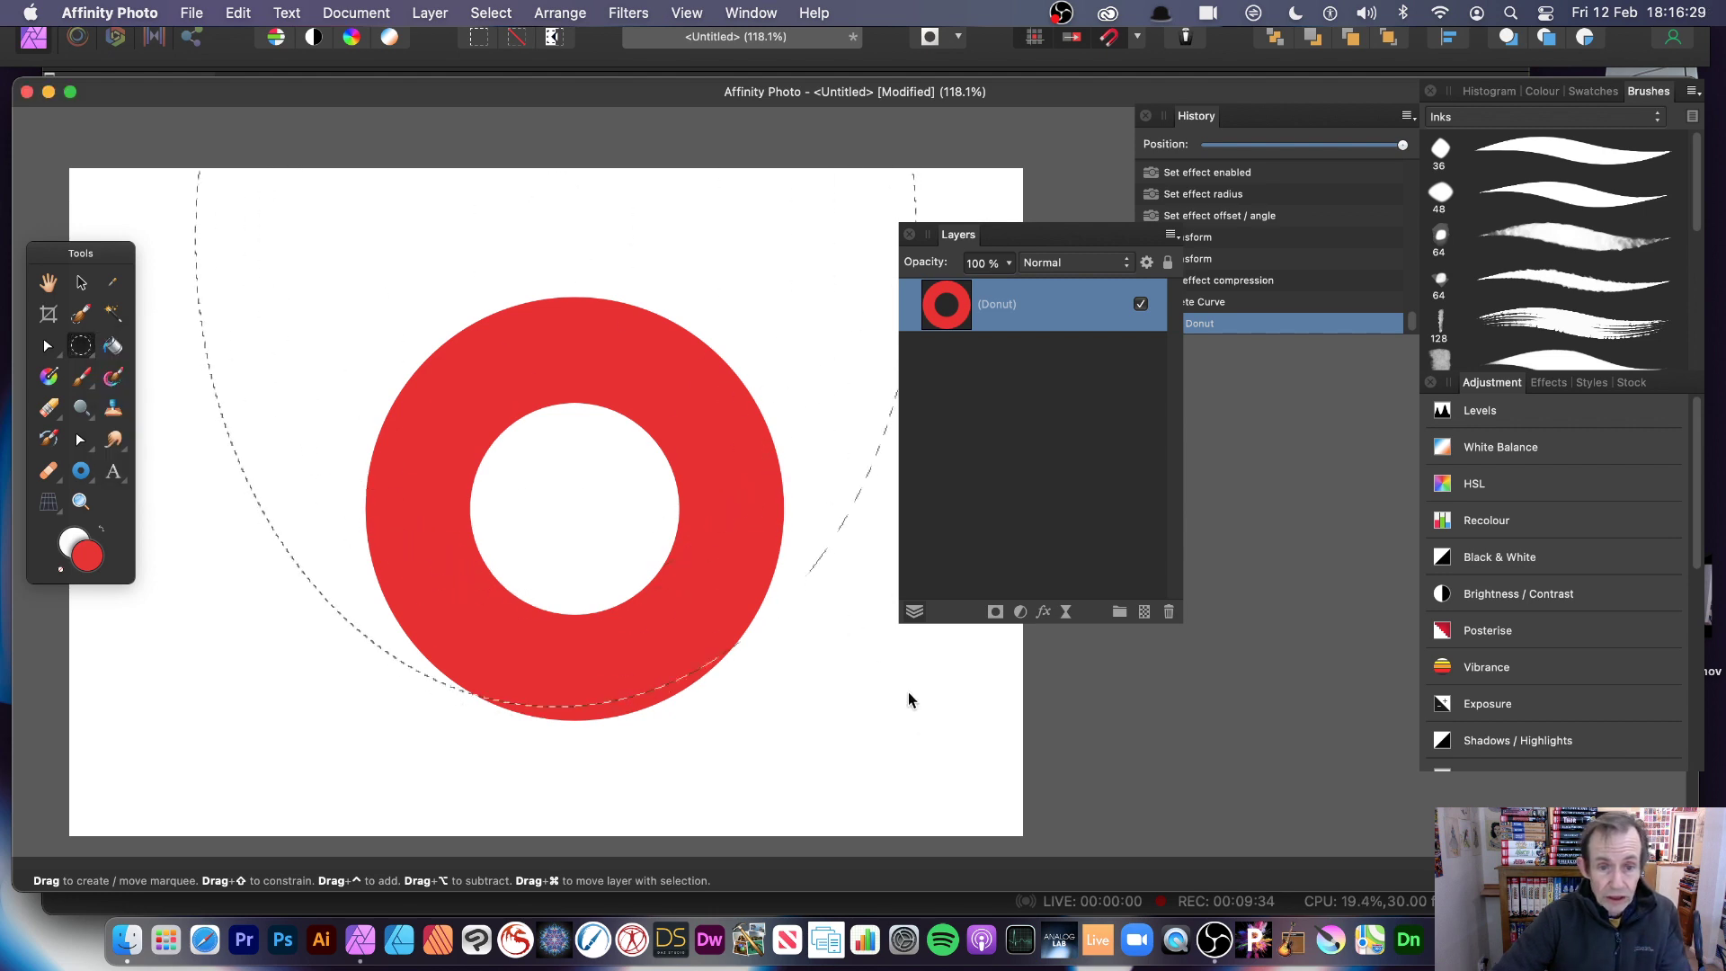
pyautogui.moveTo(605, 344); pyautogui.dragTo(771, 540)
pyautogui.click(850, 469)
pyautogui.moveTo(836, 381); pyautogui.dragTo(620, 626)
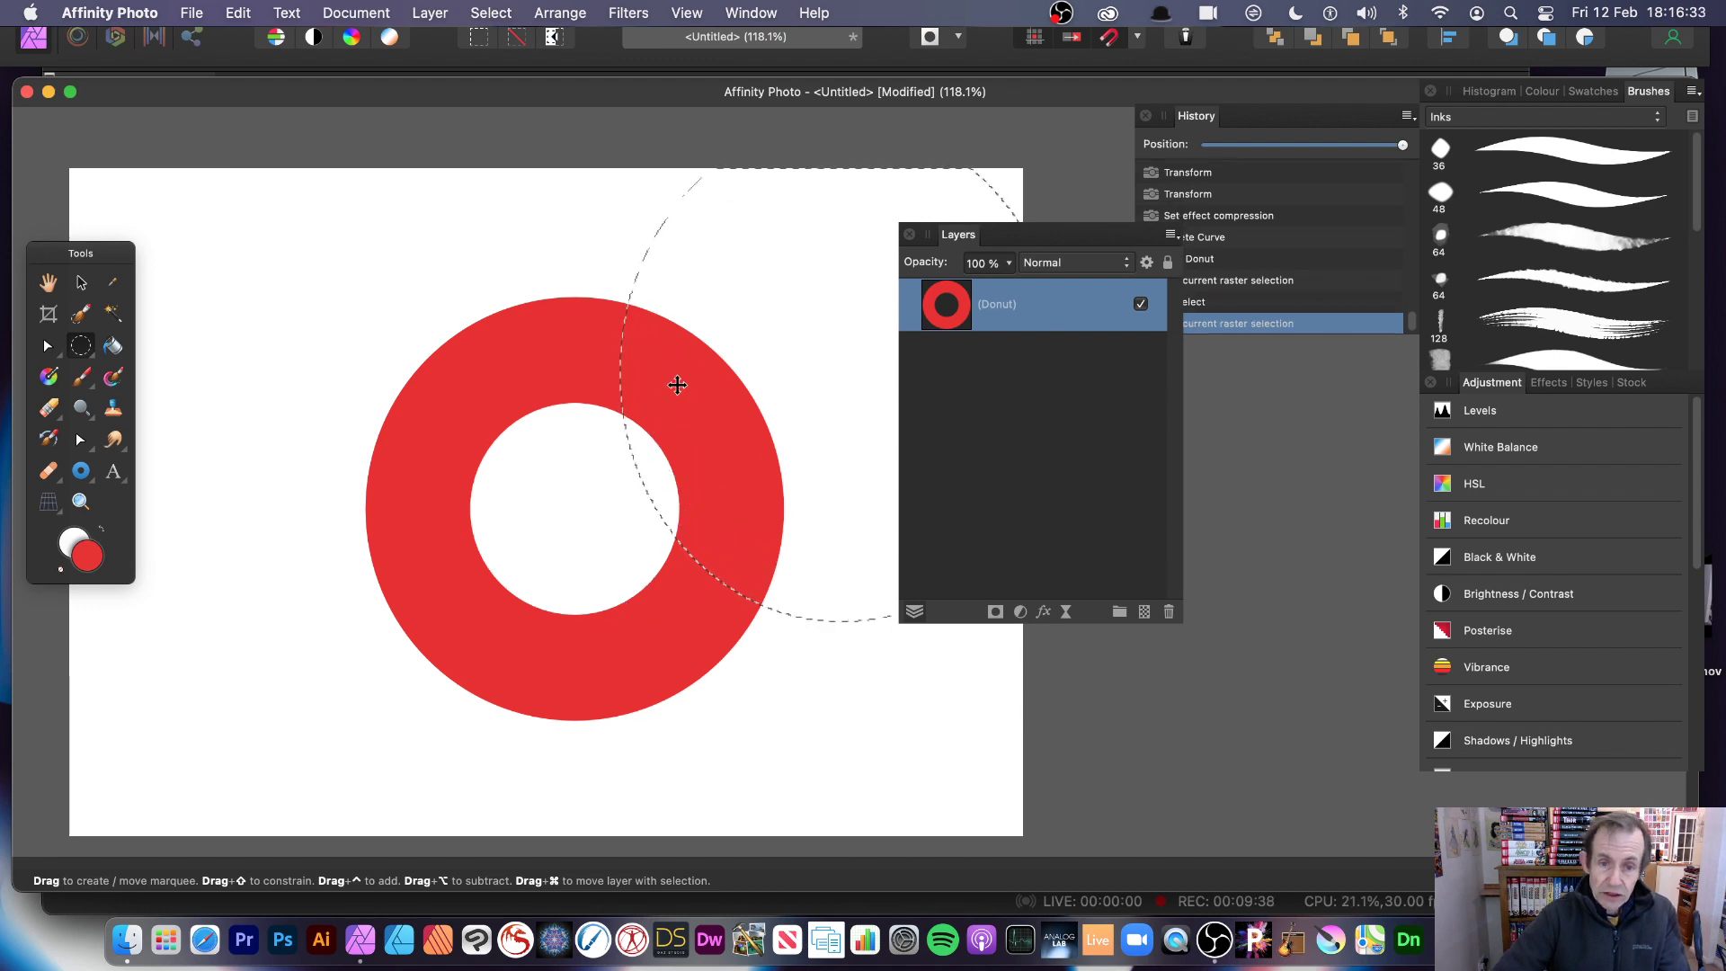
# Step: Feather the elliptical selection by a large radius of about 368 px
pyautogui.click(485, 14)
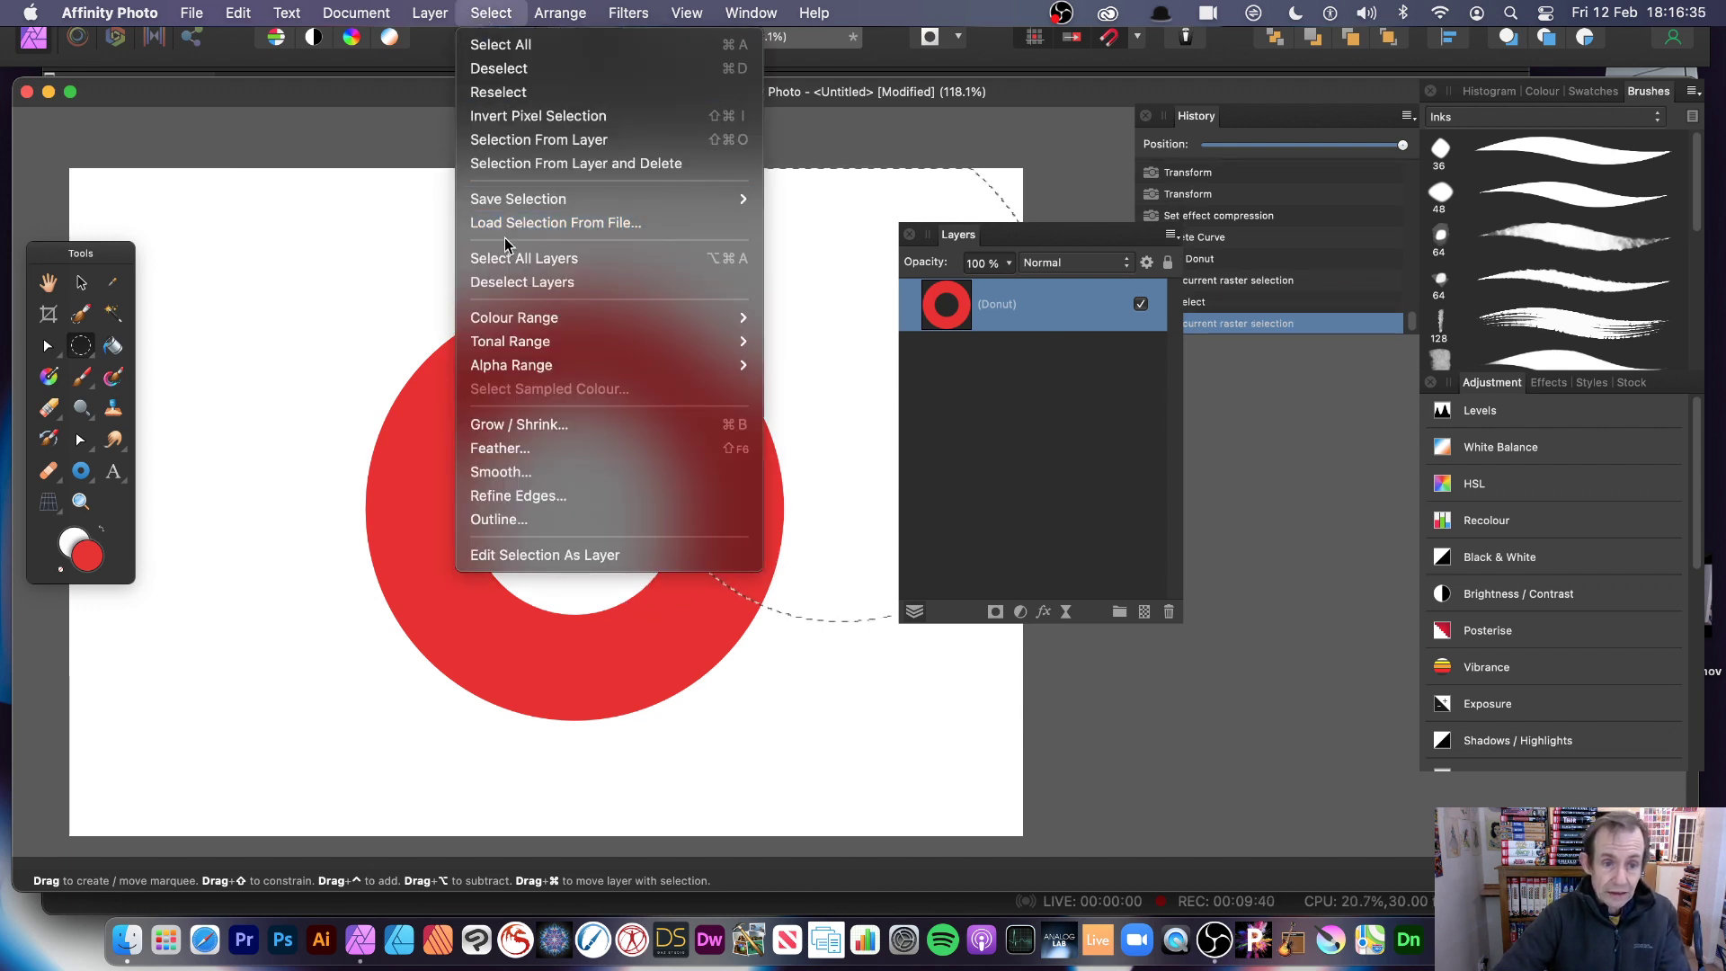
pyautogui.click(540, 449)
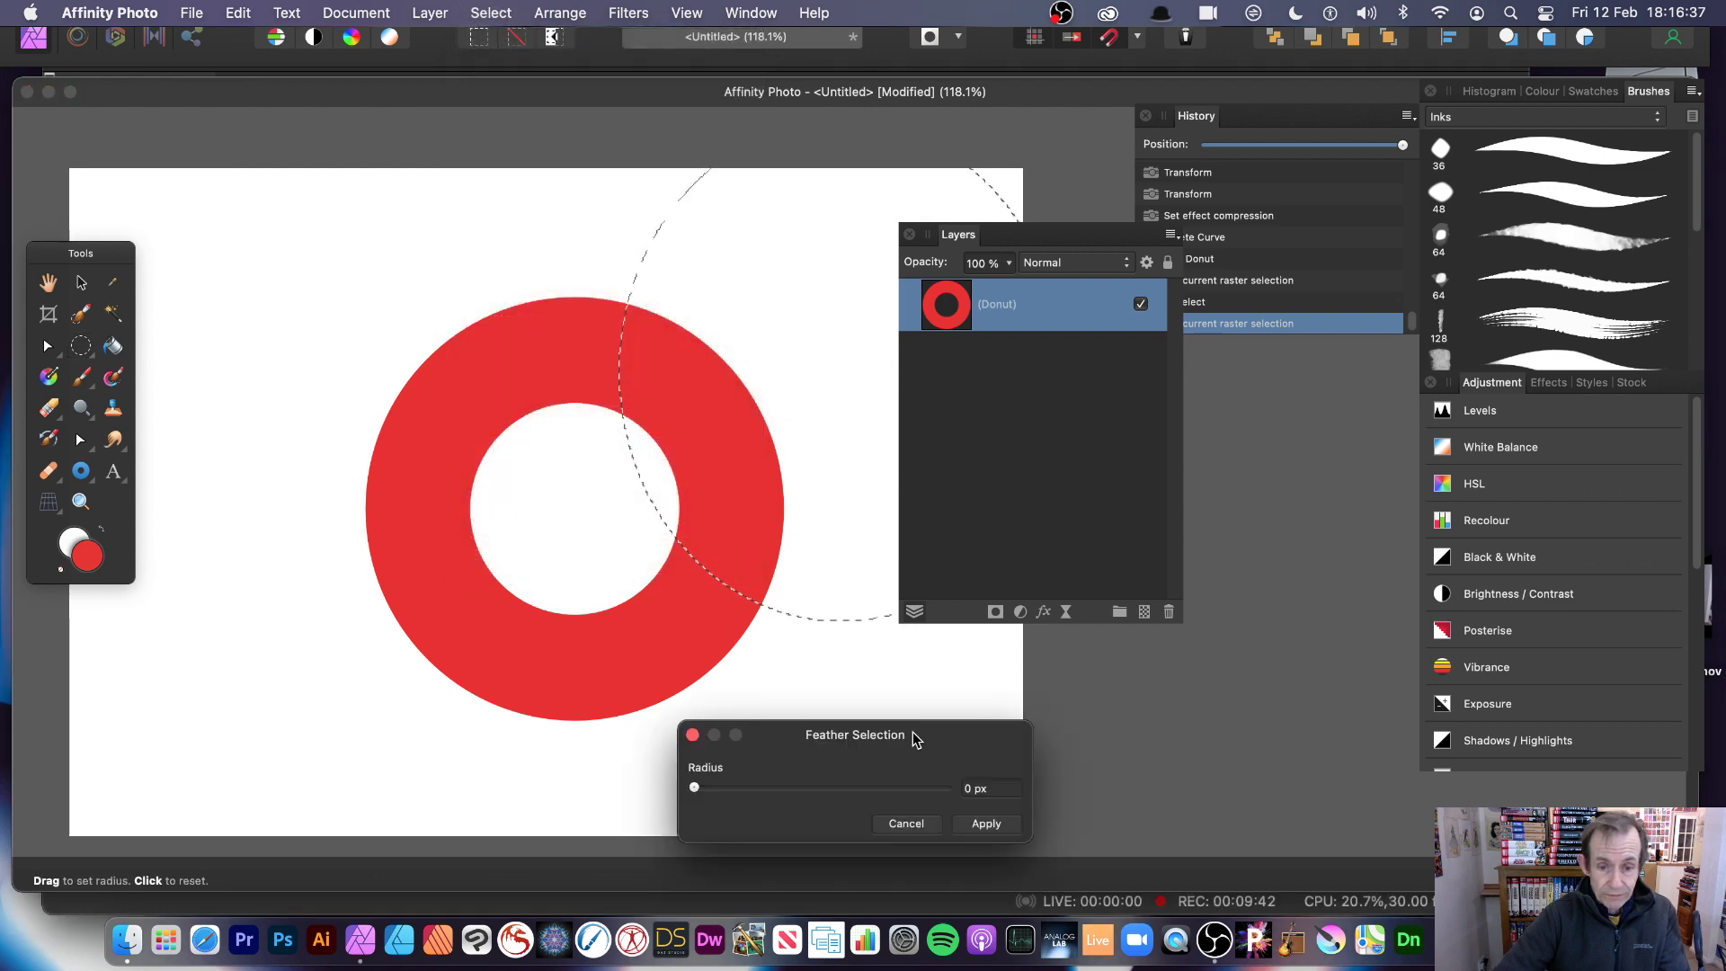
pyautogui.moveTo(732, 789); pyautogui.dragTo(769, 793)
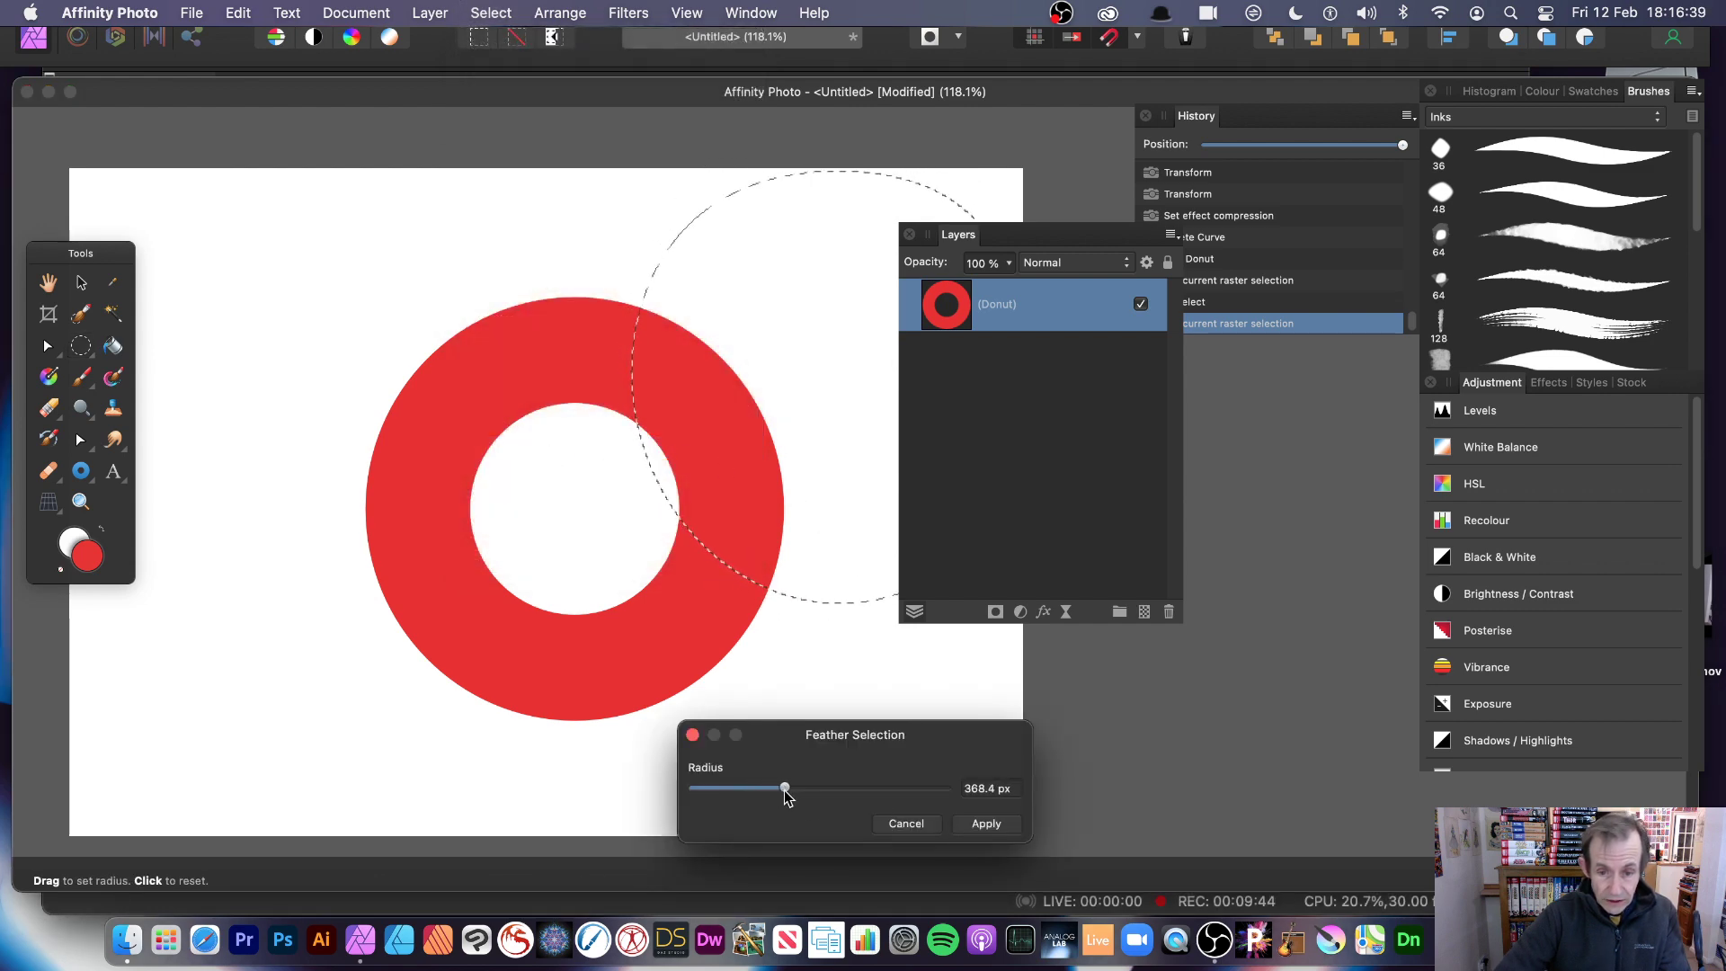
pyautogui.click(985, 823)
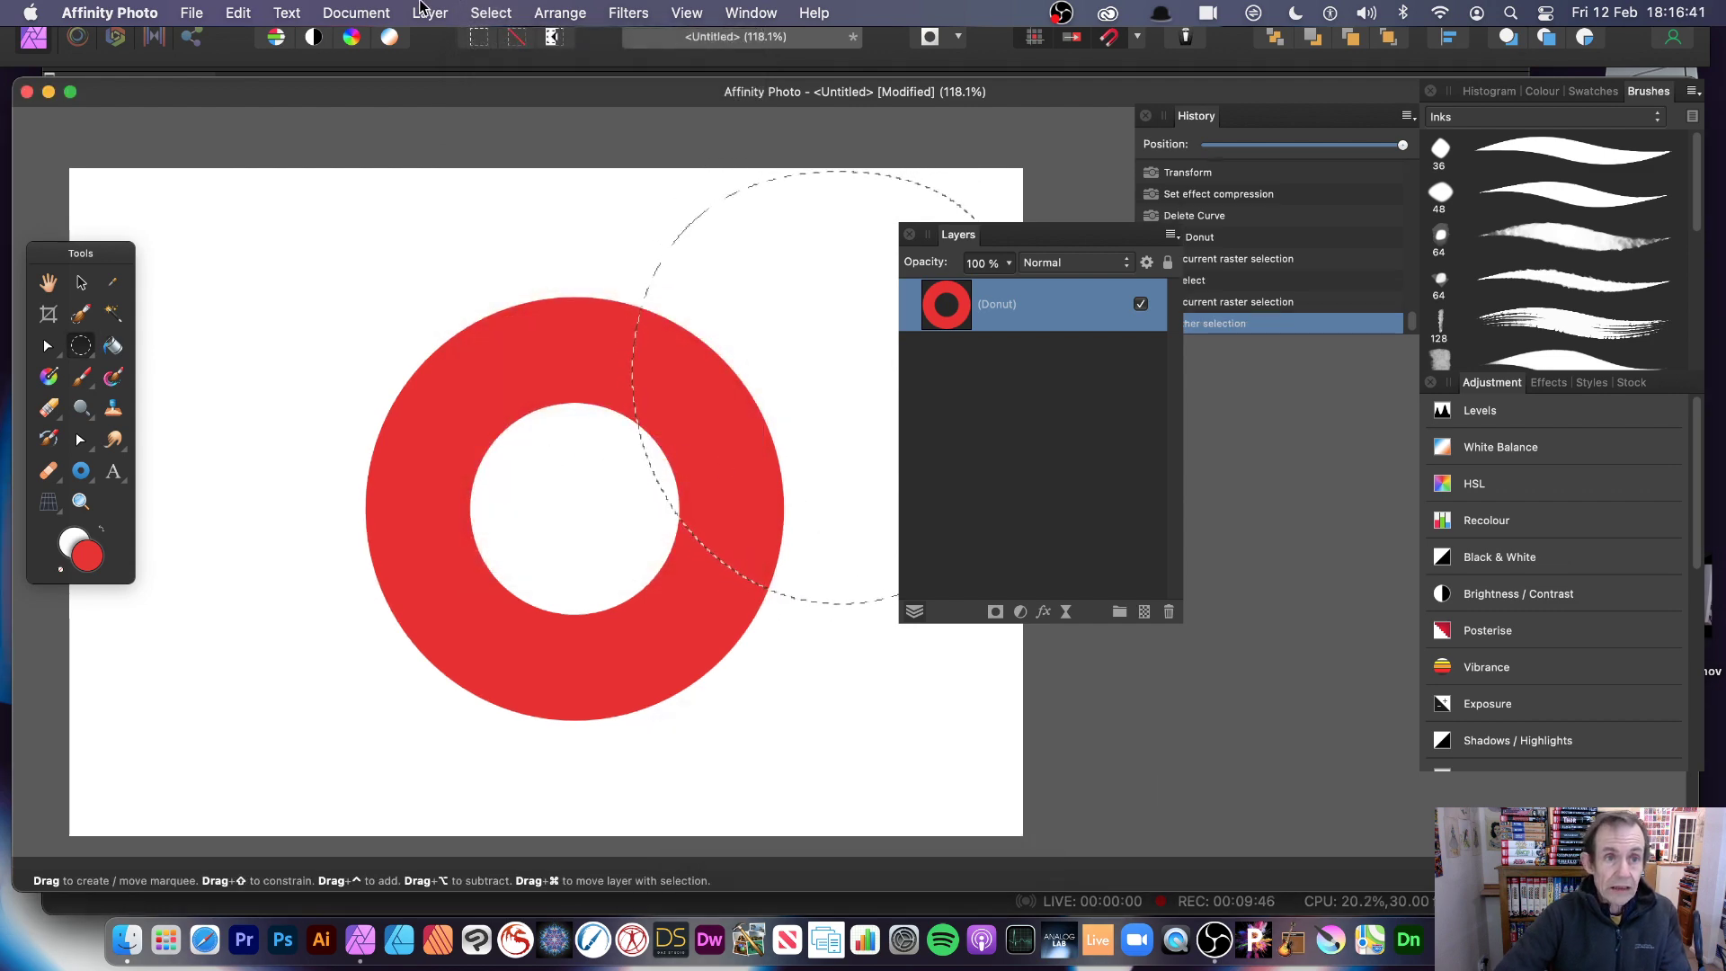
# Step: Add a live Gaussian Blur layer with a raised radius, then deselect
pyautogui.click(429, 13)
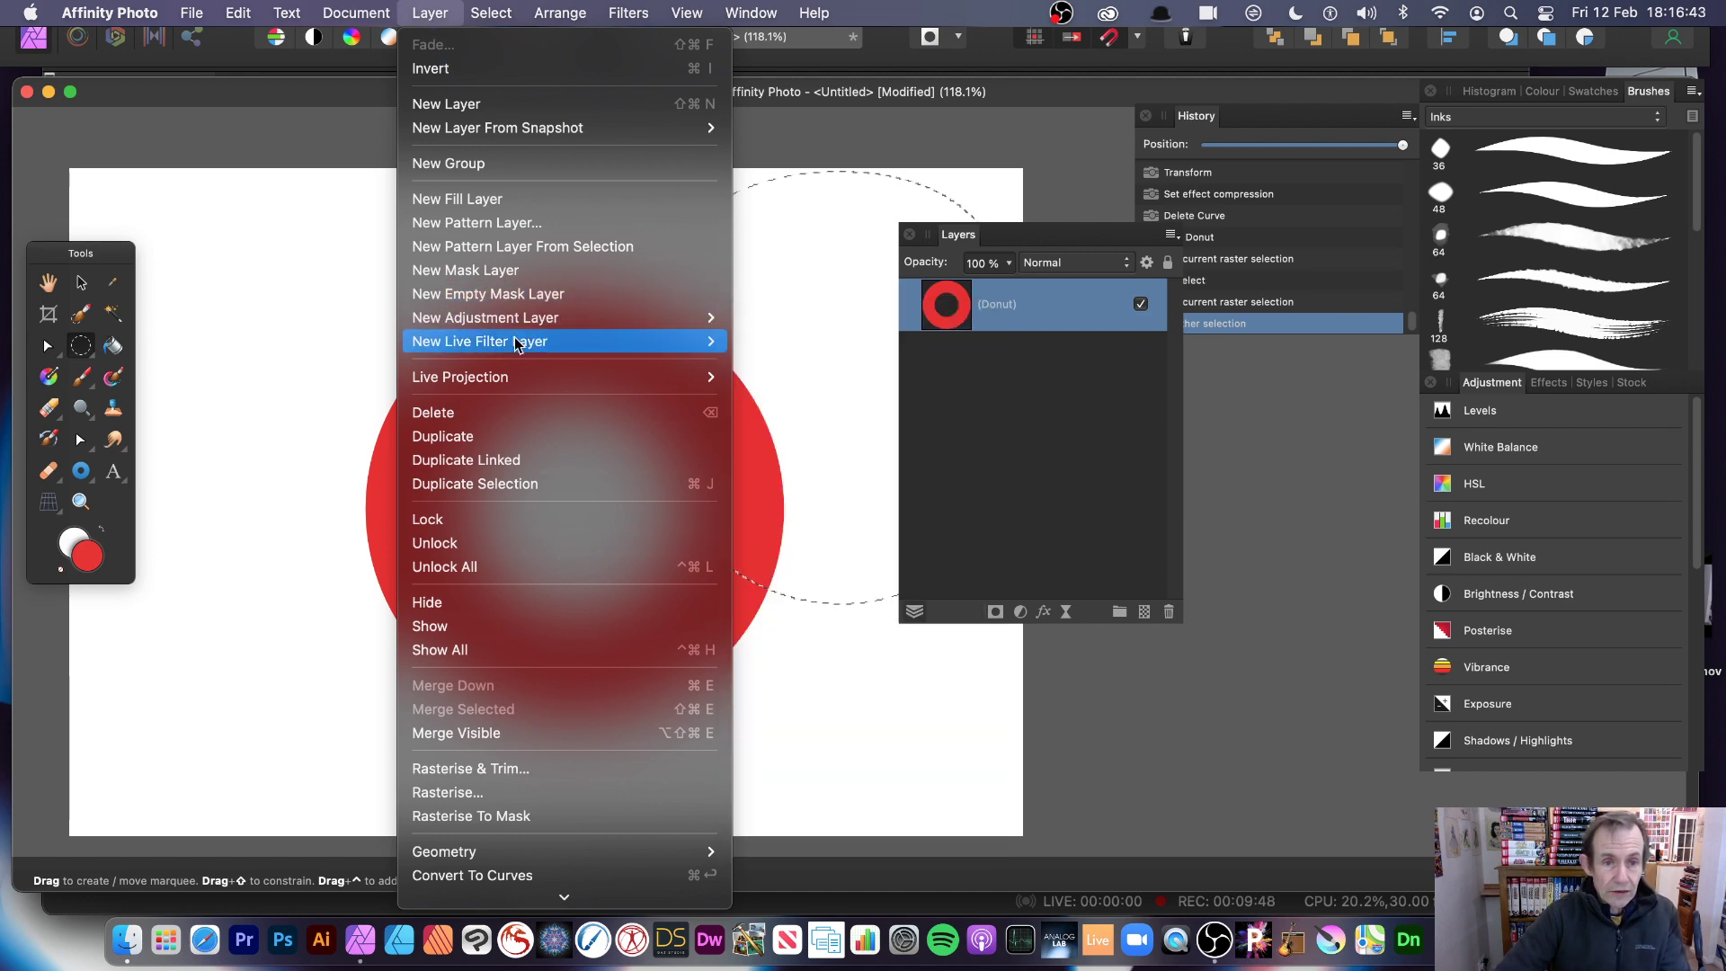
pyautogui.moveTo(755, 342)
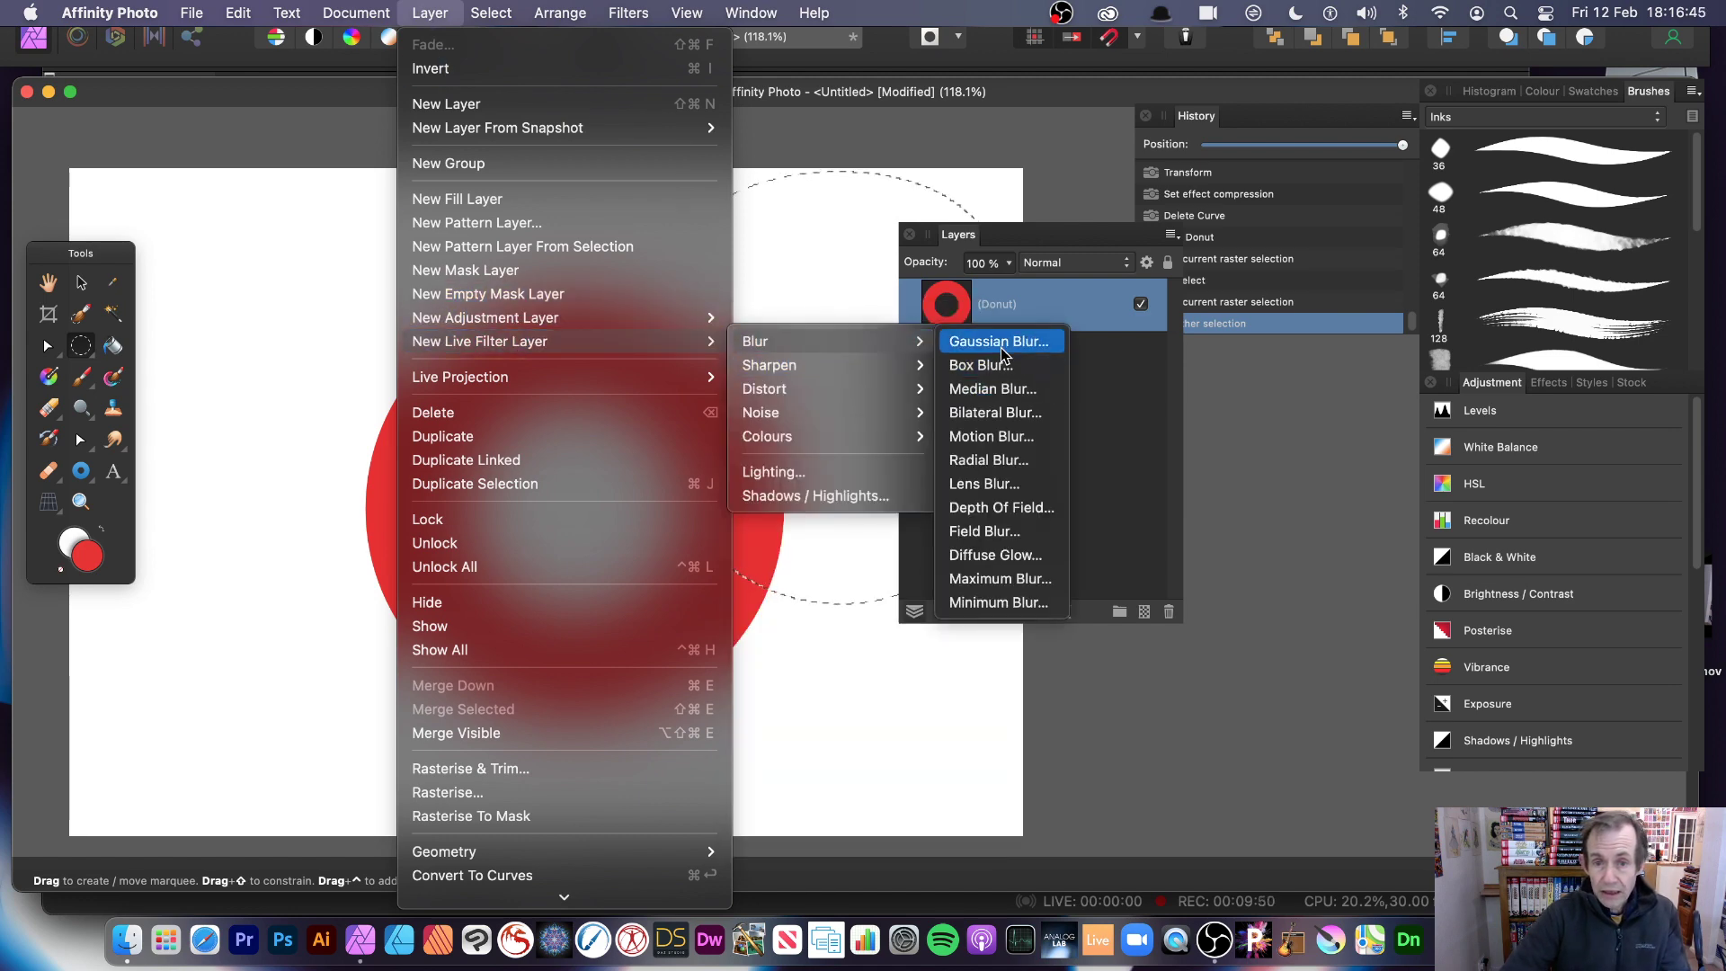
pyautogui.click(998, 340)
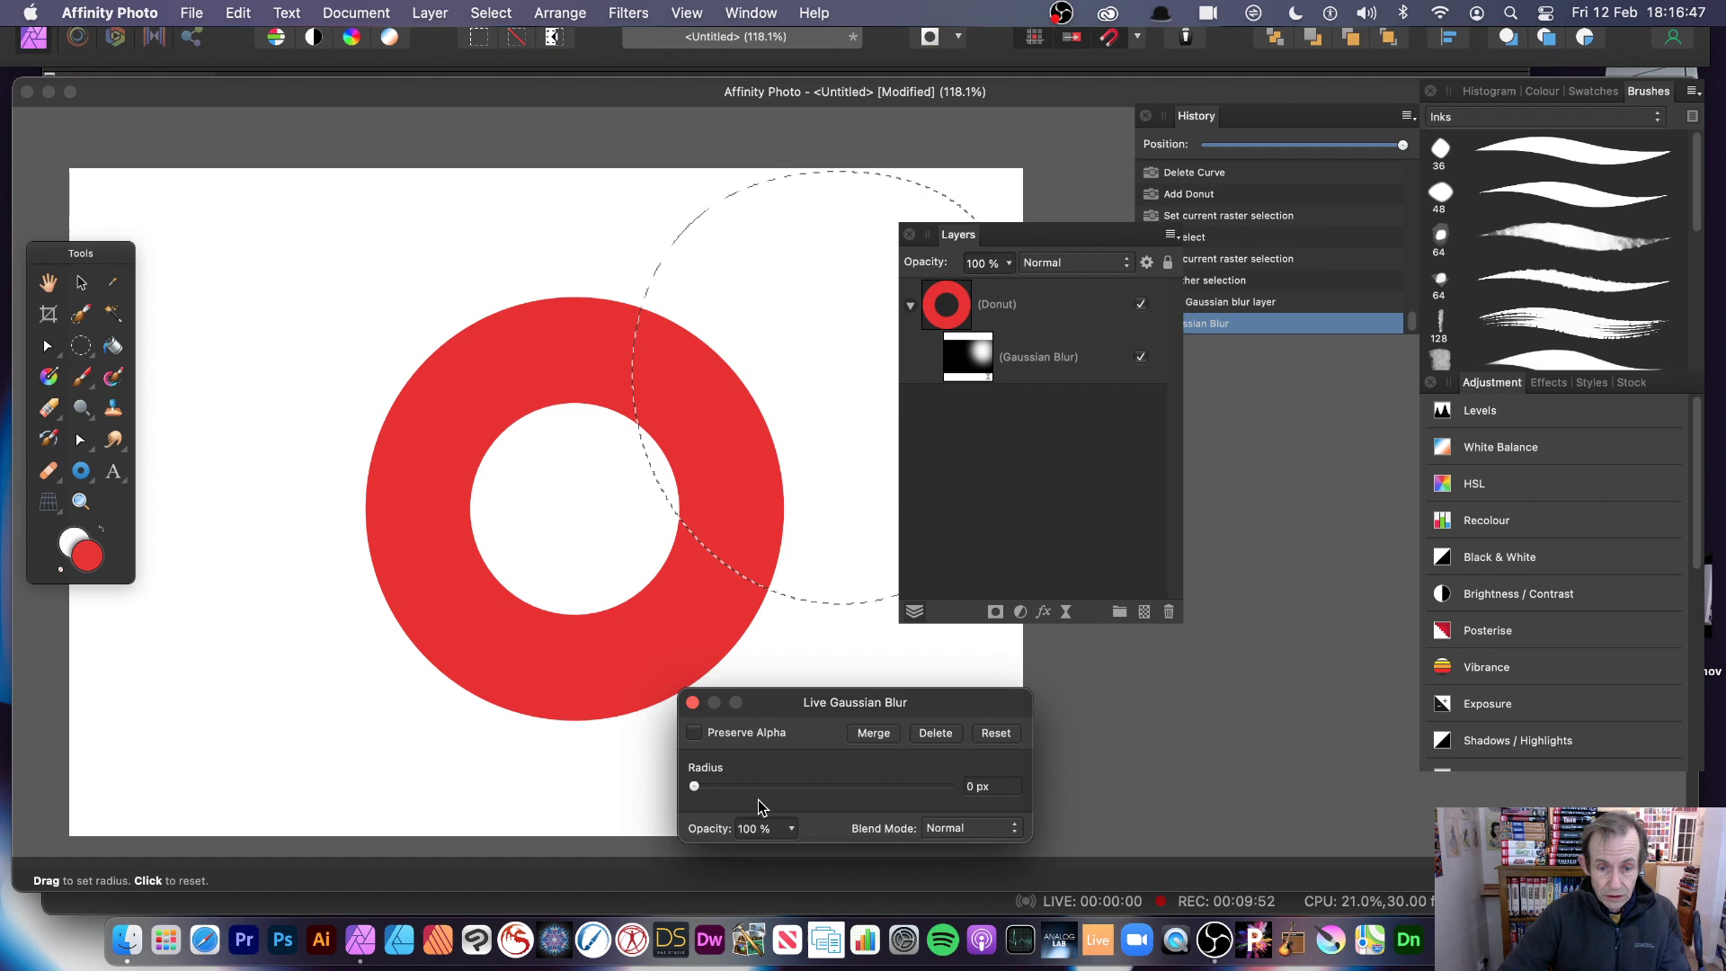
pyautogui.moveTo(755, 804)
pyautogui.mouseDown()
pyautogui.moveTo(922, 796)
pyautogui.moveTo(876, 789)
pyautogui.mouseUp()
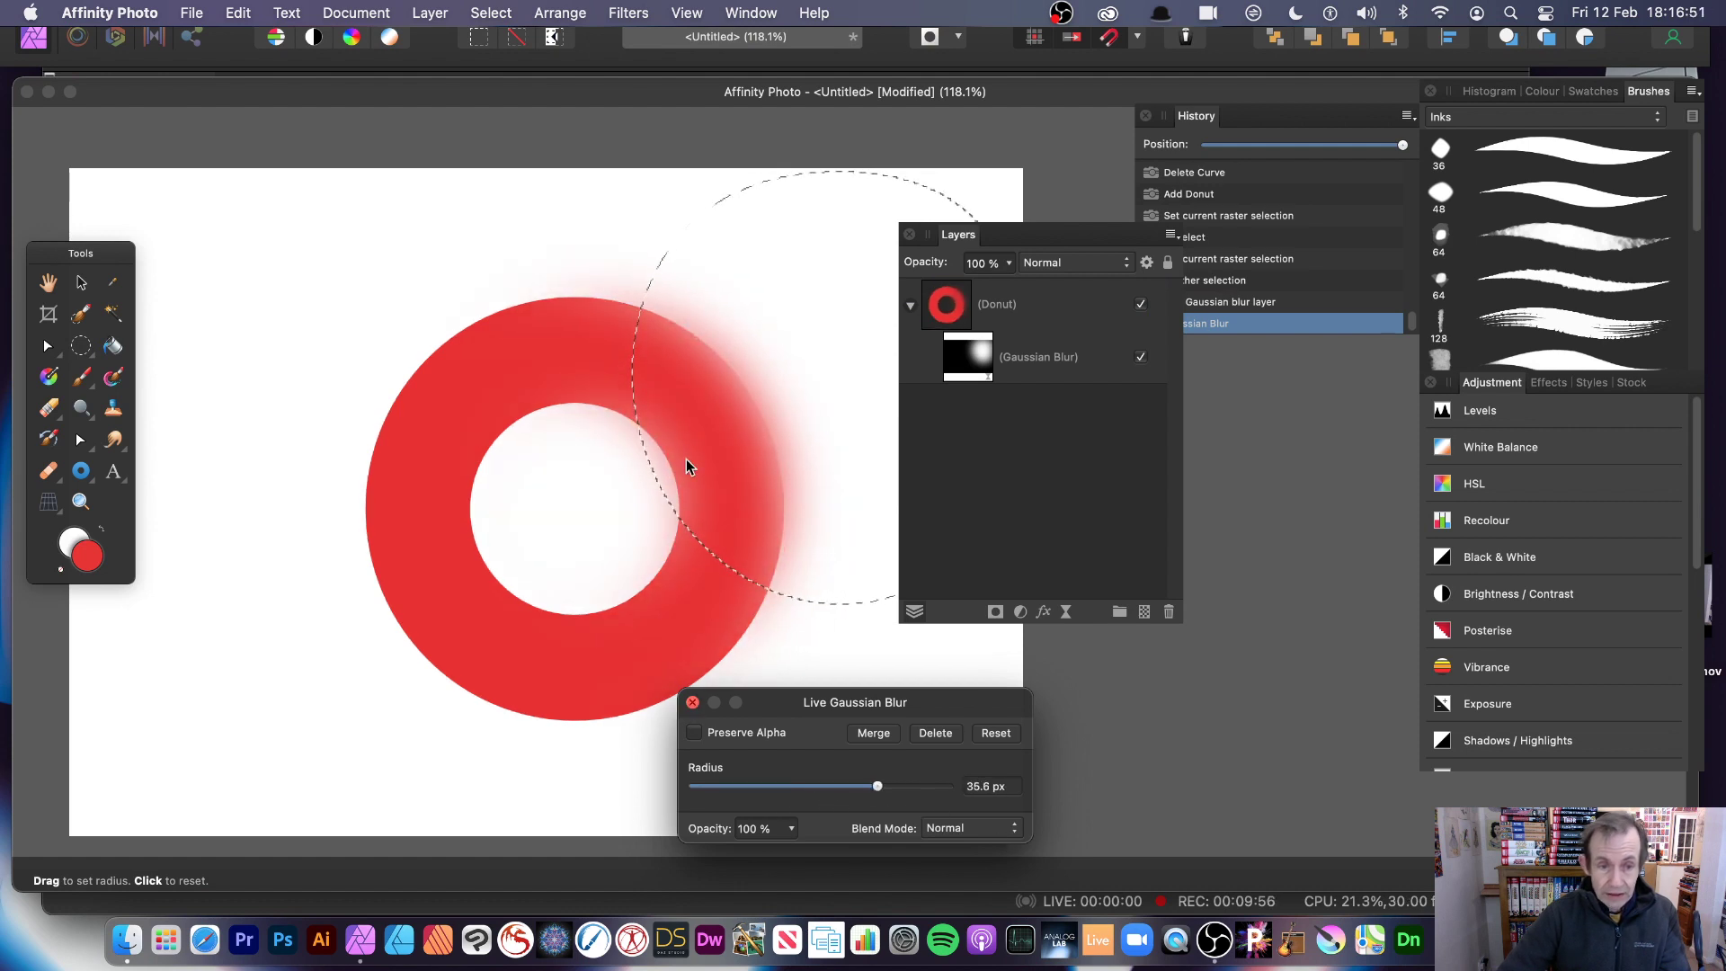
pyautogui.press('m')
pyautogui.click(491, 13)
pyautogui.click(500, 69)
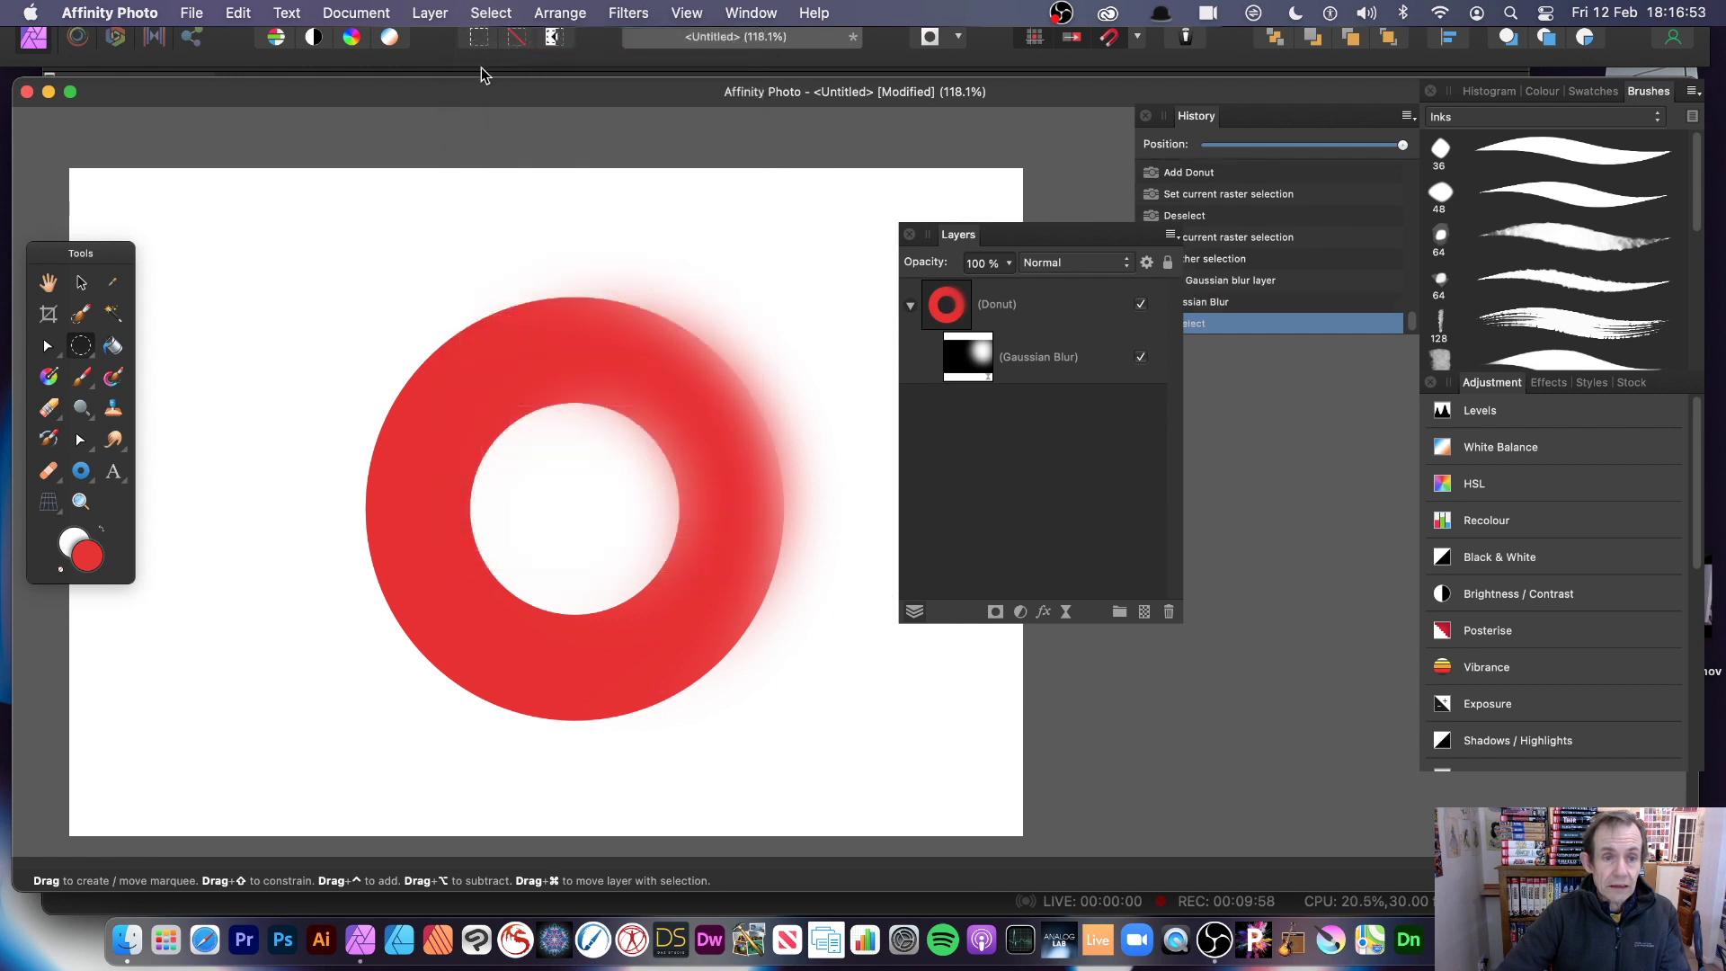
# Step: Shrink the blur layer and move it over the donut's upper-right part
pyautogui.press('v')
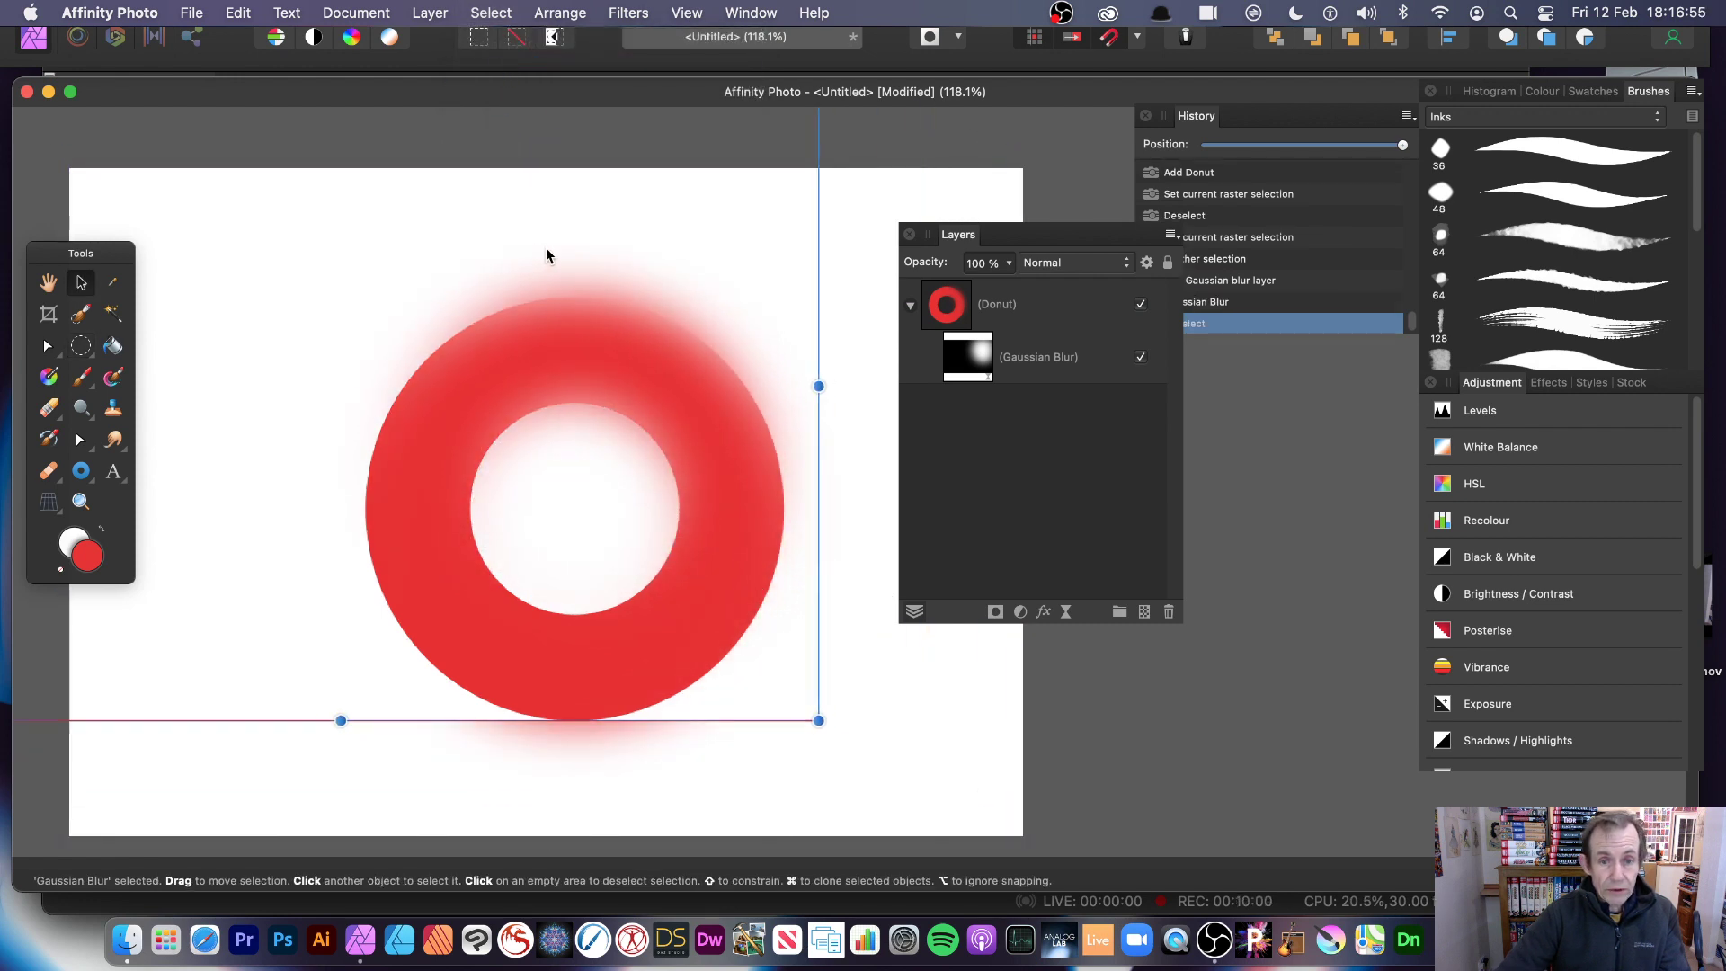
pyautogui.moveTo(546, 247)
pyautogui.mouseDown()
pyautogui.moveTo(704, 305)
pyautogui.moveTo(810, 492)
pyautogui.moveTo(693, 567)
pyautogui.moveTo(719, 562)
pyautogui.moveTo(664, 651)
pyautogui.moveTo(508, 729)
pyautogui.moveTo(536, 790)
pyautogui.moveTo(558, 776)
pyautogui.moveTo(570, 809)
pyautogui.moveTo(639, 582)
pyautogui.moveTo(342, 347)
pyautogui.moveTo(570, 367)
pyautogui.mouseUp()
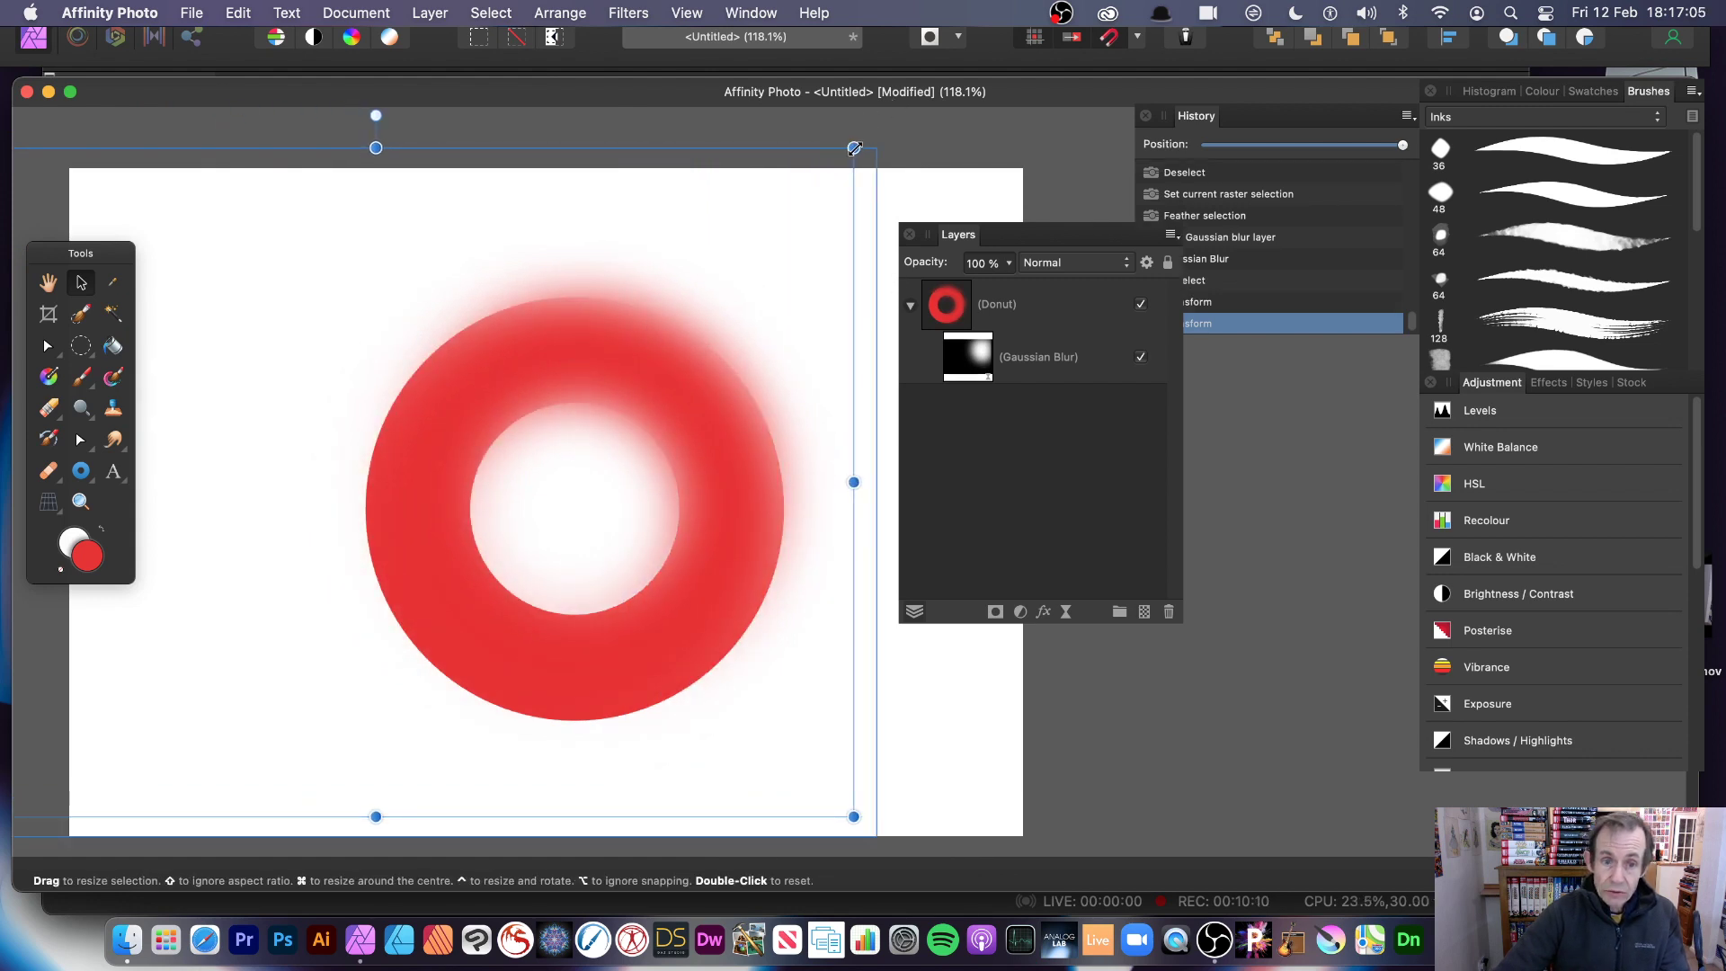
pyautogui.moveTo(854, 147); pyautogui.dragTo(532, 373)
pyautogui.moveTo(404, 481)
pyautogui.mouseDown()
pyautogui.moveTo(656, 339)
pyautogui.moveTo(732, 396)
pyautogui.mouseUp()
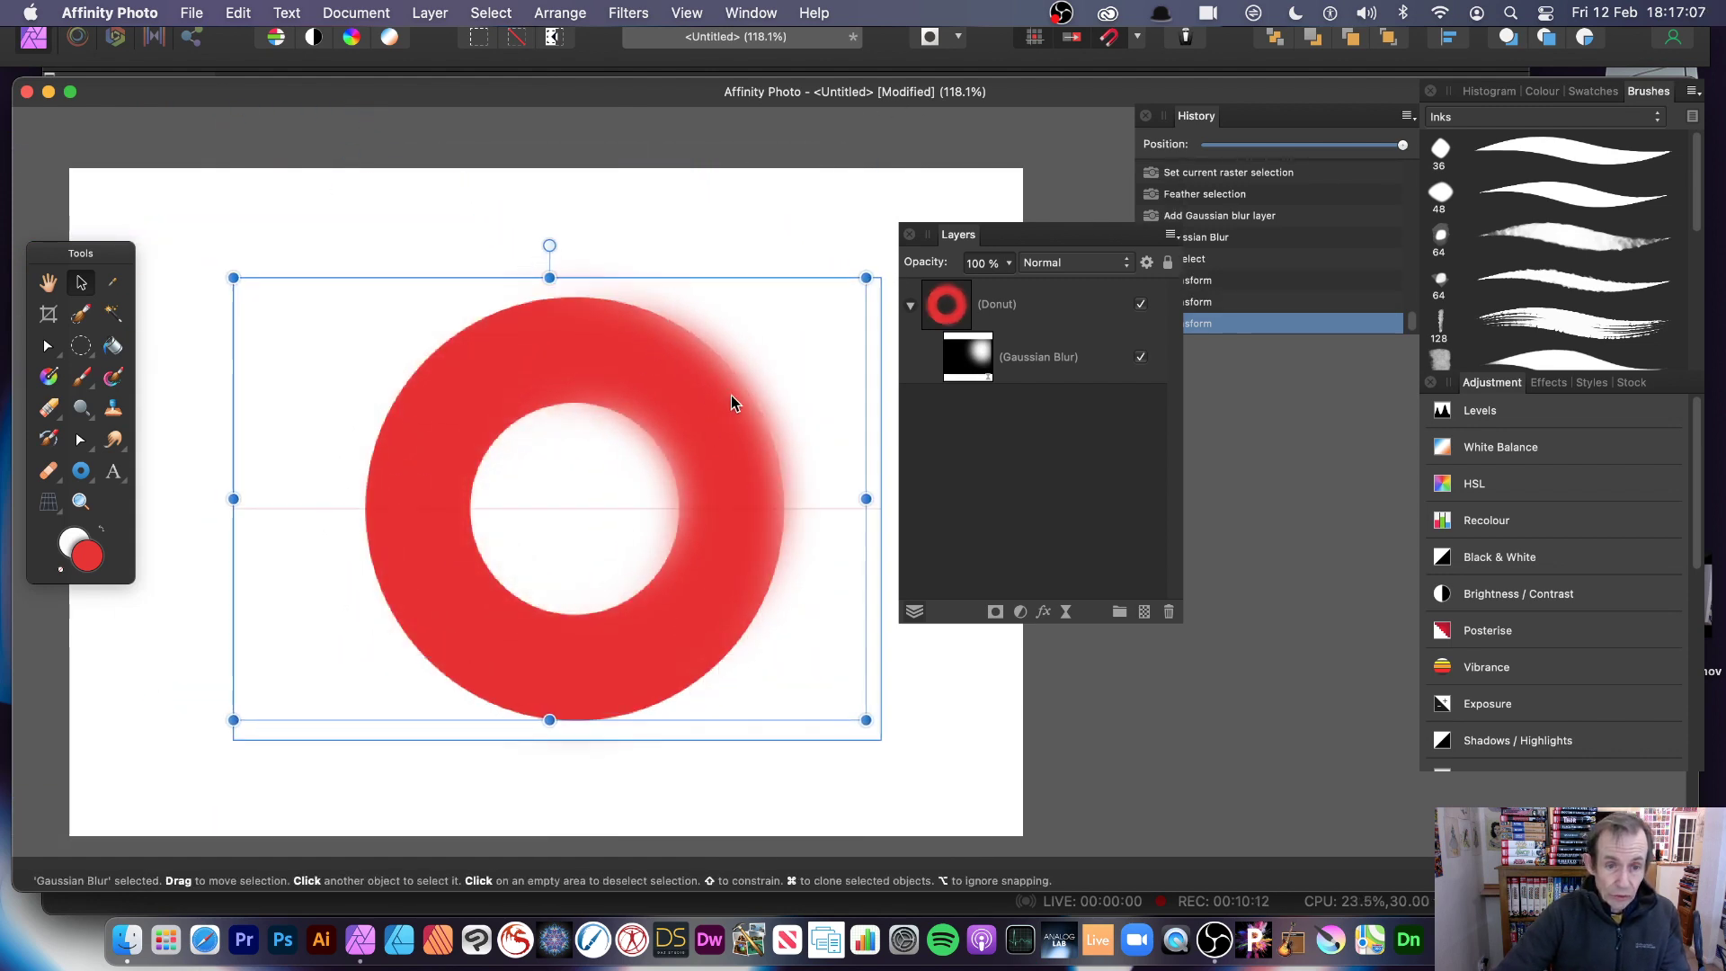
# Step: Start a Deform filter, pin three handles on the donut, and pull two outward
pyautogui.click(628, 13)
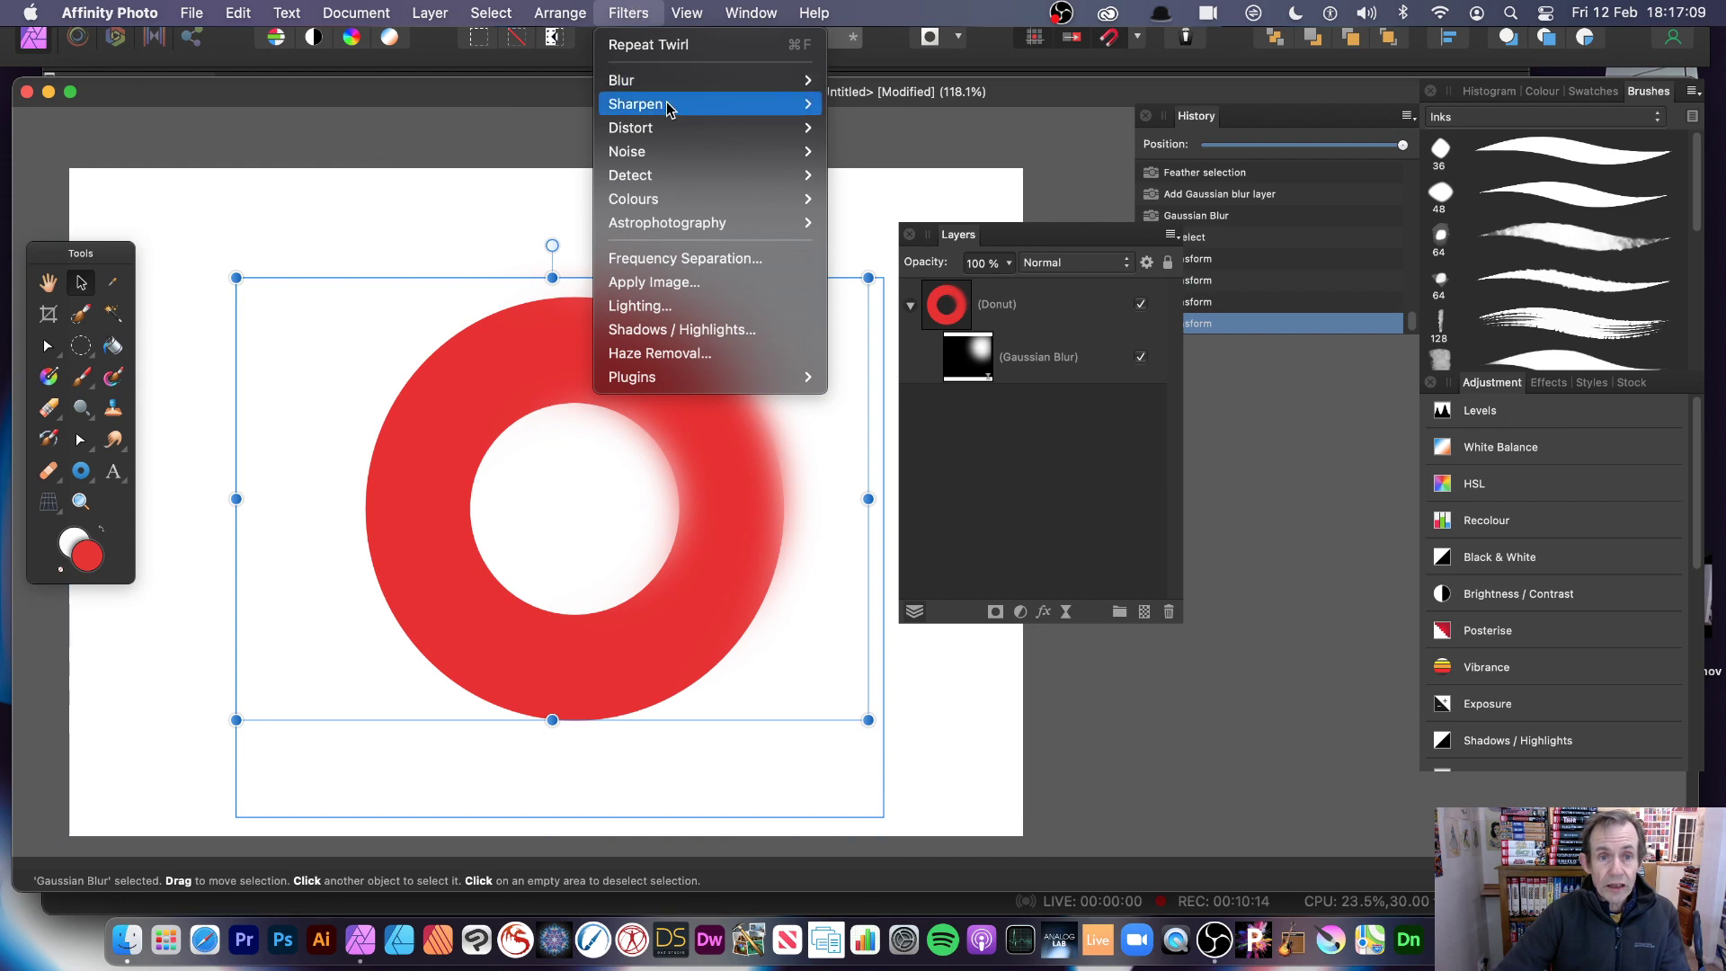
pyautogui.click(883, 126)
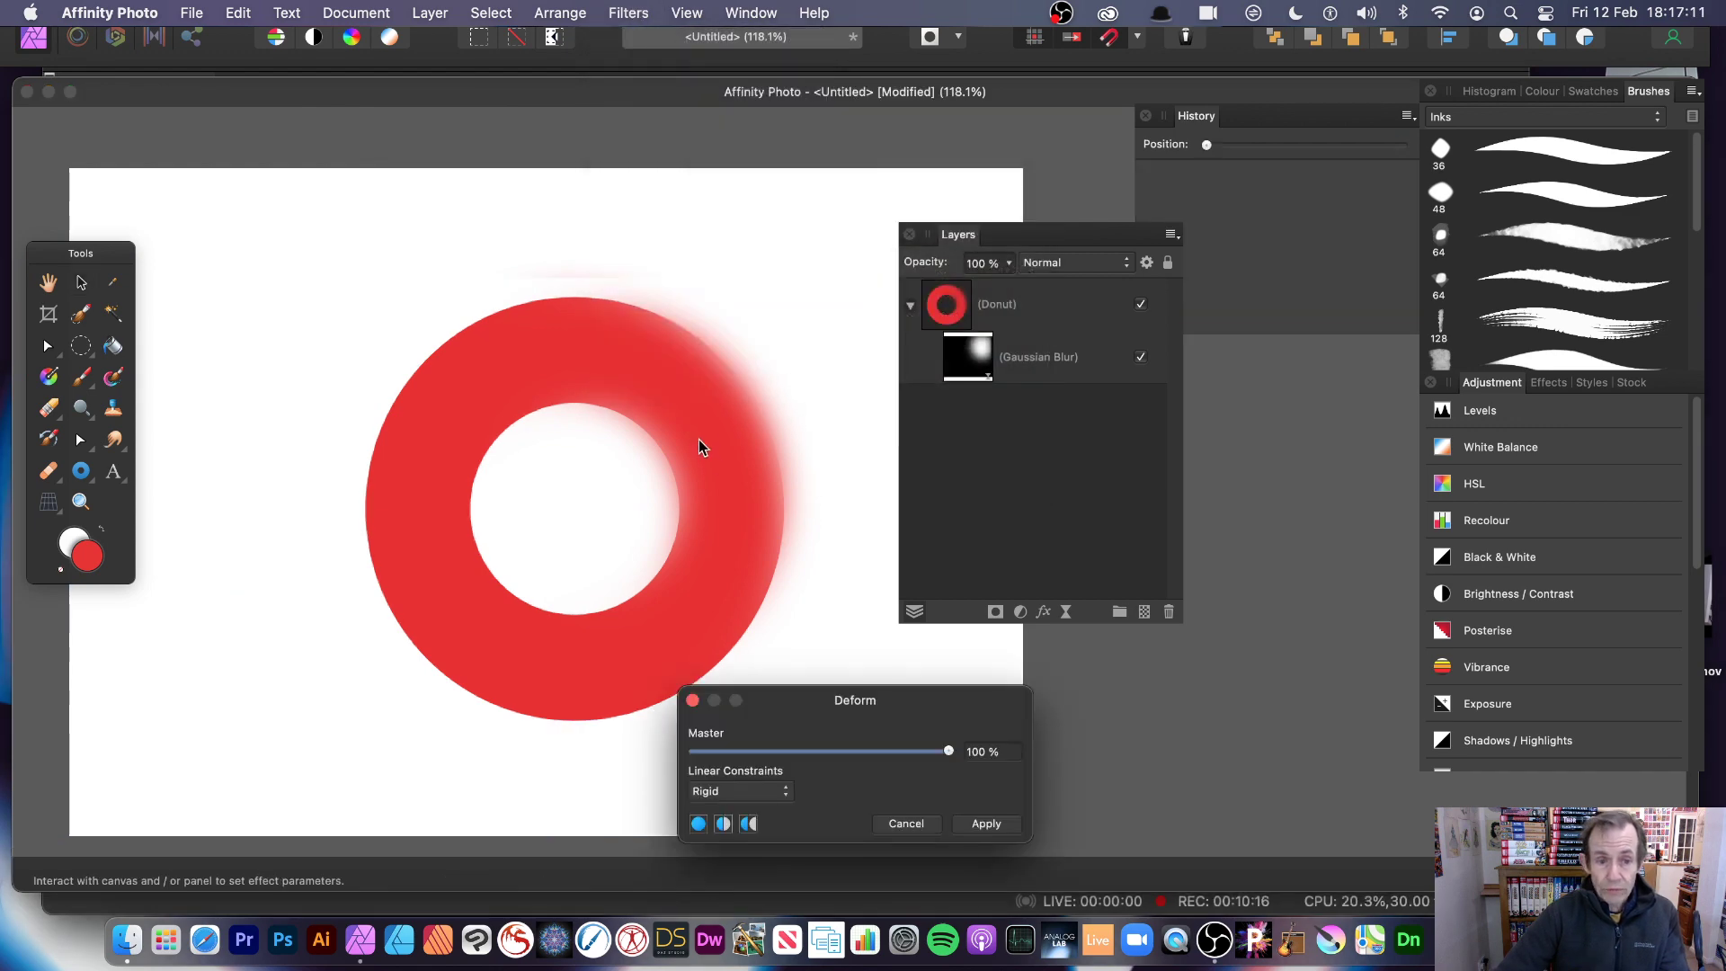
pyautogui.click(809, 255)
pyautogui.click(601, 339)
pyautogui.click(718, 385)
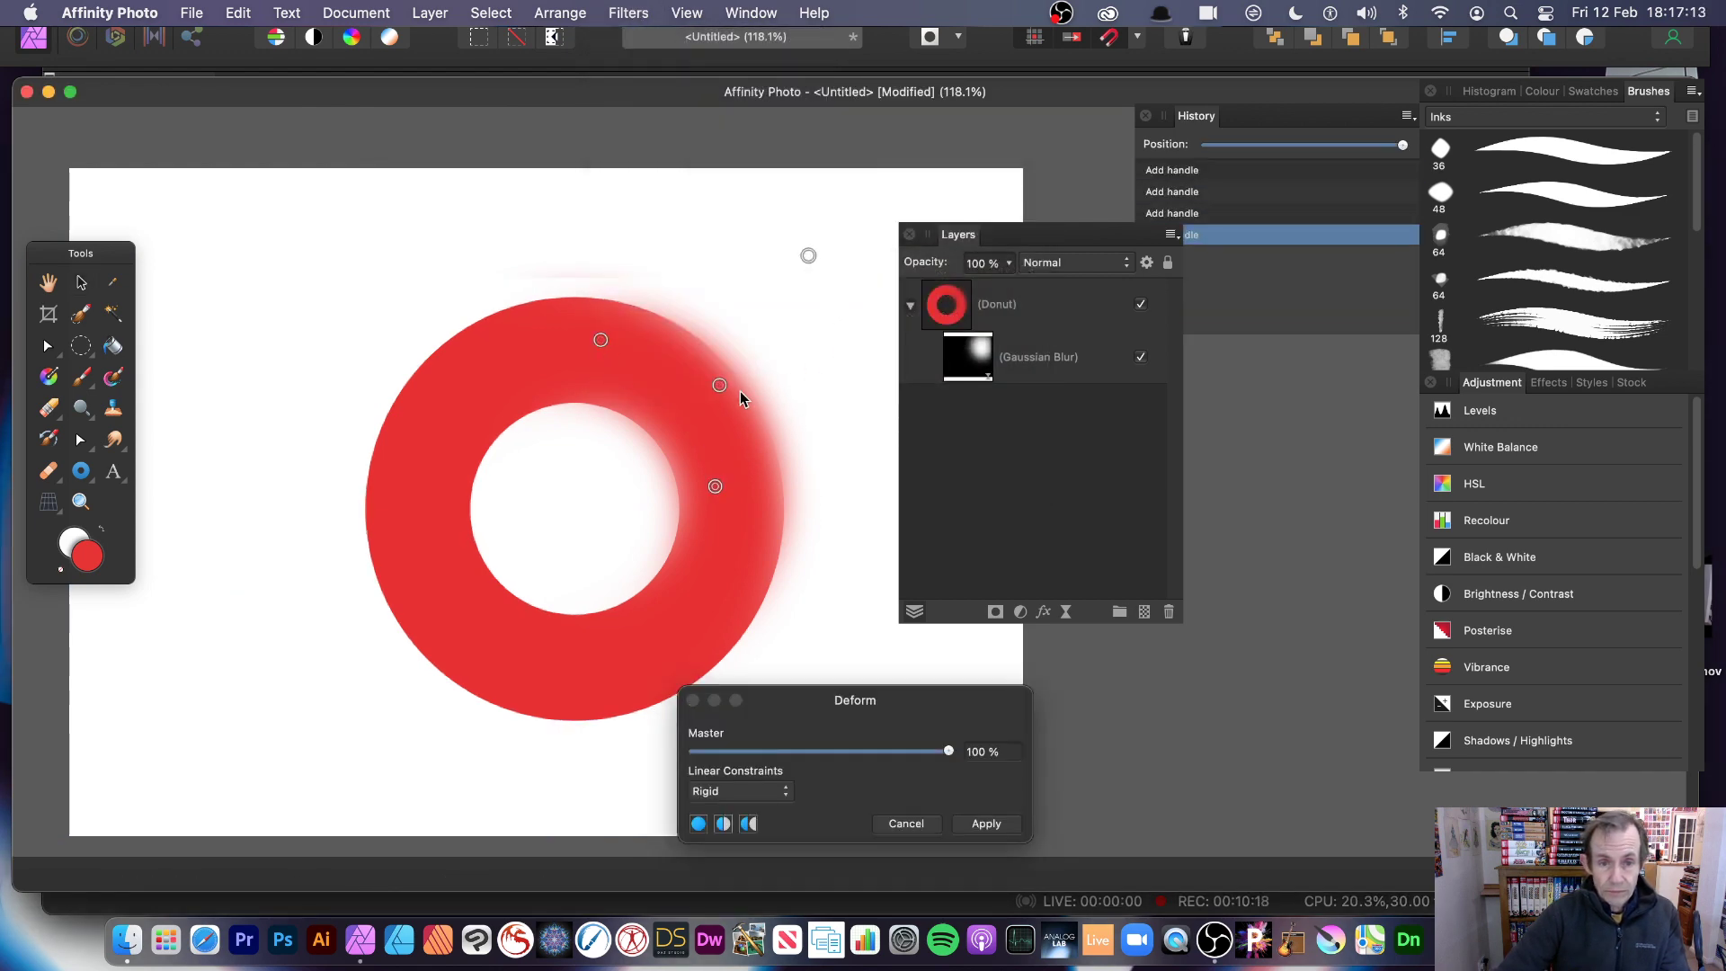
pyautogui.moveTo(720, 387); pyautogui.dragTo(880, 399)
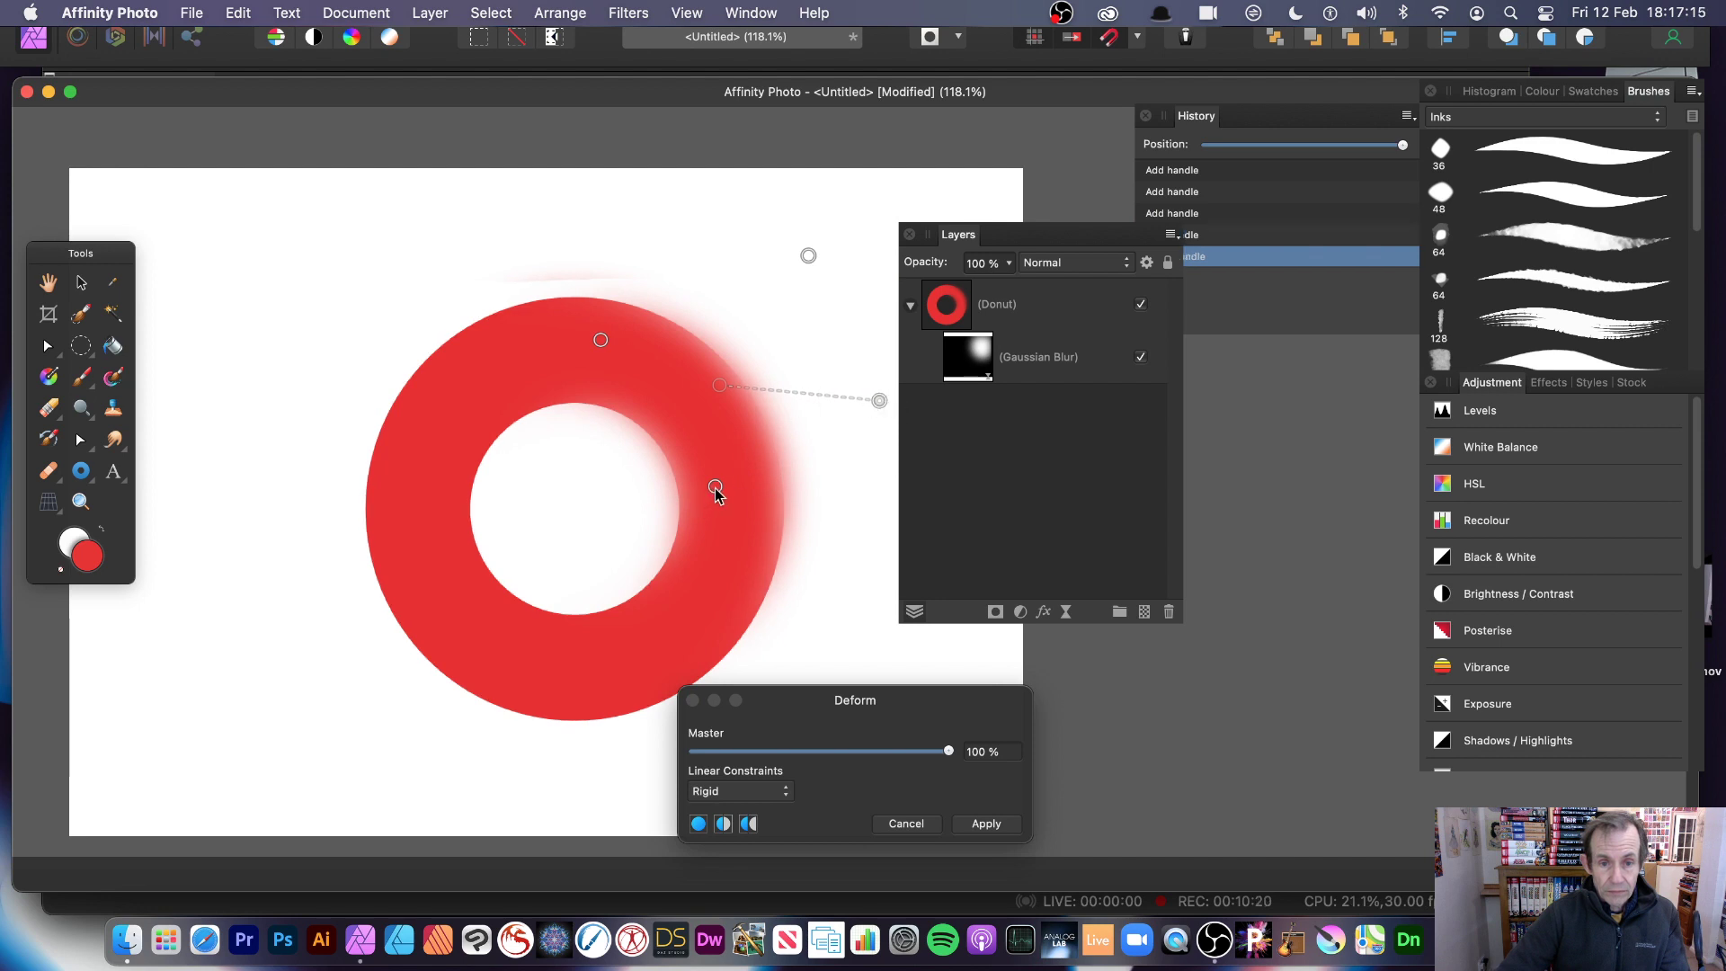
pyautogui.moveTo(715, 488); pyautogui.dragTo(824, 533)
# Step: Use Similarity constraints, drag the top handle down-right, and apply the deformation
pyautogui.click(783, 792)
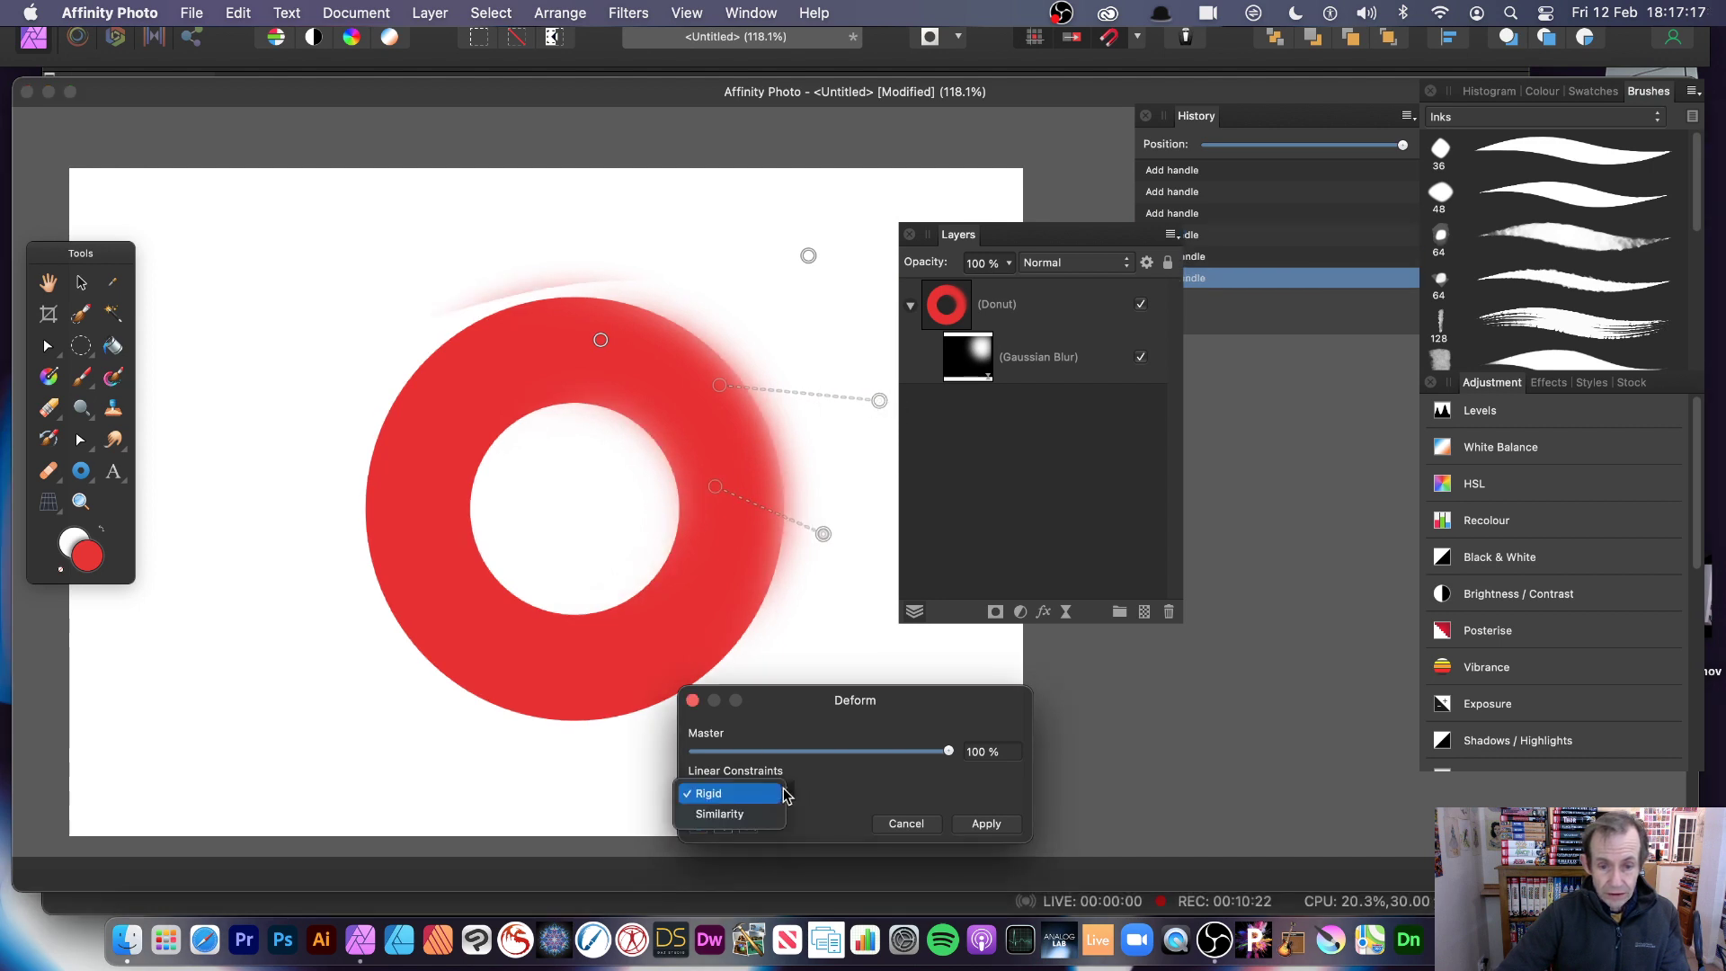
pyautogui.click(782, 815)
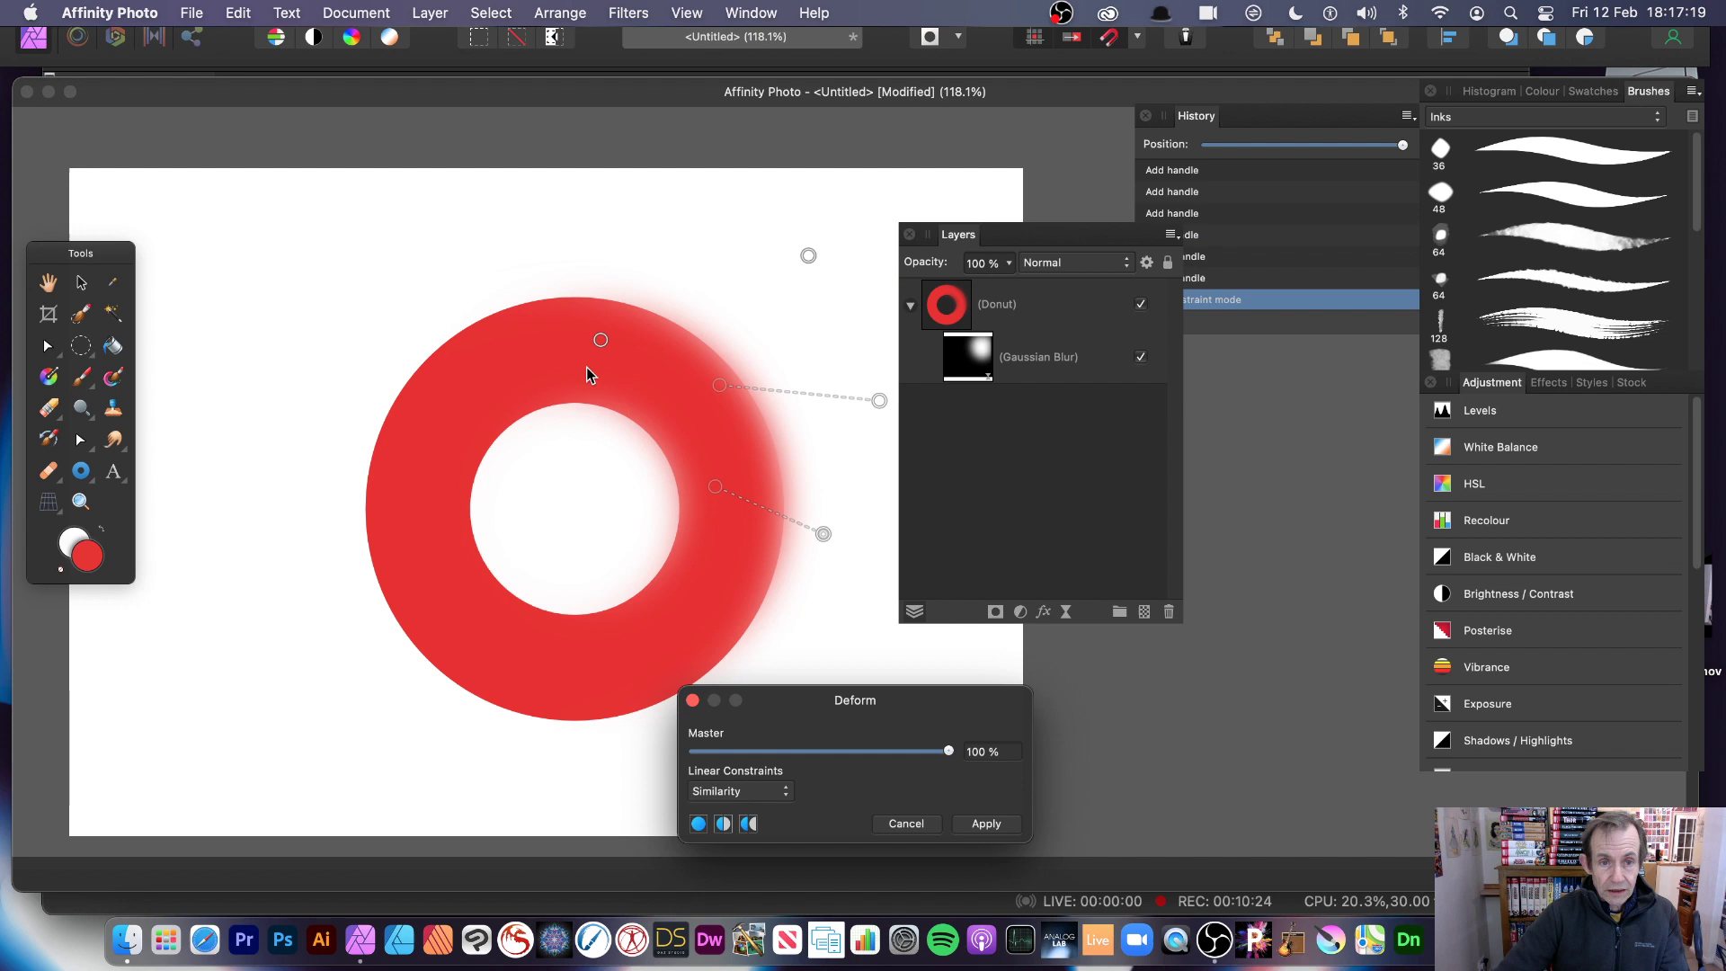
pyautogui.moveTo(600, 340)
pyautogui.mouseDown()
pyautogui.moveTo(707, 506)
pyautogui.moveTo(620, 499)
pyautogui.mouseUp()
pyautogui.click(987, 823)
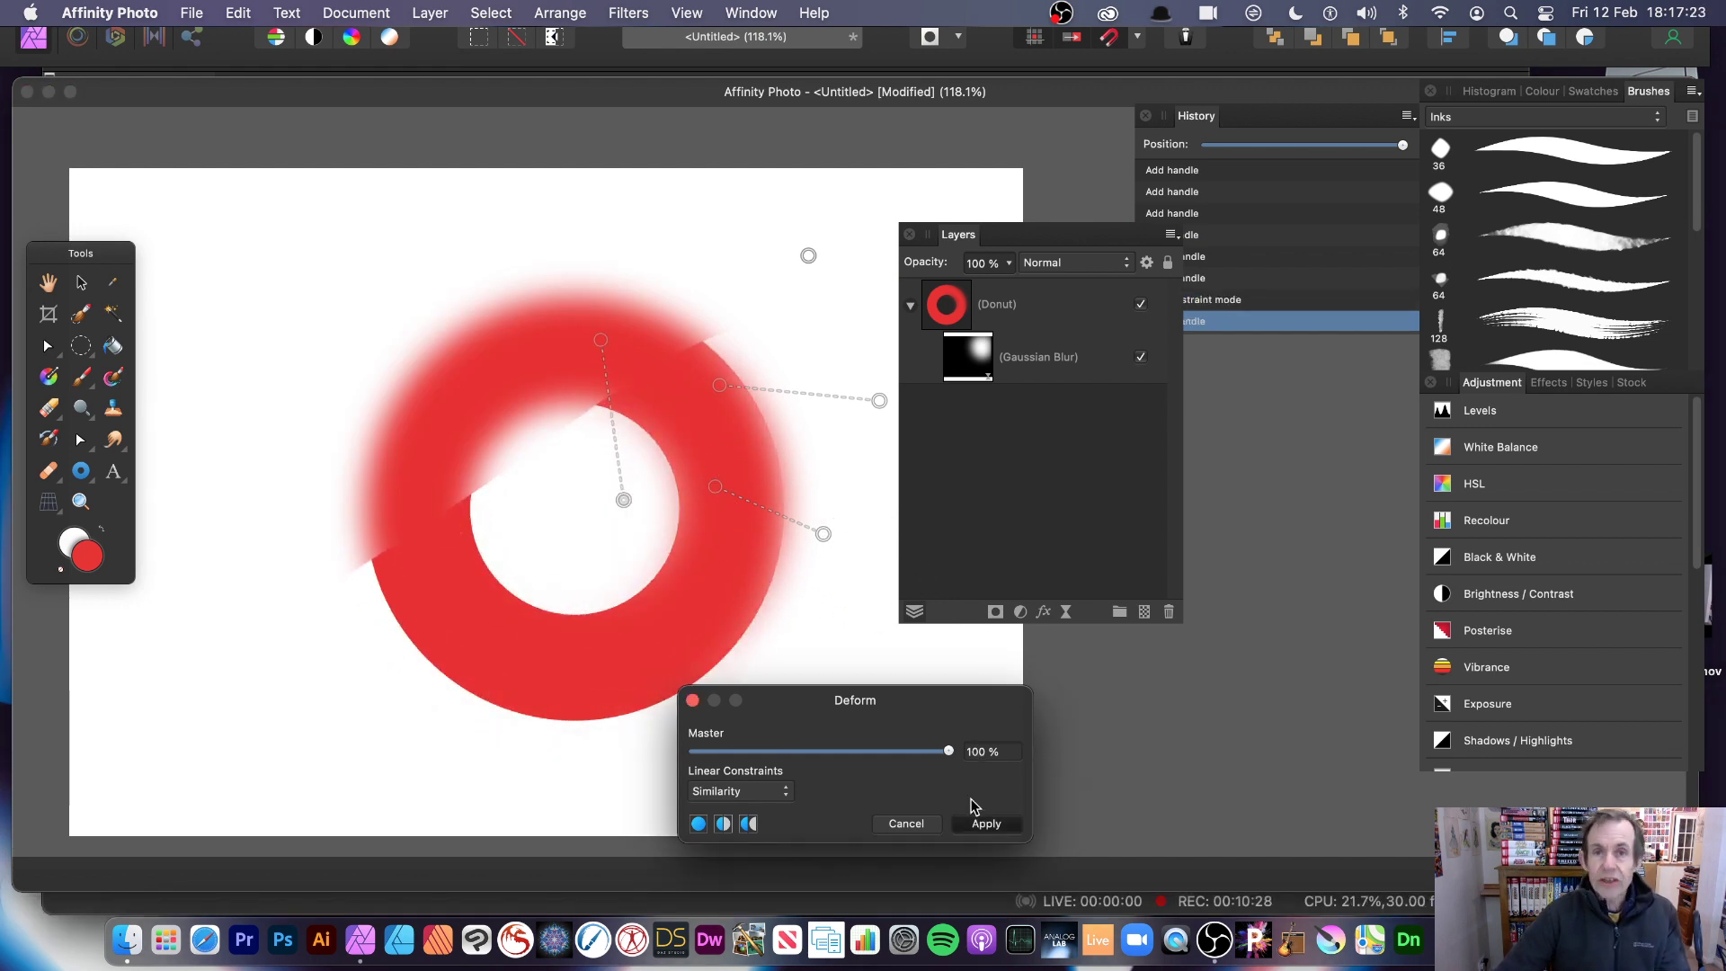